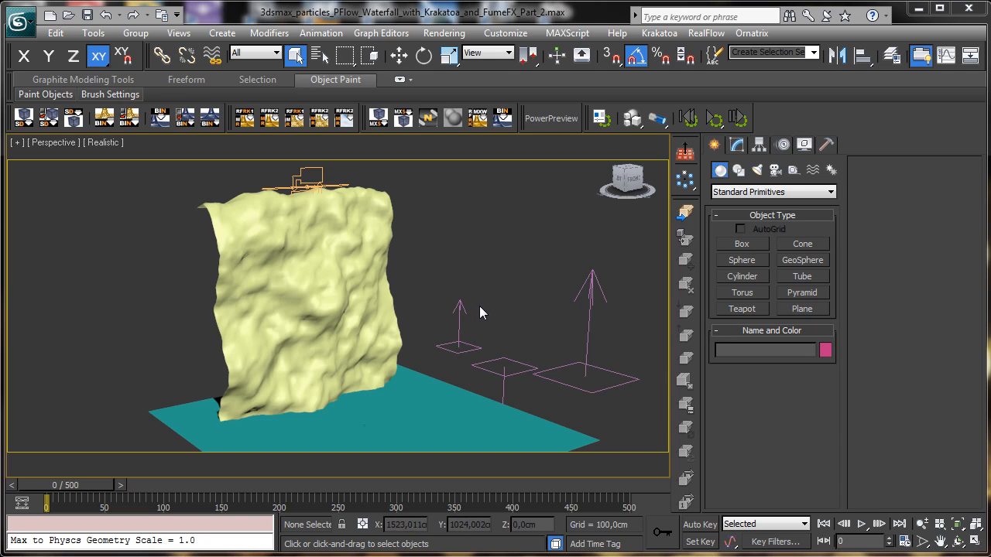
Move the PF_Waterfall emitter about 75 cm along the Y axis, back behind the top of the cliff plane.
left_click(330, 236)
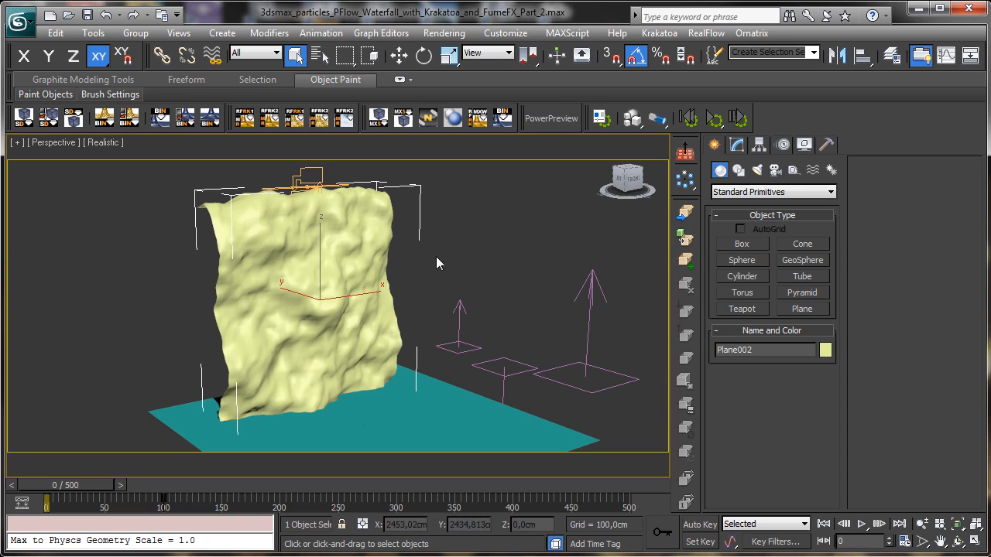
left_click(958, 542)
left_click_drag(292, 325, 356, 314)
key("w")
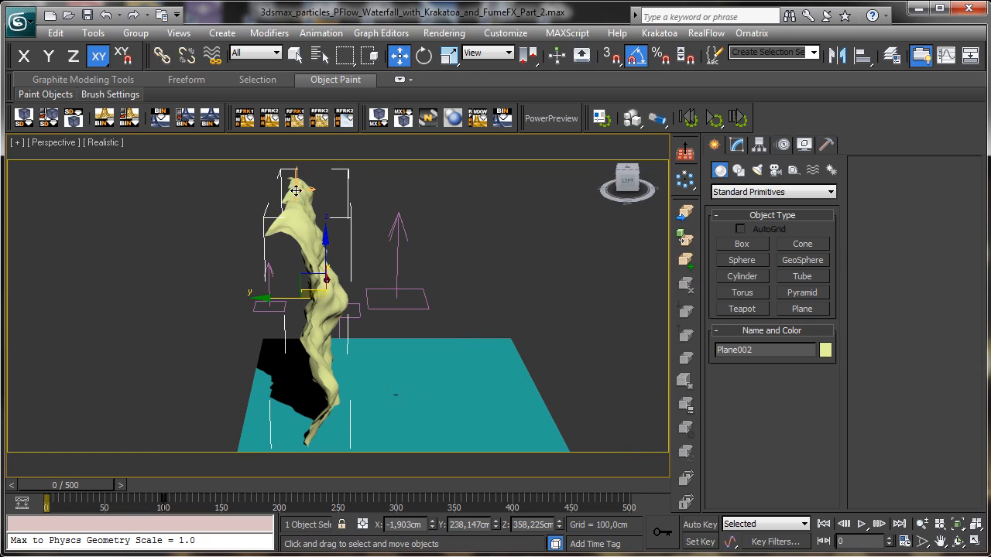
left_click(295, 177)
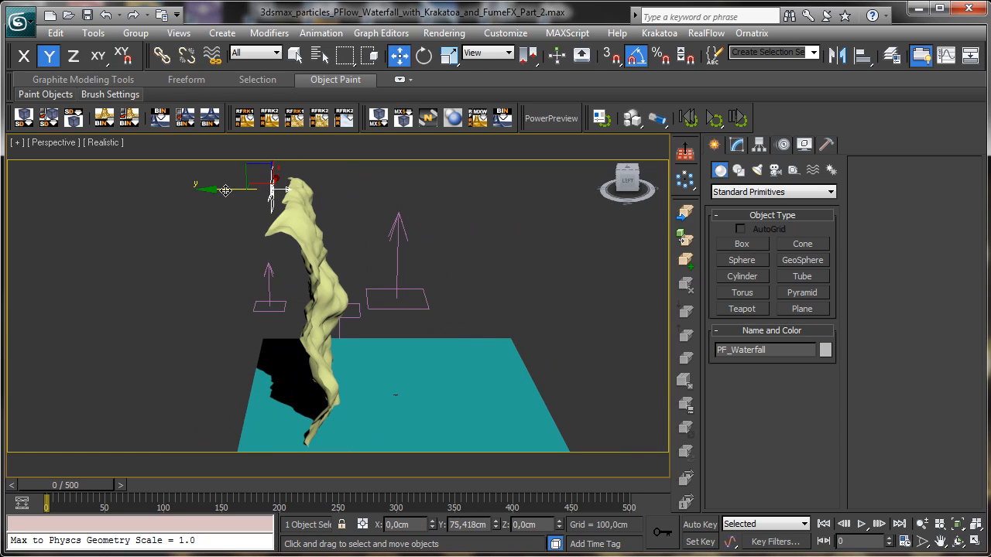
Soft-select vertices of Plane002 at the cliff's top edge near the emitter and raise them along Z.
left_click(295, 214)
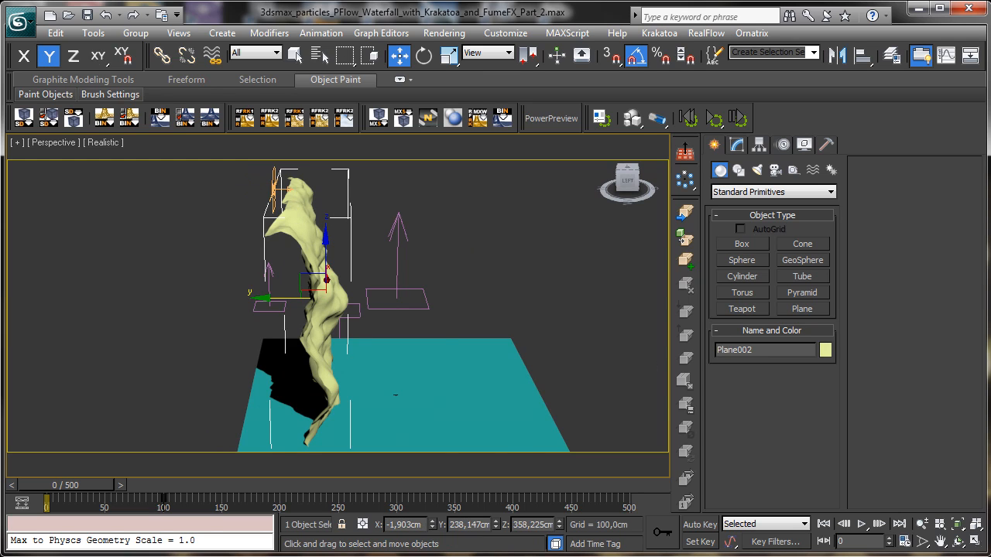
key("ctrl+r")
left_click_drag(368, 312, 364, 215)
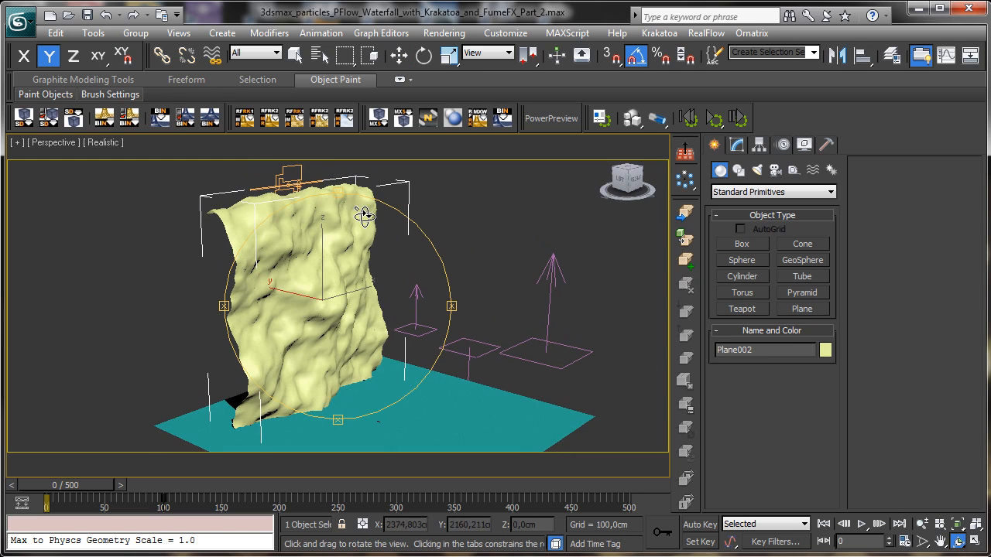
left_click(294, 54)
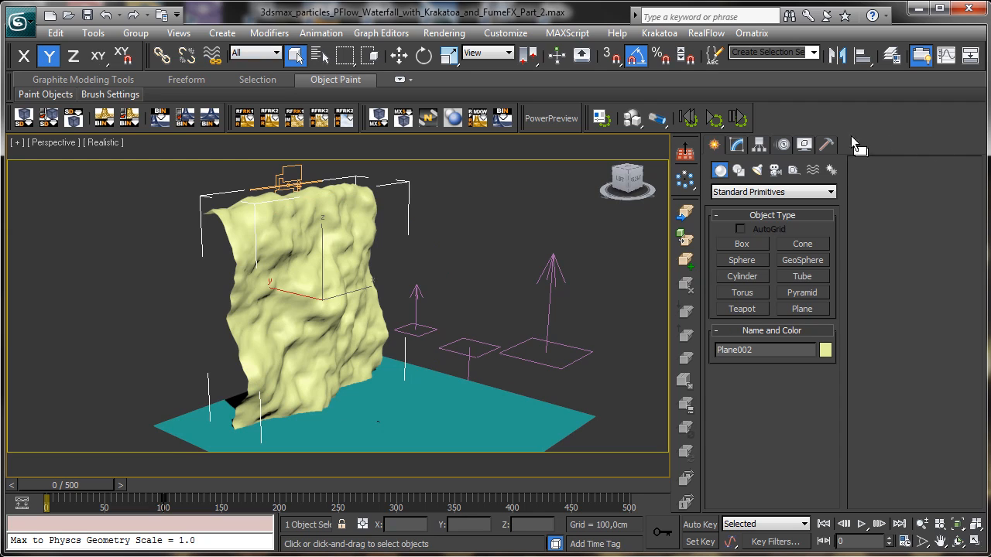
left_click(736, 144)
left_click(762, 219)
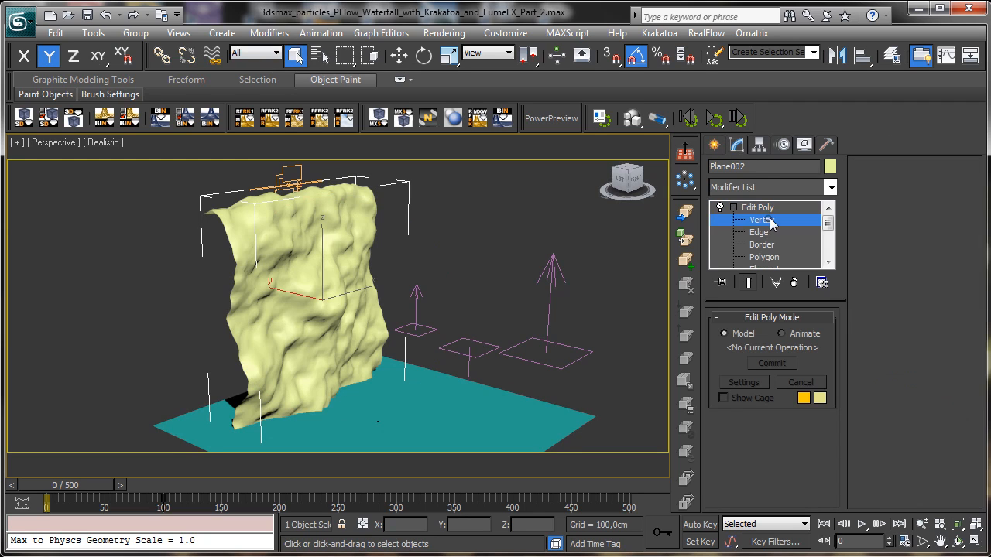
left_click(311, 196)
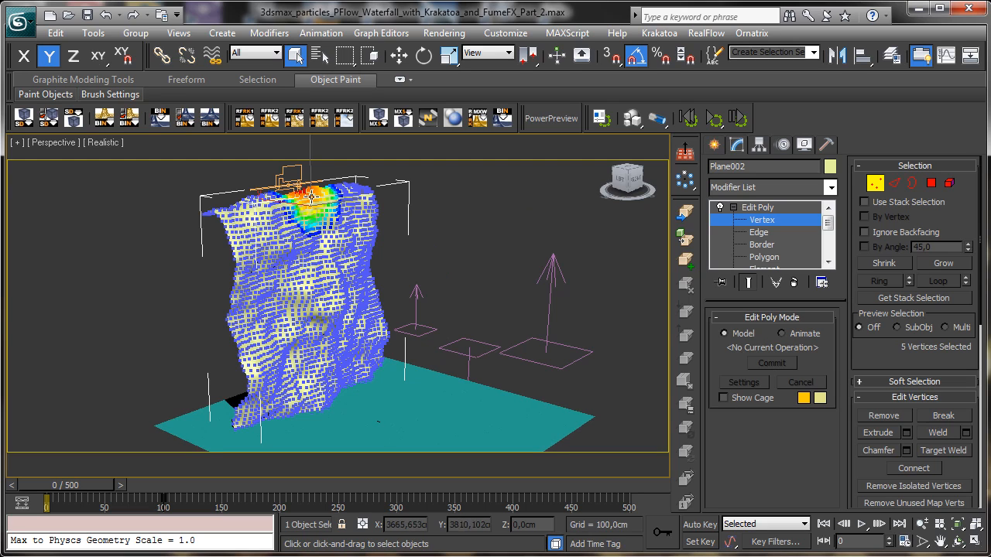
left_click(400, 54)
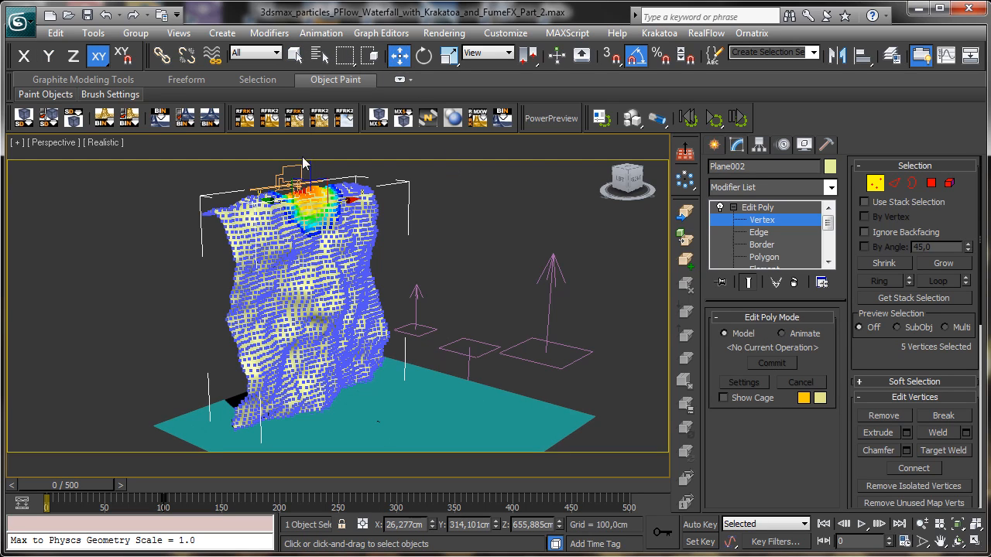
left_click_drag(310, 166, 306, 154)
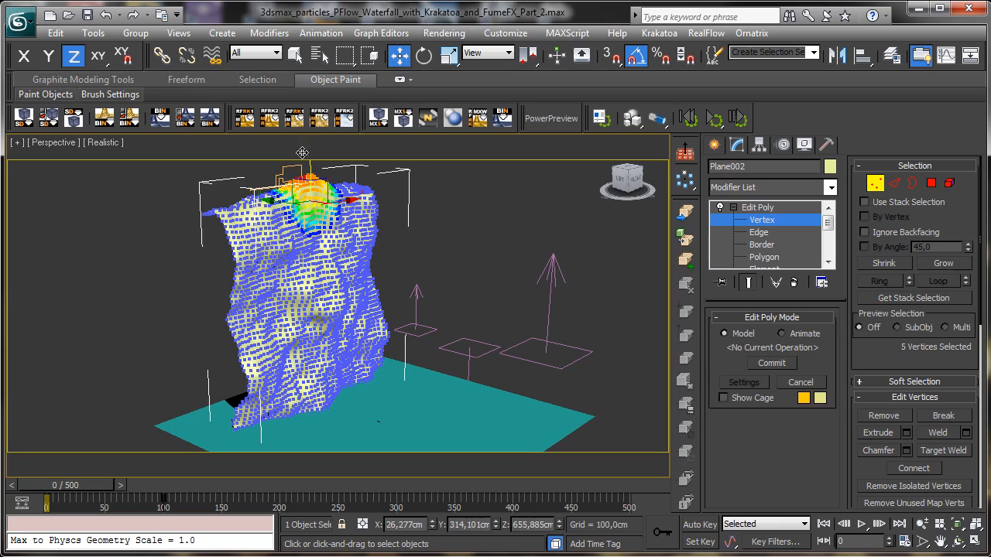
Raise the selected cliff-top vertices about 28 cm further along the Z axis, viewed from the front.
left_click(958, 542)
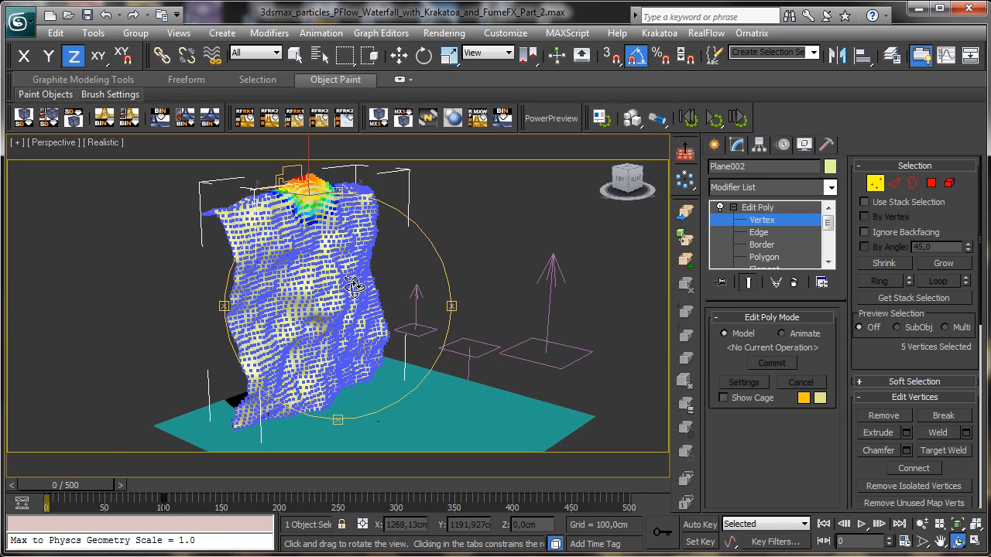
left_click_drag(356, 287, 352, 227)
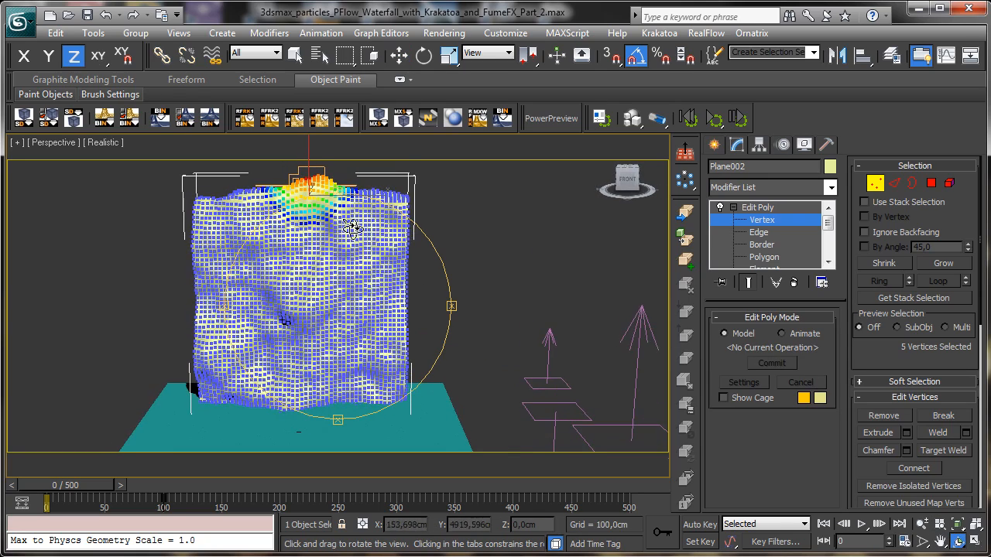
left_click(449, 54)
left_click_drag(336, 179, 309, 153)
left_click(400, 56)
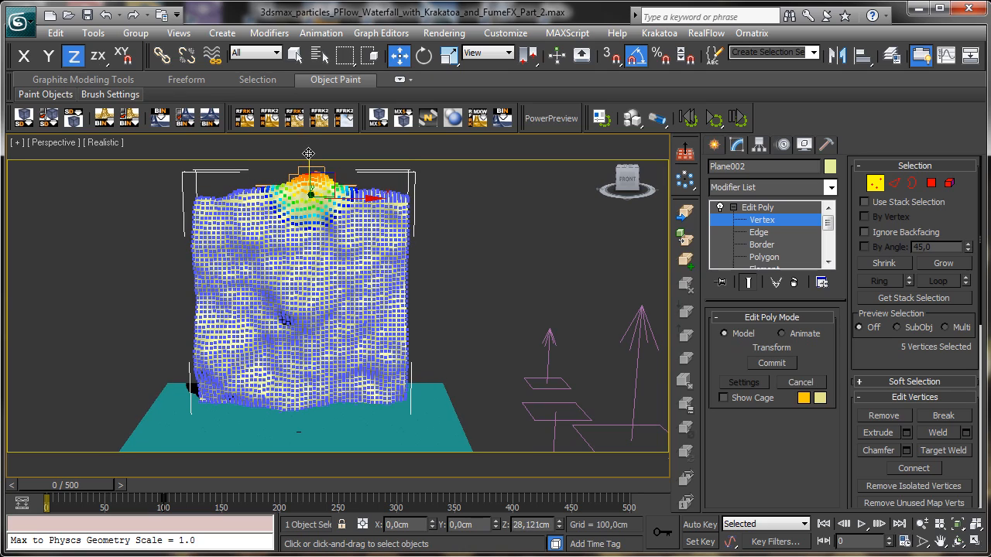
Scale the raised cliff-top vertices inward along X to narrow the peak, and exit vertex editing.
left_click(450, 57)
left_click_drag(378, 190, 342, 194)
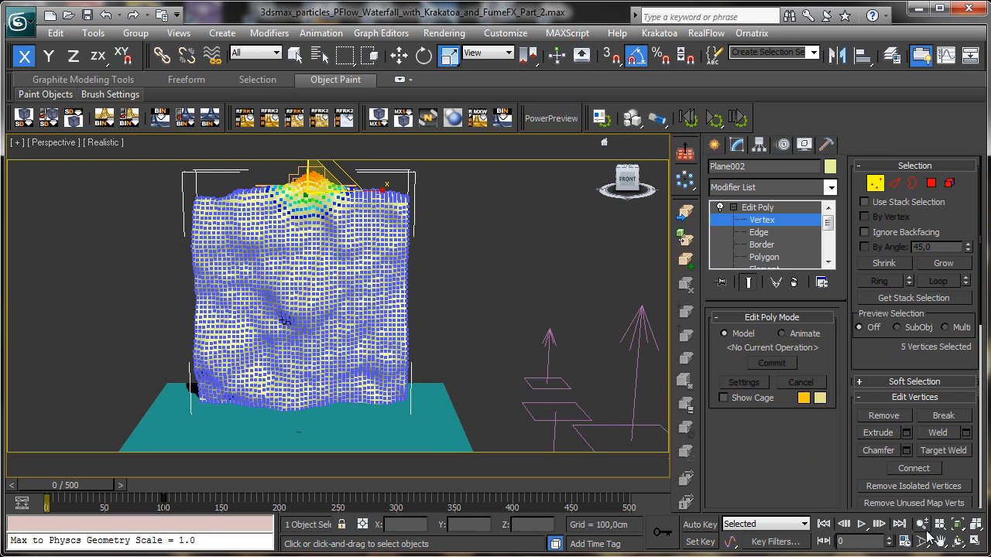
left_click(957, 541)
left_click_drag(326, 293, 422, 302)
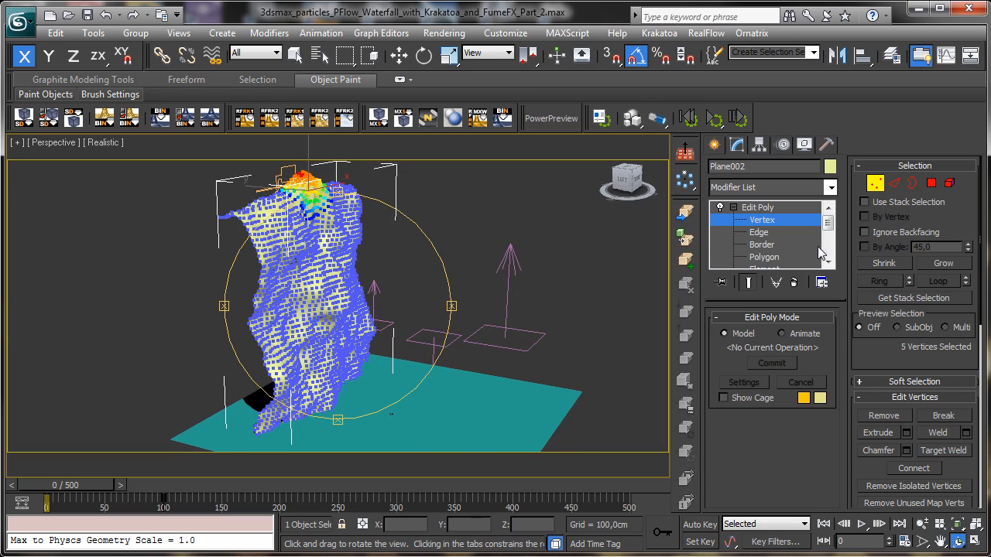
left_click(782, 222)
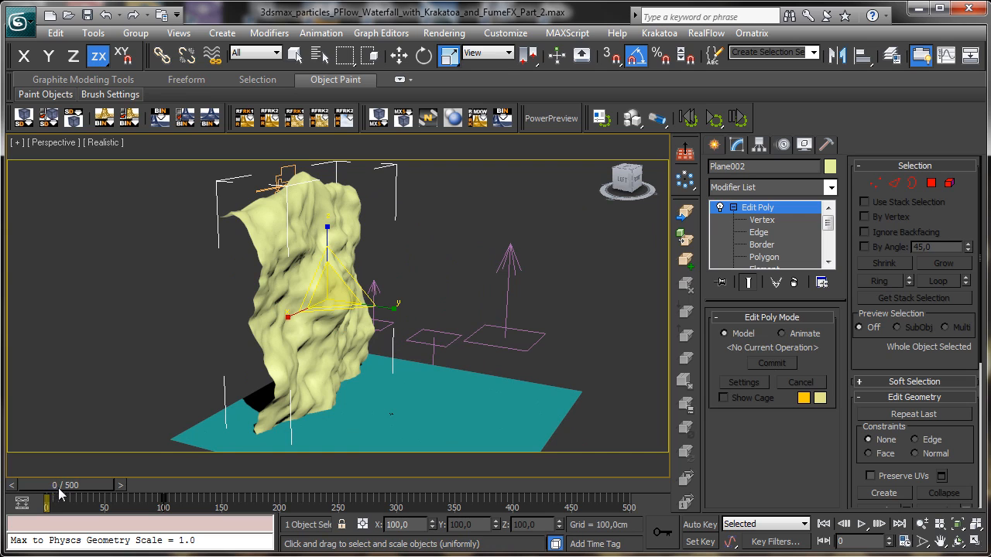
Preview the flow up to frame 53, return to frame 0, and raise the PF_Waterfall emitter to Z about 733 cm.
left_click_drag(60, 488, 120, 476)
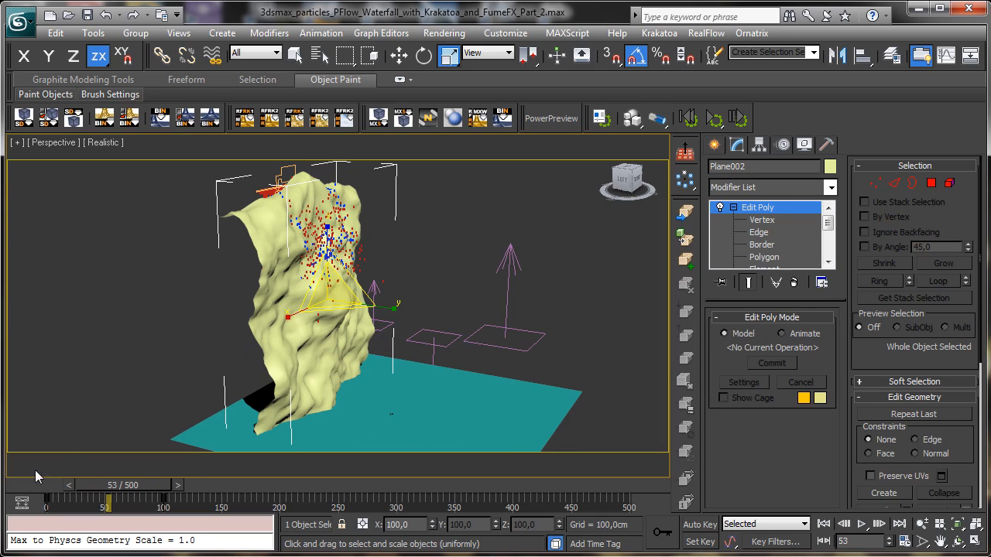
key("Home")
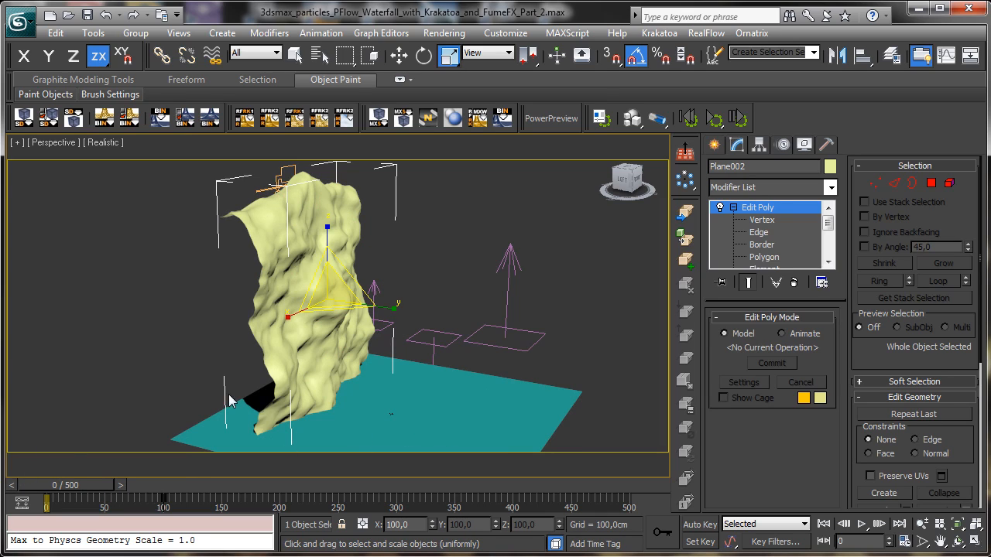
left_click(295, 54)
left_click(278, 178)
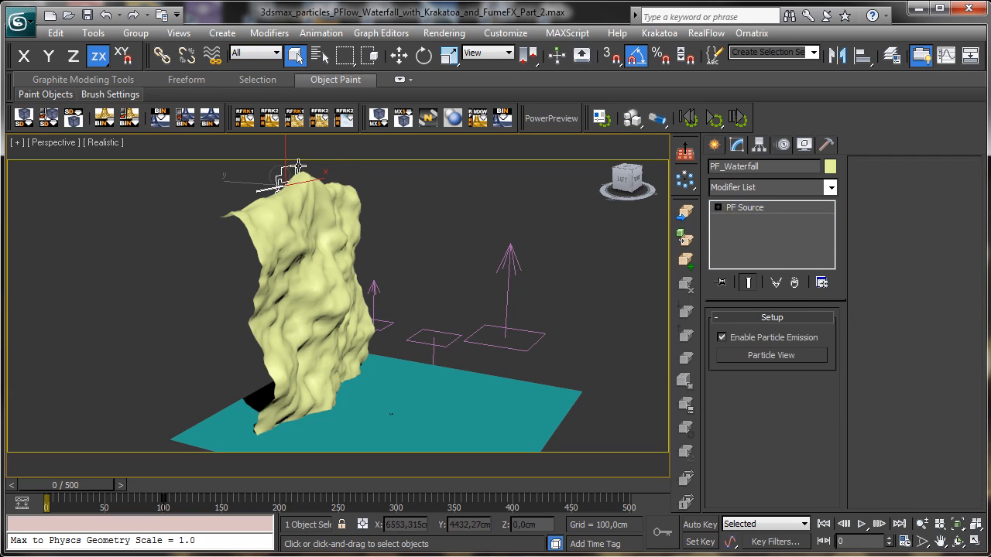
key("w")
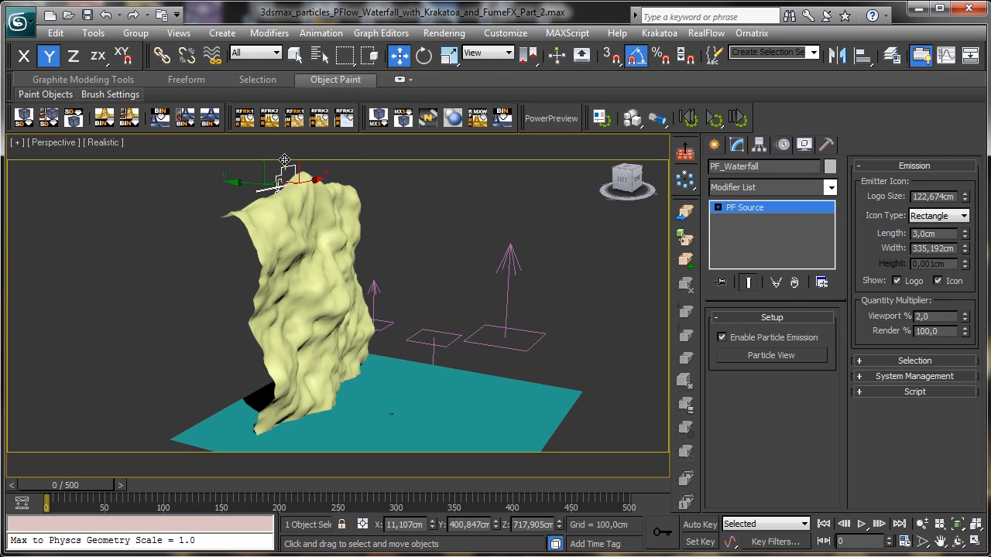
left_click_drag(284, 158, 285, 152)
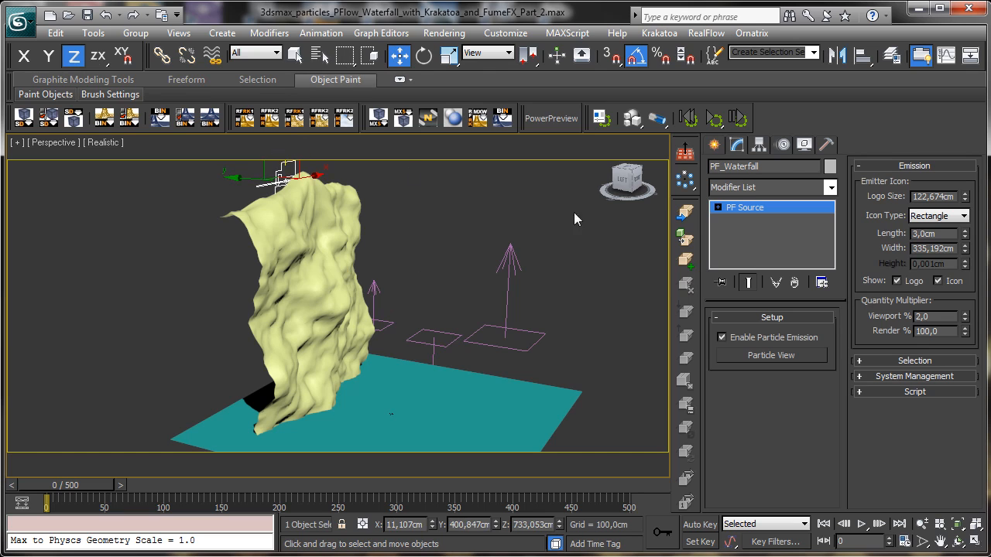
In the flow's Krakatoa Collision Test001, turn off Animated Geometry and test for collisions with Both faces of Plane002.
left_click(786, 354)
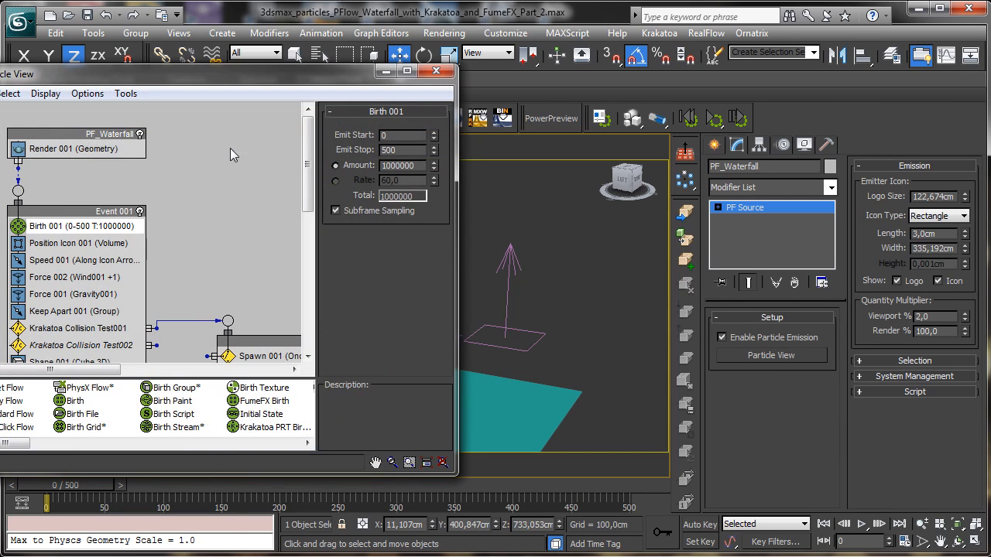
left_click(112, 328)
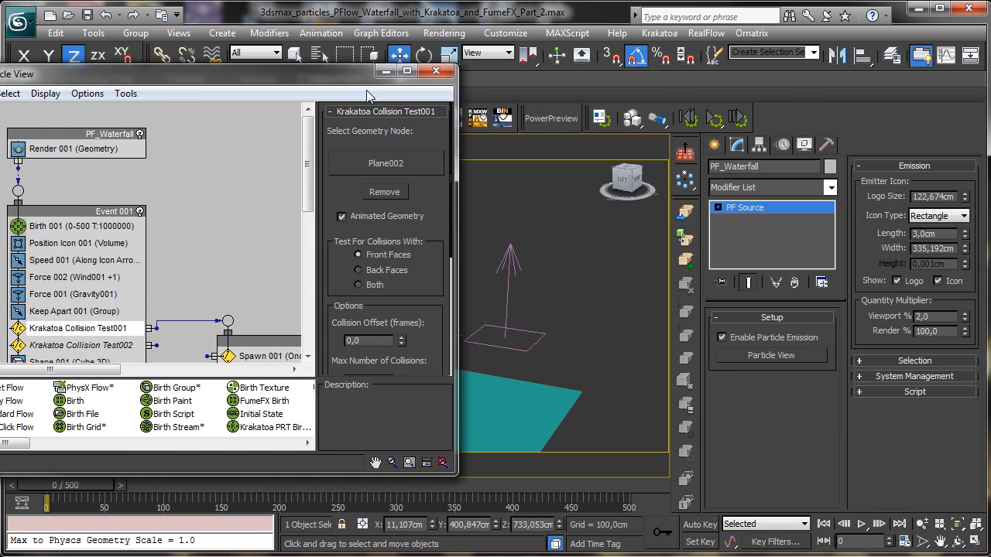
left_click_drag(366, 73, 769, 94)
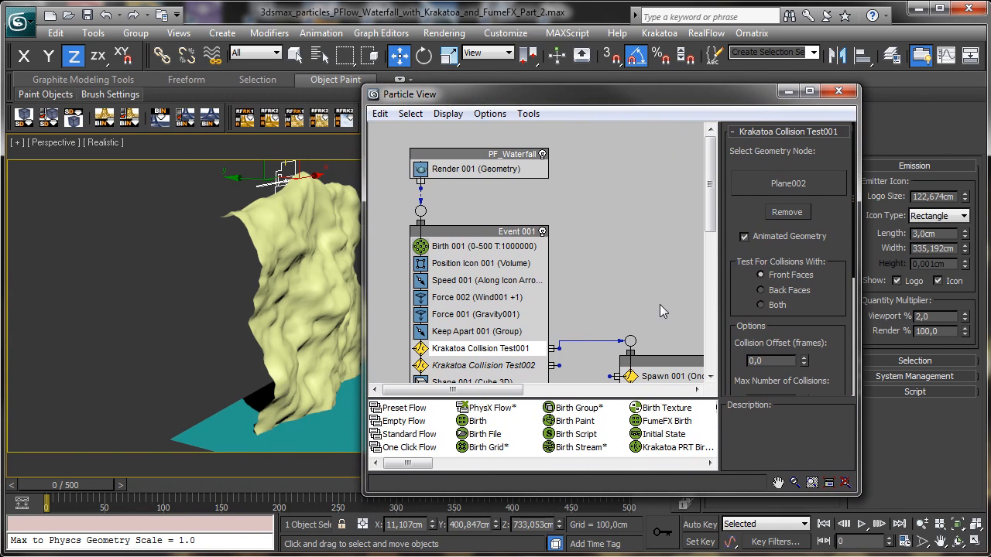
left_click(277, 241)
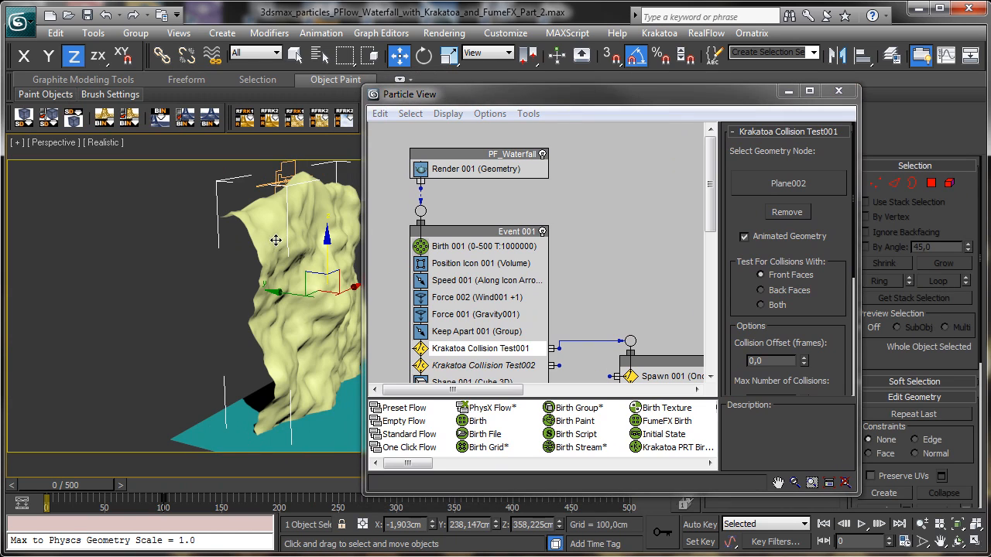
left_click_drag(699, 104, 724, 111)
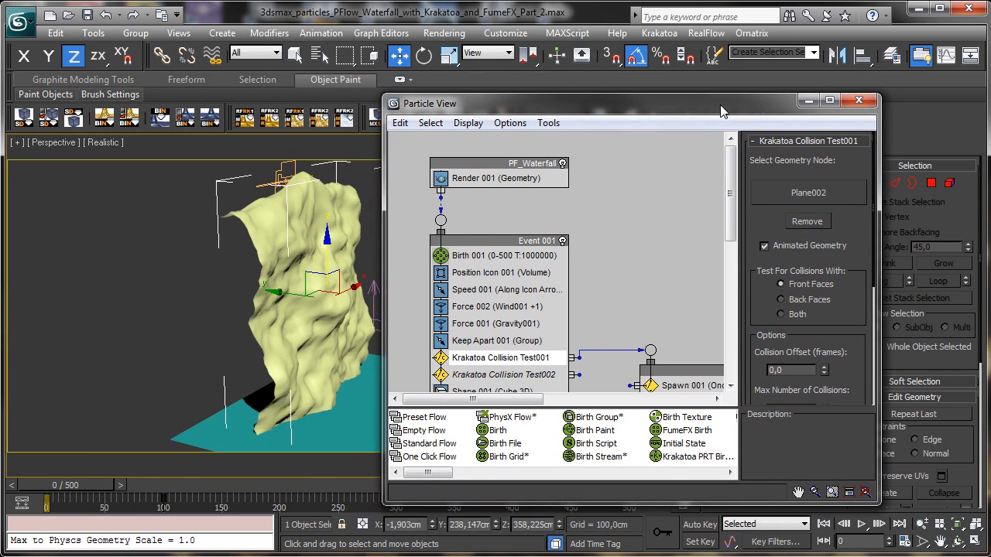
left_click(805, 246)
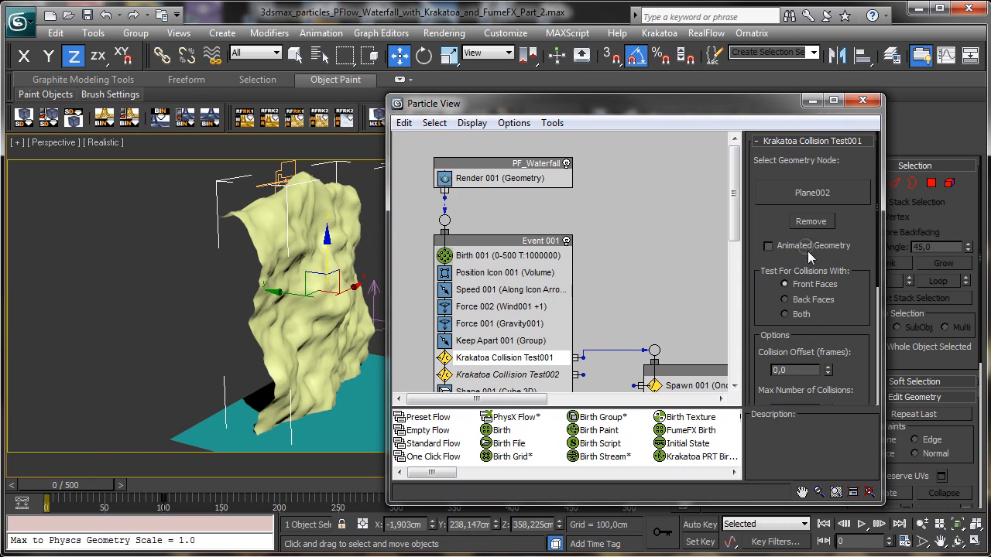
left_click(802, 316)
left_click(862, 100)
Preview the particle collisions up to about frame 125, return to frame 0, and examine the cliff and emitter from the side.
left_click_drag(58, 485, 192, 472)
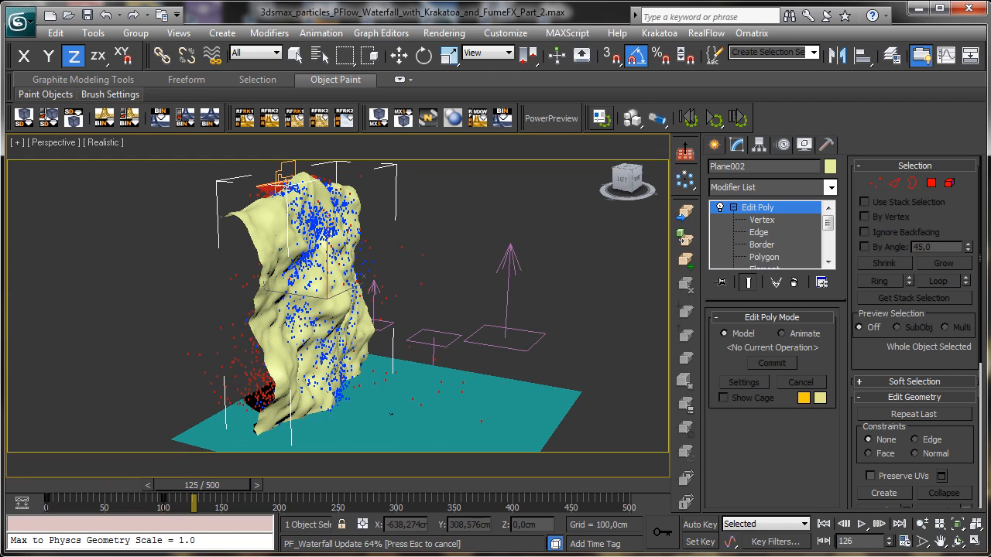
key("Home")
key("w")
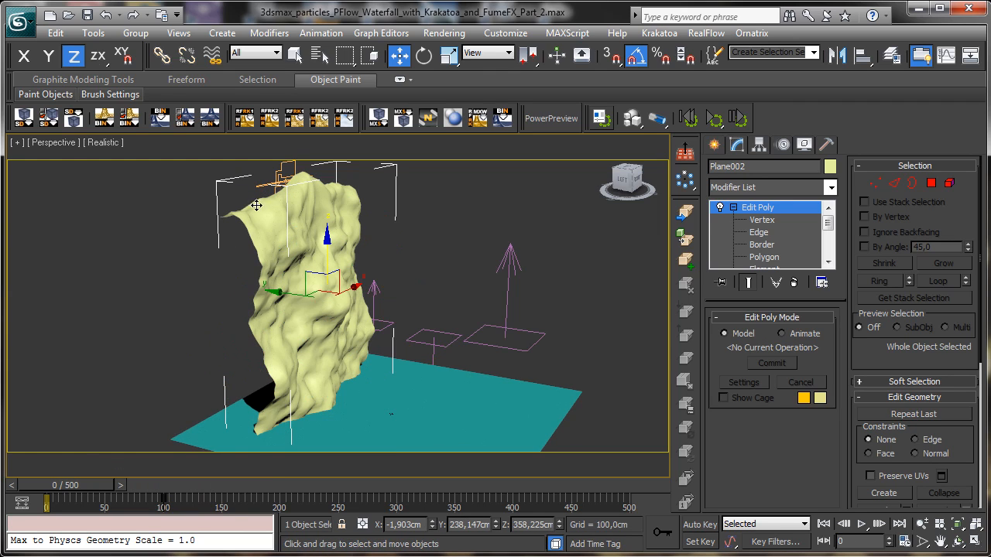
left_click(958, 544)
left_click_drag(347, 316, 389, 313)
left_click(295, 54)
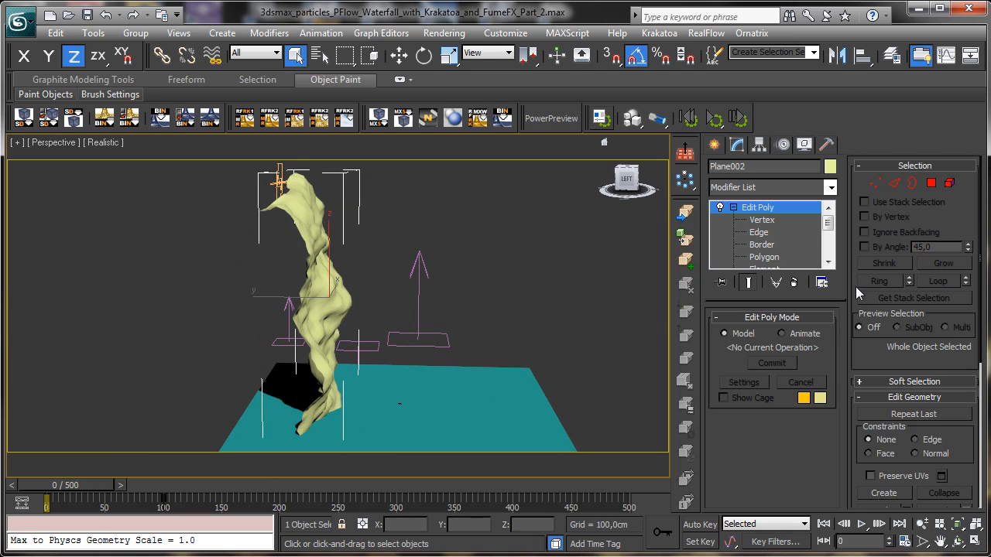
Select PF_Waterfall and set its viewport quantity multiplier to 0,5% in the flow's emission settings.
left_click(318, 54)
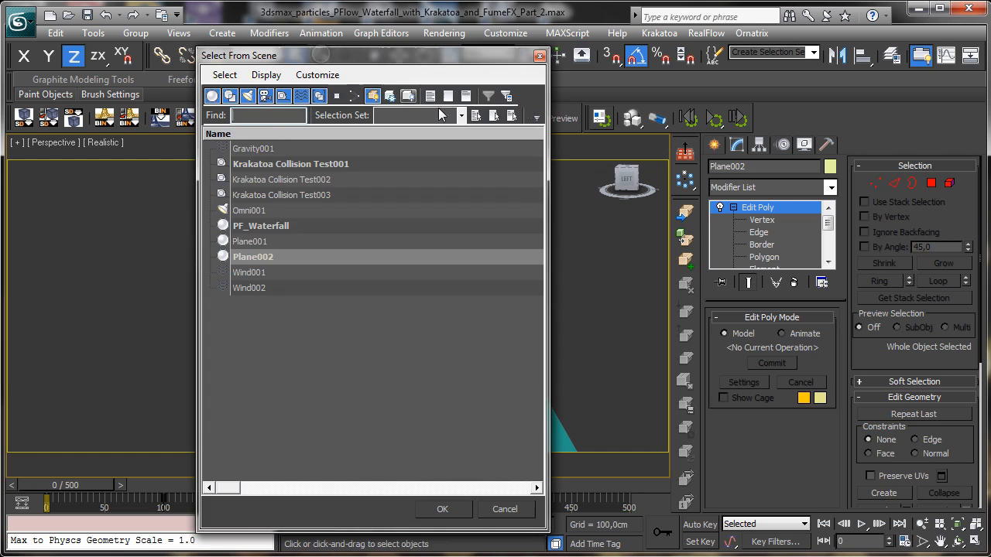
double_click(286, 228)
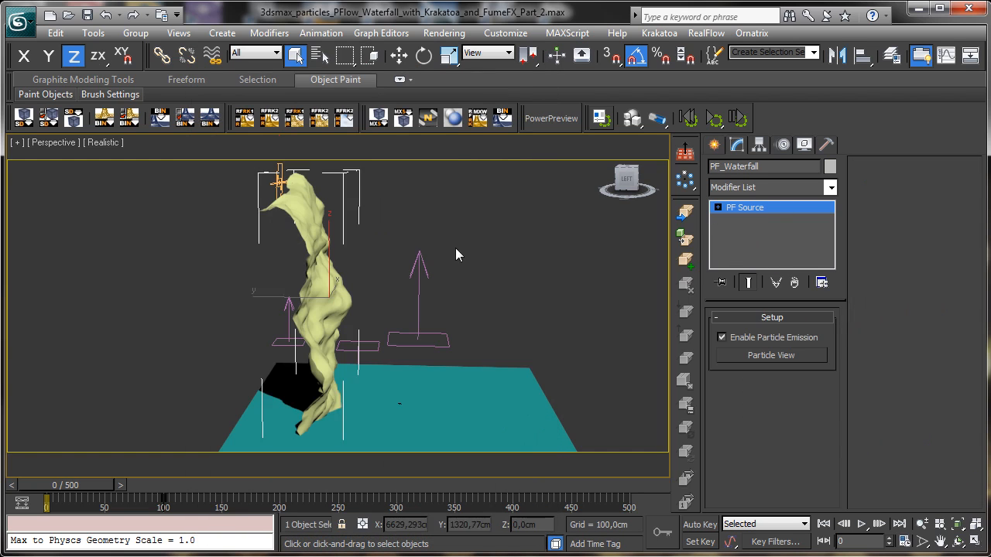
left_click(763, 355)
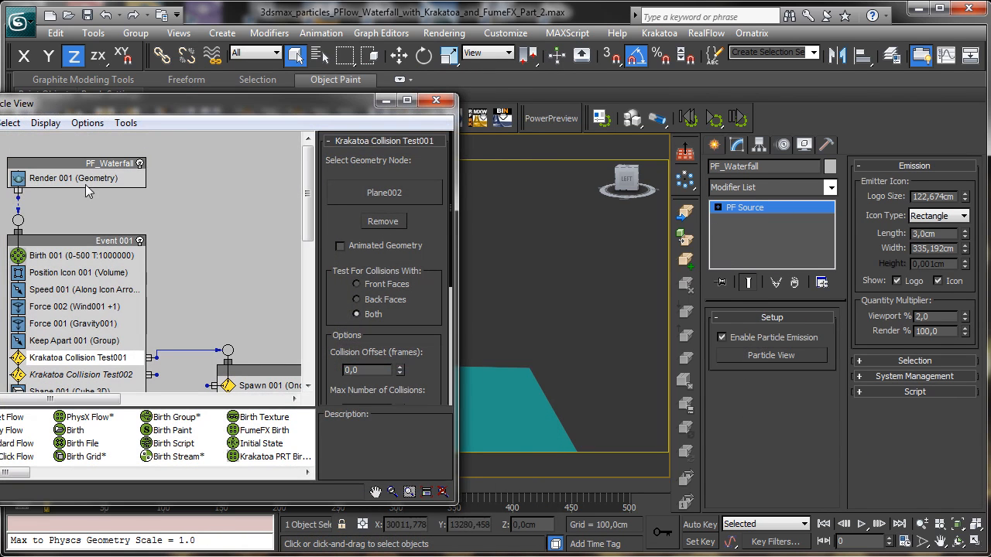
left_click(115, 255)
left_click(111, 164)
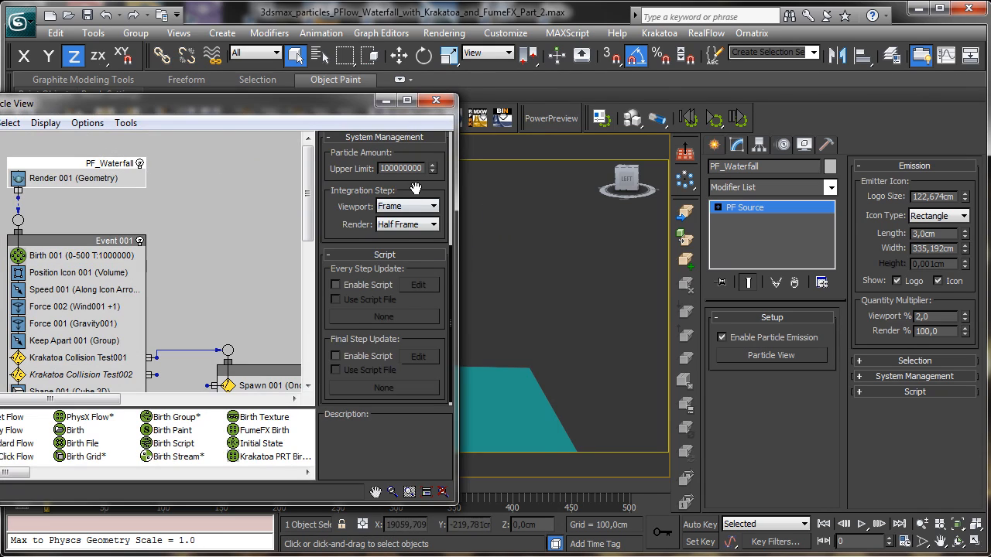
scroll(416, 188, "up", 3)
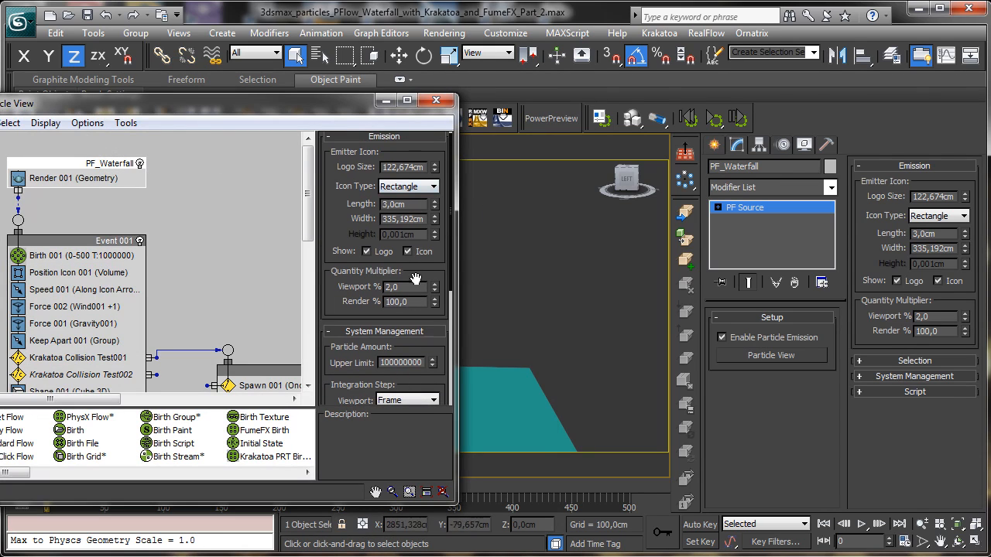
double_click(395, 288)
type("05")
key("Return")
type("0,5")
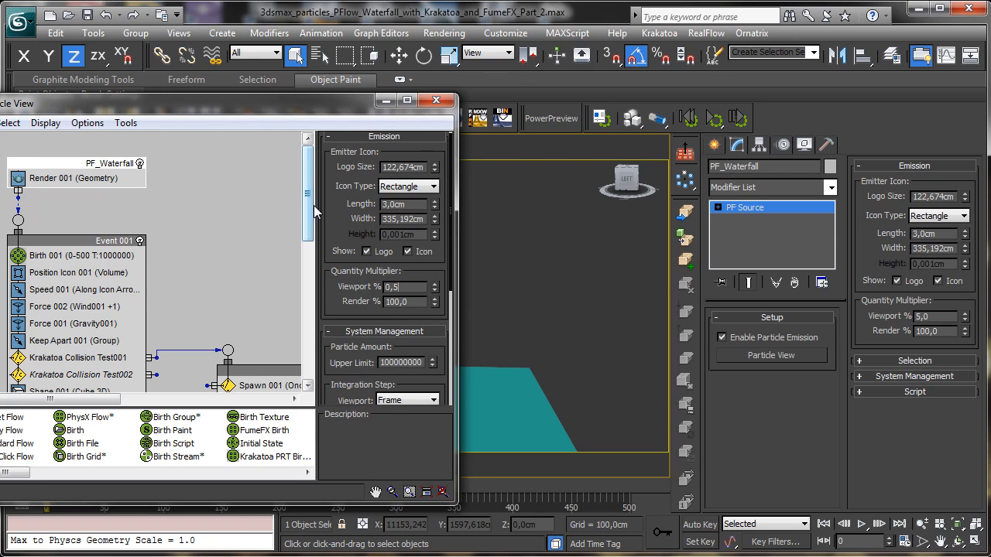
key("Return")
left_click(436, 100)
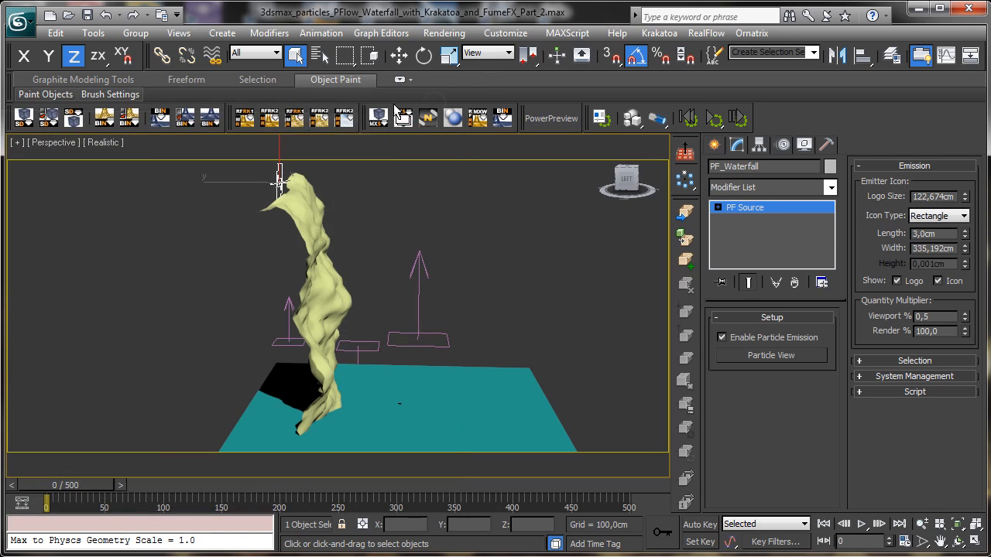
Open the flow's Speed 001 operator, frame the emitter and cliff top, and preview the particles at frame 44.
left_click(751, 354)
left_click_drag(178, 110, 638, 125)
left_click(805, 281)
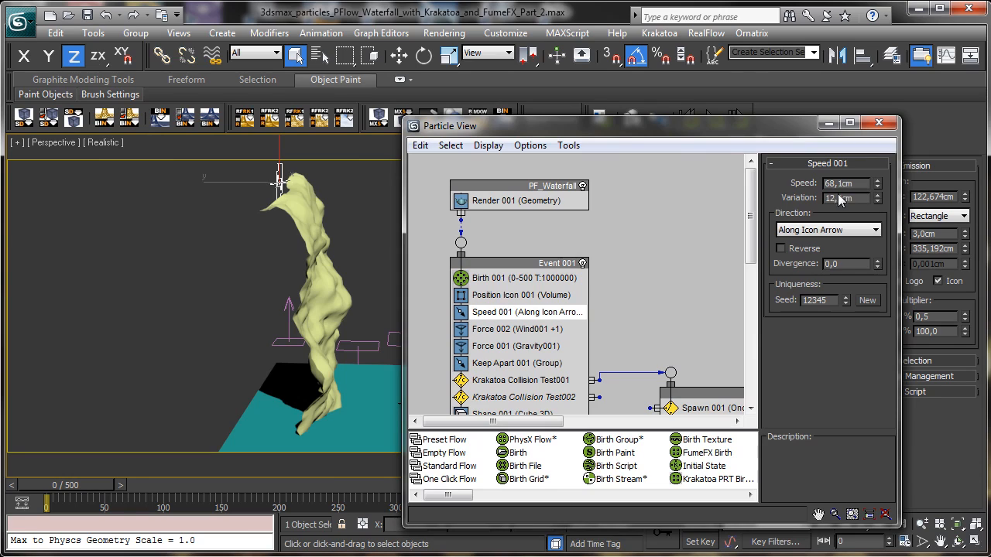
left_click(923, 526)
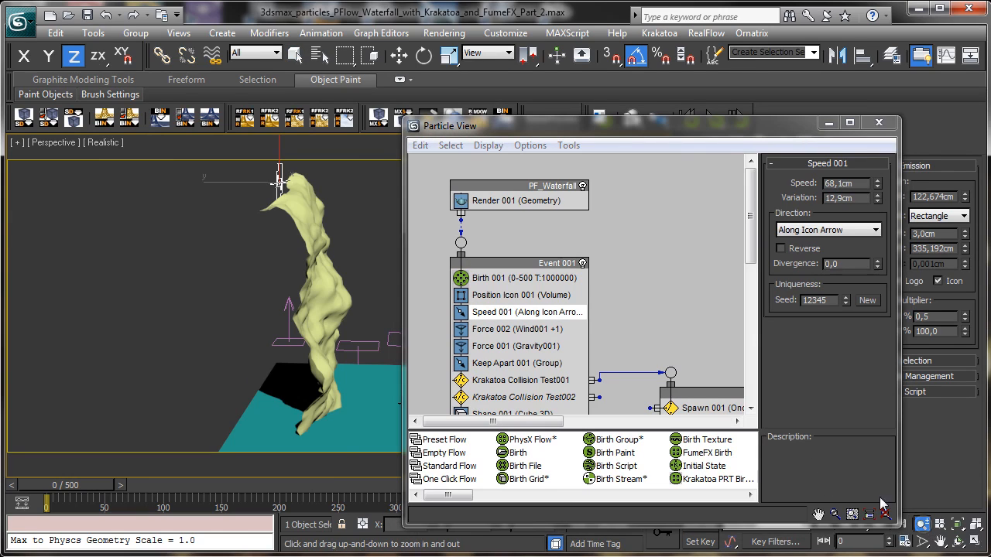
left_click_drag(296, 233, 299, 185)
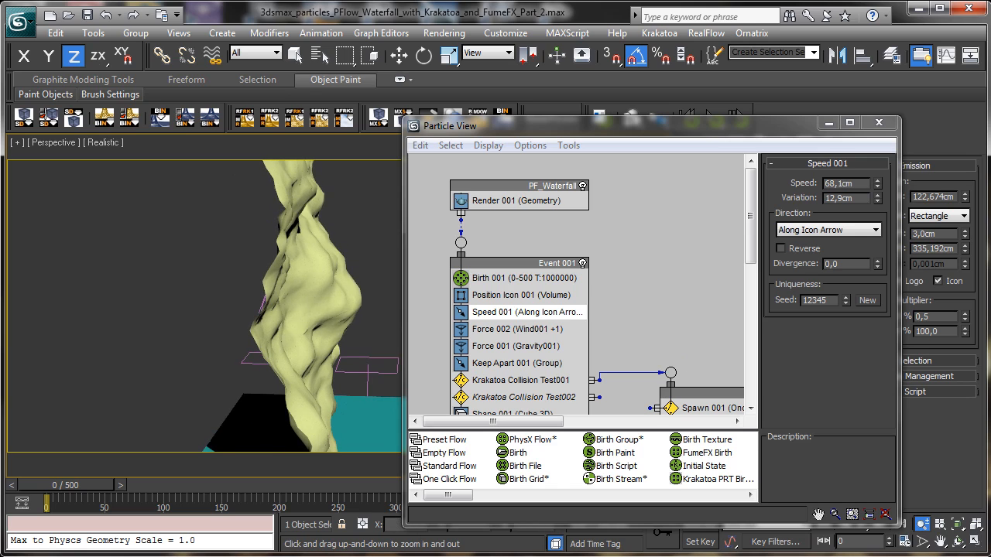
left_click(939, 541)
left_click_drag(298, 302, 308, 402)
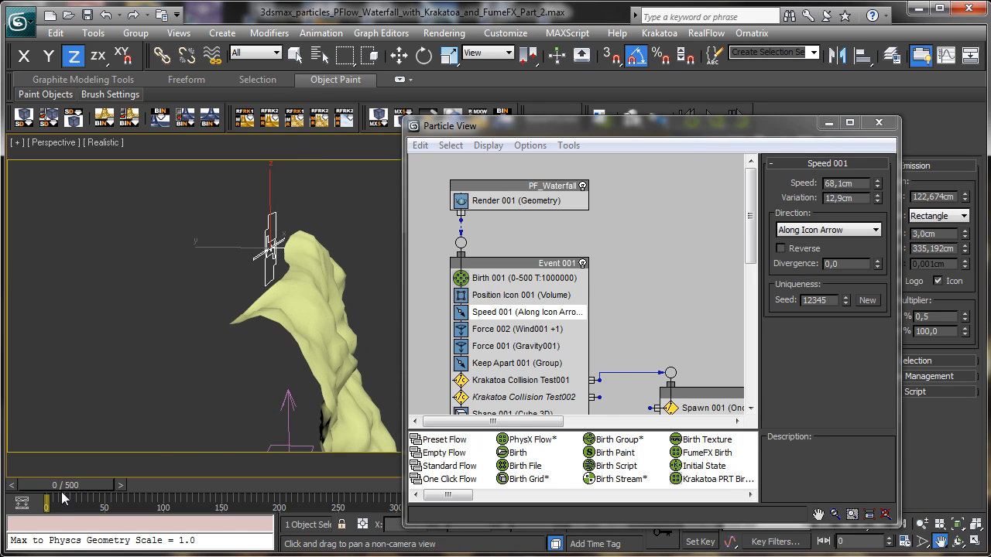
left_click_drag(63, 493, 114, 493)
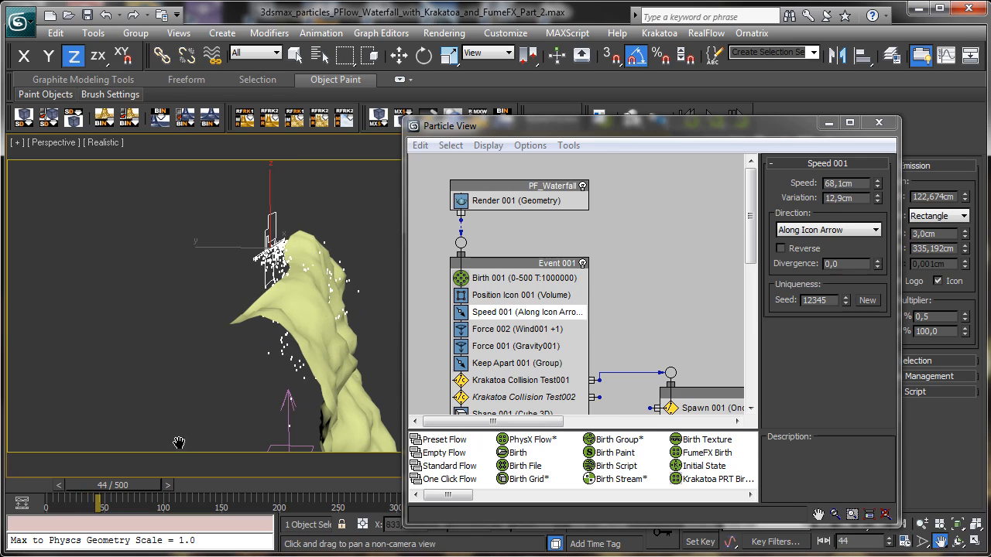
Try Speed 001 values of 90 and 110 cm, and settle on a speed of 120 cm.
left_click_drag(855, 184, 799, 185)
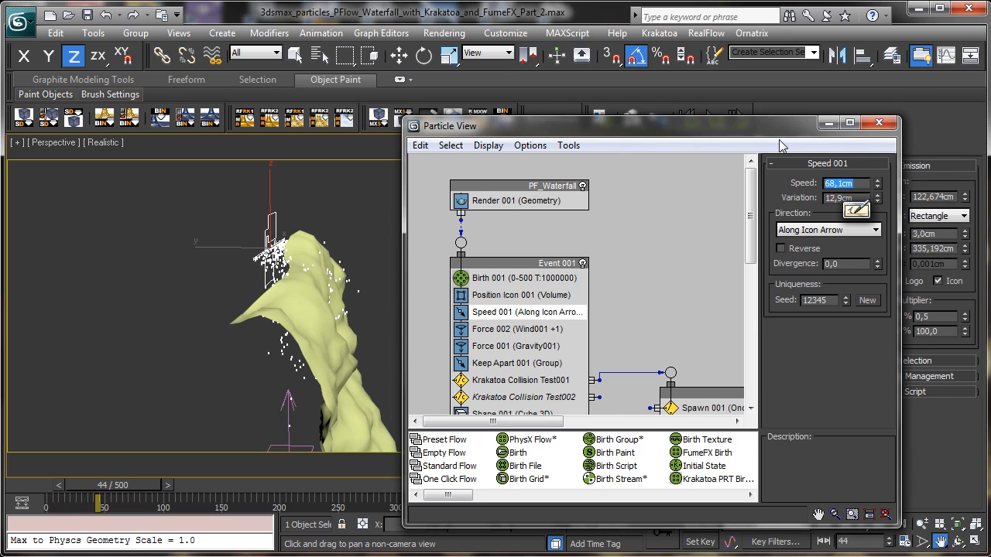
type("90")
key("Return")
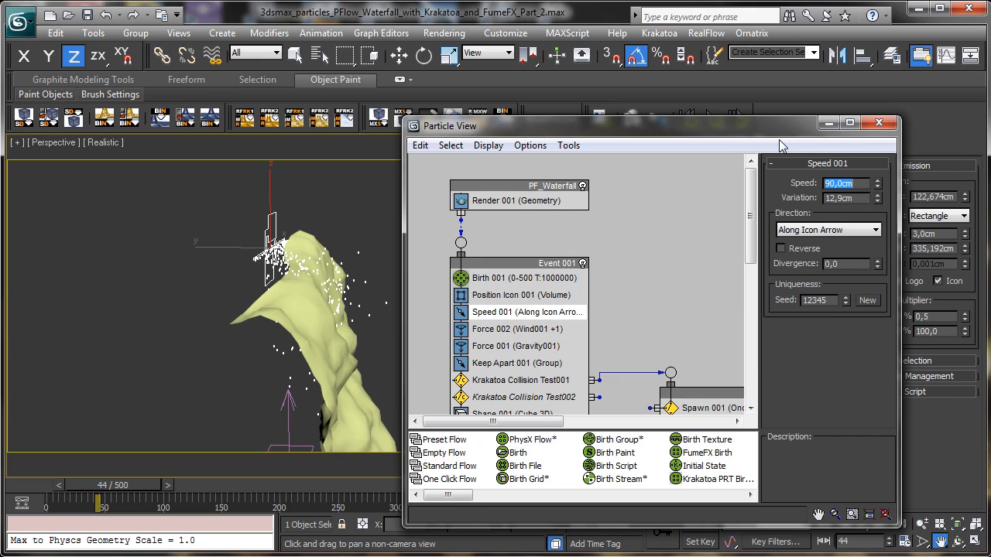
type("110")
key("Return")
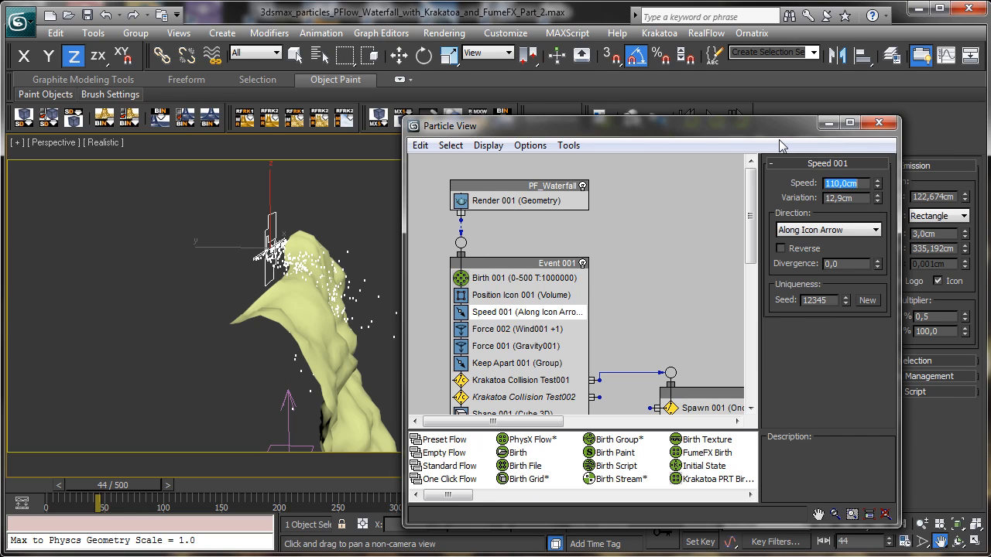
type("120")
key("Return")
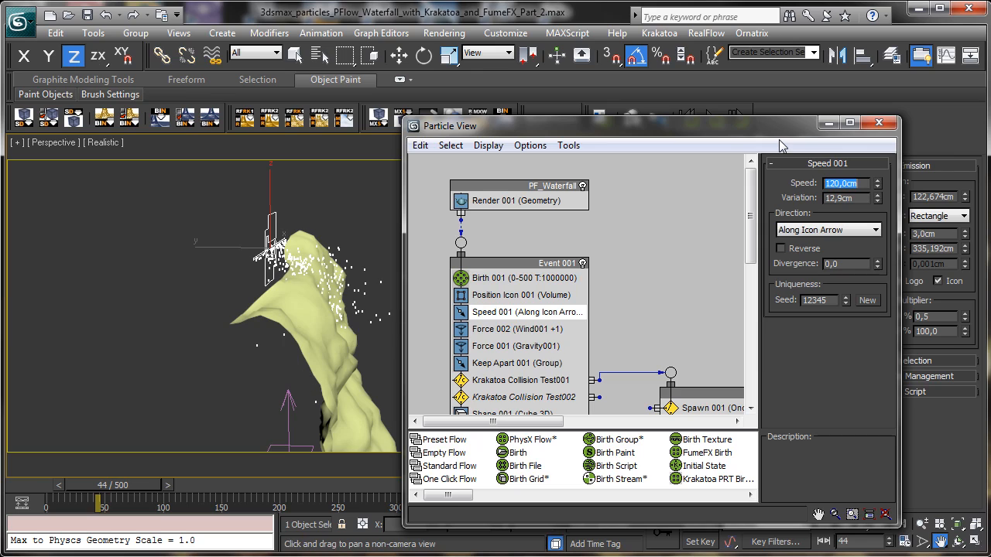
Set the Speed 001 variation to 30 cm.
double_click(857, 198)
type("3")
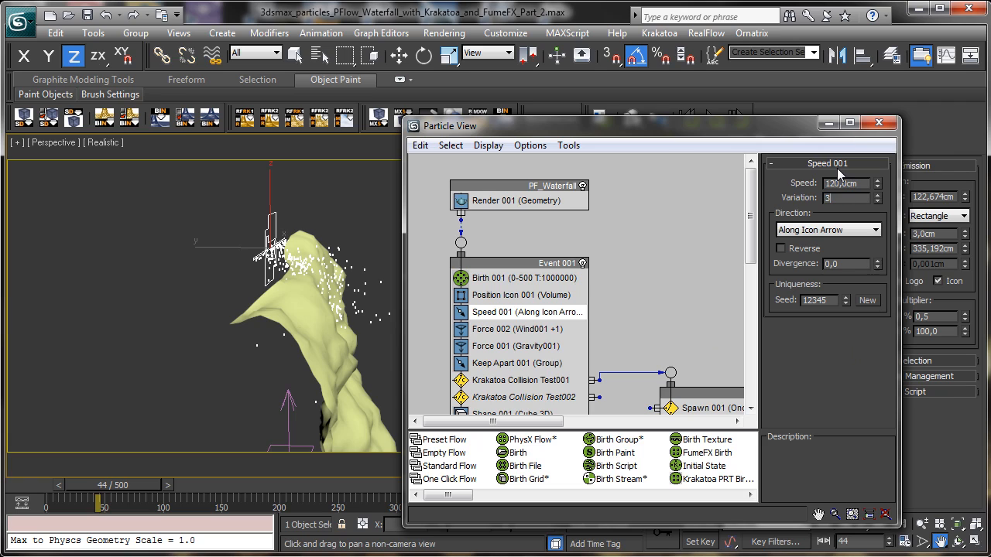
type("0")
key("Return")
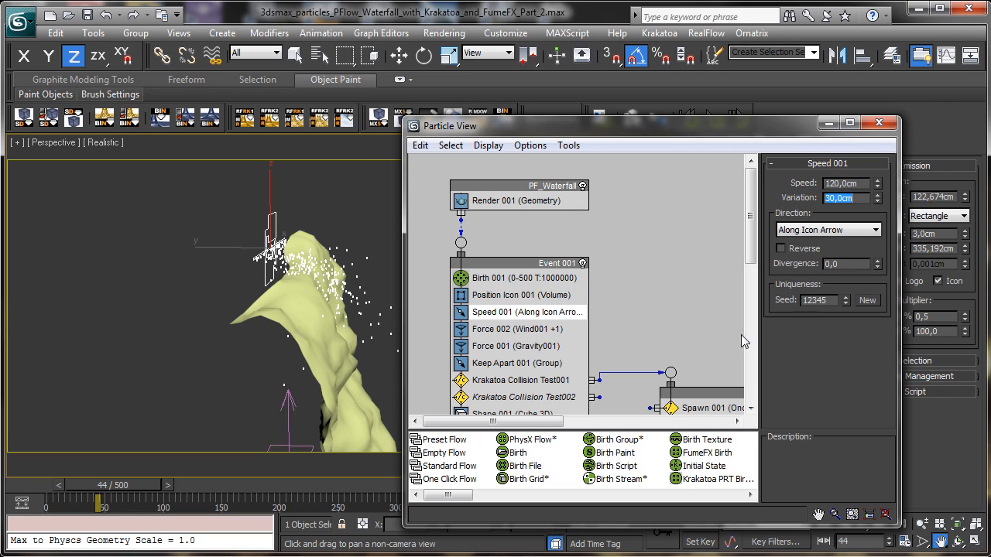
Preview the flow over the front of the cliff, return to frame 0, and examine the cliff from the side.
left_click(957, 541)
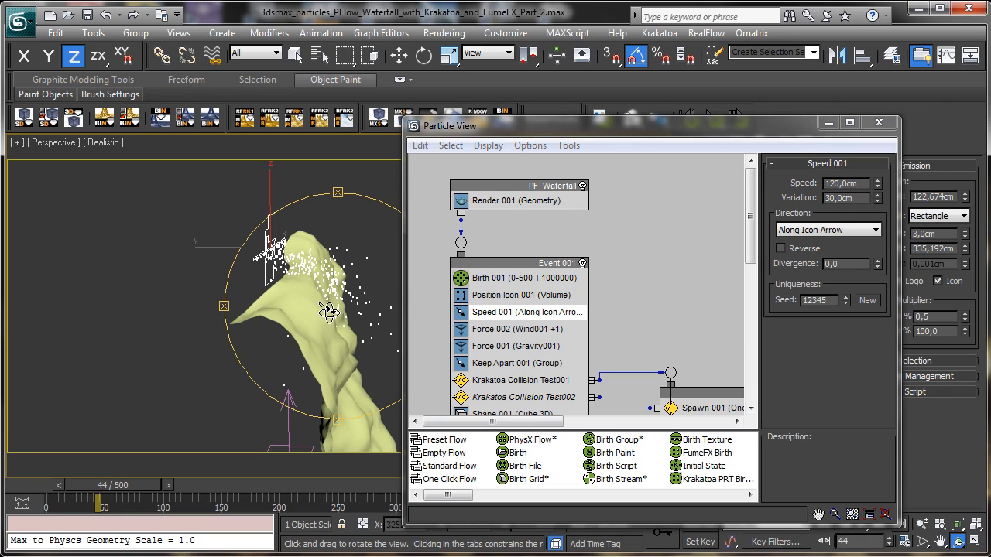
left_click_drag(328, 312, 286, 260)
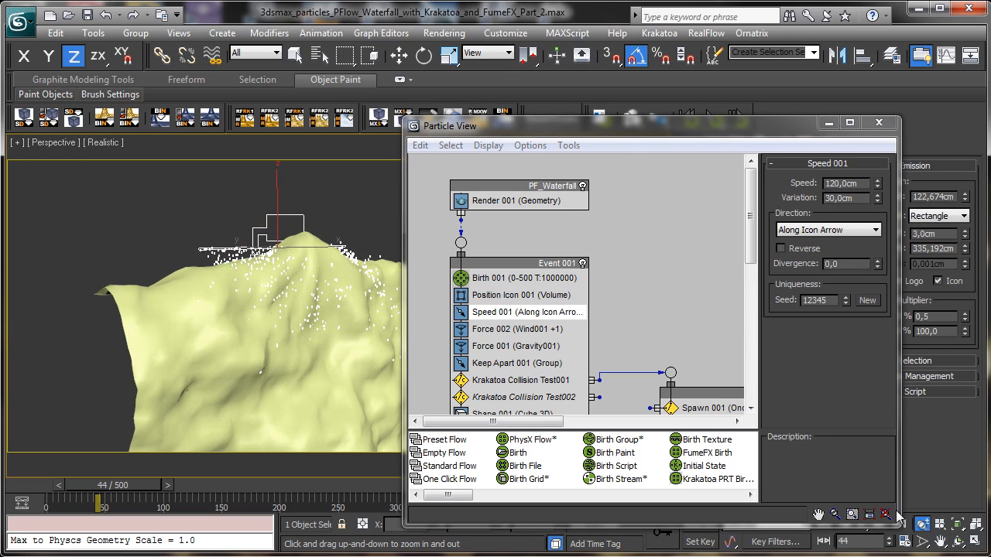
left_click_drag(284, 308, 234, 403)
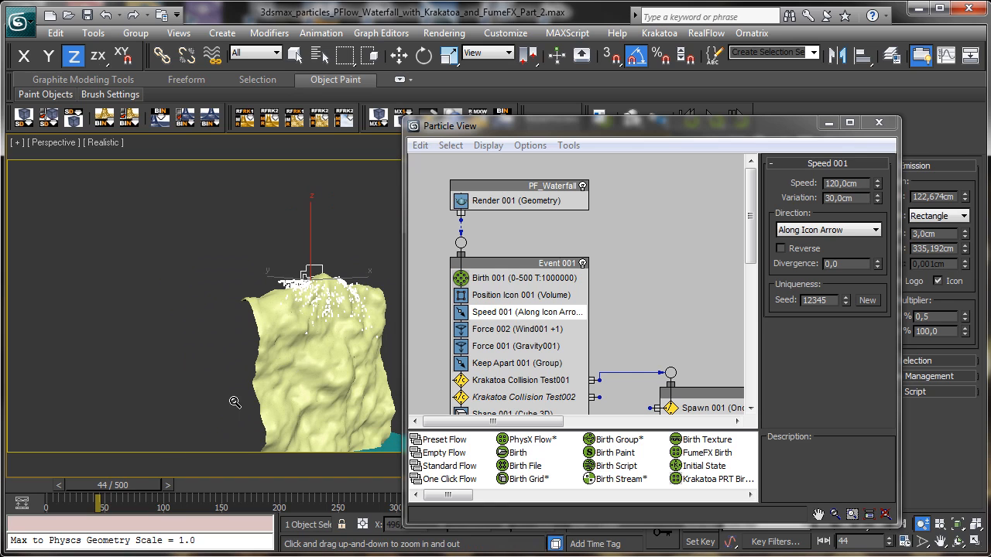
left_click_drag(65, 484, 262, 475)
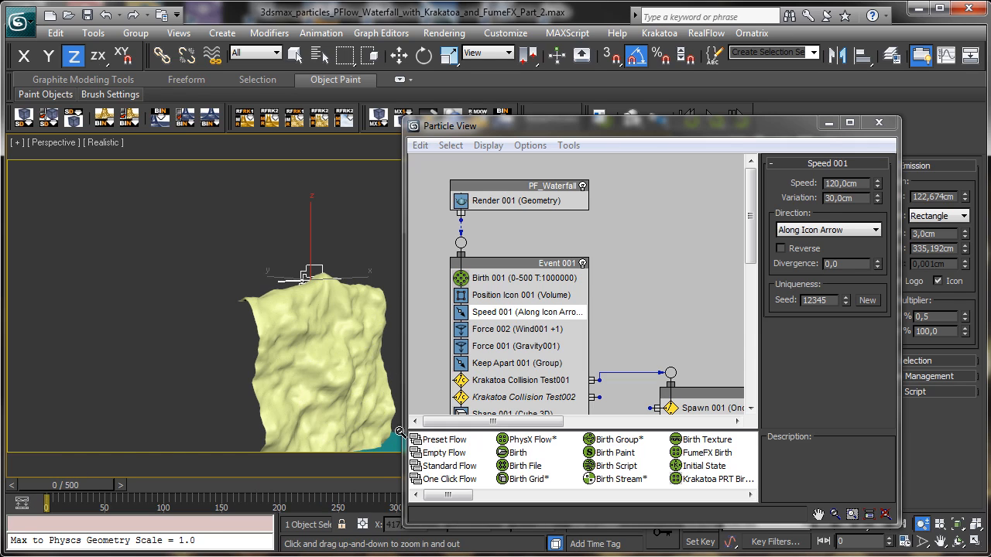
left_click(958, 544)
left_click_drag(329, 333, 417, 341)
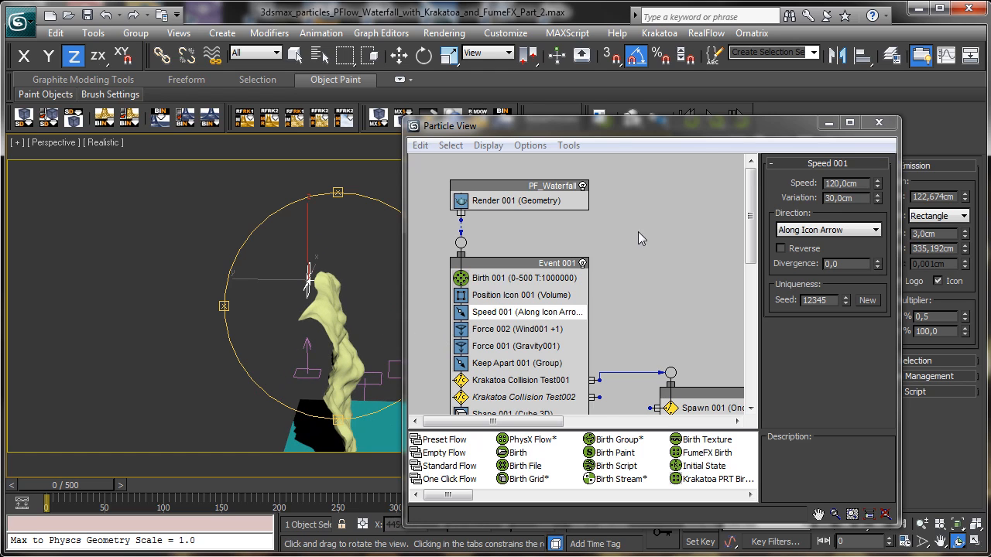
Minimize Particle View, select the Plane002 cliff, and add a Shell modifier above its Edit Poly.
left_click(829, 122)
left_click(714, 145)
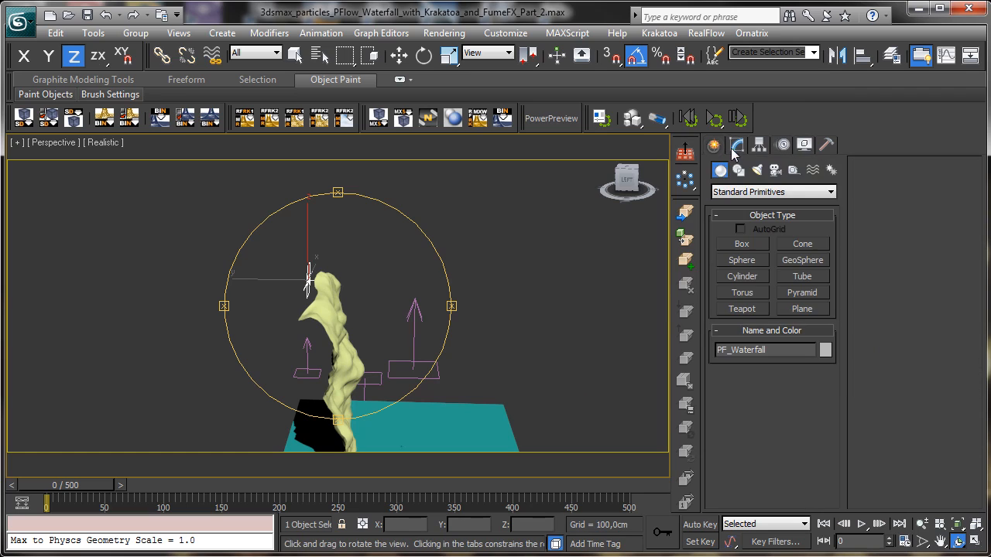
left_click(295, 54)
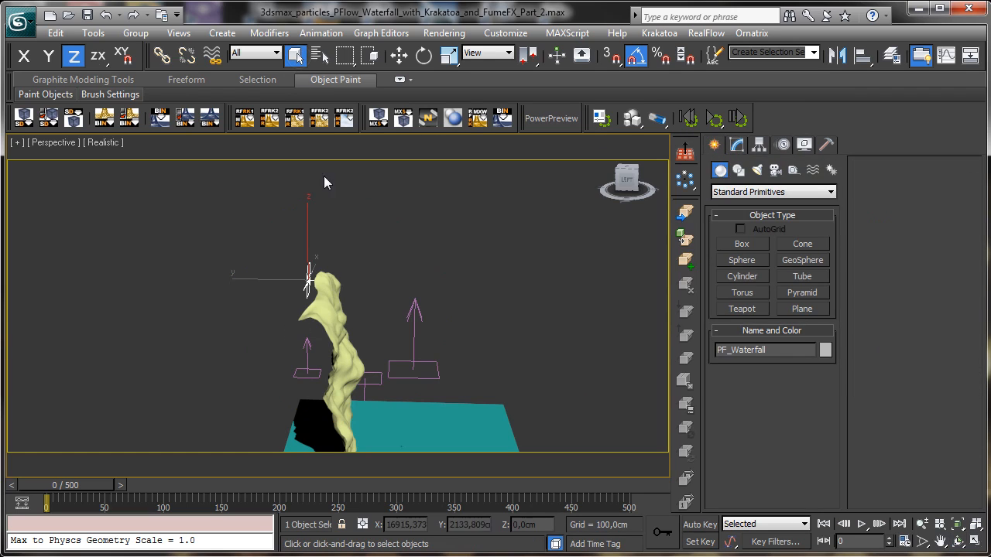
left_click(333, 255)
left_click(737, 146)
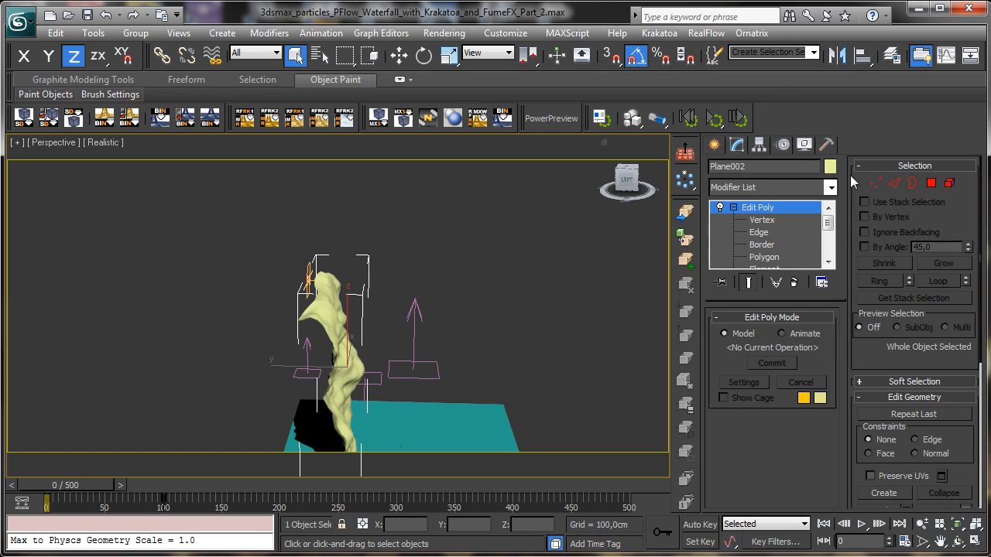
left_click(830, 188)
scroll(825, 294, "down", 3)
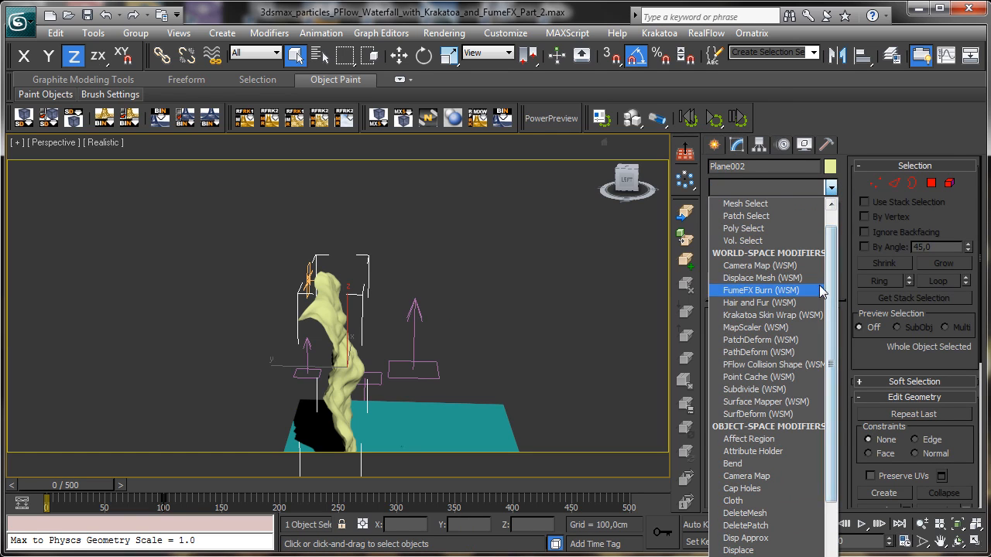
scroll(843, 330, "down", 15)
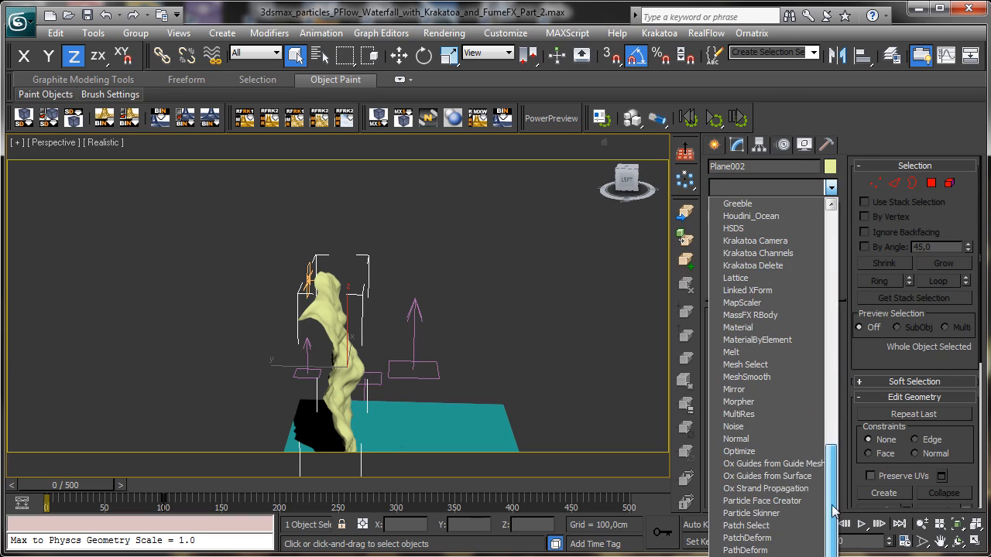
scroll(832, 539, "down", 5)
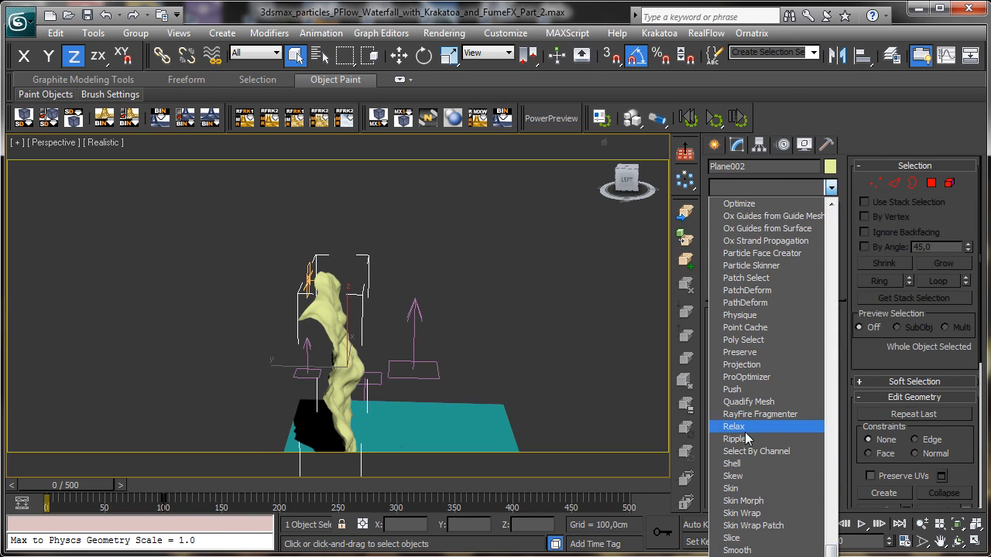
left_click(749, 464)
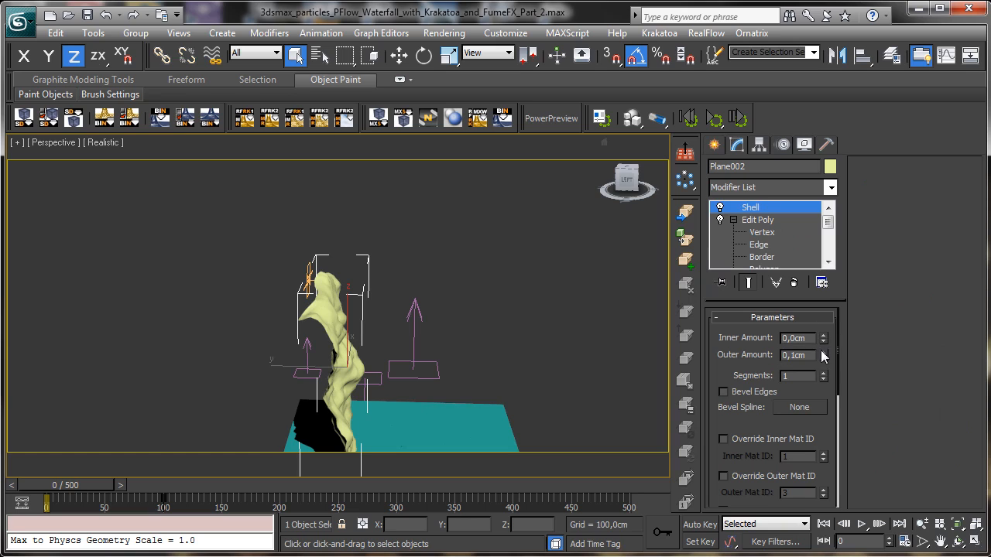
Set the Shell's outer amount to 0 cm and its inner amount to 50 cm.
left_click_drag(824, 355, 821, 430)
left_click_drag(822, 341, 795, 195)
left_click_drag(824, 343, 807, 158, "ctrl")
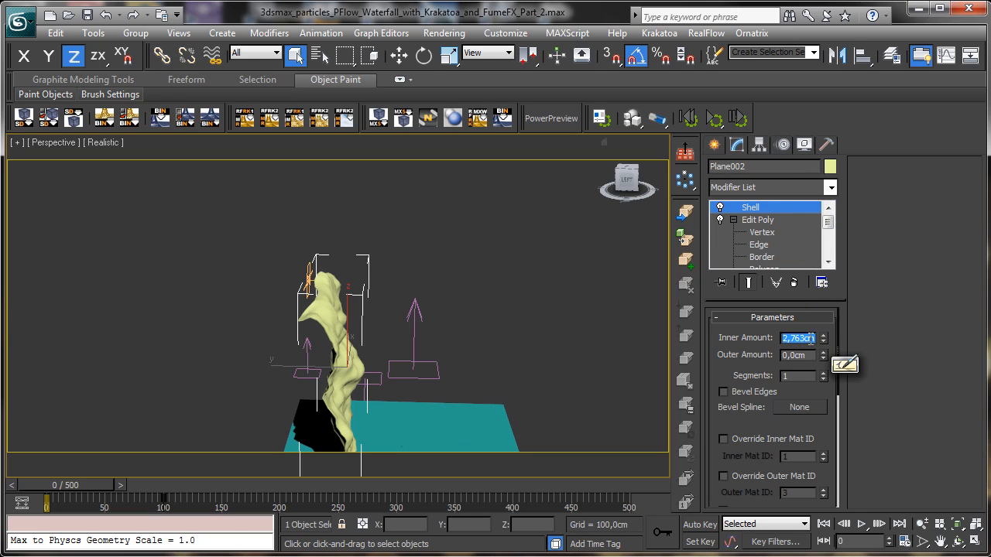
type("50,0cm")
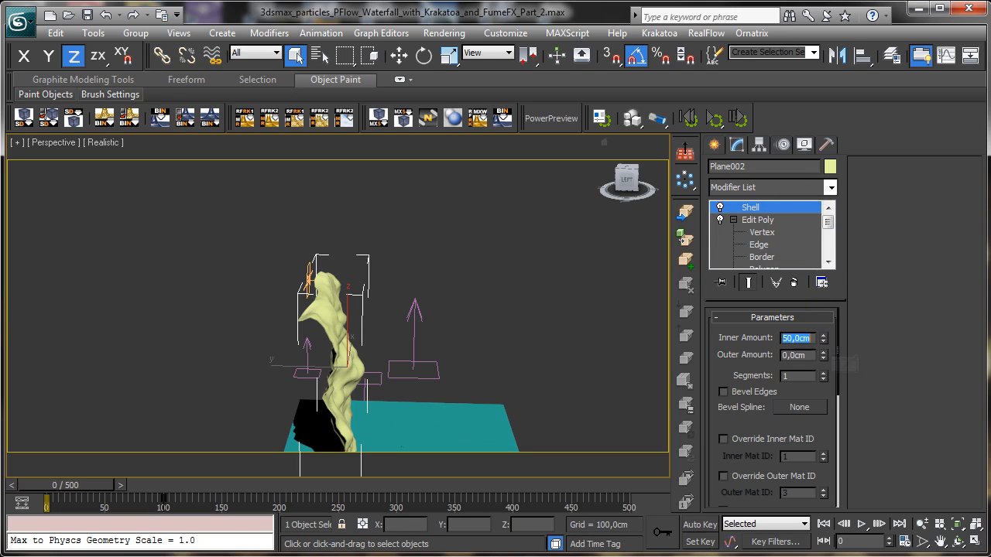
key("Return")
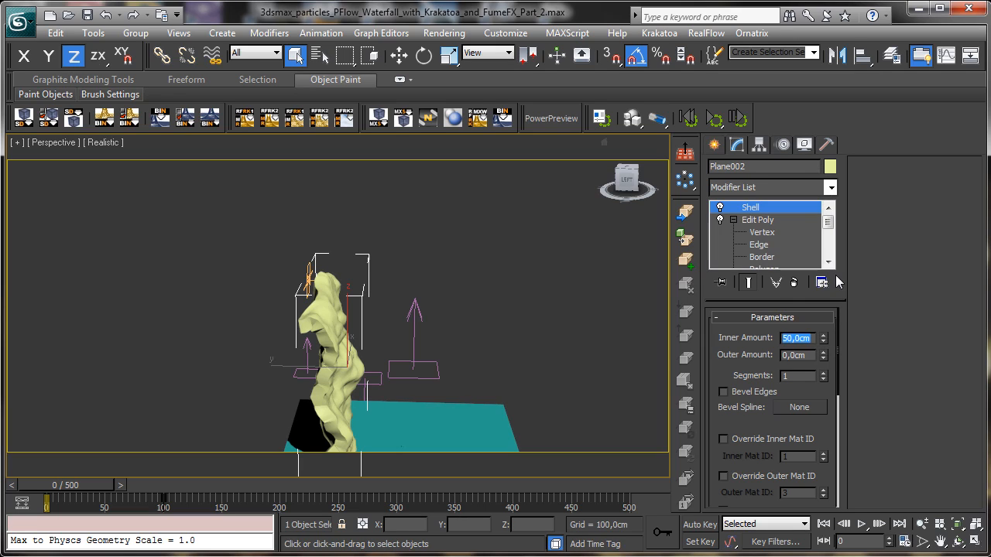
Set the Shell's inner amount to 150 cm and inspect the thickened cliff at an angle.
type("150")
key("Return")
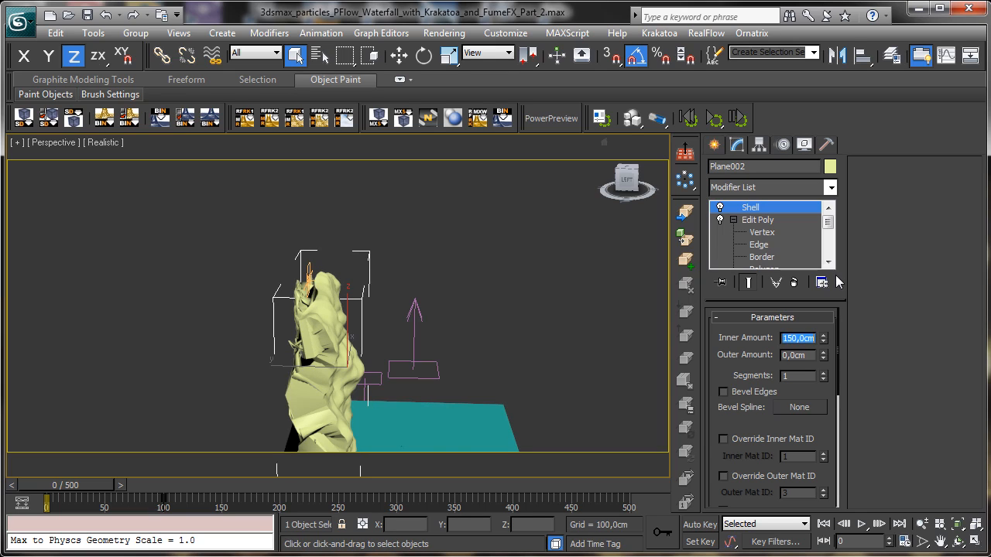
left_click(958, 542)
left_click_drag(356, 334, 396, 344)
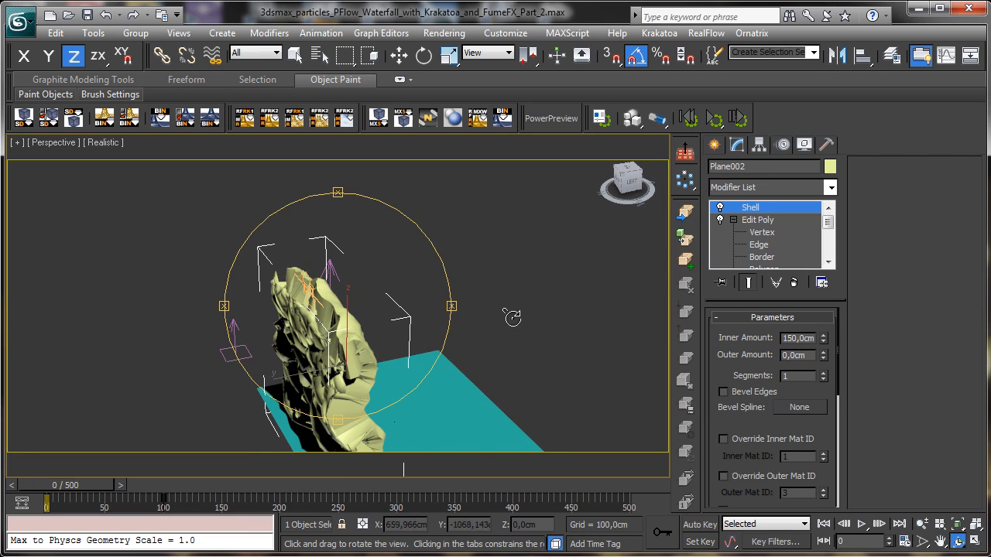
Remove the Shell modifier from the Plane002 cliff and select all of its polygons in Edit Poly.
scroll(707, 354, "down", 3)
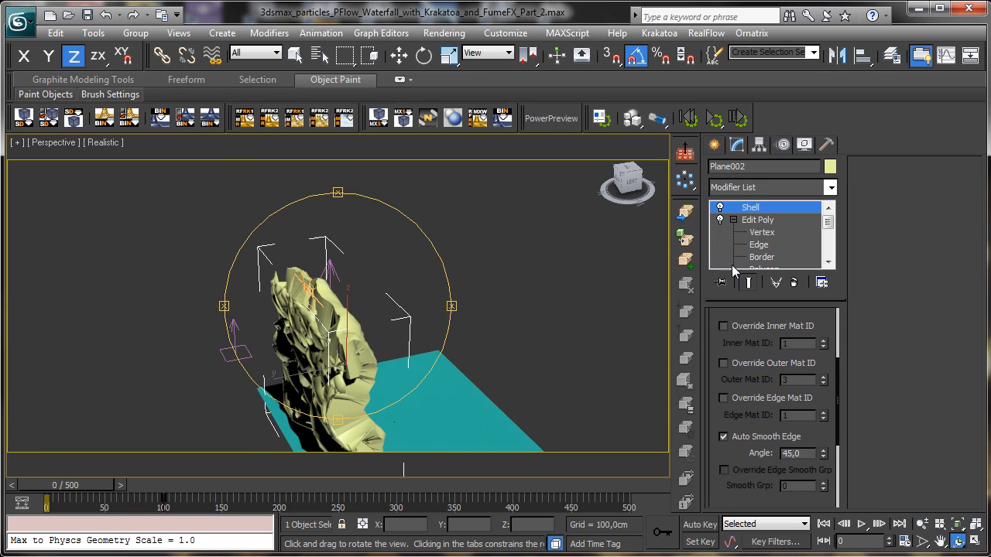
left_click(767, 267)
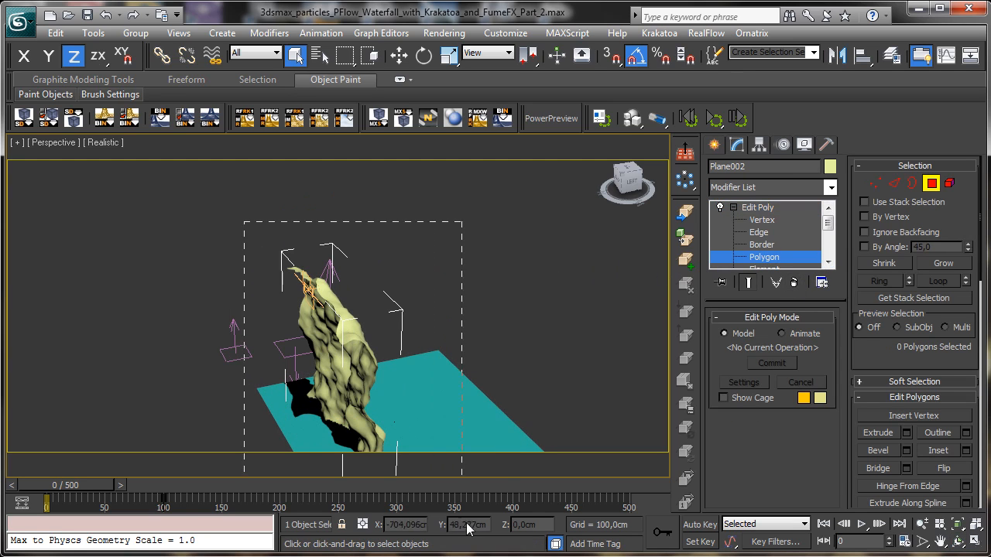
key("ctrl+a")
scroll(870, 353, "down", 3)
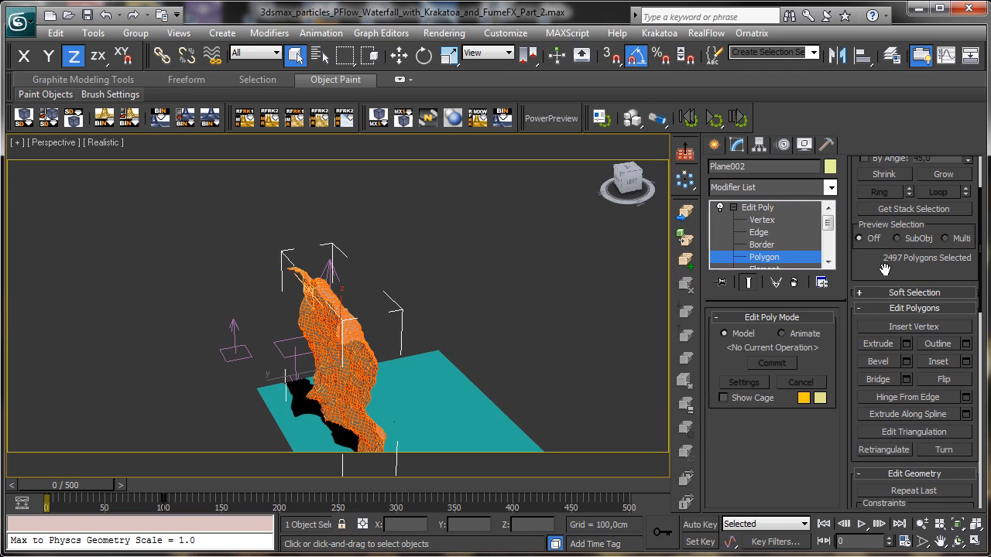
Extrude all the cliff's polygons by about -235.6 cm and leave polygon editing.
left_click(906, 343)
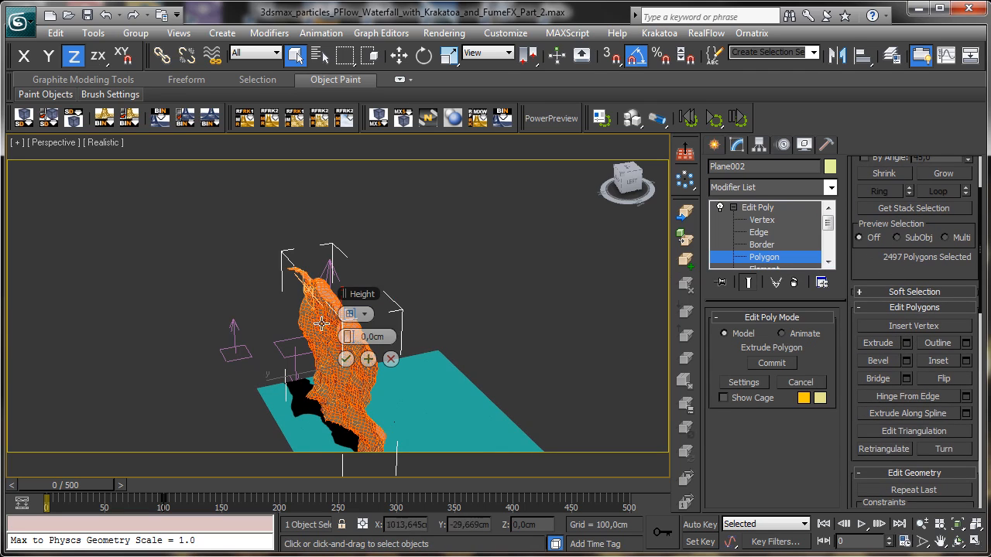
left_click_drag(356, 341, 244, 352)
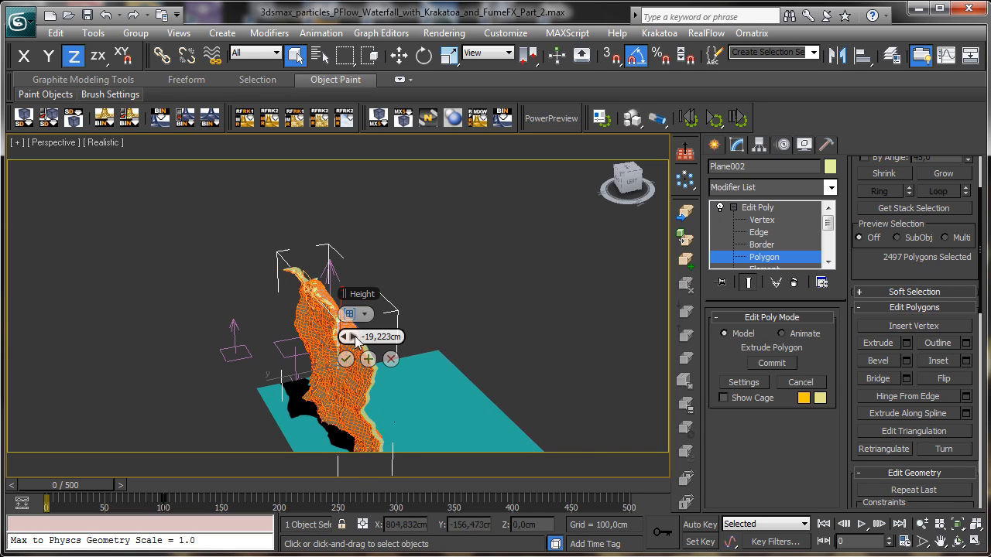
left_click_drag(356, 338, 73, 345)
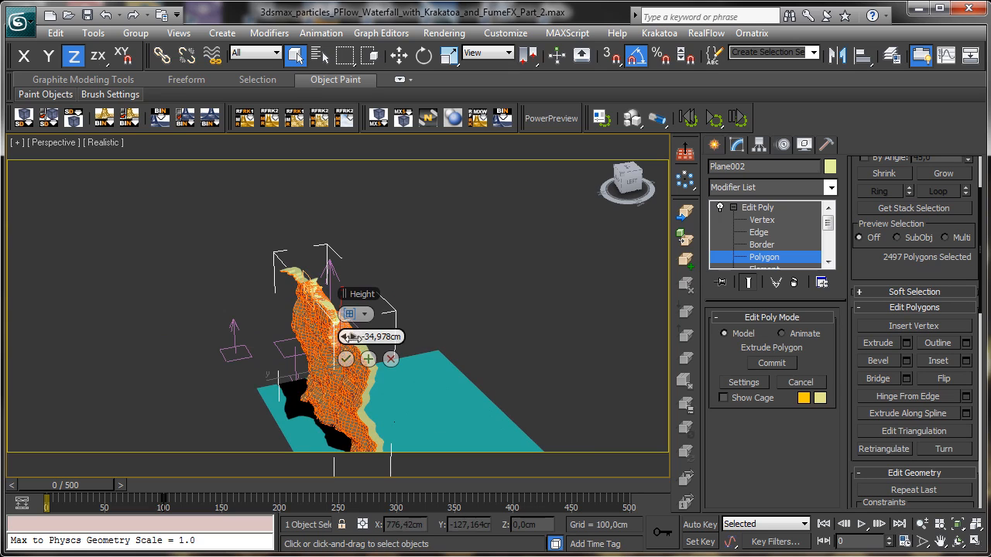
left_click_drag(353, 337, 424, 357)
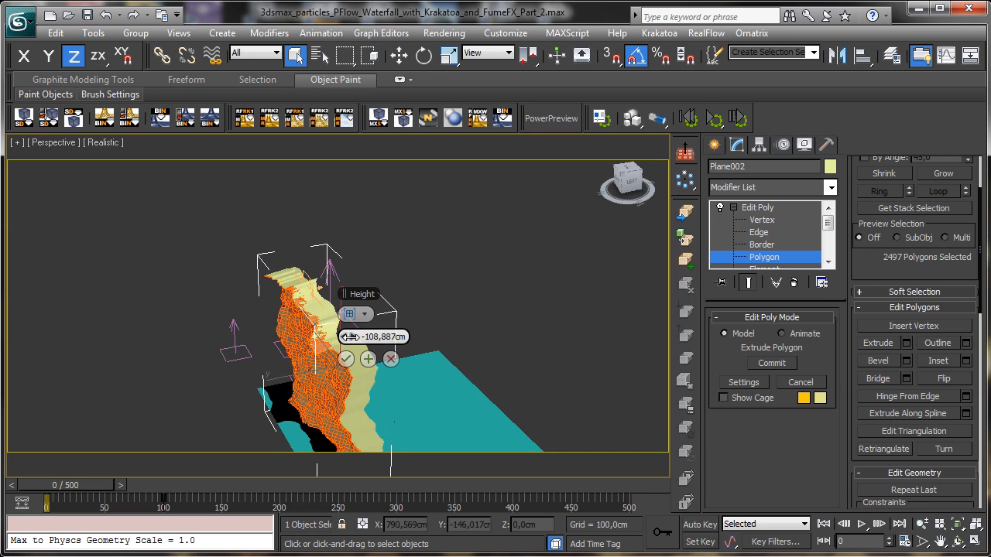
mouse_move(350, 337)
left_mouse_down()
mouse_move(317, 353)
mouse_move(346, 354)
left_mouse_up()
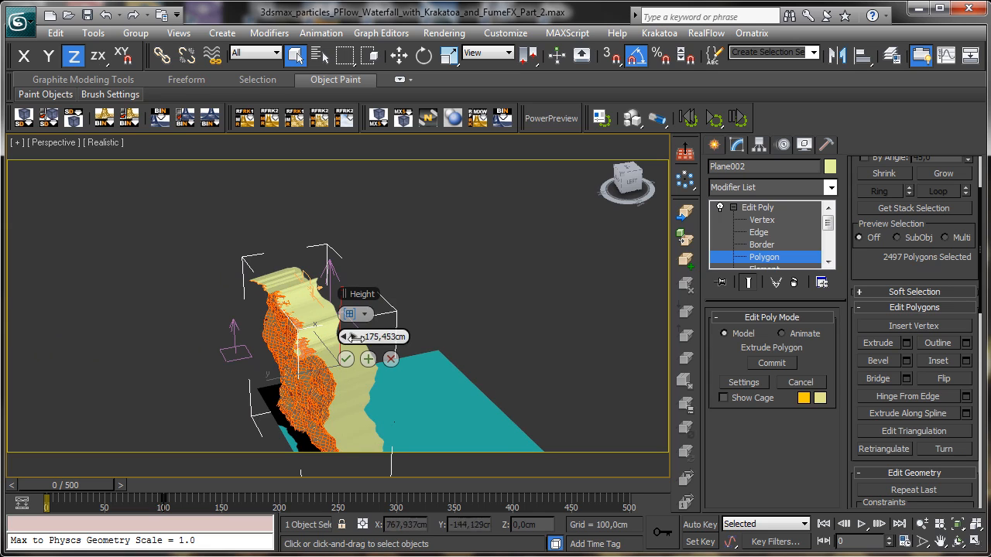
left_click_drag(346, 336, 389, 327)
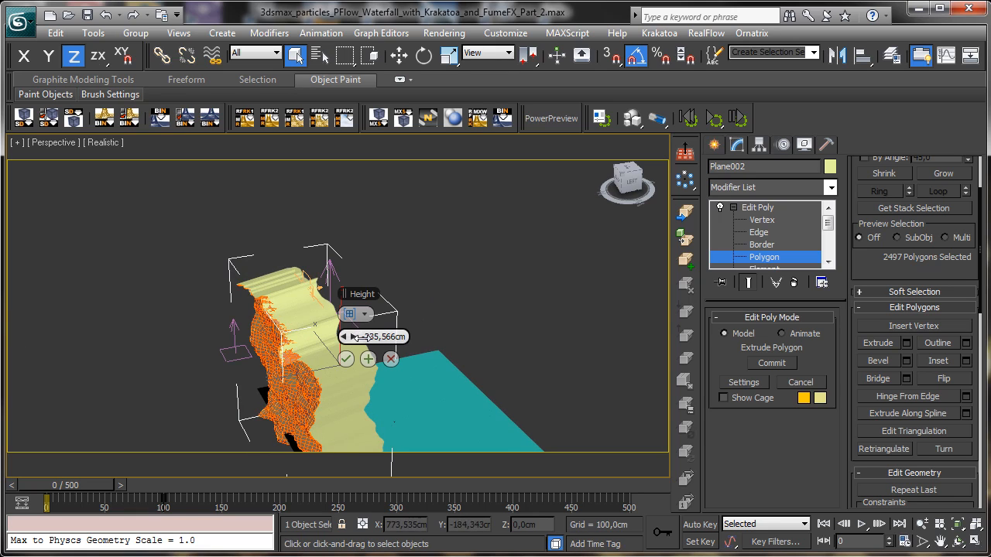
left_click(345, 358)
left_click(764, 259)
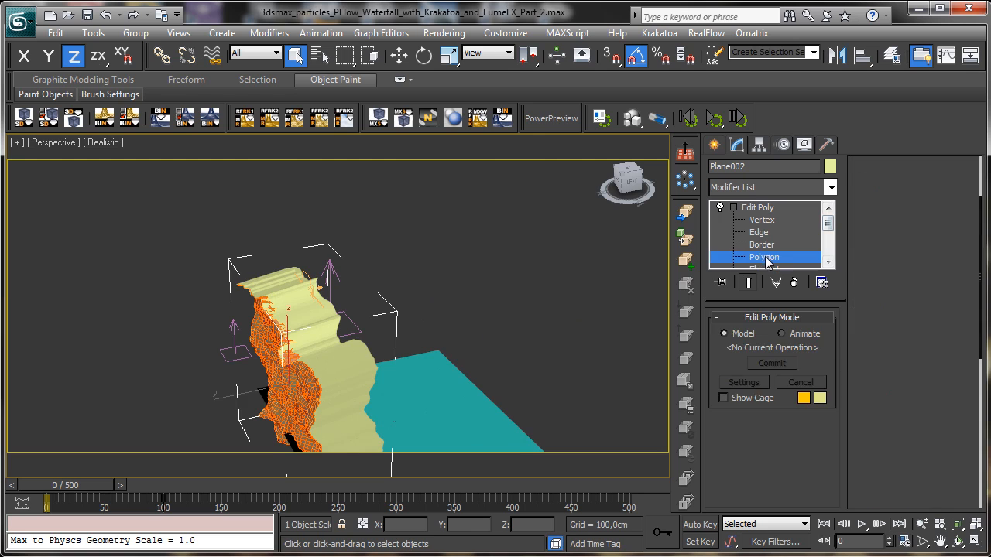
Examine the extruded cliff from several sides and undo the polygon extrusion.
left_click(958, 541)
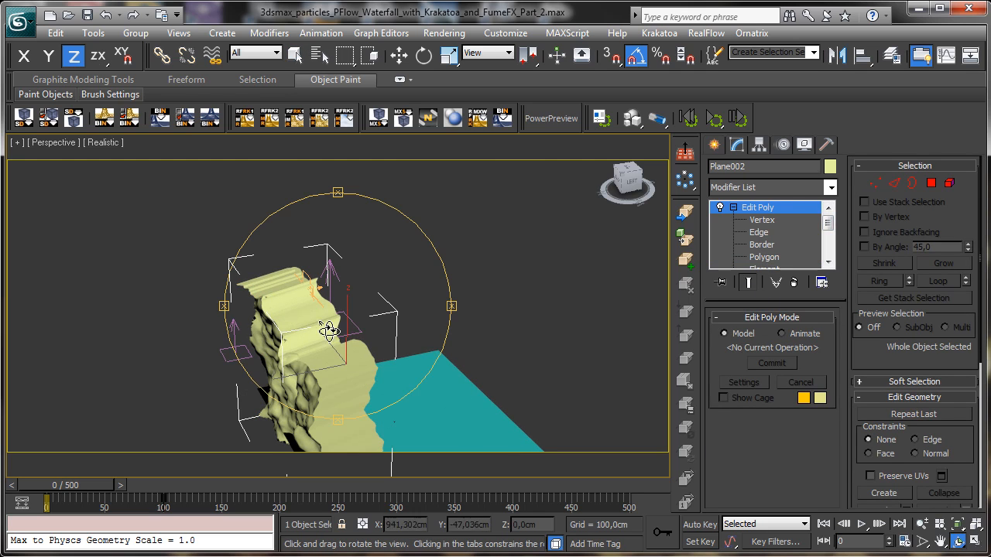
left_click_drag(328, 325, 278, 301)
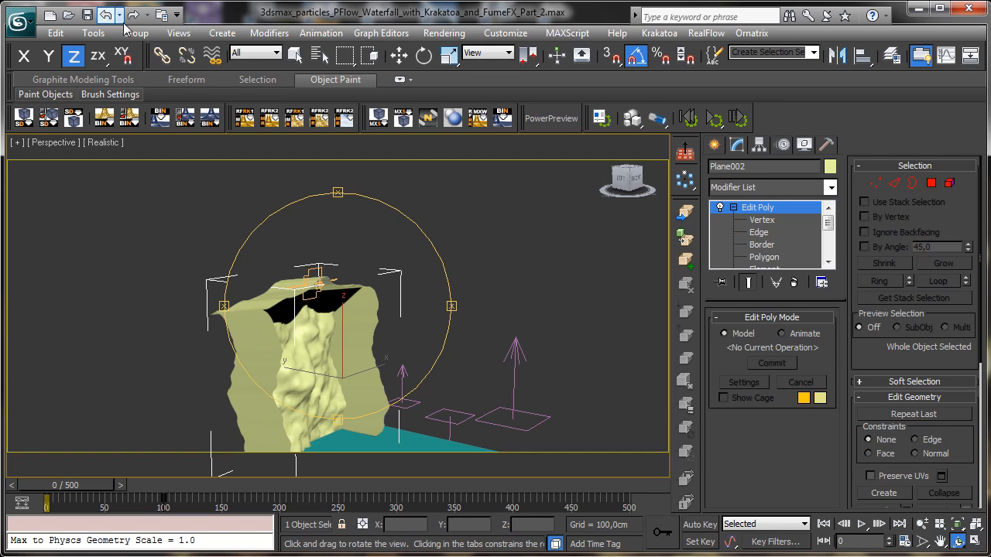
left_click_drag(325, 318, 224, 137)
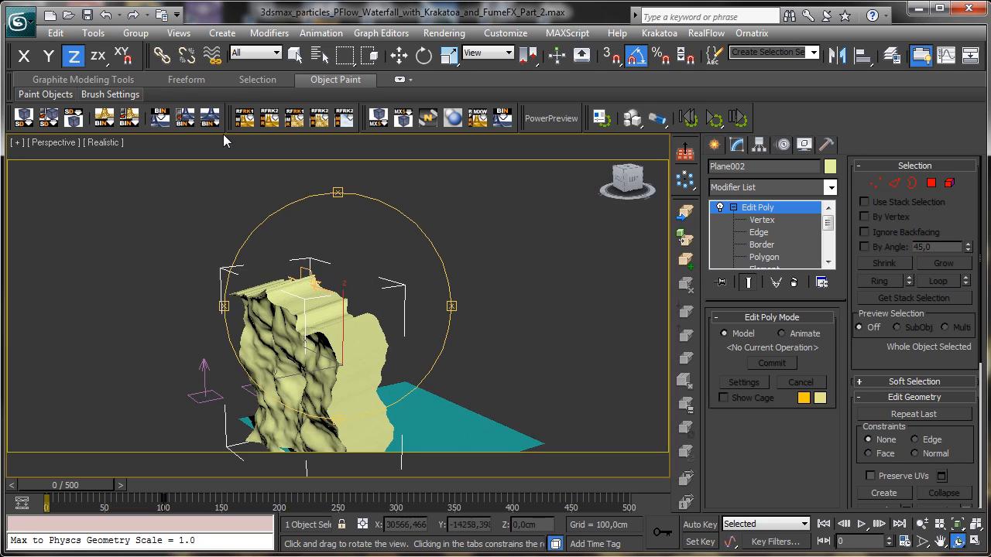
left_click(119, 15)
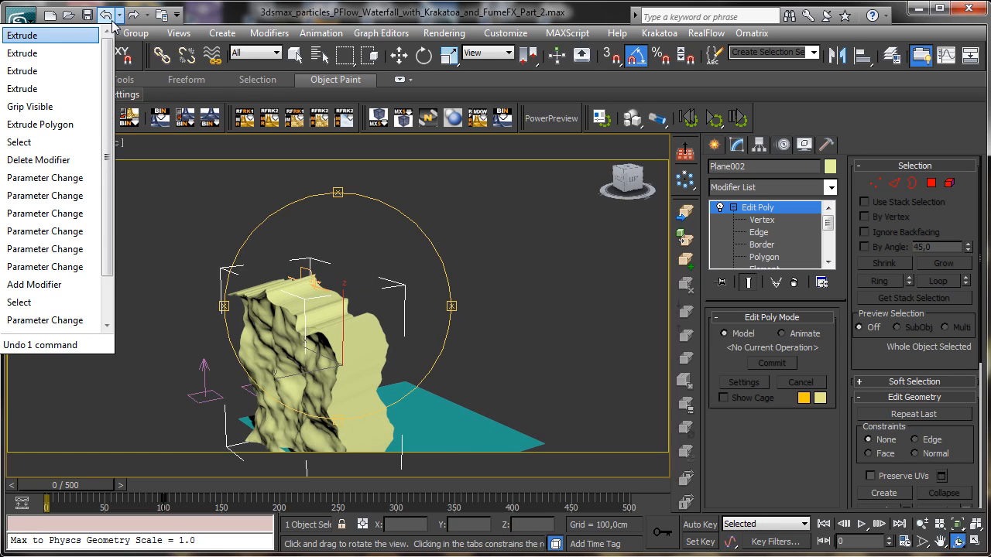
left_click(41, 91)
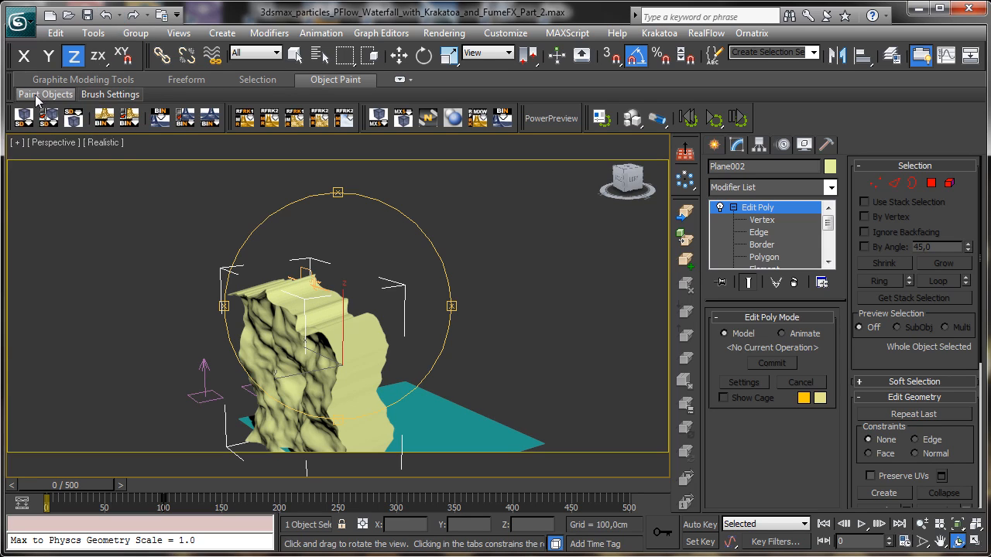
left_click(120, 15)
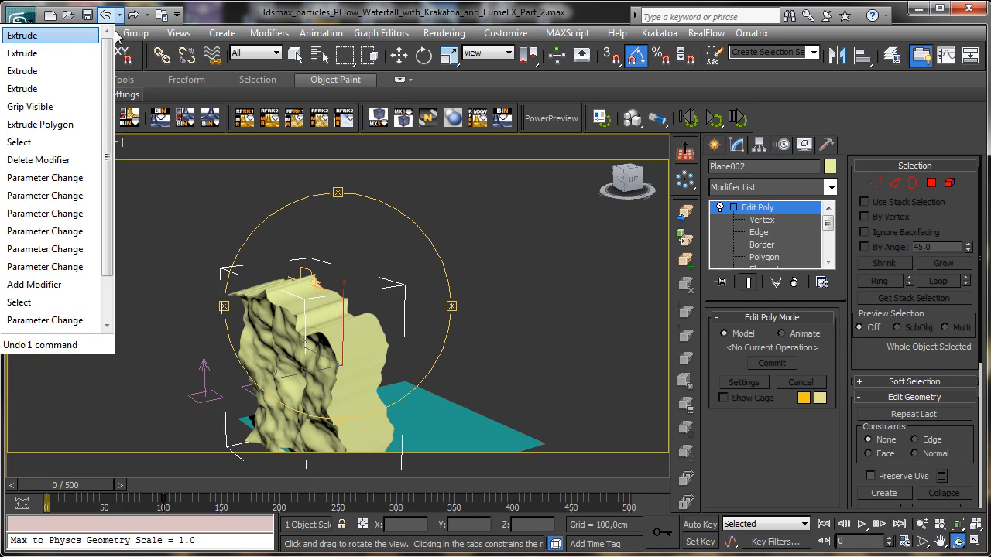
left_click(59, 143)
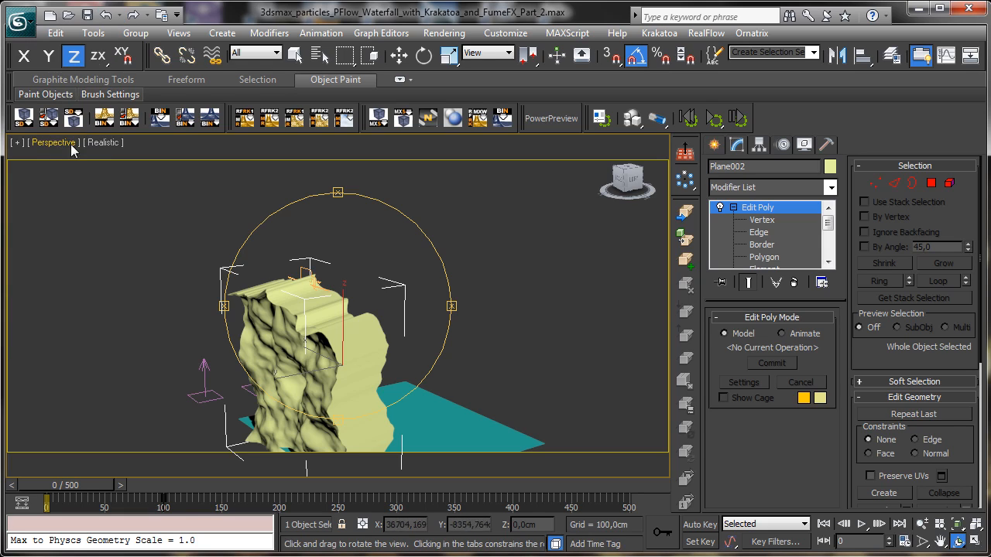
View the cliff from the side and select the vertices at the tip of its overhanging upper lip.
left_click(295, 54)
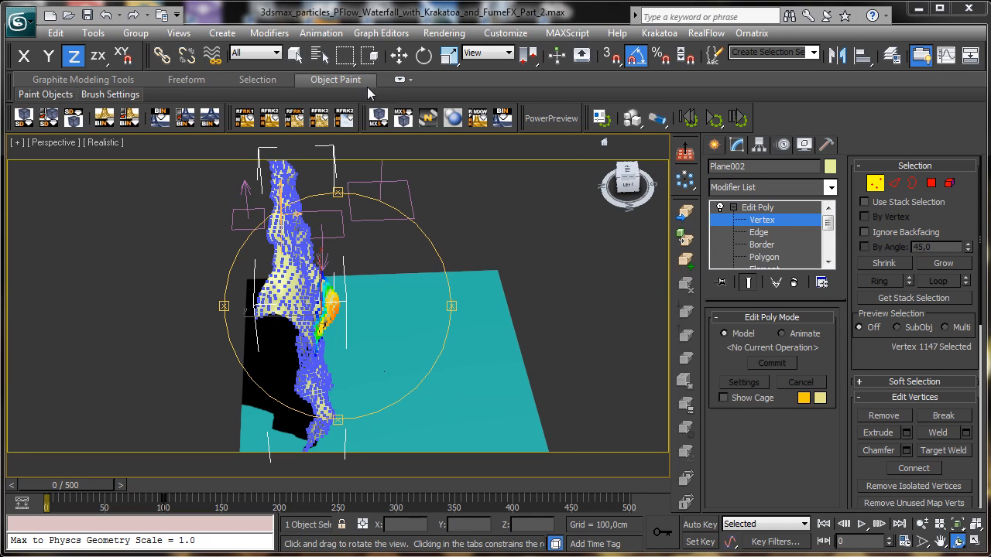
left_click(295, 53)
left_click(958, 542)
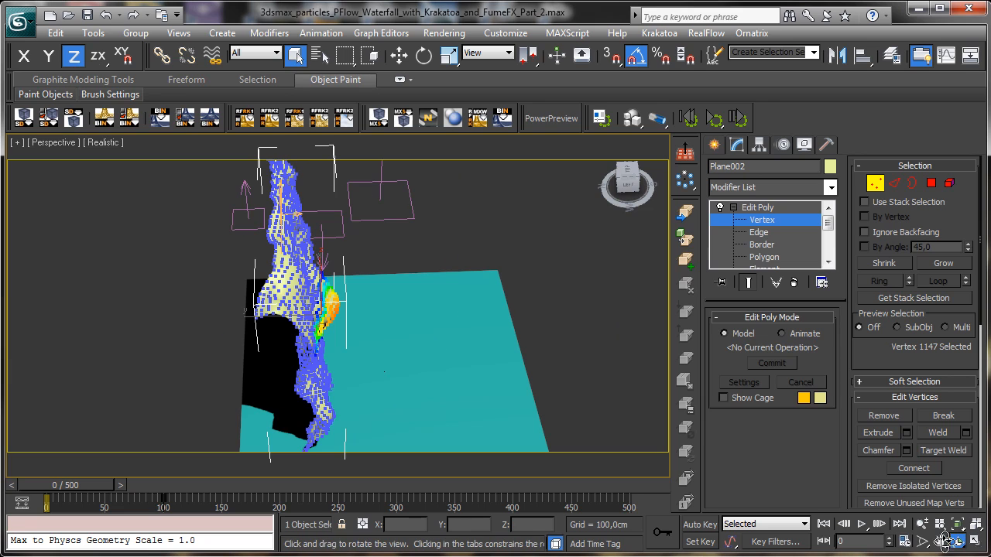
left_click_drag(348, 294, 314, 277)
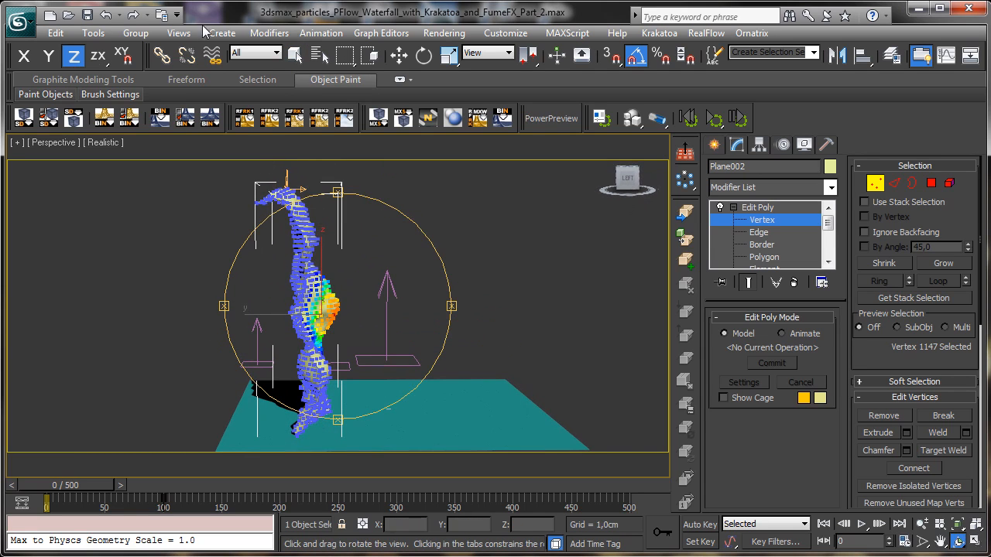
left_click(295, 53)
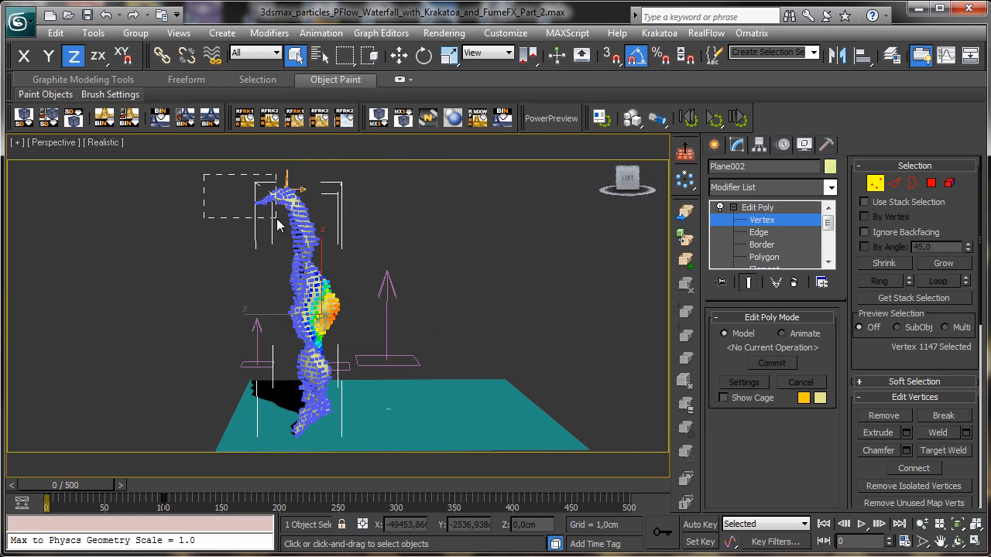
left_click_drag(277, 225, 277, 222)
Extend the vertex selection to the rest of the cliff's upper rear edge.
left_click(957, 542)
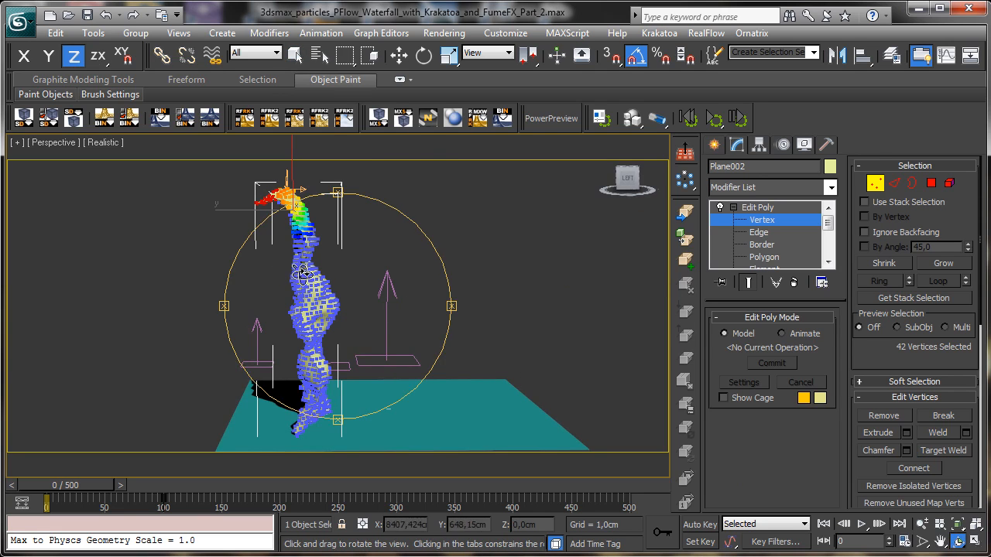
left_click_drag(302, 274, 317, 305)
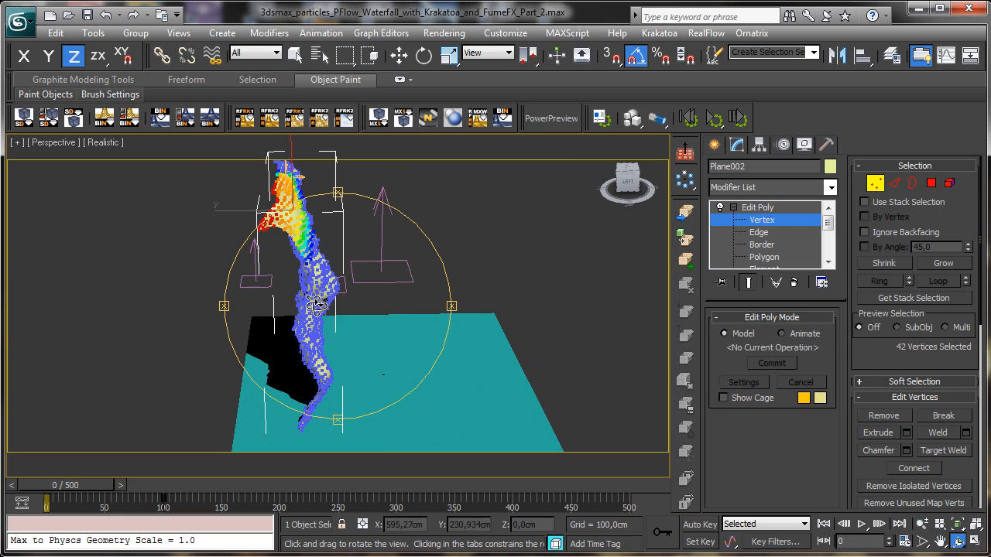
left_click(939, 542)
left_click_drag(388, 328, 422, 384)
key("q")
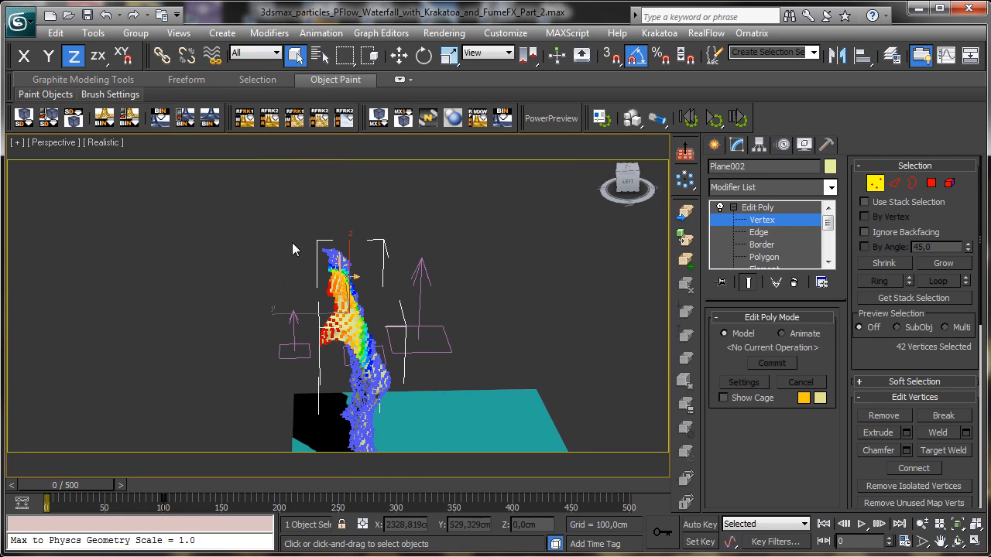
left_click_drag(292, 227, 334, 283)
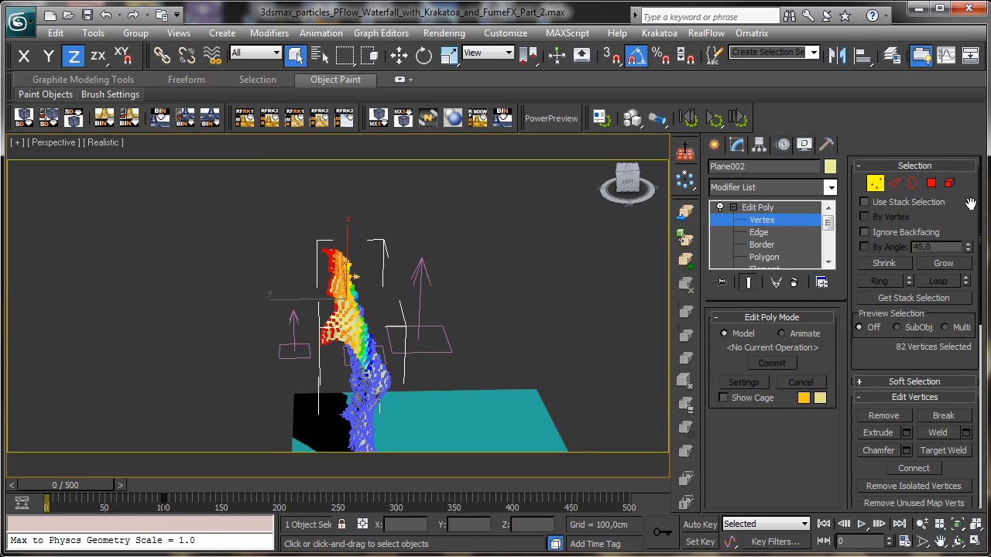
Try a soft selection falloff of 67.163 cm, move the upper edge vertices about 71 cm along Y, and undo the move.
left_click(903, 382)
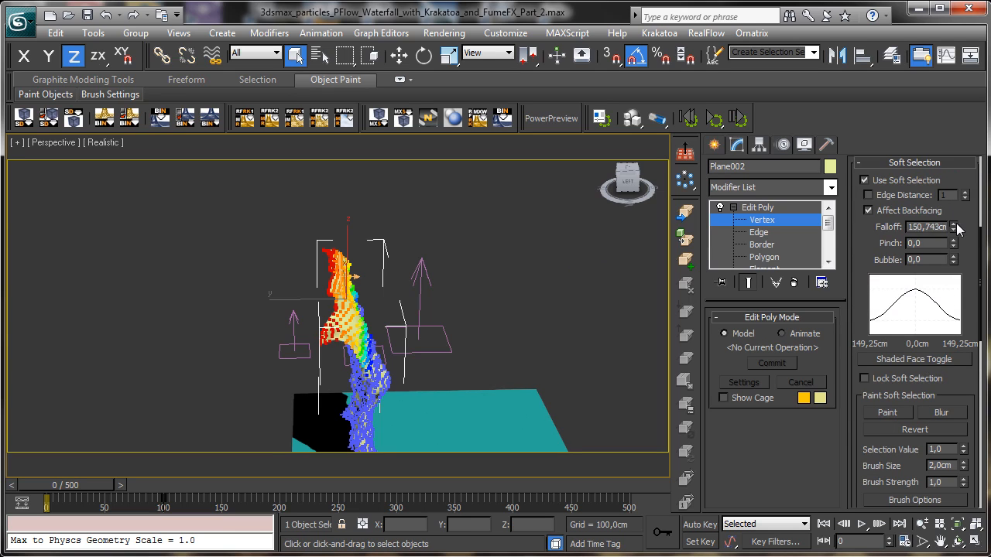
left_click_drag(959, 228, 958, 263)
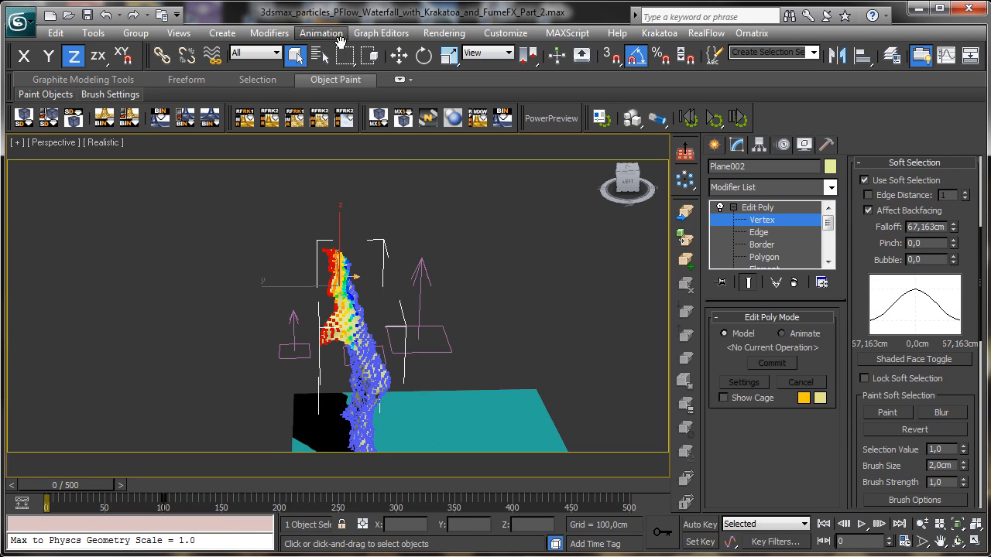
left_click(398, 55)
left_click_drag(280, 287, 253, 288)
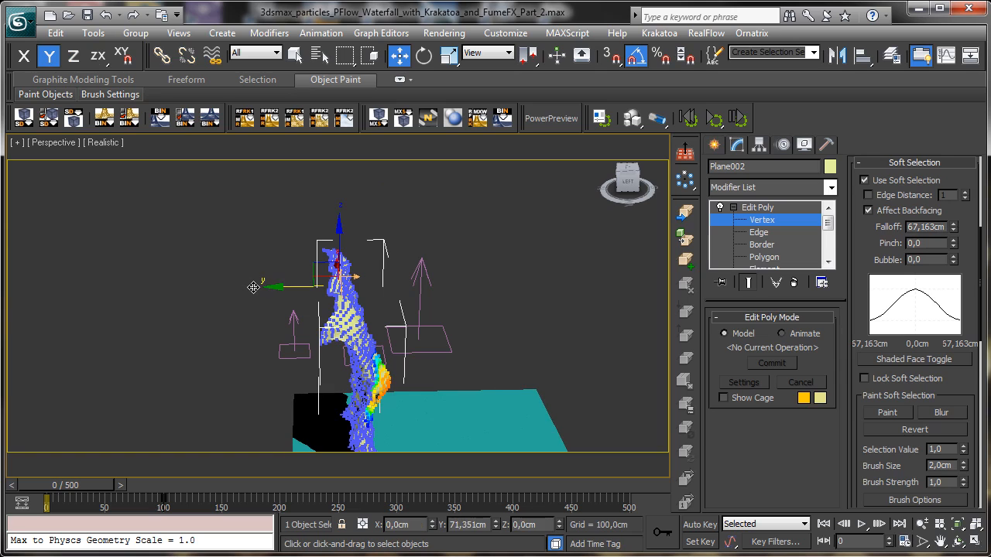
key("ctrl+z")
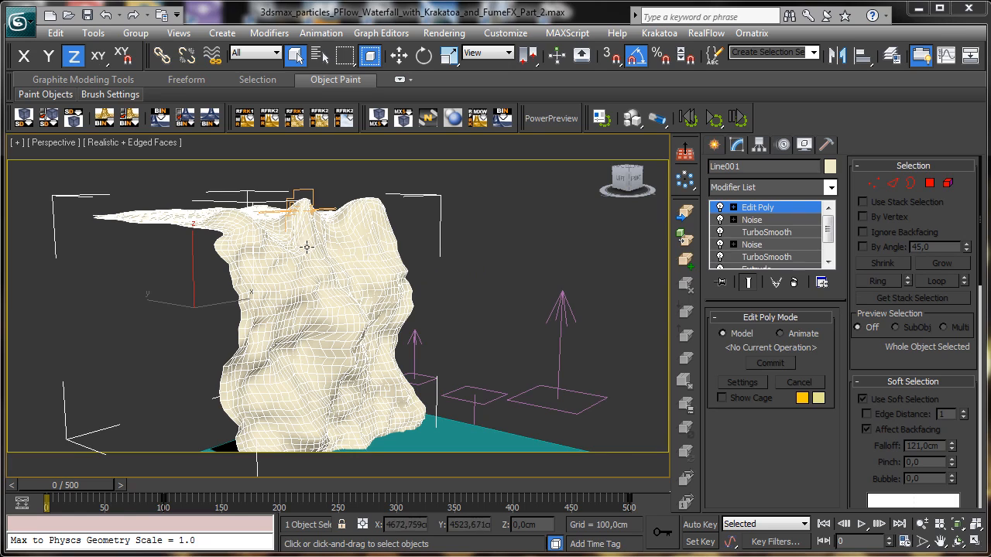
Select the PF_Waterfall source and turn off edged faces in the perspective view.
left_click(310, 199)
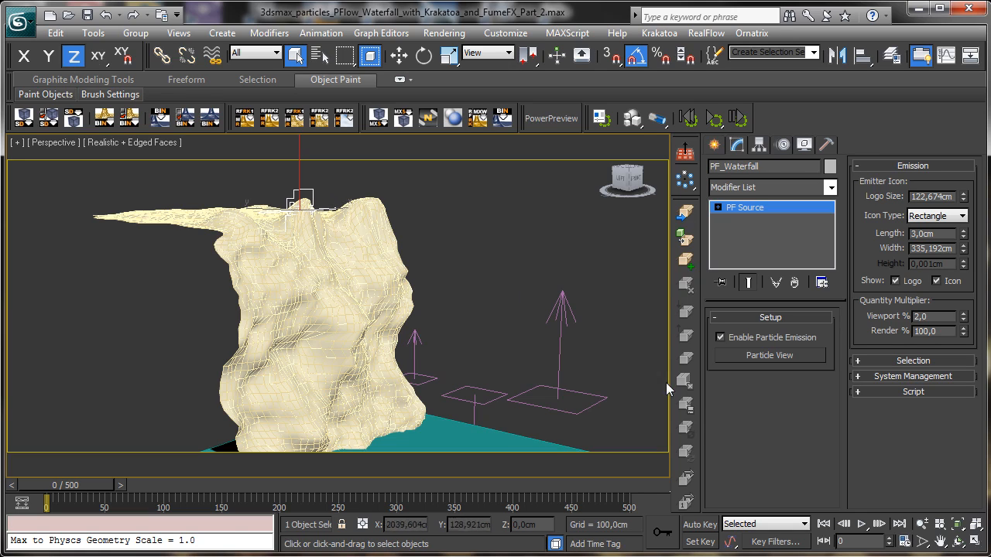
left_click(960, 541)
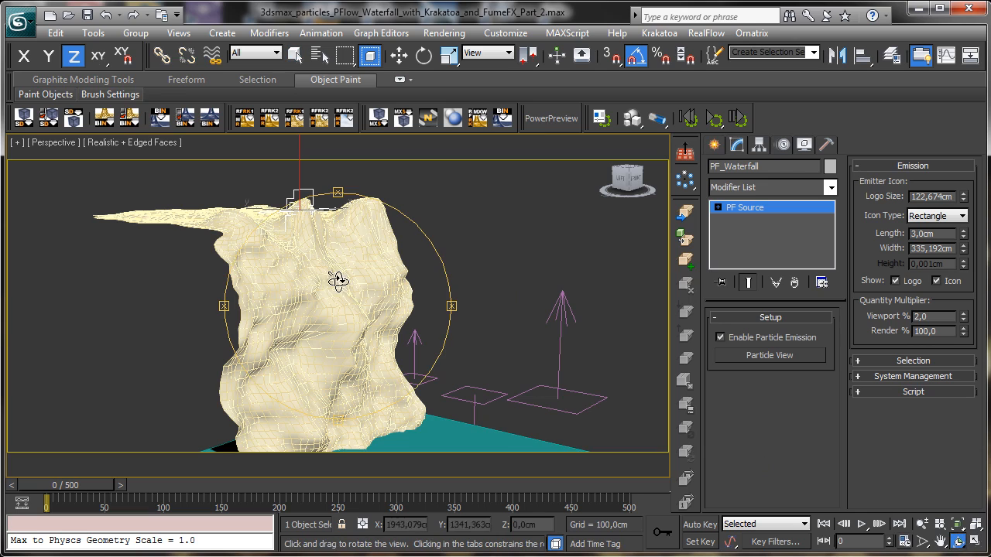
left_click(160, 148)
left_click(207, 212)
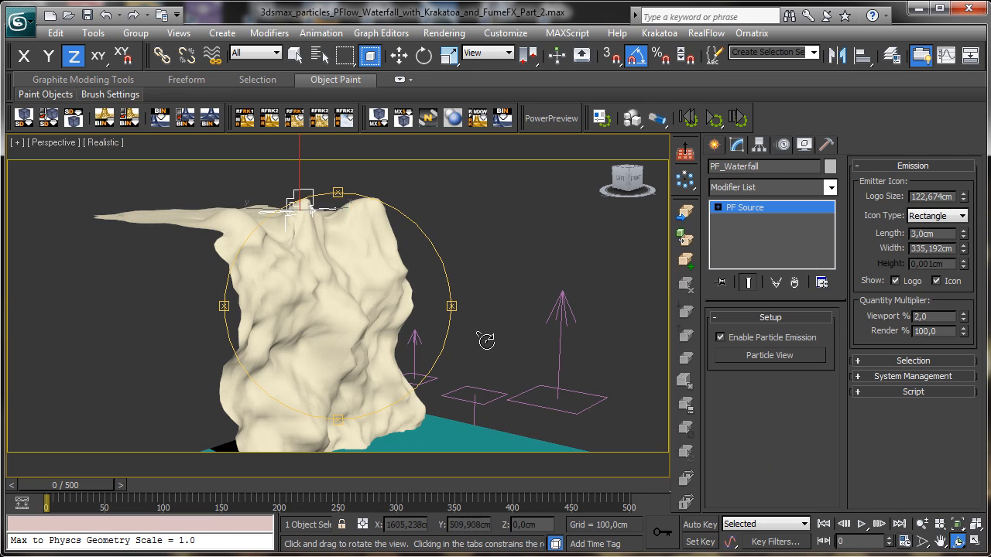
Move the PF_Waterfall source about 105 cm along Y, back from the cliff's edge, and check its placement from the front.
left_click_drag(310, 339, 352, 345)
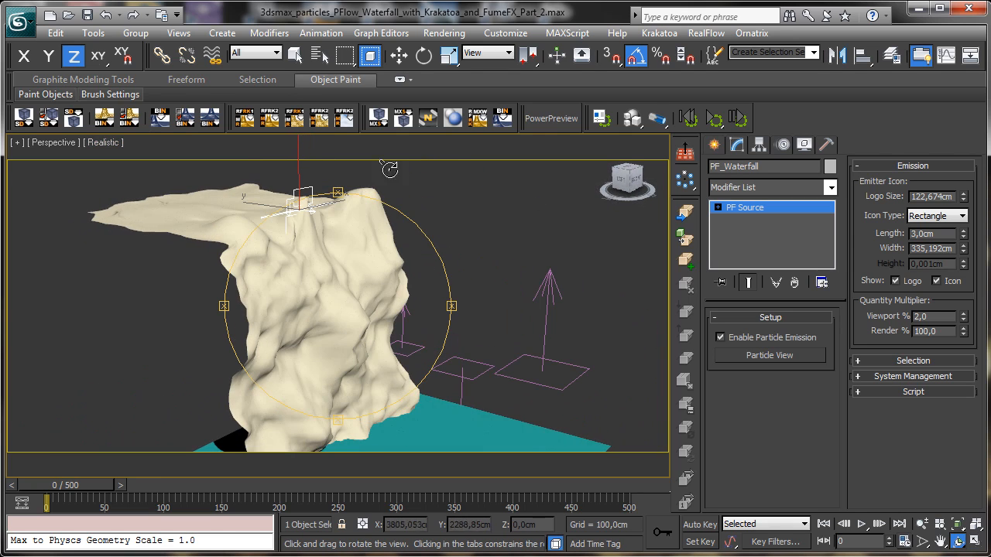
left_click(399, 55)
left_click_drag(260, 203, 231, 203)
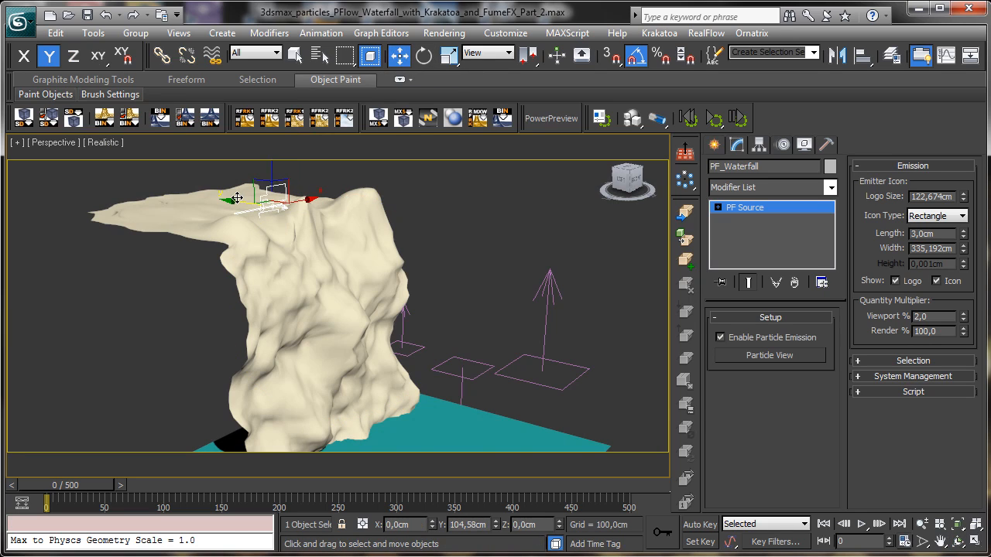
left_click(958, 541)
left_click_drag(299, 317, 365, 240)
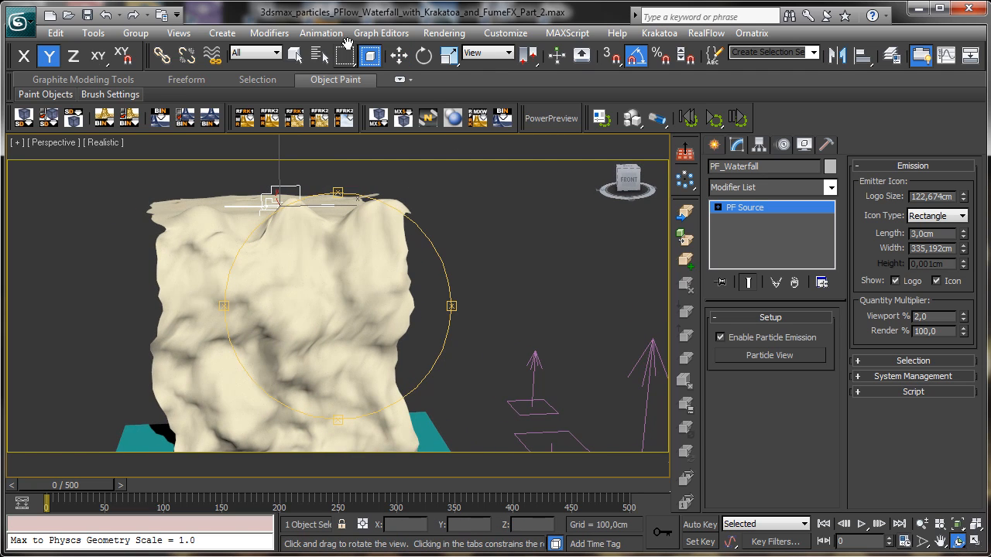
Shift the PF_Waterfall source along X over the cliff top and widen its emitter icon to 465.916 cm.
left_click(399, 55)
left_click_drag(325, 207, 374, 207)
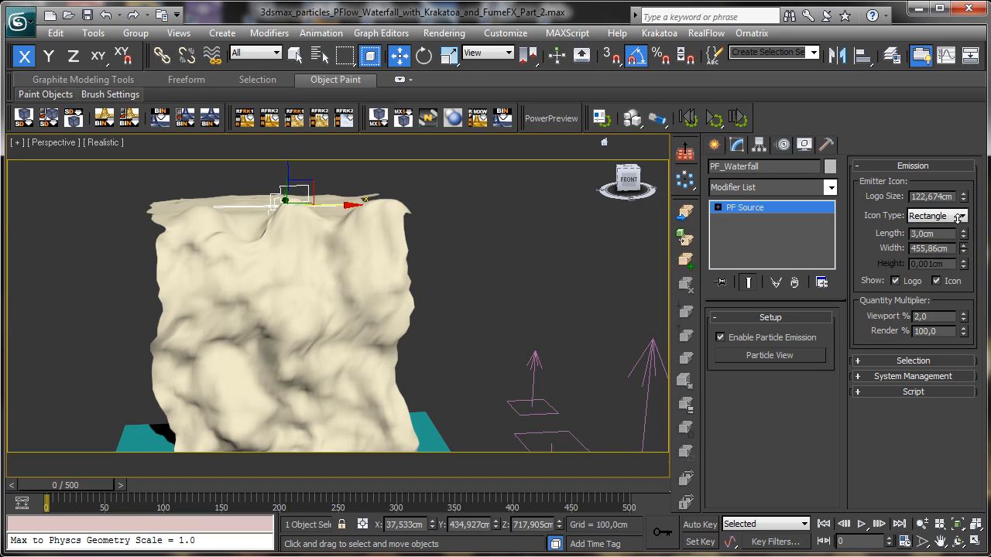
left_click_drag(958, 217, 957, 215)
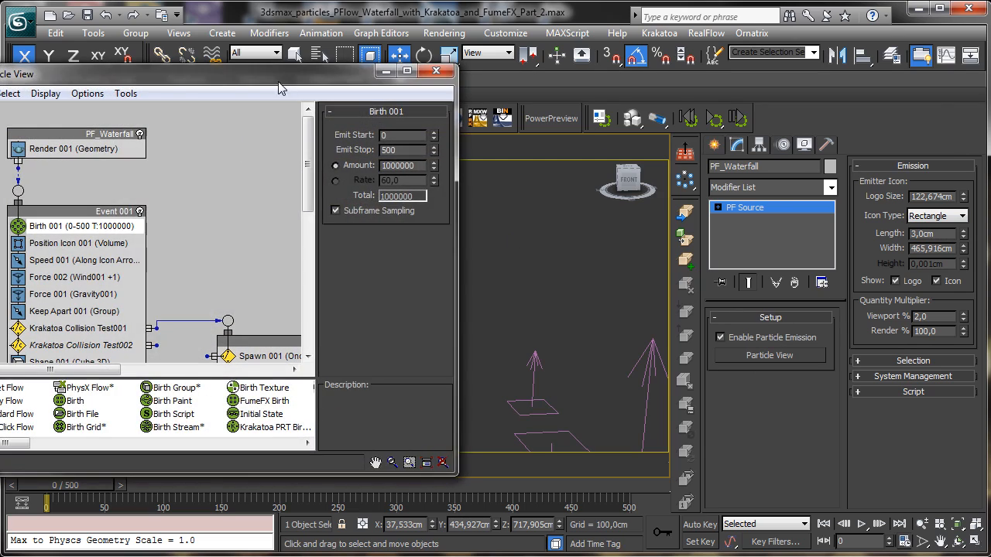
Set PF_Waterfall's viewport quantity multiplier to 0.5% in Particle View.
left_click_drag(346, 80, 809, 51)
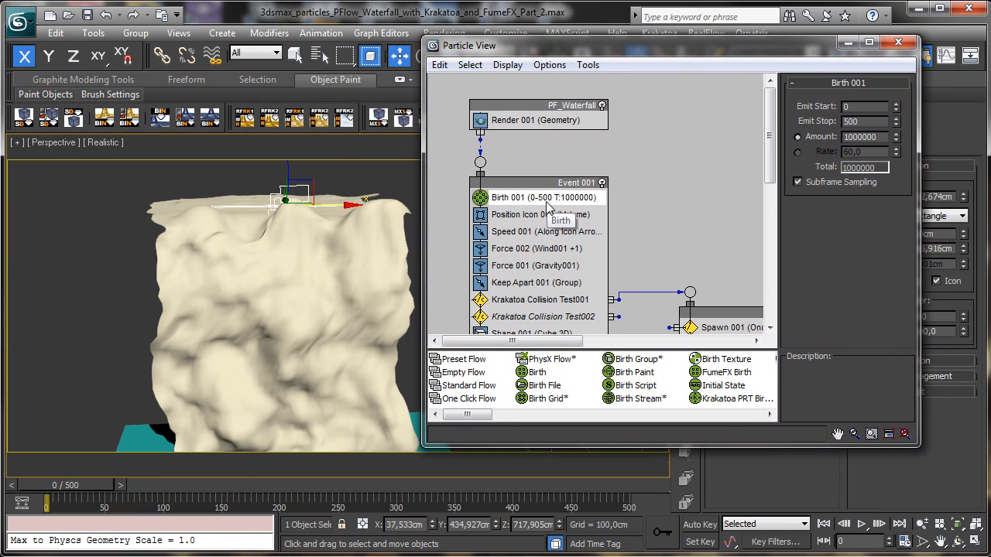
left_click(550, 108)
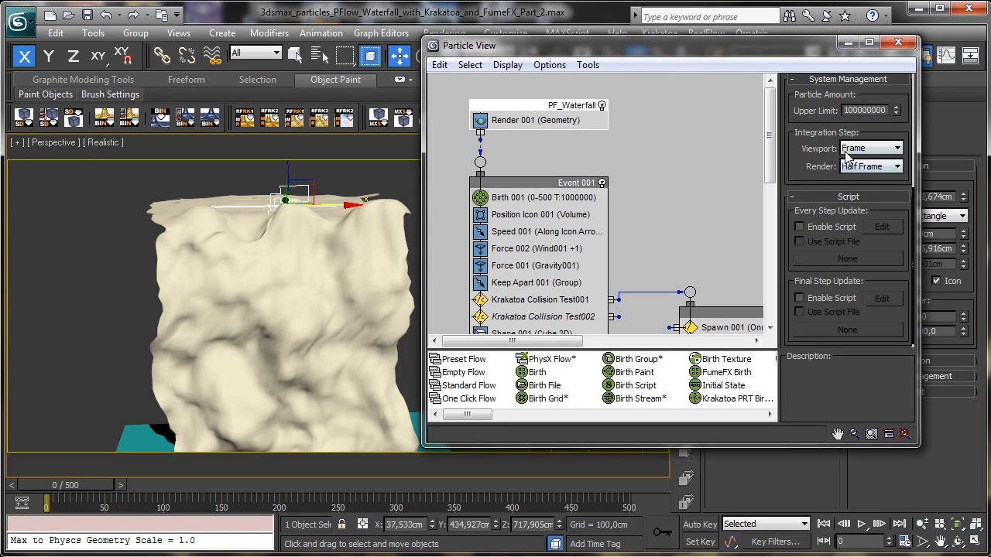
left_click_drag(863, 98, 848, 242)
double_click(870, 216)
type("0,5")
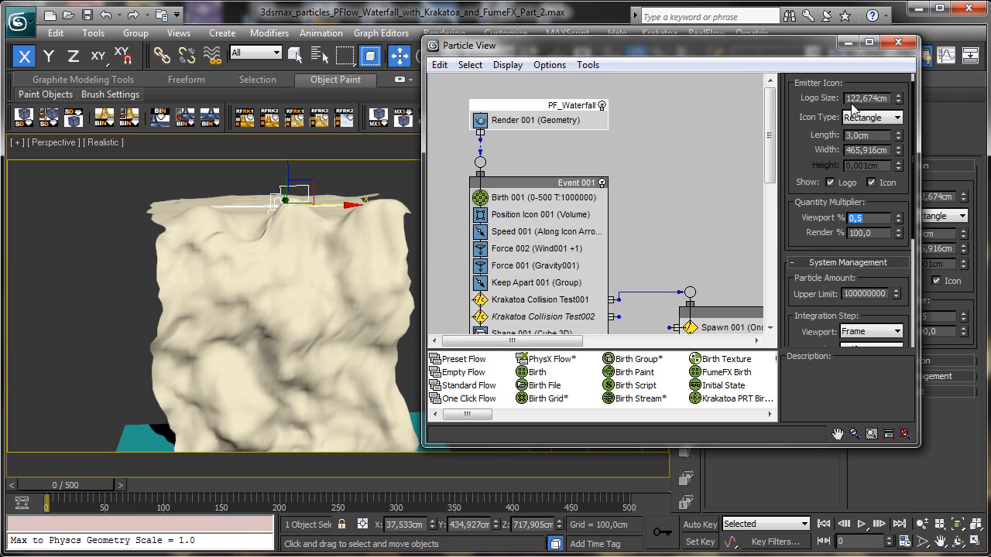
Assign the cliff mesh Line001 as Krakatoa Collision Test001's geometry and check the geometry nodes of Collision Tests 002 and 003.
left_click(542, 300)
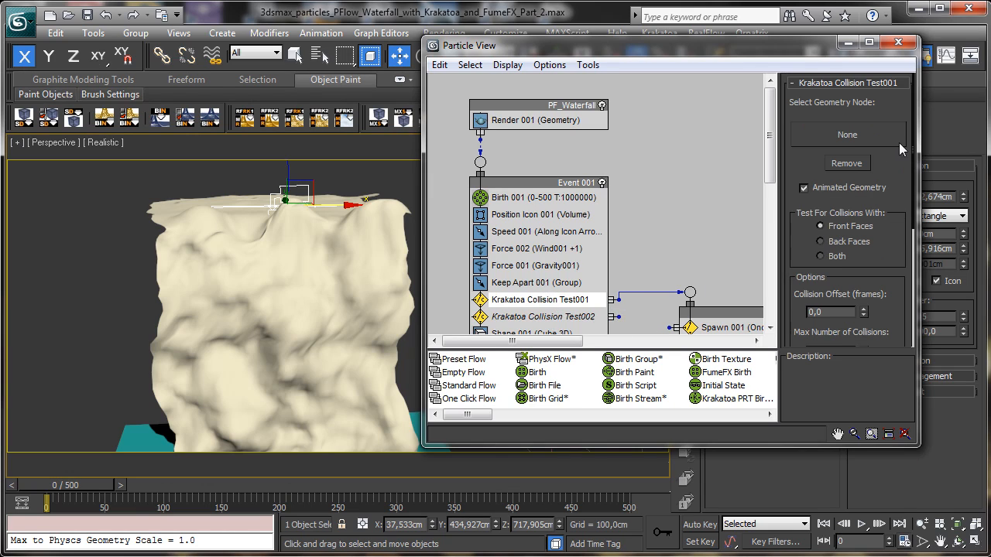
left_click(854, 138)
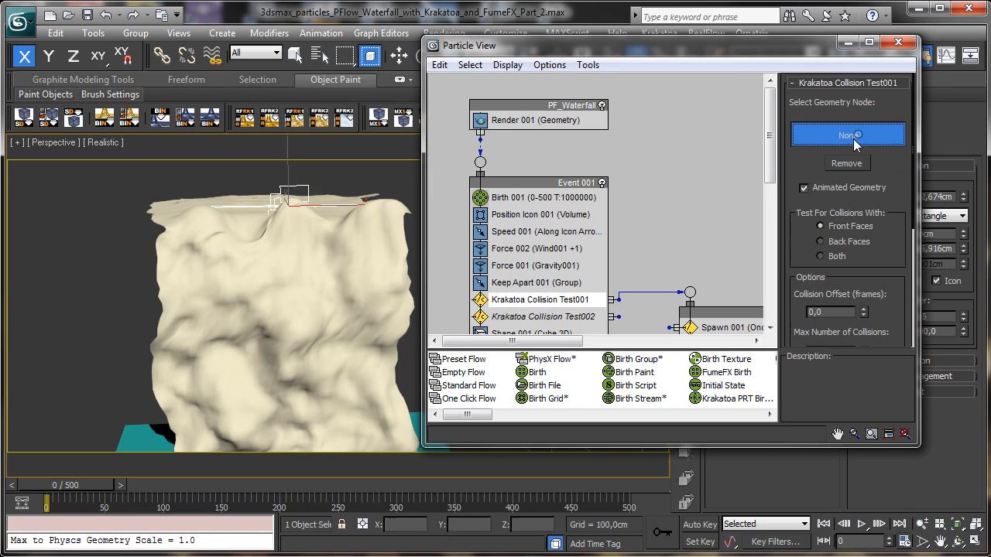
left_click(352, 302)
left_click(593, 316)
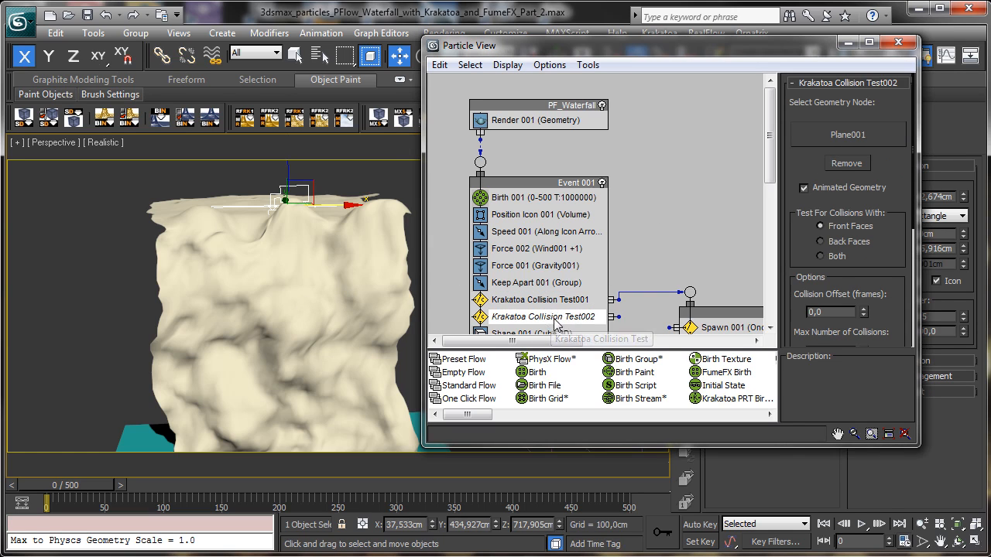
left_click_drag(769, 157, 770, 210)
left_click_drag(512, 341, 578, 341)
left_click(601, 268)
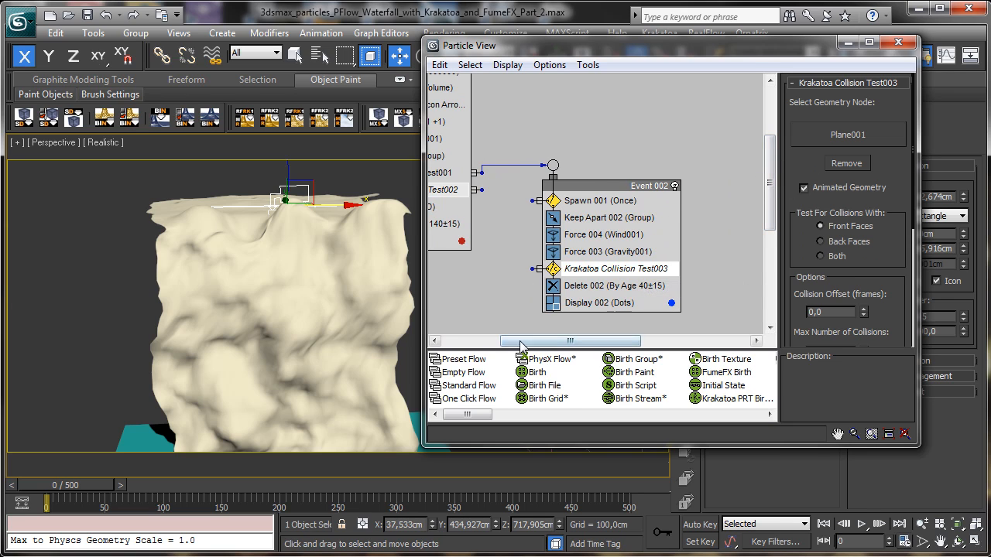
left_click_drag(570, 341, 512, 341)
left_click(590, 175)
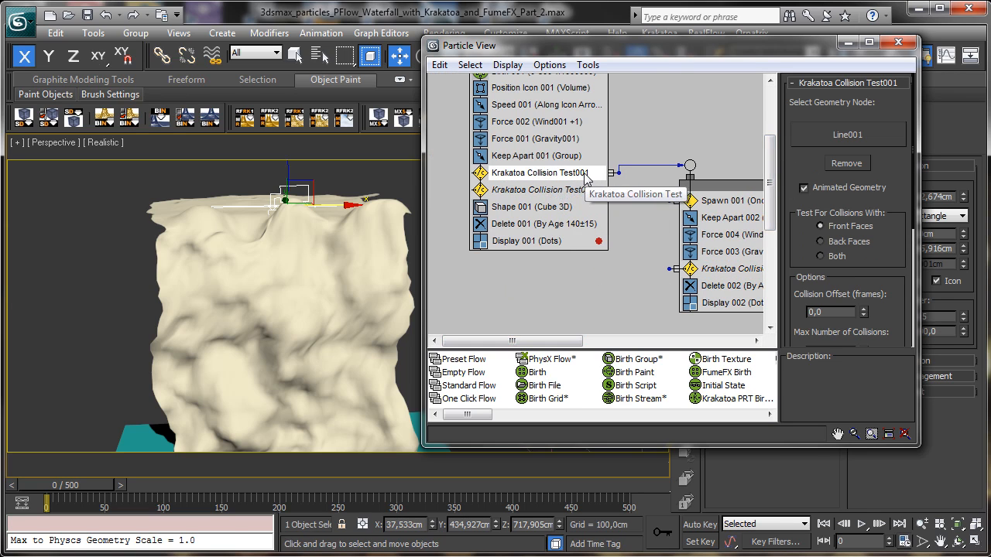
Disable the Keep Apart 001 operator and preview the particle flow from an angled view up to about frame 206.
left_click(480, 157)
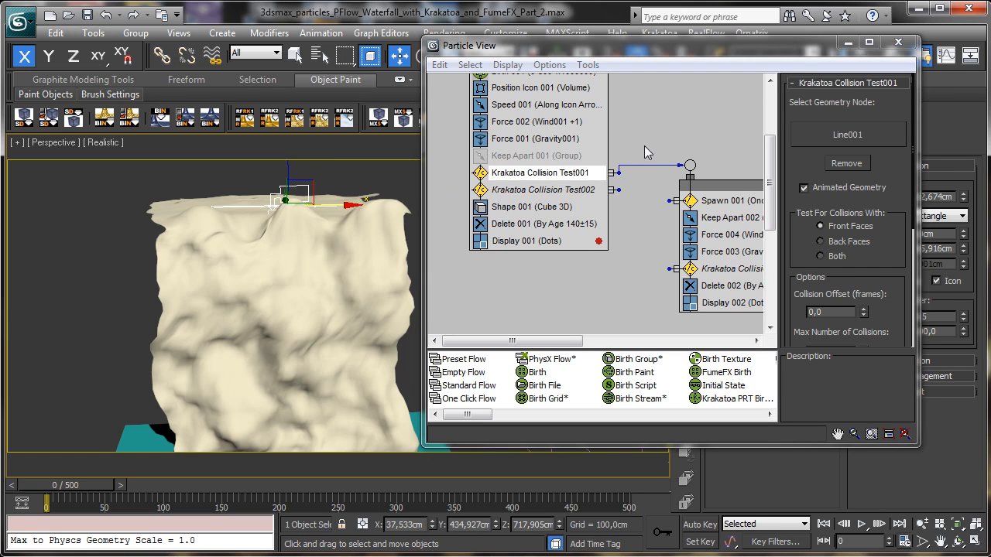
left_click(960, 542)
left_click_drag(295, 284, 353, 294)
left_click_drag(87, 493, 287, 452)
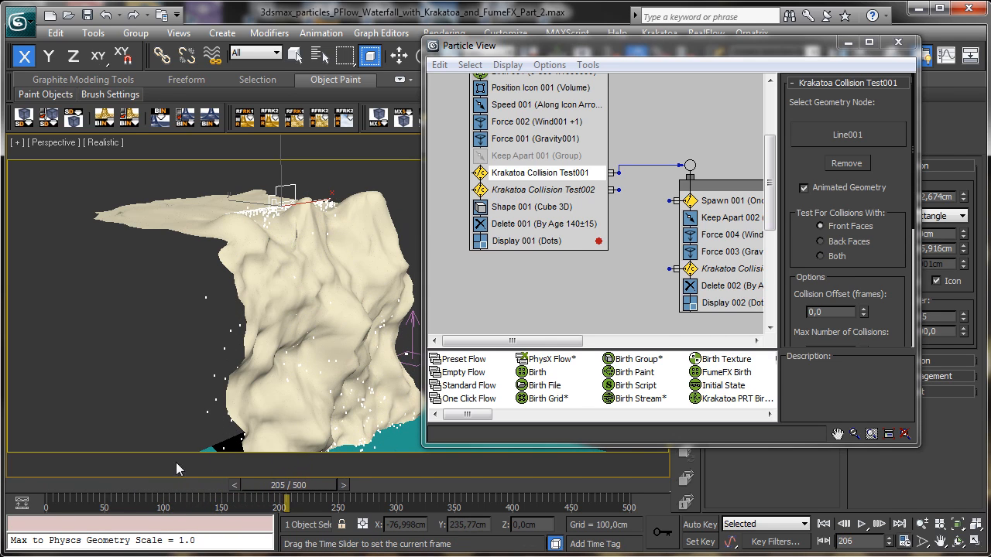
left_click_drag(177, 465, 28, 479)
key("ctrl+r")
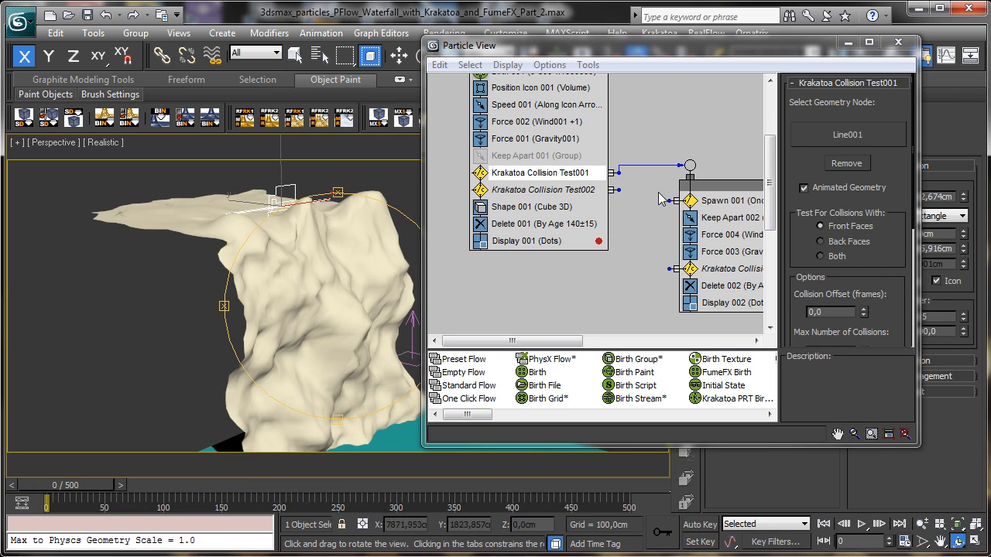
Set the Speed 001 operator's speed to 120 cm and preview the flow up to about frame 237.
left_click(558, 106)
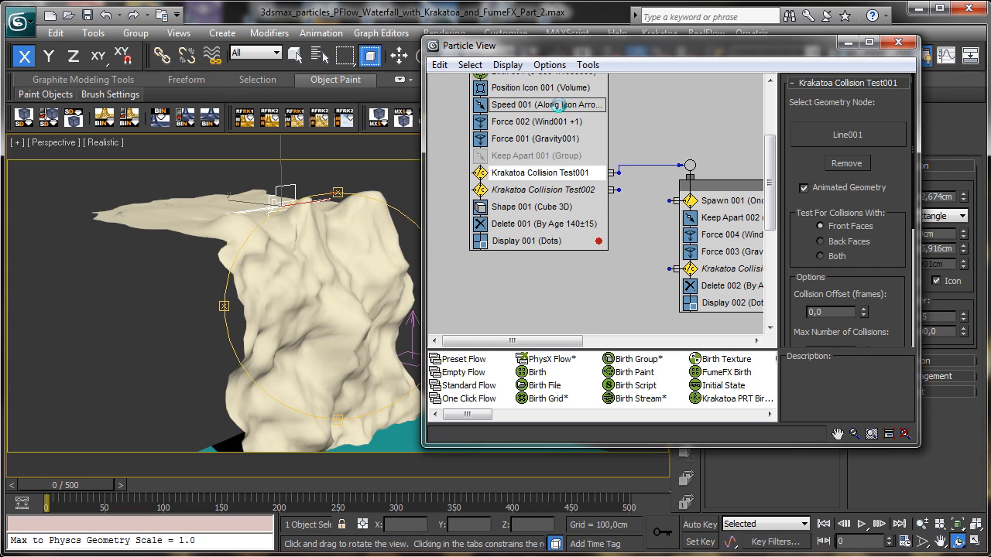
left_click_drag(48, 487, 87, 485)
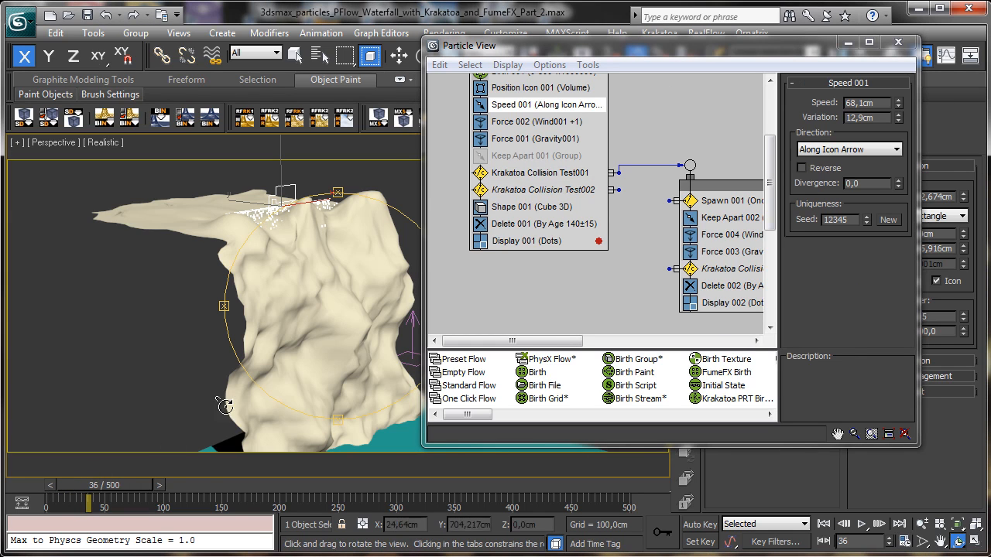
left_click_drag(904, 105, 896, 79)
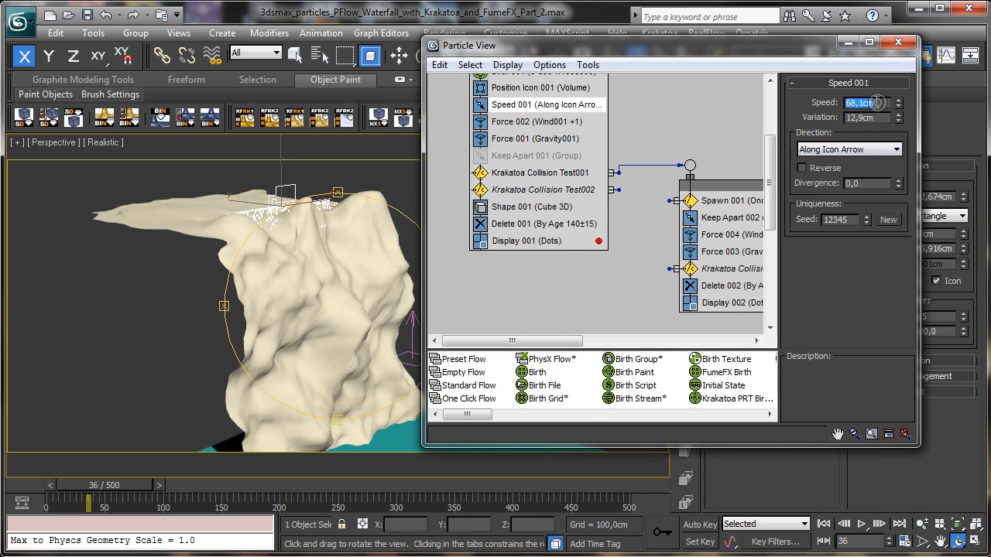
type("1")
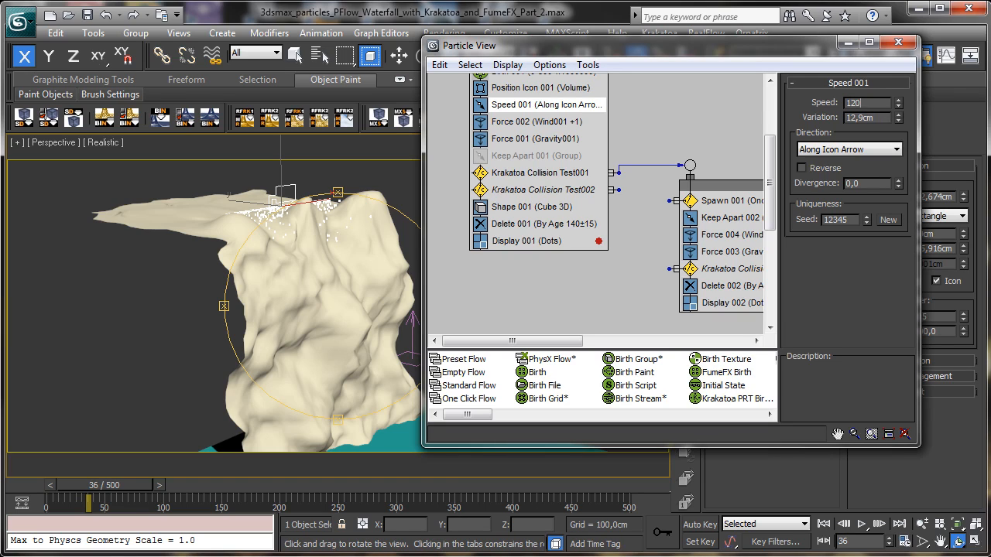
type("20")
key("Return")
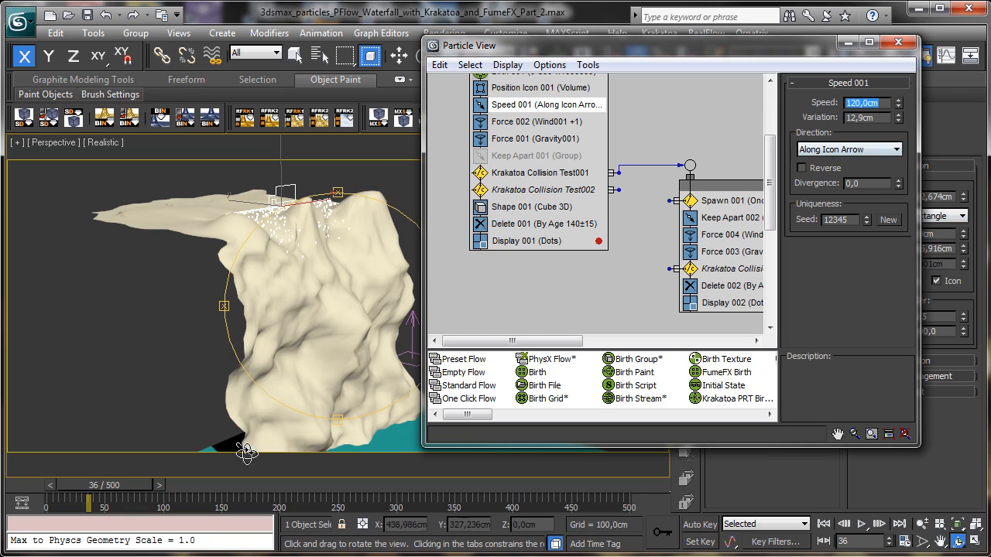
left_click_drag(47, 483, 274, 473)
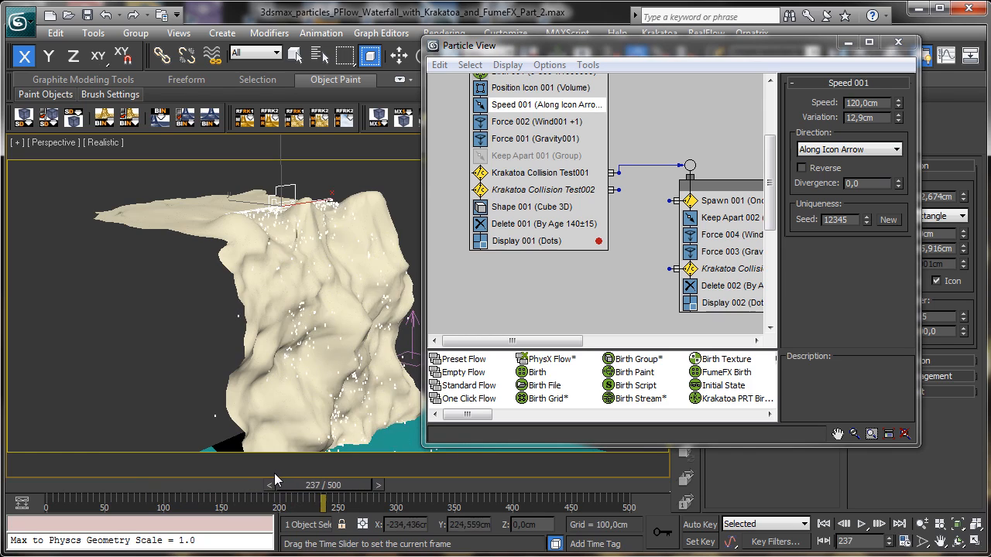
left_click_drag(42, 476, 16, 475)
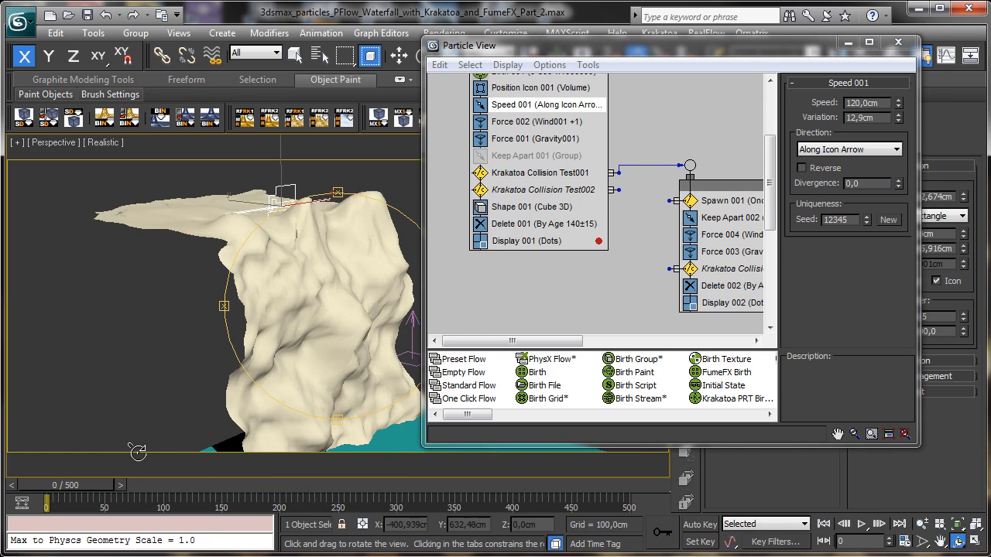
Set Krakatoa Collision Test001's maximum number of collisions to 10 and preview the flow up to about frame 139.
left_click(548, 173)
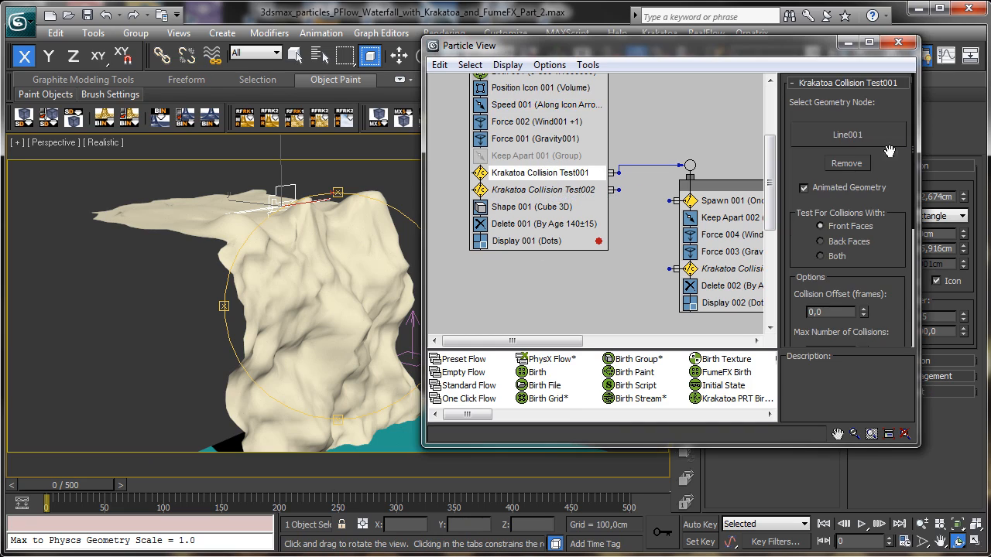
left_click_drag(889, 258, 881, 138)
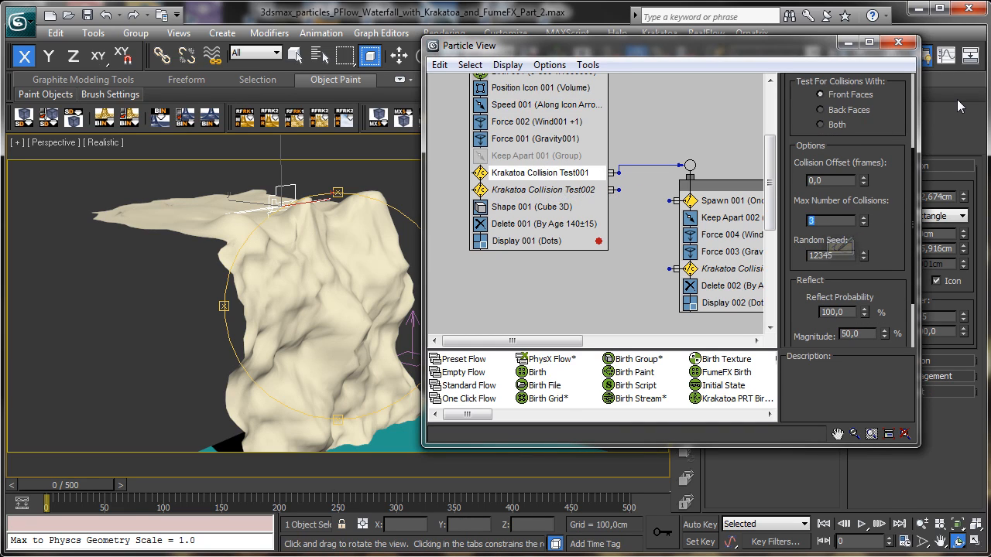
left_click(294, 55)
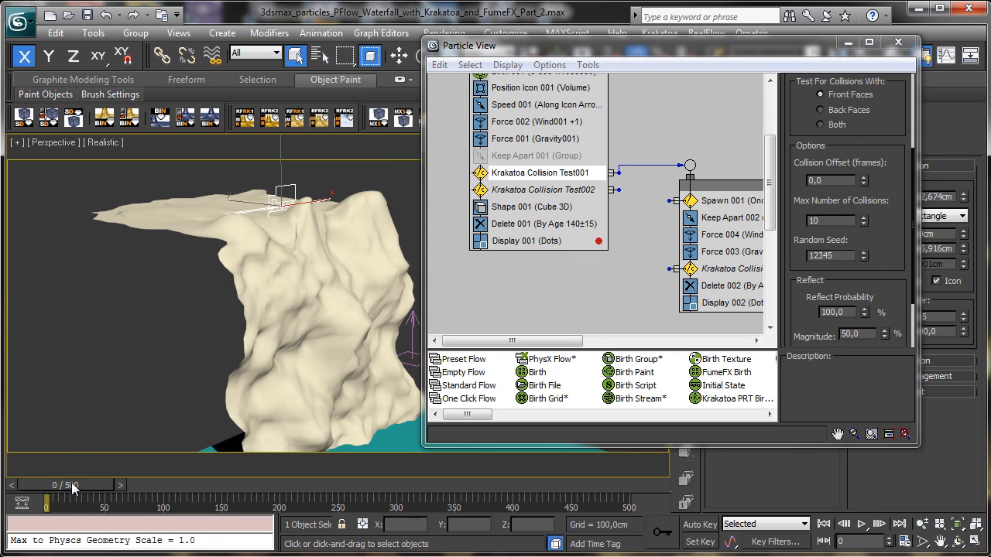
left_click_drag(74, 486, 223, 472)
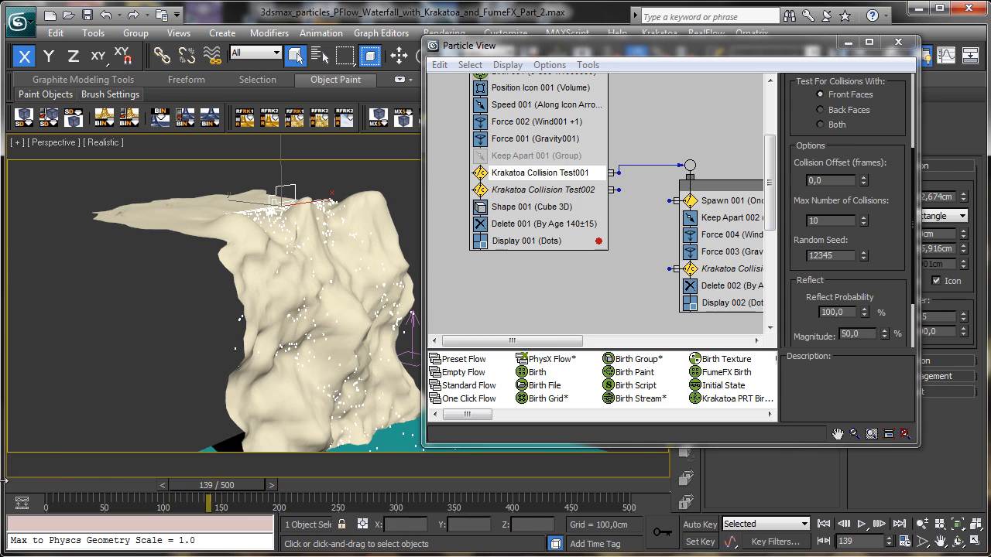
key("Home")
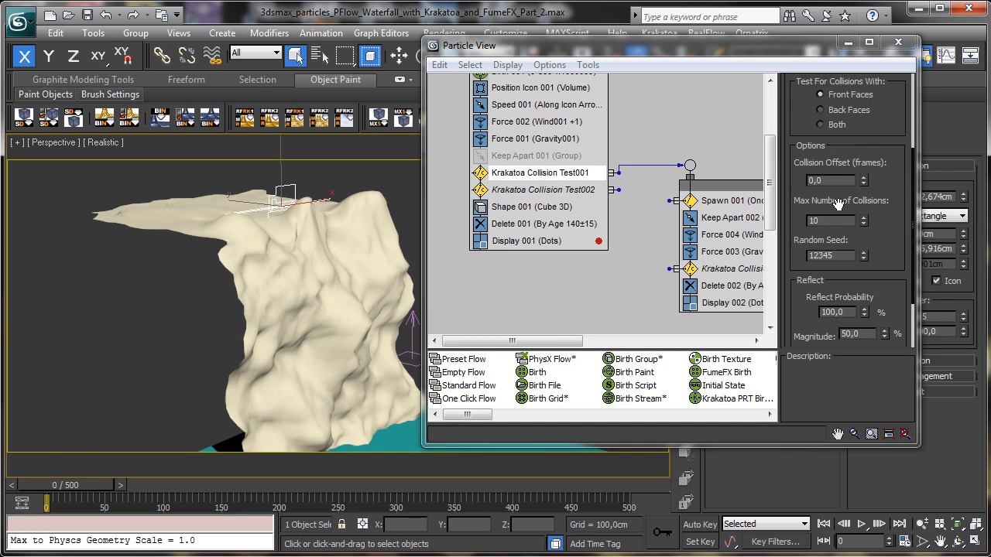
Make Krakatoa Collision Test001 test both faces, then preview the flow to frame 356 and inspect the cliff from the side.
left_click(836, 126)
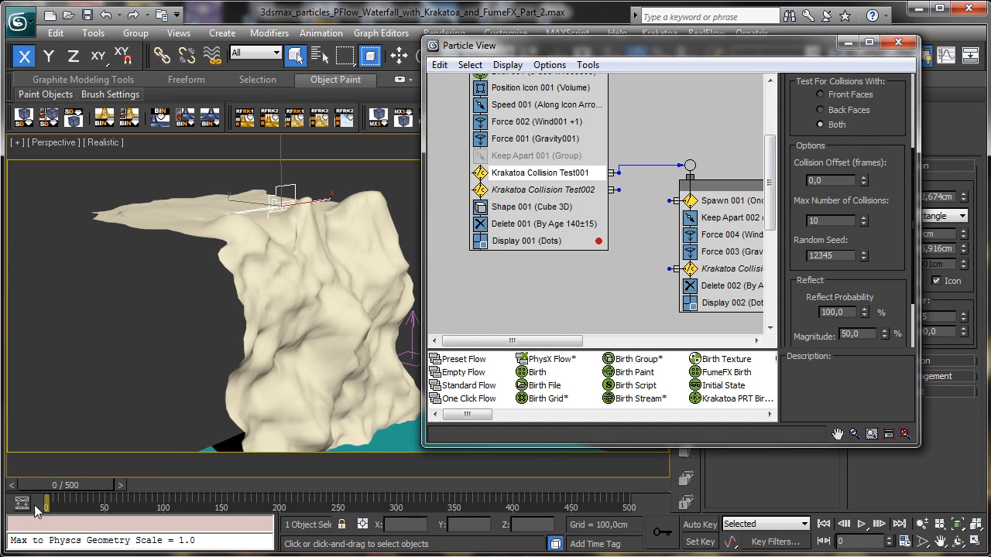
left_click_drag(30, 484, 104, 488)
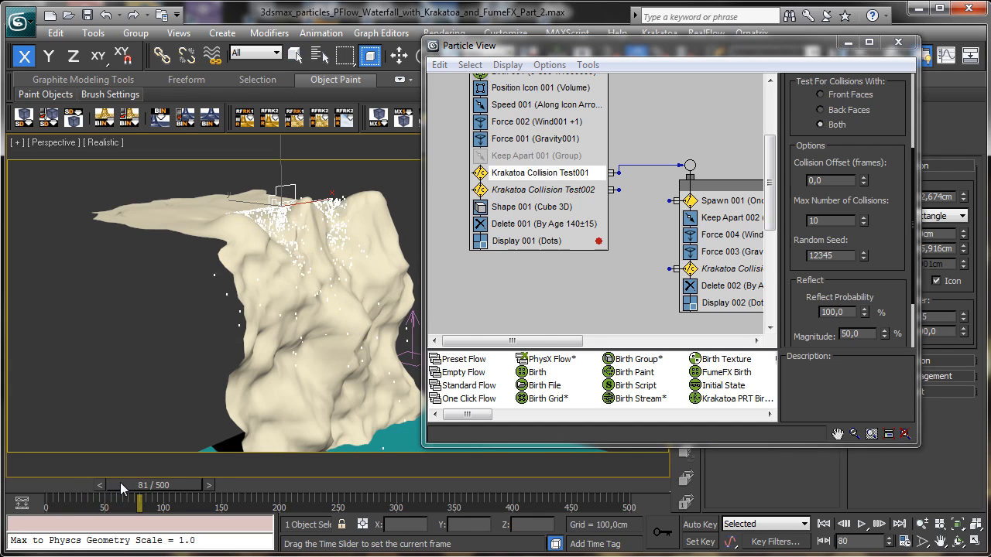
left_click_drag(168, 480, 419, 457)
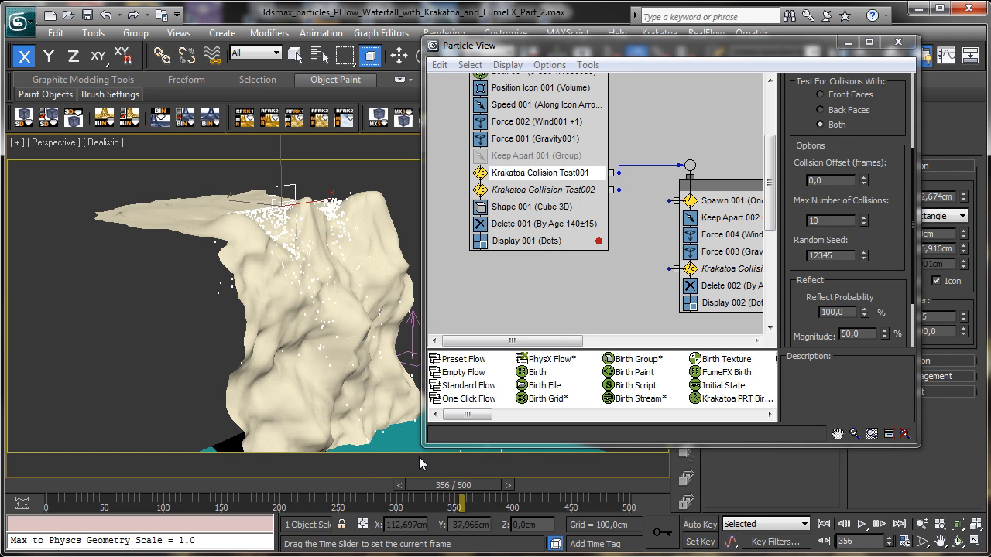
left_click(959, 541)
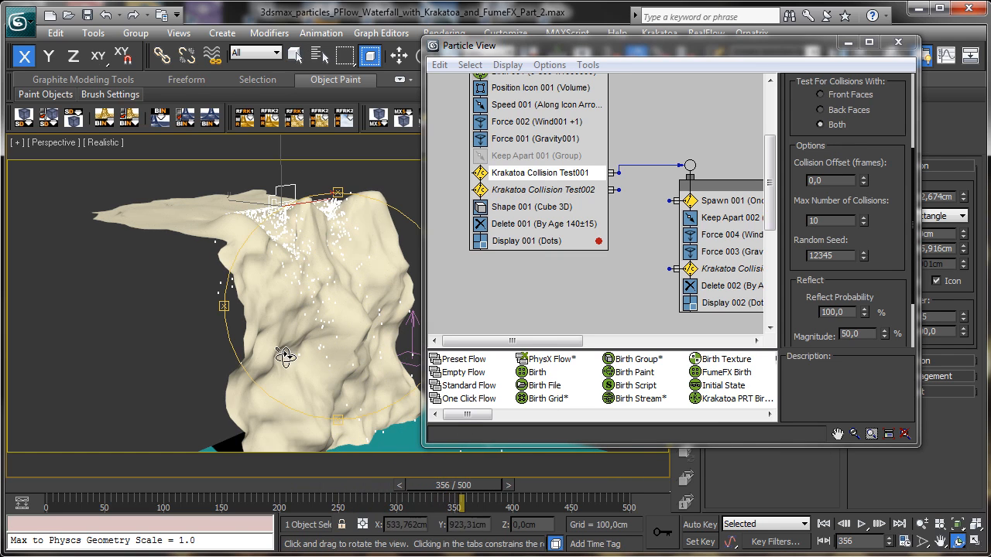
left_click_drag(285, 356, 125, 425)
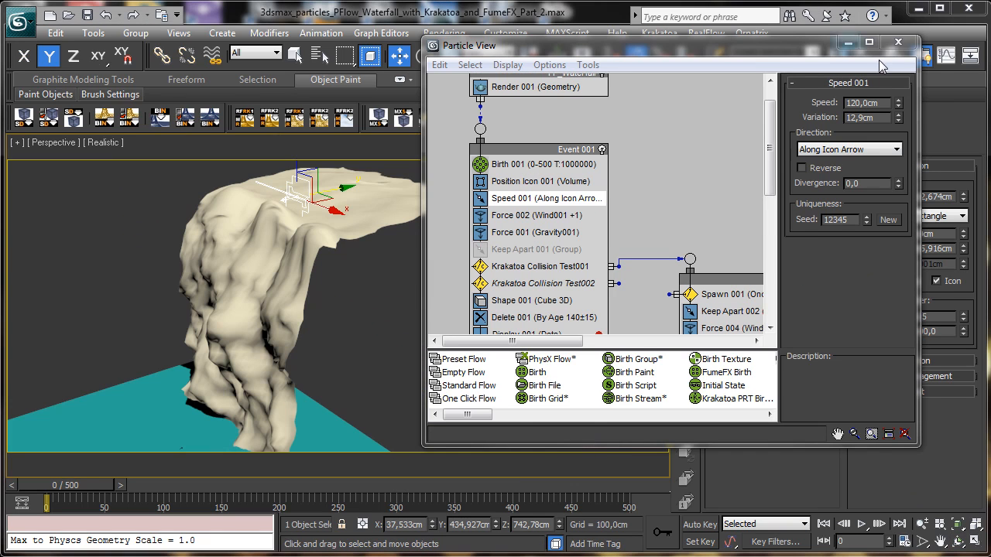
Set the Speed 001 operator's speed to 250 cm and preview the flow up to about frame 154.
double_click(877, 101)
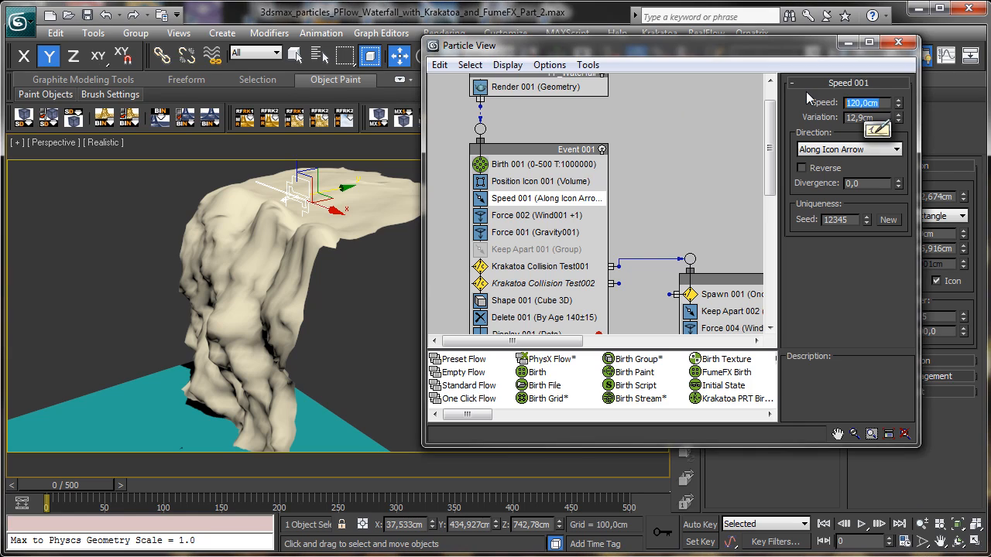
type("250")
key("Return")
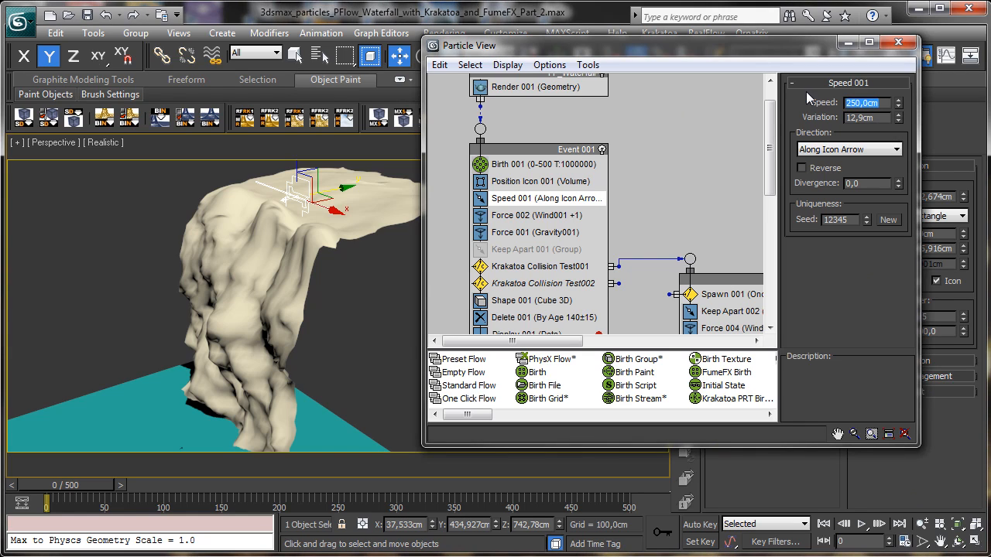
left_click_drag(79, 484, 233, 452)
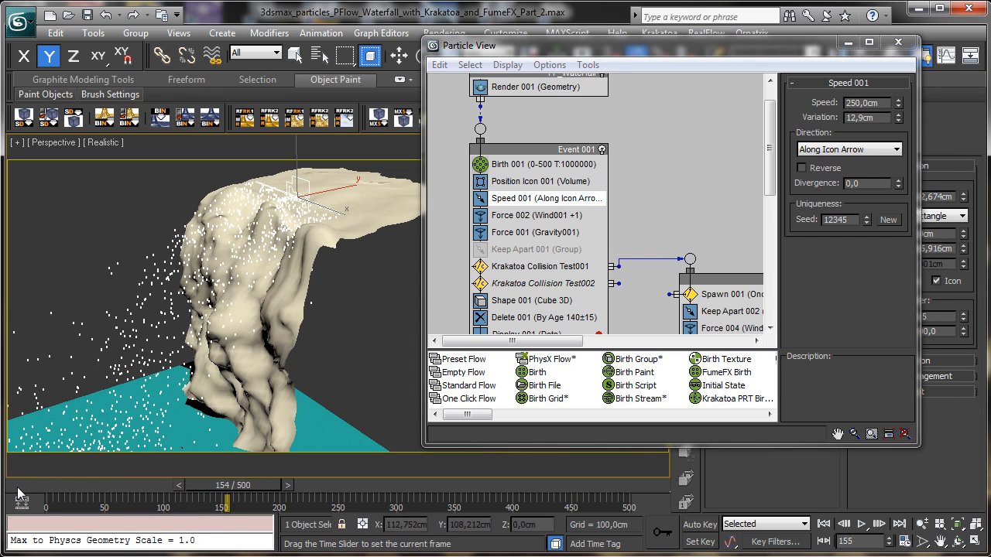
key("Home")
Set the gravity influence of the Force 001 operator to 150%.
key("w")
left_click(566, 231)
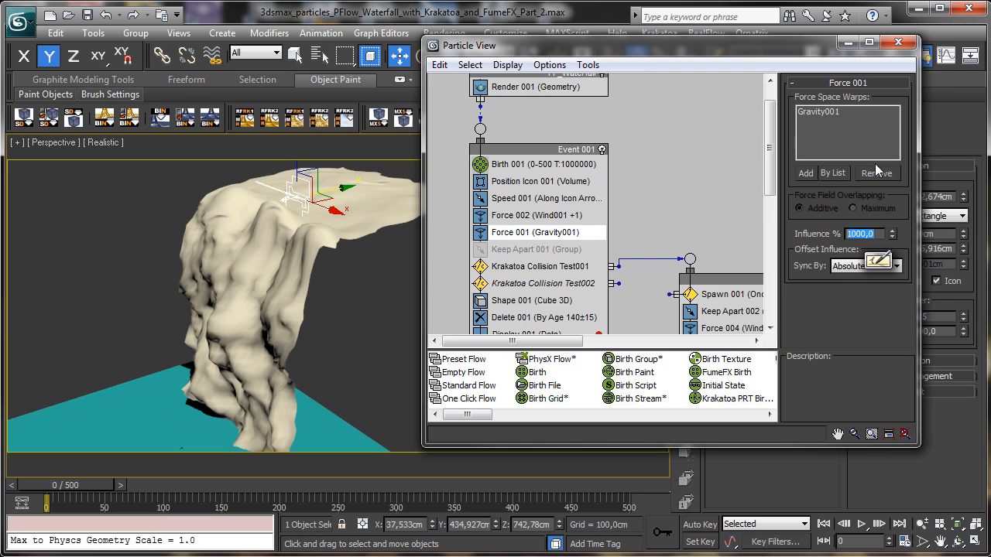
type("150")
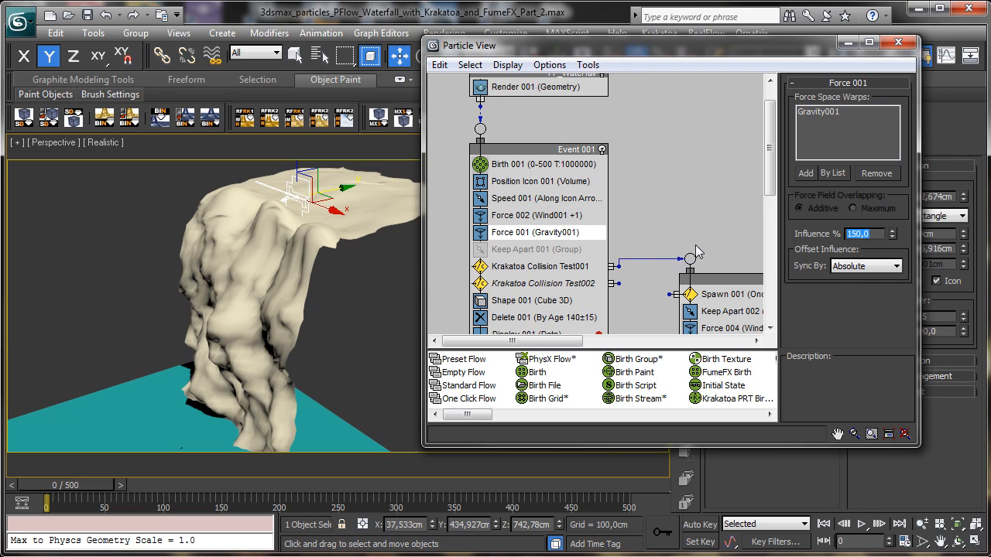
Try a gravity influence of 1500% in the Force 001 operator and preview the flow up to about frame 226.
key("BackSpace")
type("0")
key("Return")
left_click_drag(62, 486, 308, 429)
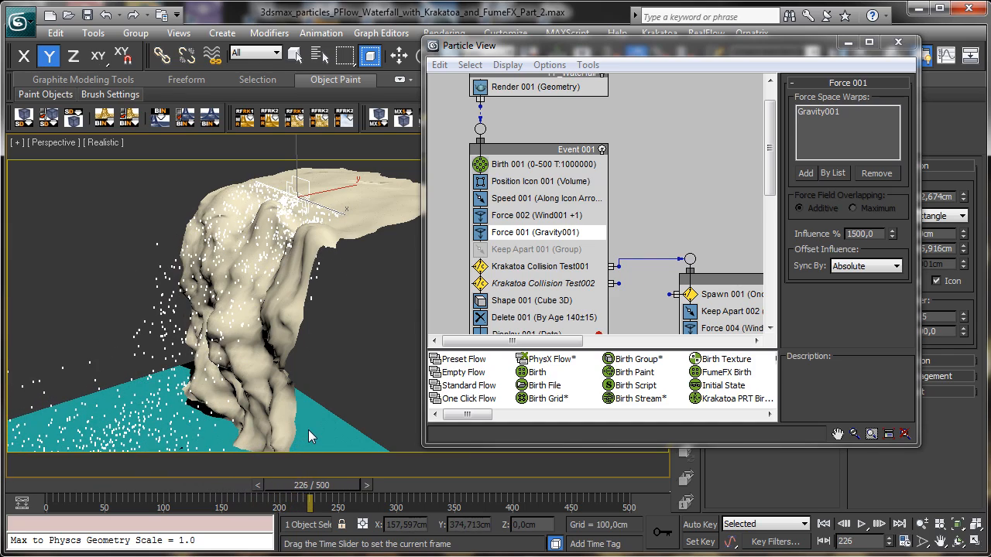
left_click_drag(104, 486, 156, 469)
Try a gravity influence of 1800% in the Force 001 operator and preview the flow up to about frame 166.
double_click(879, 234)
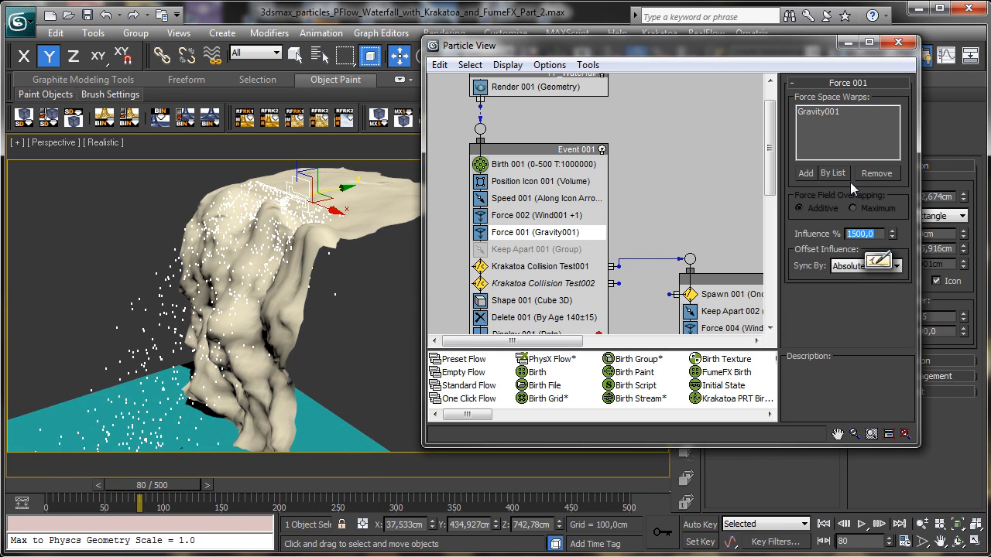
type("1800")
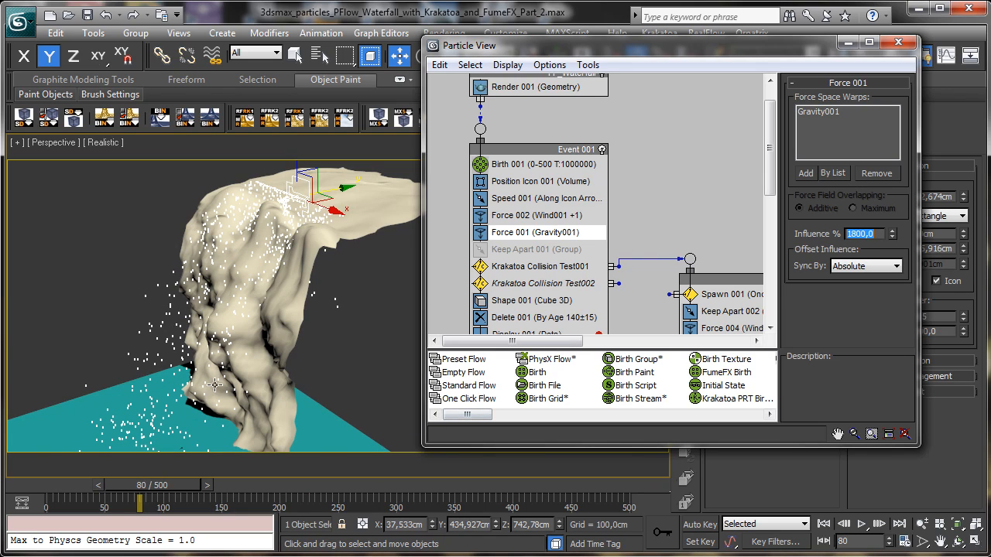
left_click_drag(93, 486, 199, 469)
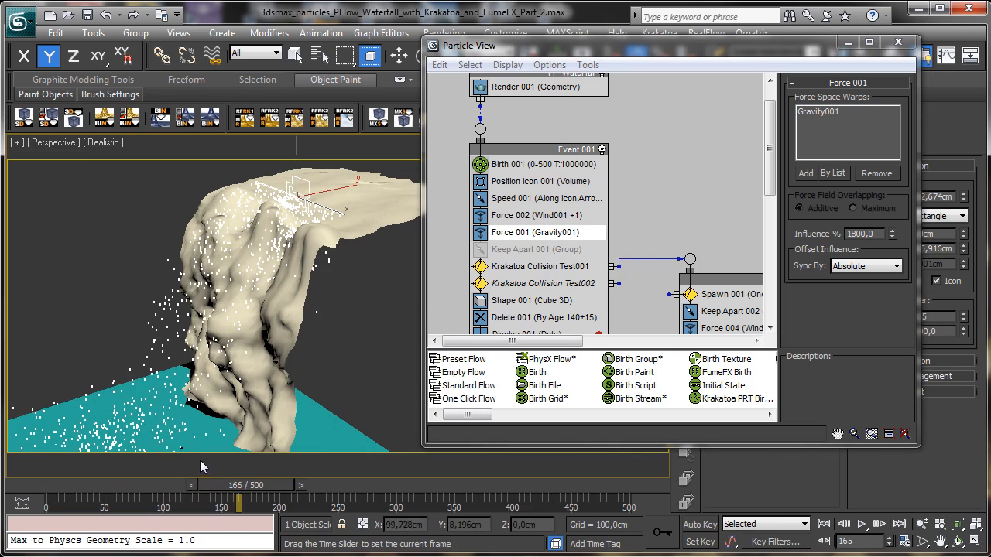
Inspect the particles running down the front face of the cliff by previewing the flow up to about frame 196.
key("w")
left_click(54, 144)
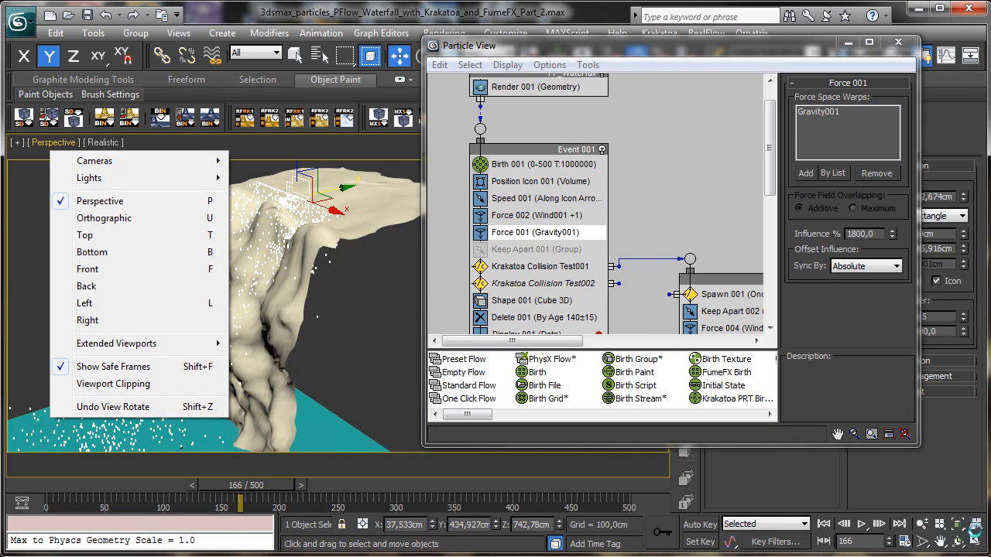
left_click(960, 541)
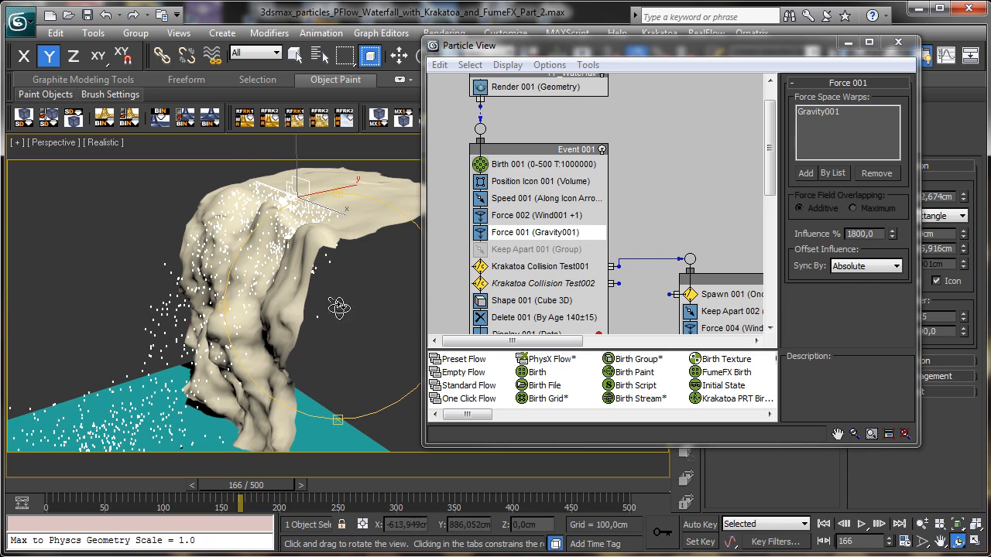
left_click_drag(338, 308, 447, 291)
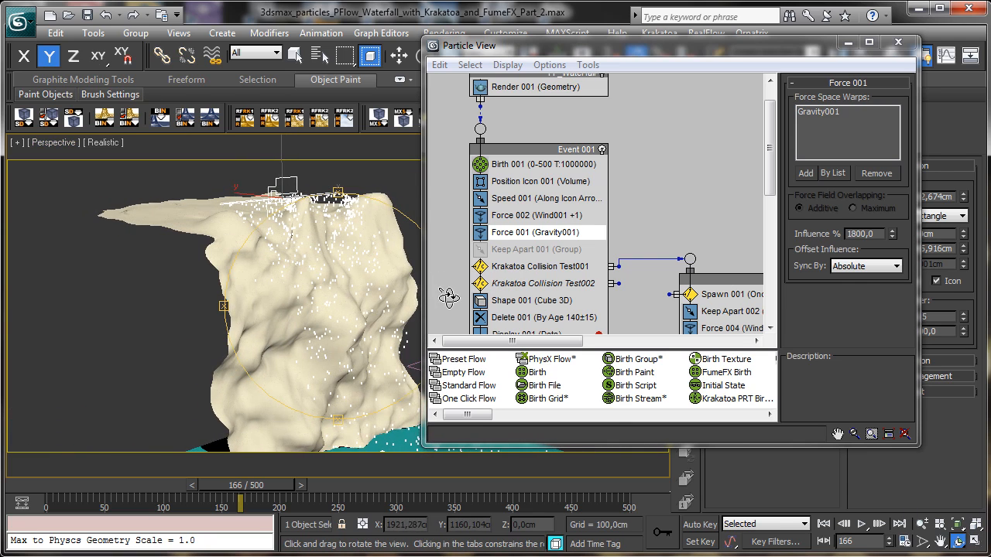
left_click(942, 542)
left_click_drag(248, 329, 287, 346)
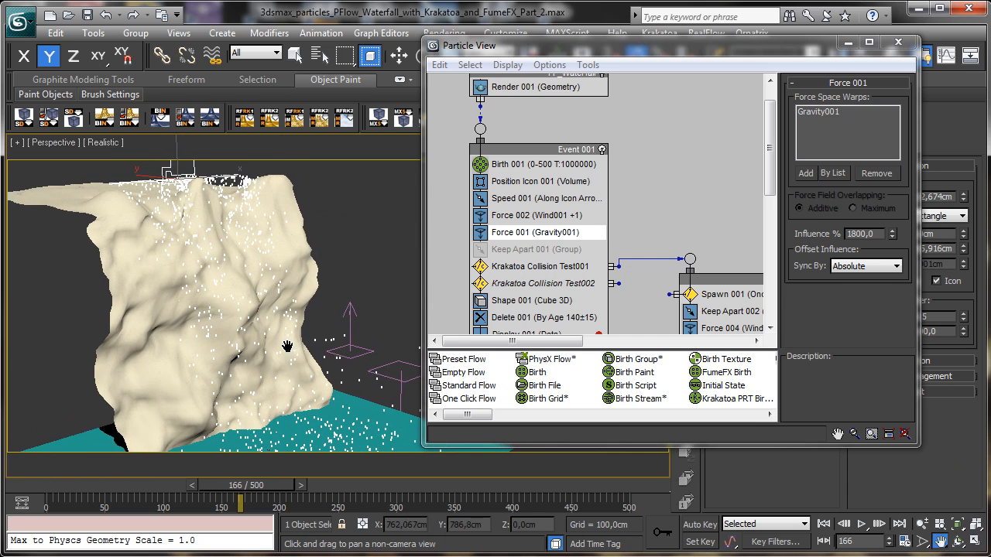
left_click(295, 54)
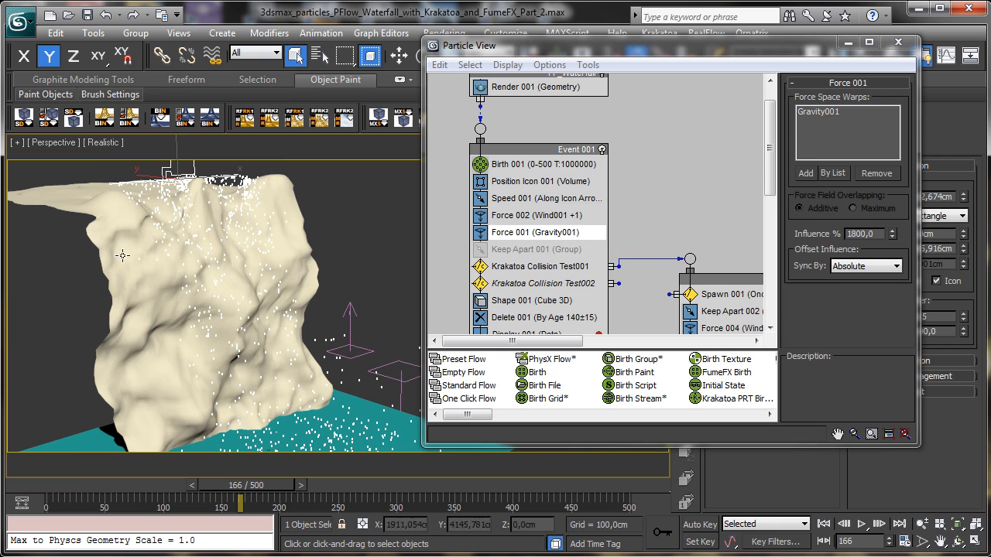
left_click_drag(203, 485, 228, 461)
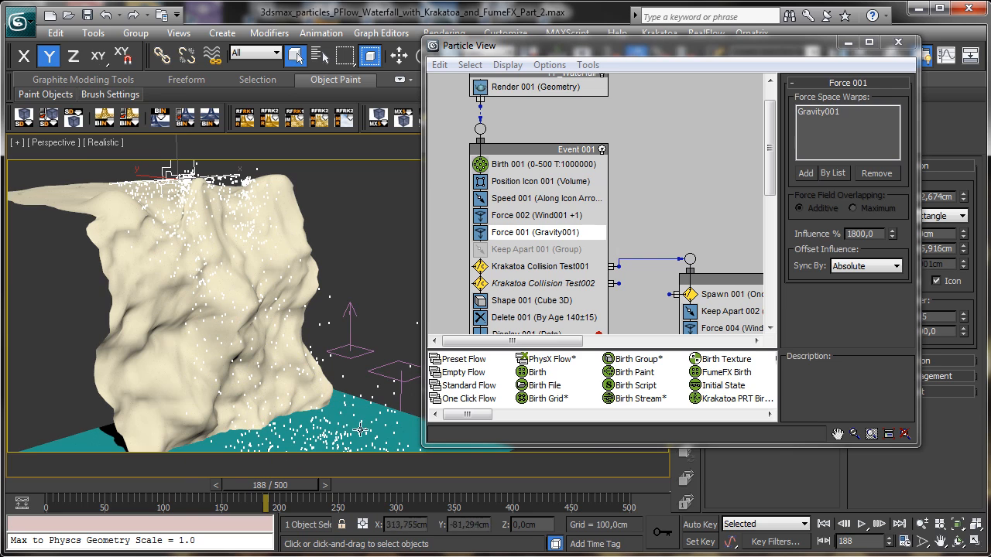
left_click_drag(20, 488, 235, 446)
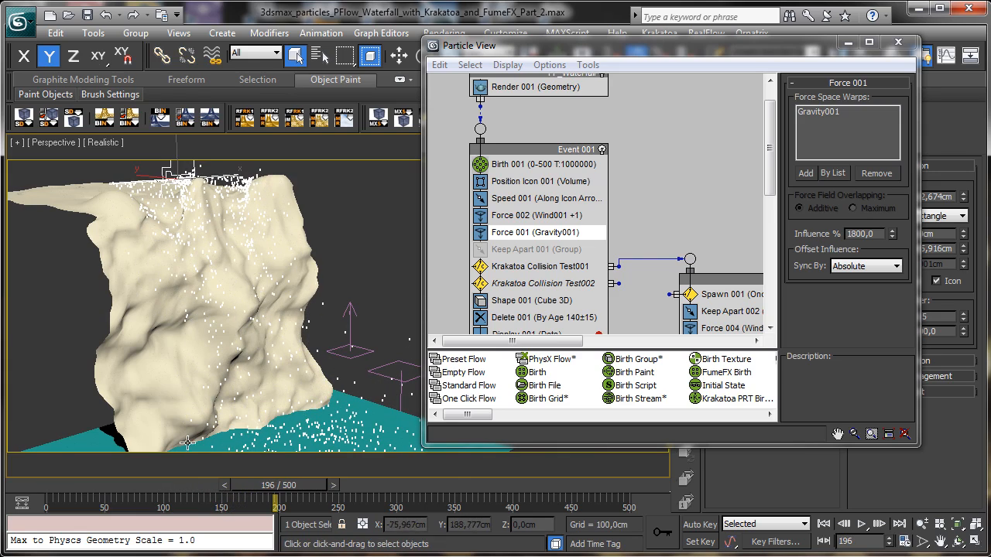
left_click(20, 487)
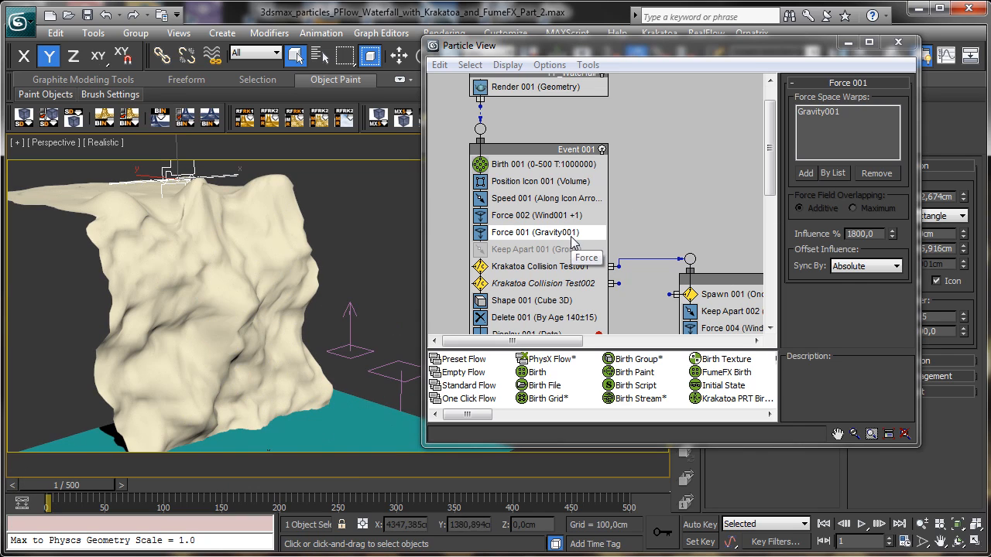
Set the gravity influence of the Force 001 operator to 2100% and preview the flow up to about frame 202.
left_click(701, 209)
left_click(580, 235)
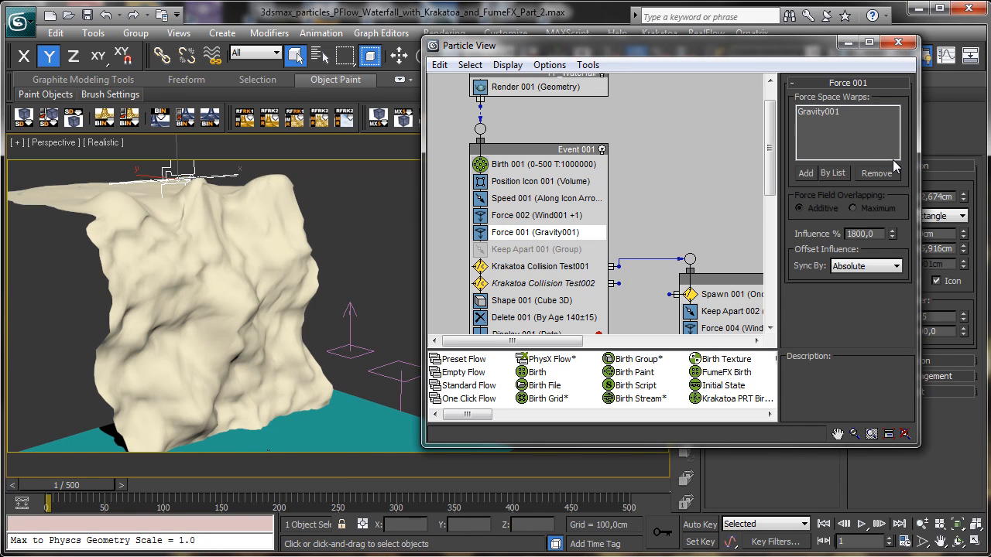
double_click(872, 235)
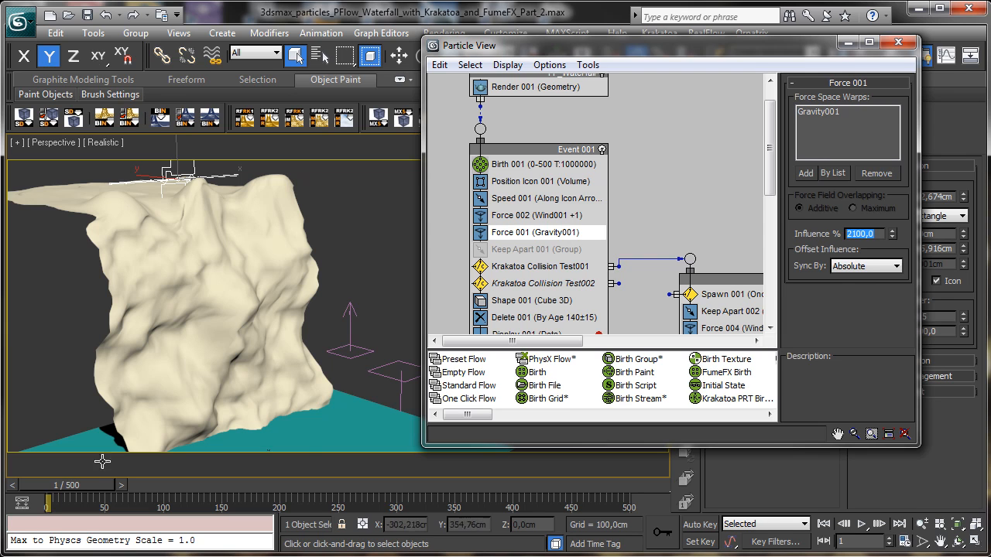
left_click_drag(37, 481, 184, 469)
left_click_drag(196, 470, 257, 473)
key("Home")
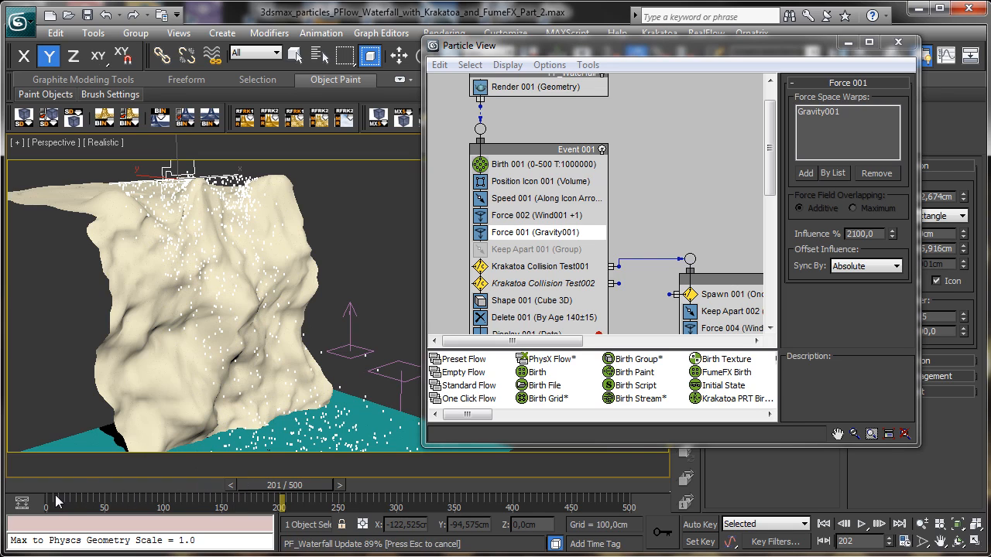
key("q")
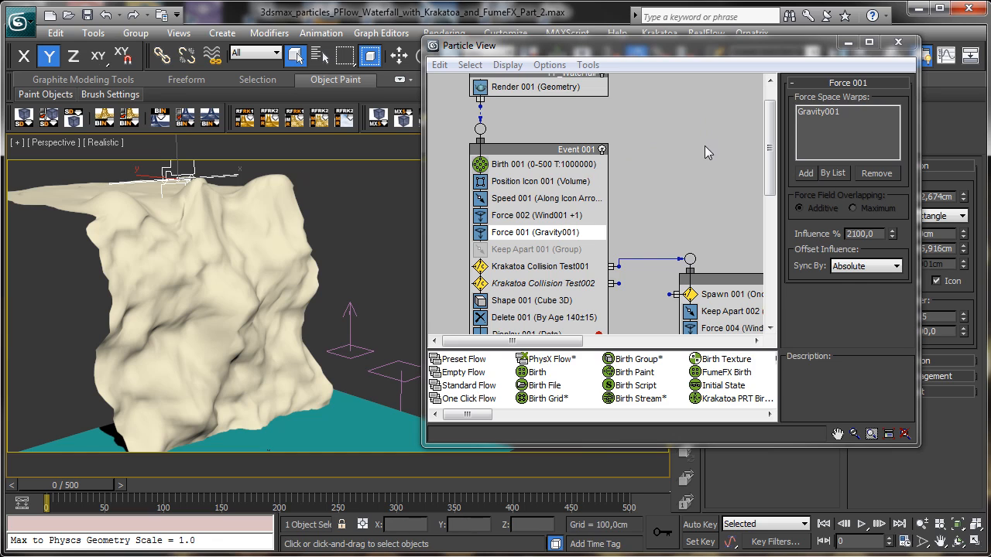
Check the wind settings of Force 002, disable Keep Apart 002 in Event 002, and preview the flow up to about frame 139.
left_click(529, 219)
left_click(529, 219)
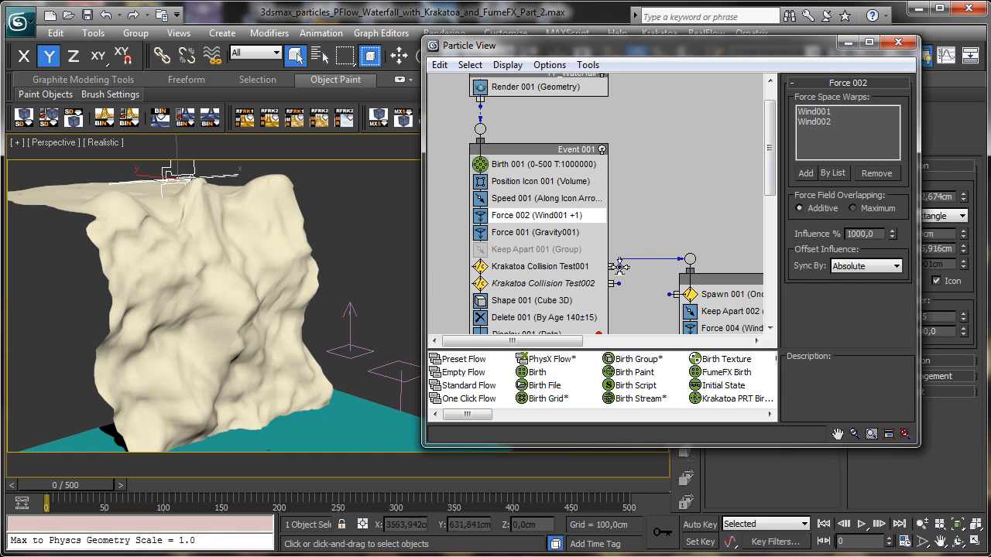
left_click_drag(556, 345, 574, 344)
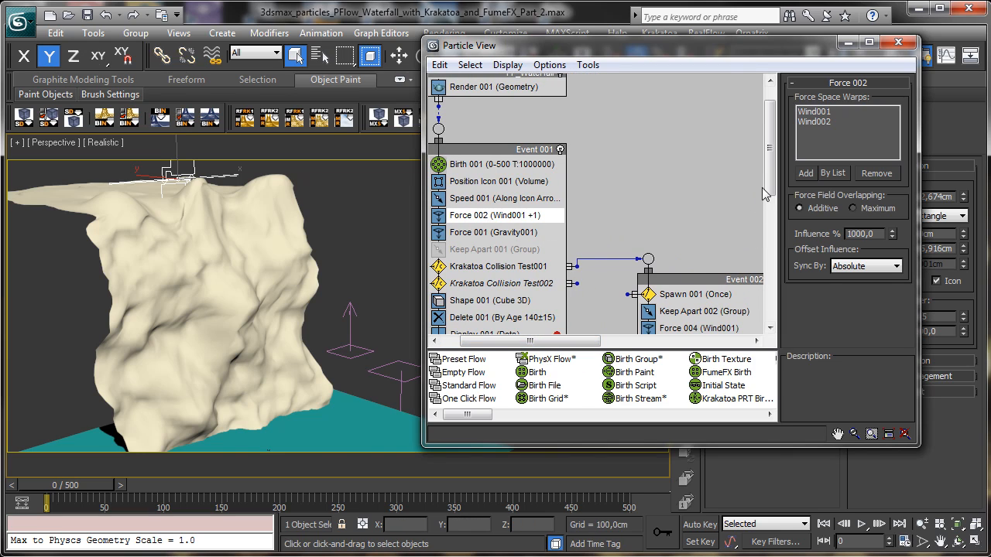
left_click_drag(764, 194, 765, 224)
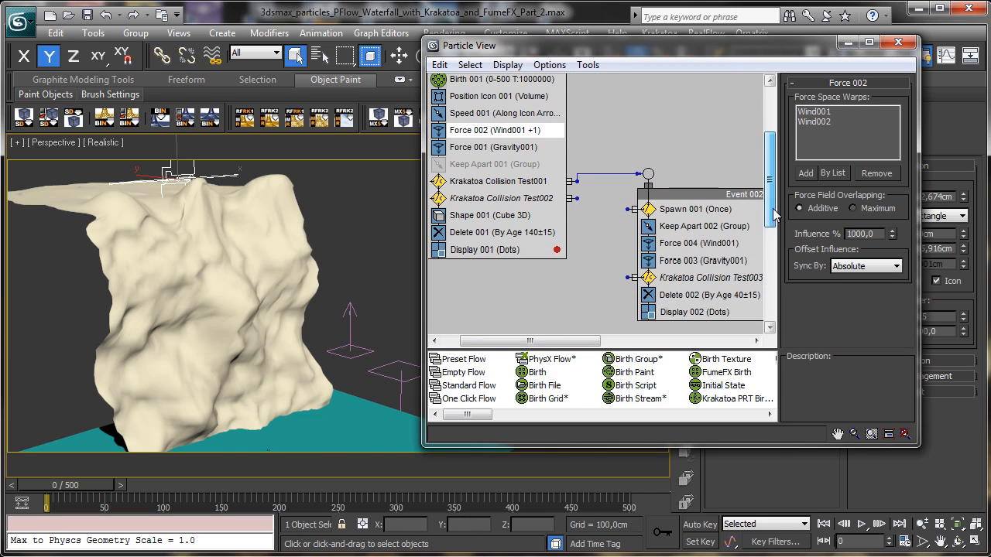
left_click(648, 228)
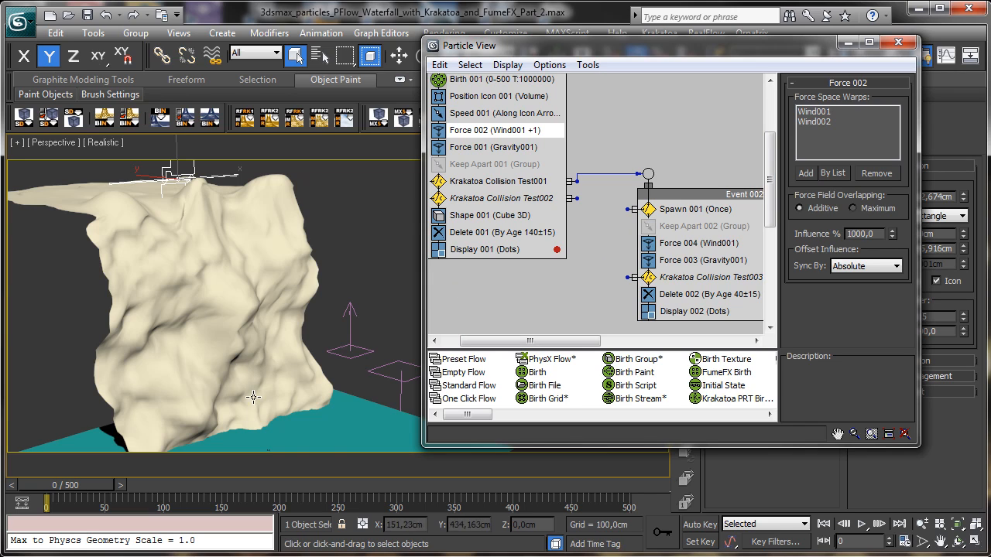
left_click_drag(54, 481, 205, 456)
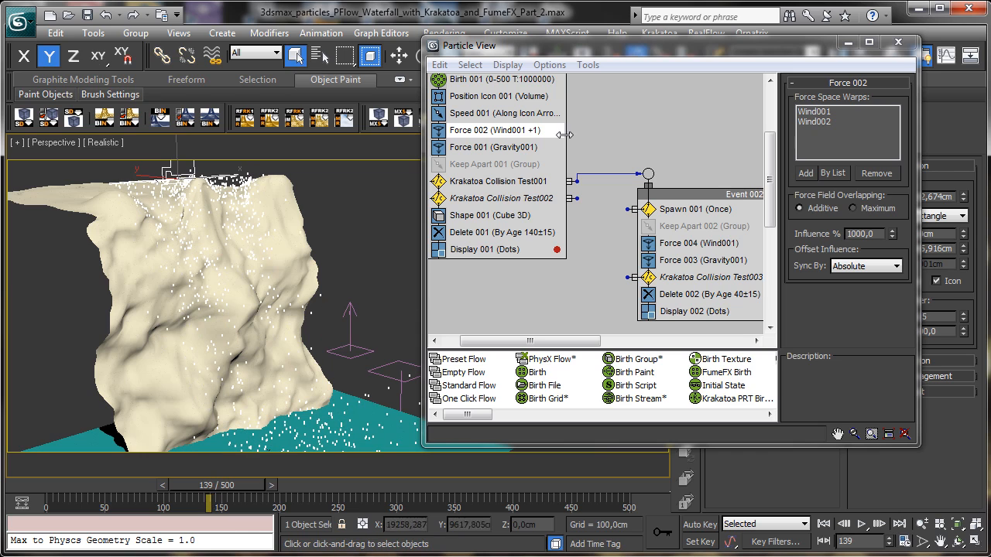
Create a Super Spray emitter with an icon size of about 97 cm on the ground in front of the cliff.
left_click(850, 43)
key("Home")
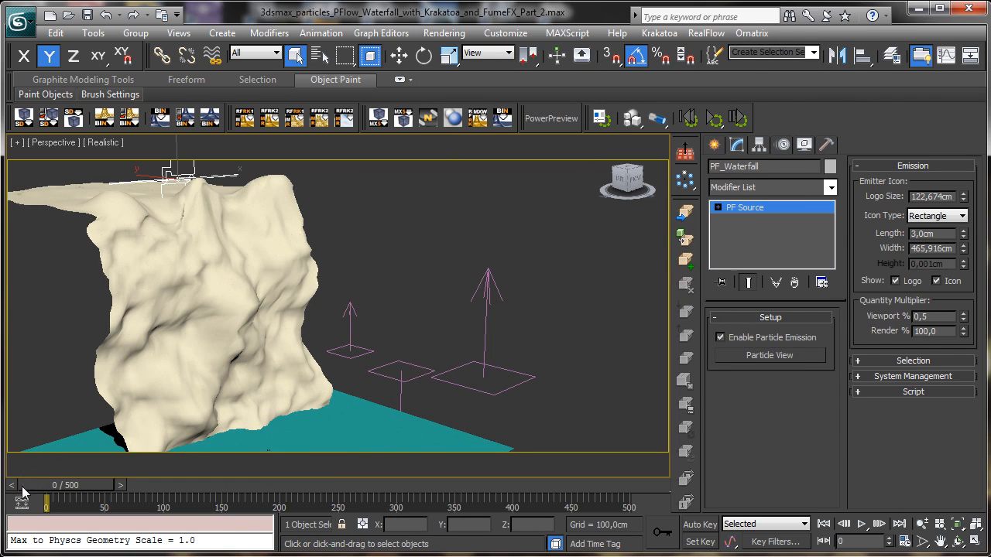
left_click(804, 146)
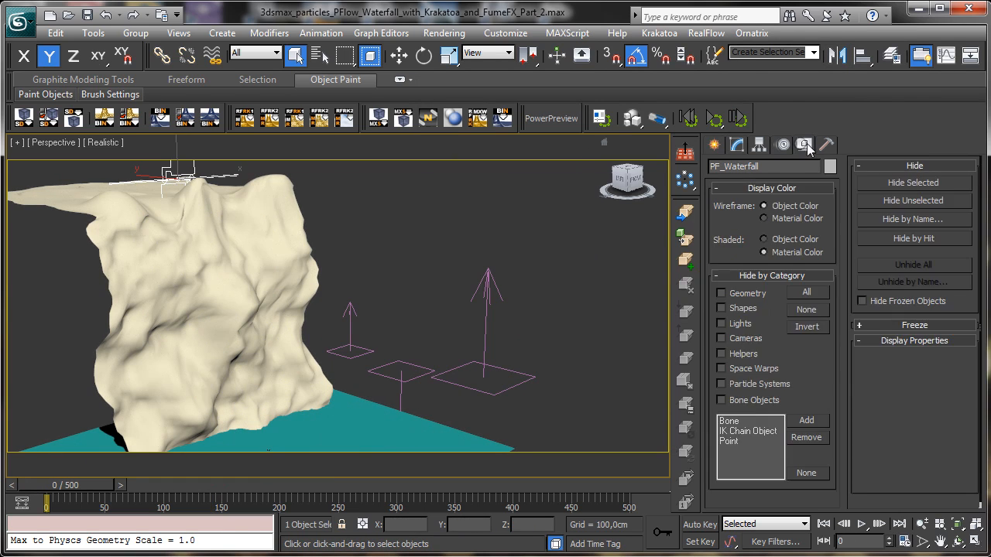
left_click(714, 145)
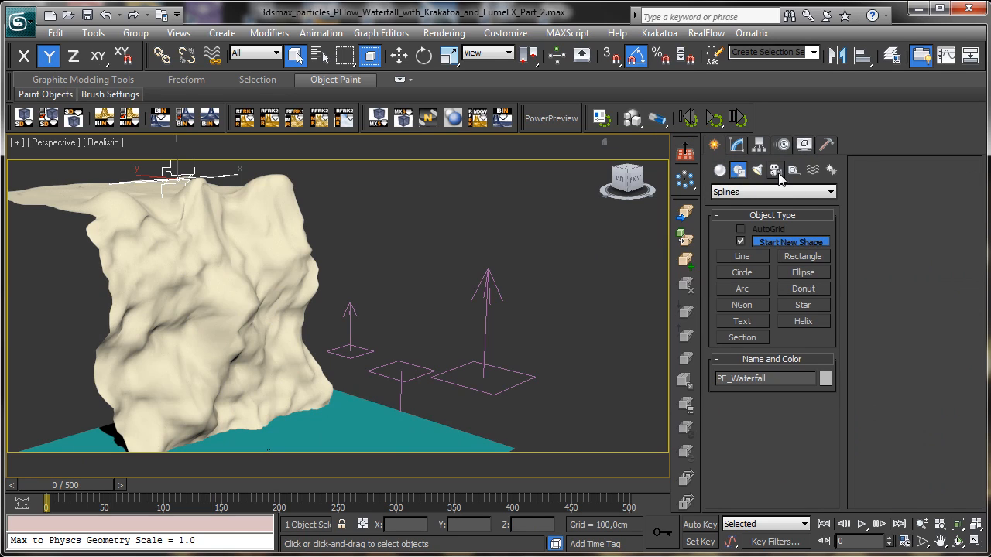
left_click(720, 172)
left_click(752, 194)
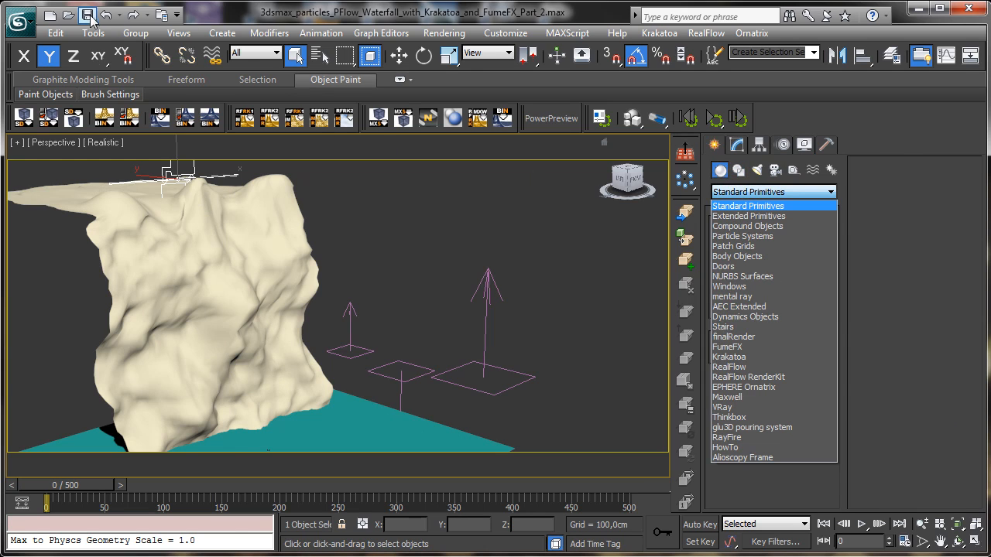
left_click(728, 206)
left_click(768, 192)
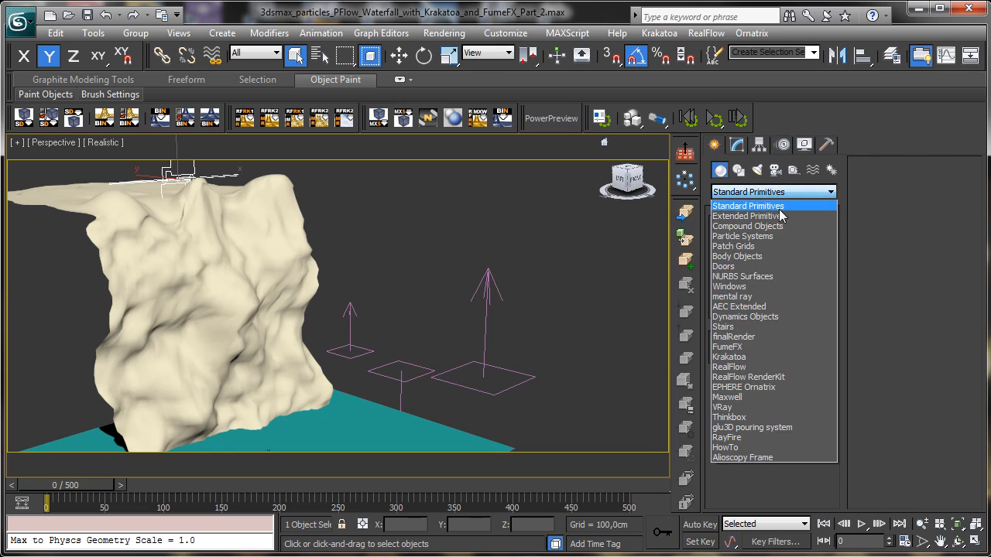
left_click(765, 236)
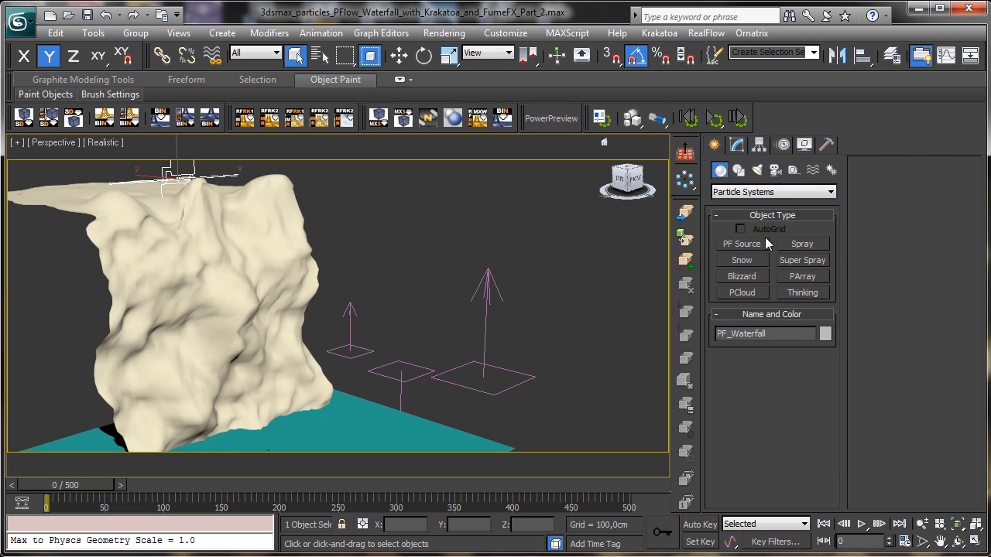
left_click(802, 260)
left_click_drag(424, 420, 432, 434)
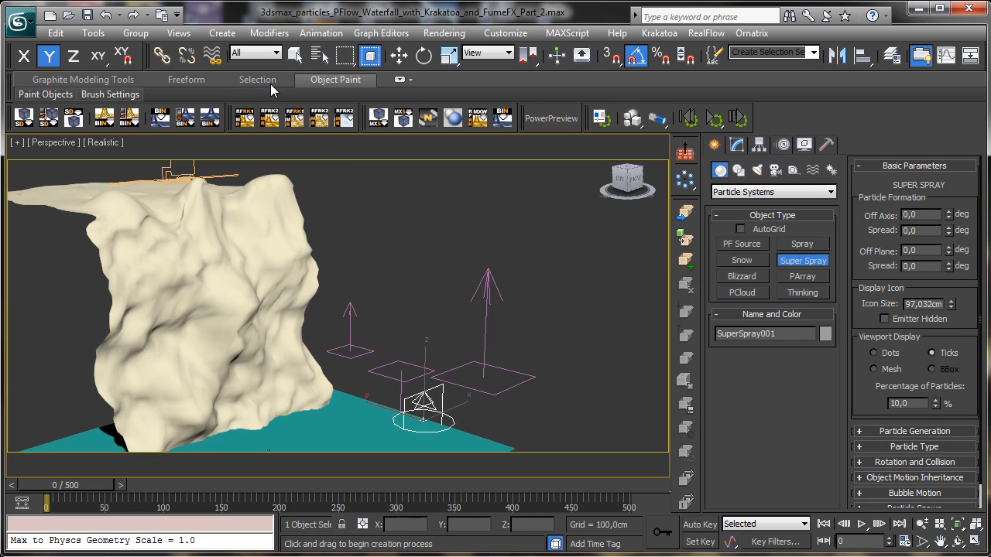
Disable particle emission for the PF_Waterfall source.
left_click(295, 56)
left_click(180, 172)
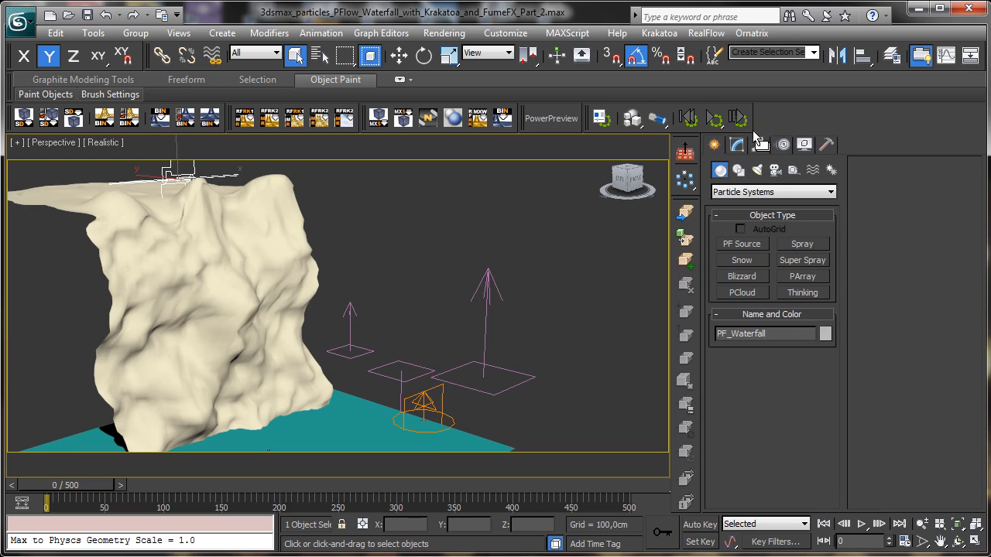
left_click(738, 146)
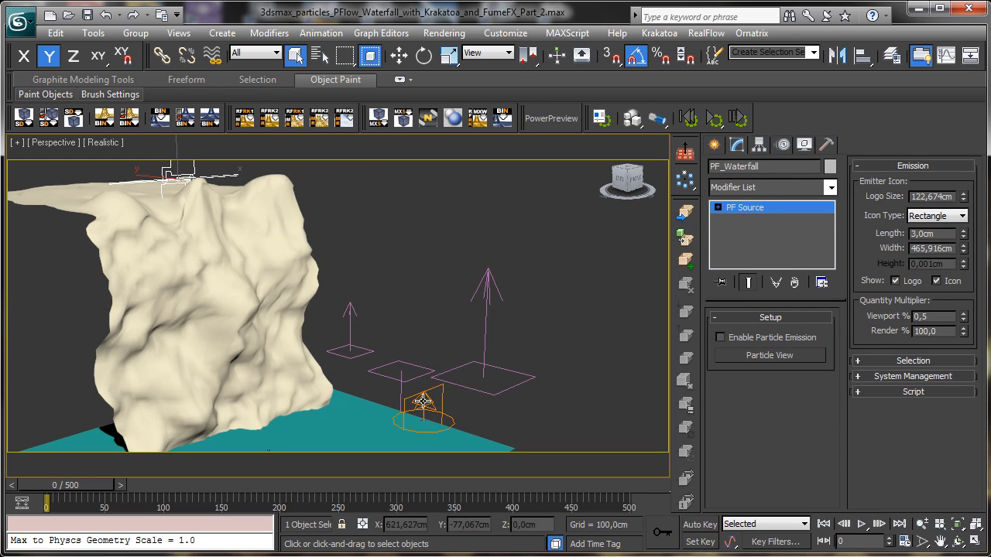
Set the Super Spray's viewport percentage of particles to 100% with the scene at frame 40.
left_click(434, 425)
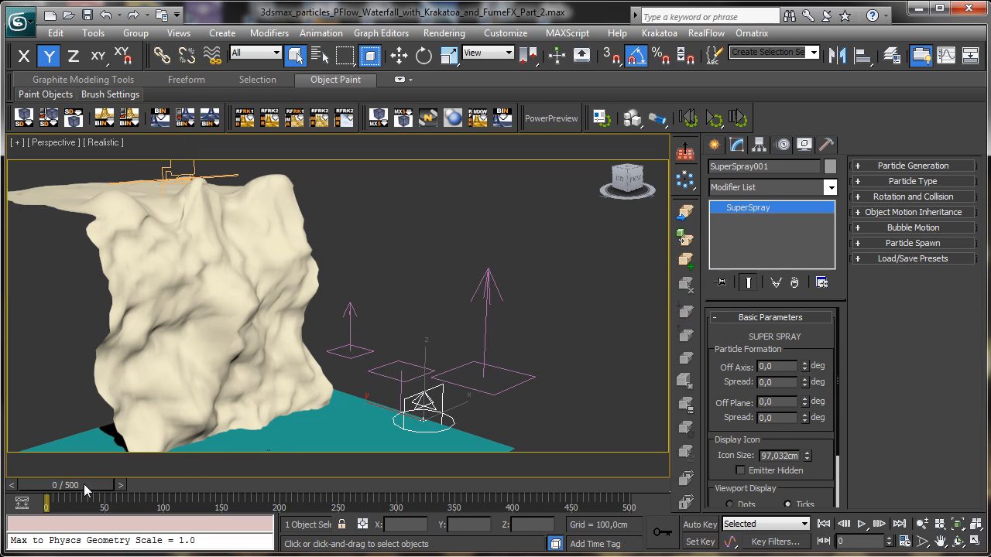
left_click_drag(86, 486, 134, 467)
scroll(783, 436, "down", 3)
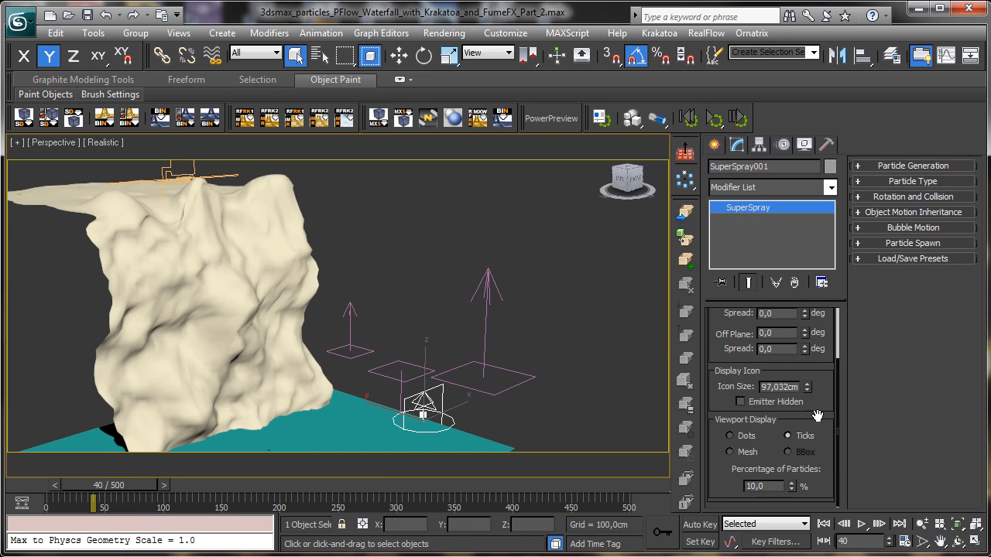
double_click(758, 486)
type("1")
Set the Super Spray's particle speed to 100 cm.
left_click(916, 166)
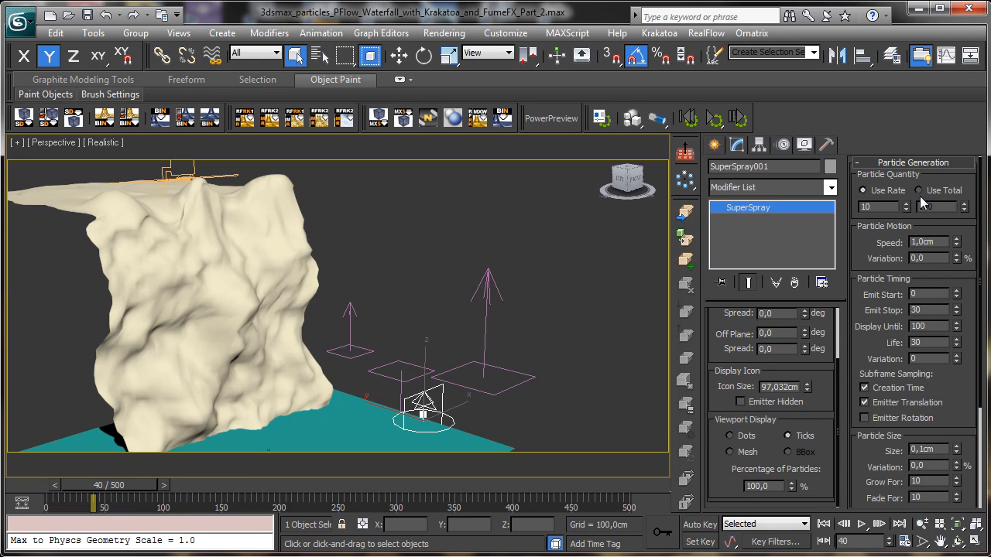
double_click(933, 242)
type("100")
key("Return")
Set the Super Spray's Emit Stop and Display Until to frame 500 and preview the spray up to about frame 69.
double_click(923, 310)
type("500")
key("Return")
double_click(935, 326)
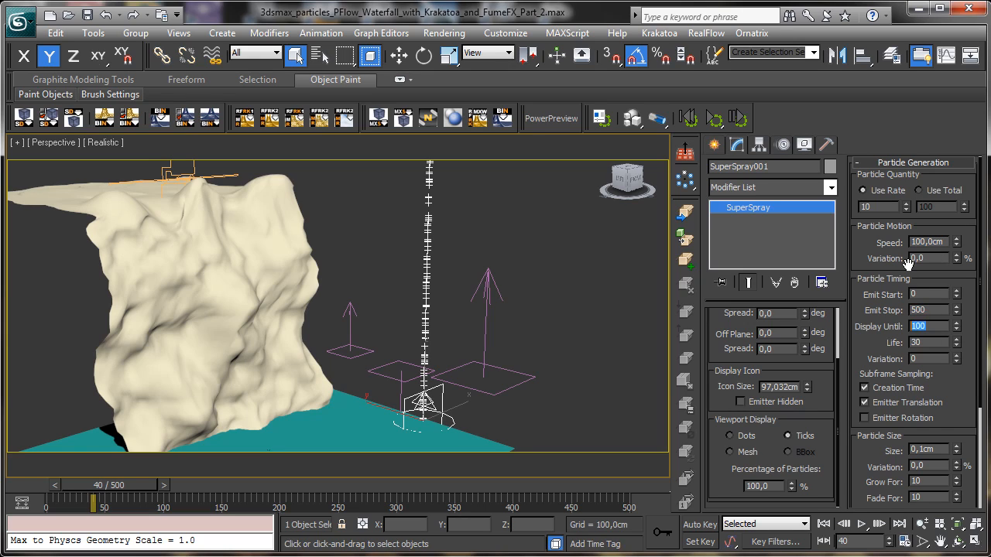
type("50")
left_click_drag(48, 484, 91, 480)
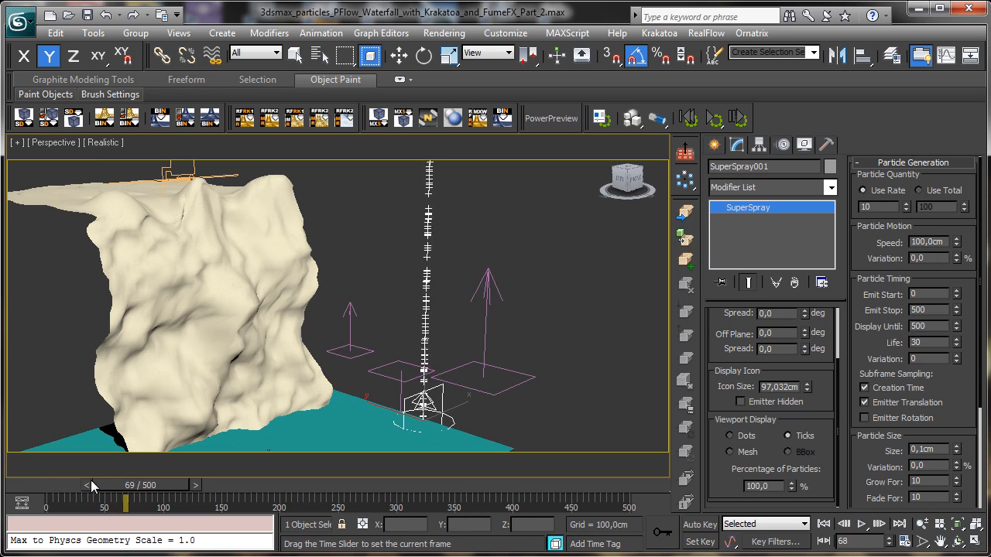
Set the Super Spray's particle speed to 27 cm and return the animation to frame 0.
left_click_drag(956, 254, 956, 298)
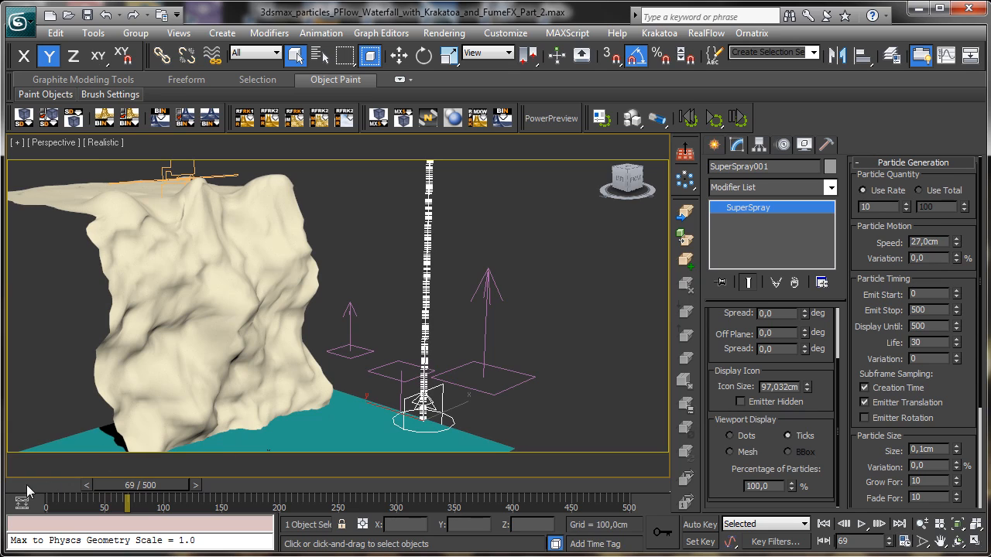
left_click_drag(105, 482, 13, 477)
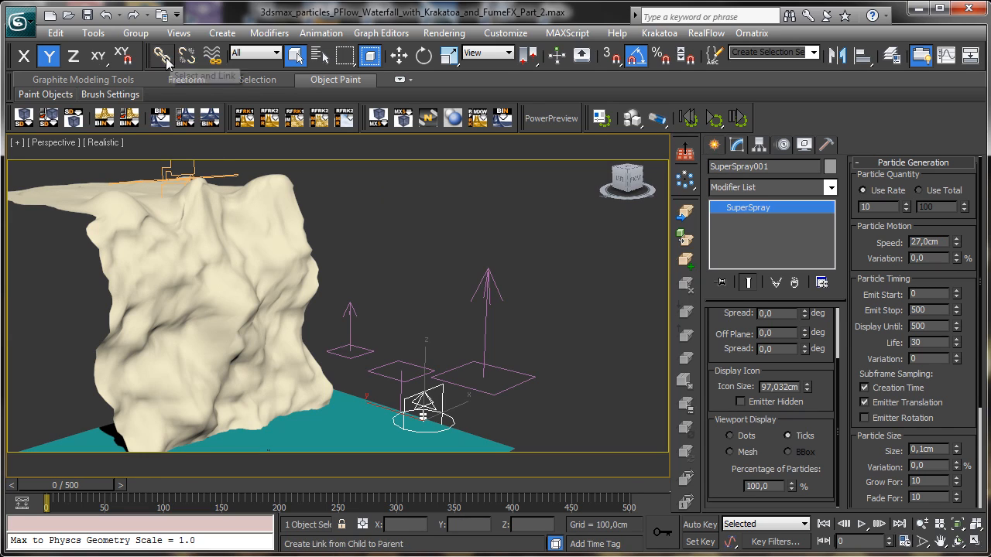
Bind the Super Spray to the two existing Wind space warps and preview the spray up to frame 46.
left_click(211, 55)
left_click_drag(420, 400, 480, 362)
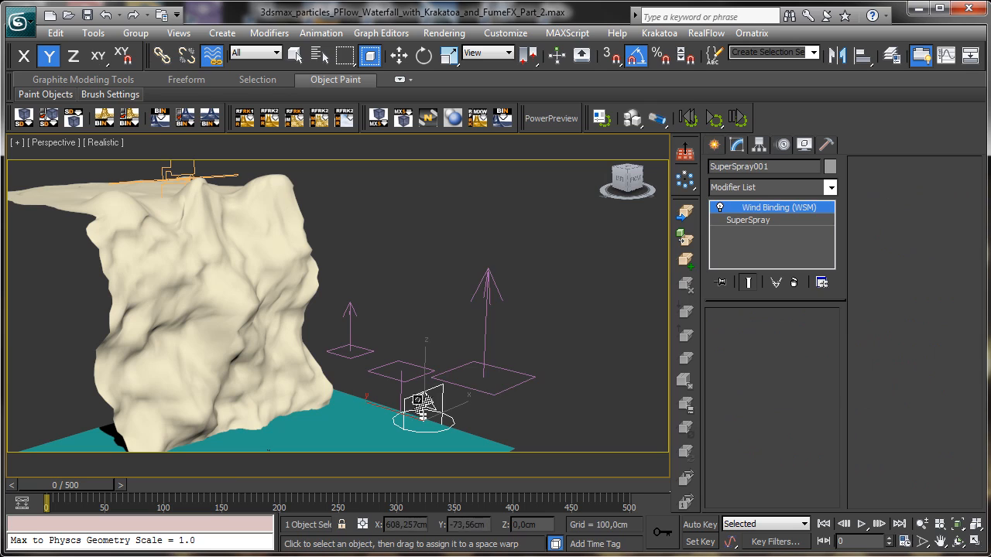
left_click_drag(422, 404, 346, 347)
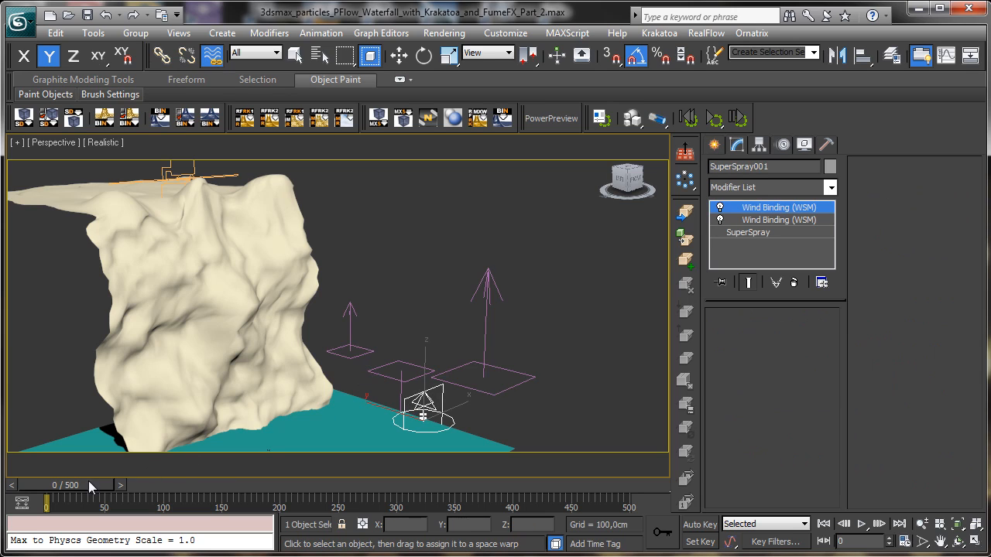
left_click_drag(80, 485, 127, 477)
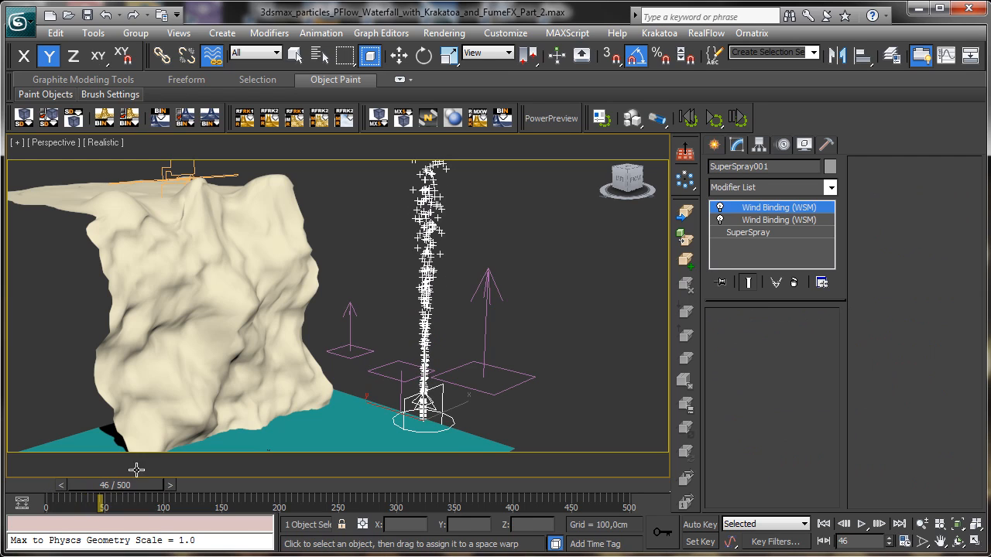
left_click(299, 56)
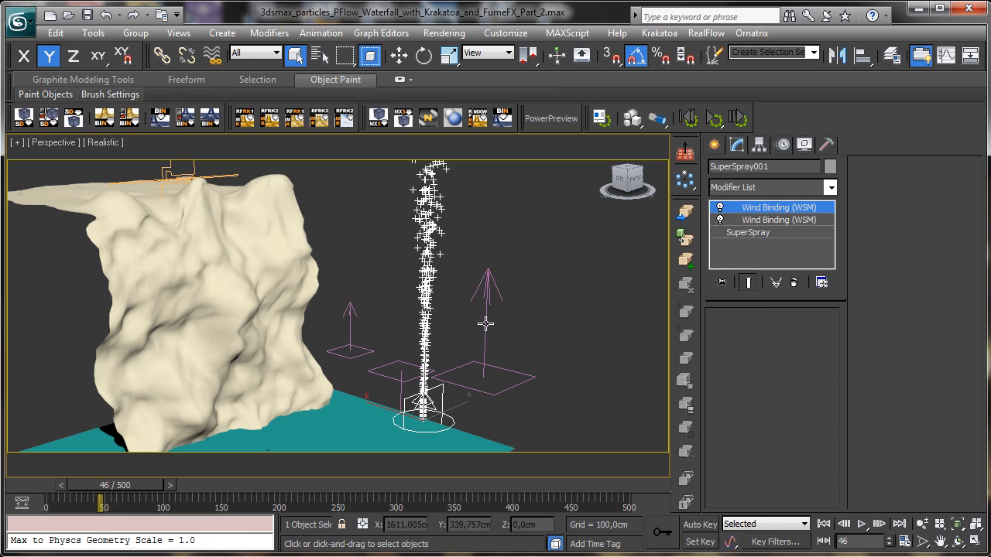
Create a third Wind space warp with an icon size of about 76 cm on the ground beside the Super Spray.
left_click(713, 145)
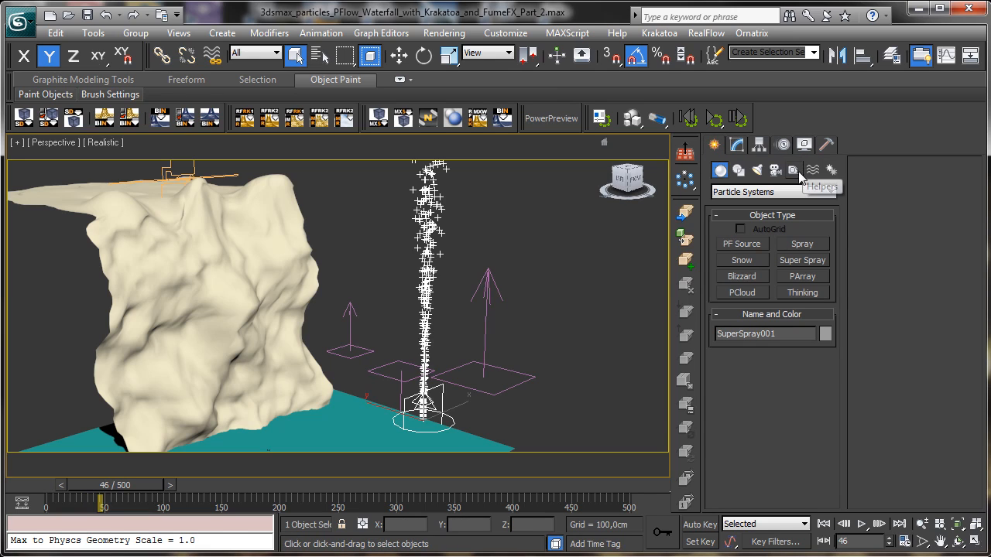
left_click(794, 170)
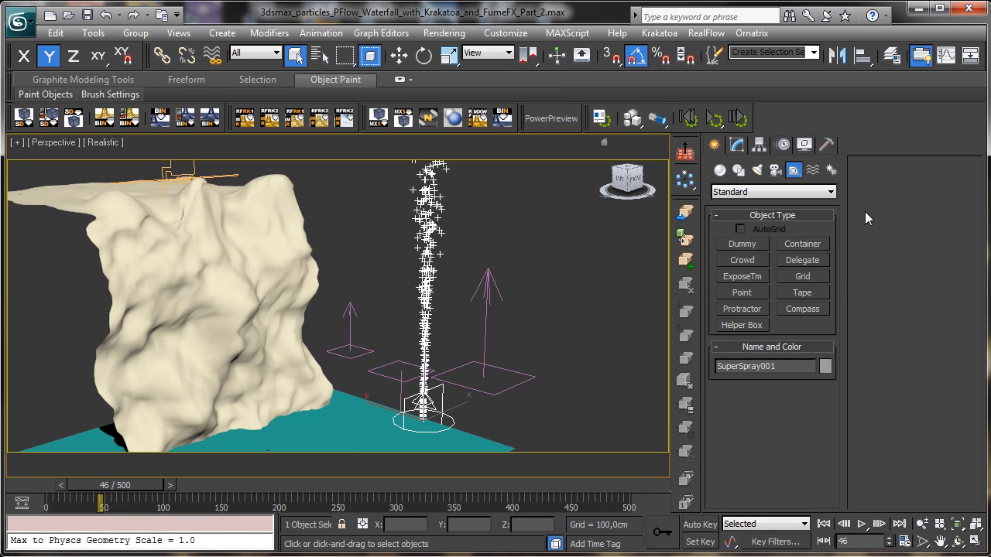
left_click(813, 175)
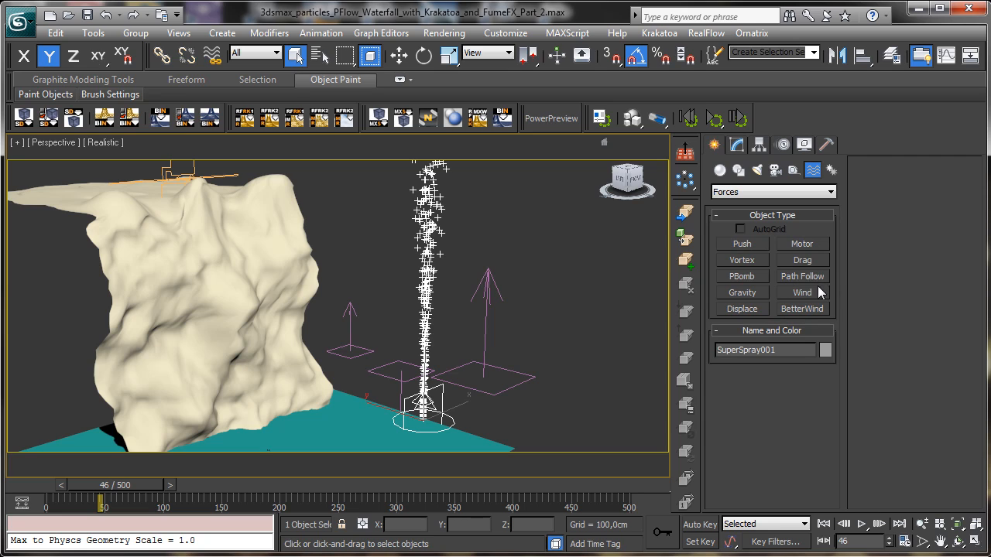
left_click(802, 292)
left_click_drag(514, 422, 542, 434)
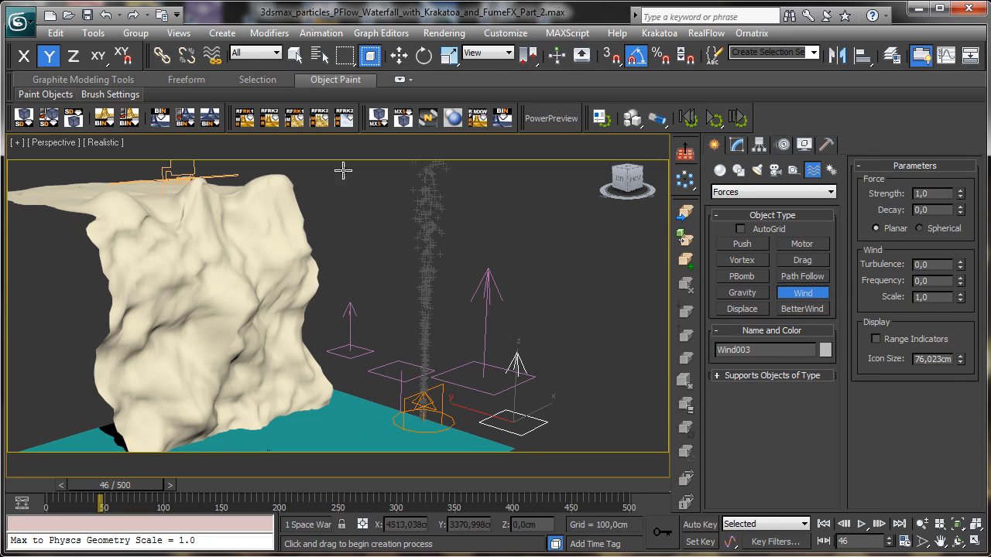
left_click(295, 54)
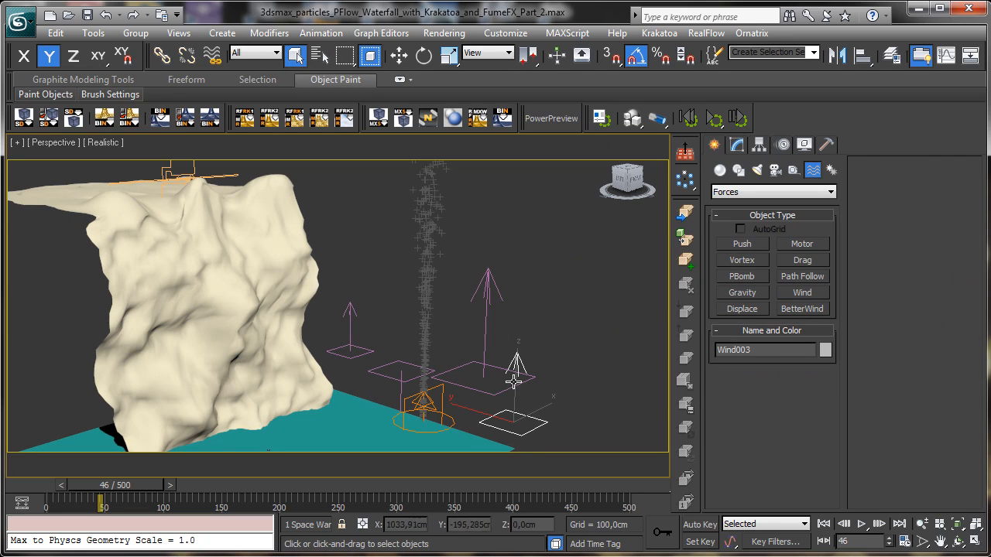
Remove both Wind Binding modifiers from the Super Spray.
left_click(422, 398)
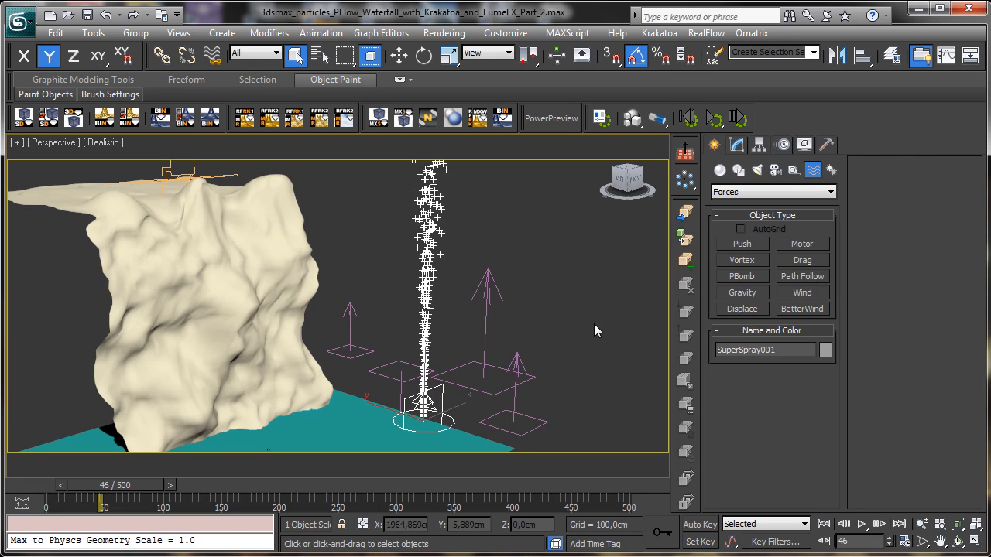
left_click(736, 145)
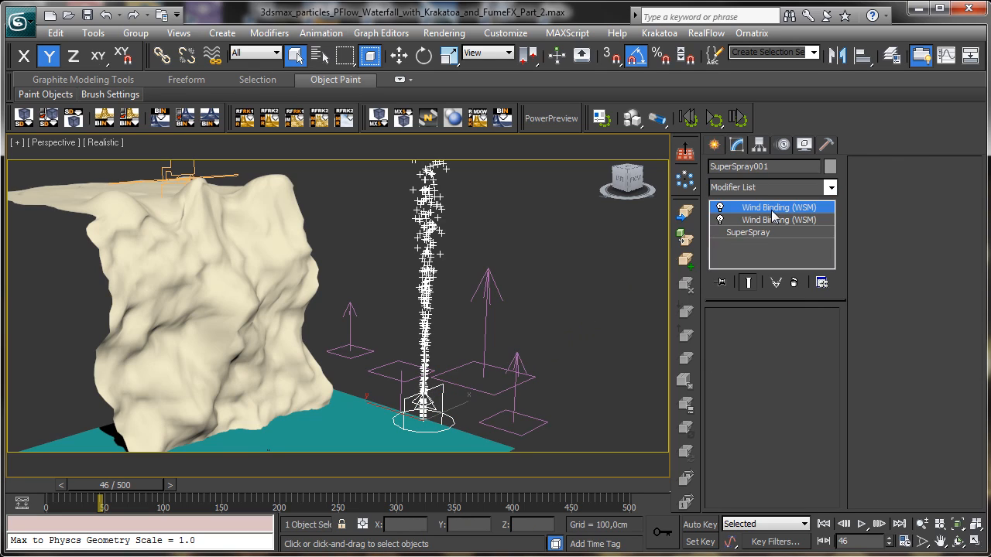
left_click(719, 220)
left_click(720, 220)
left_click(793, 282)
left_click(794, 282)
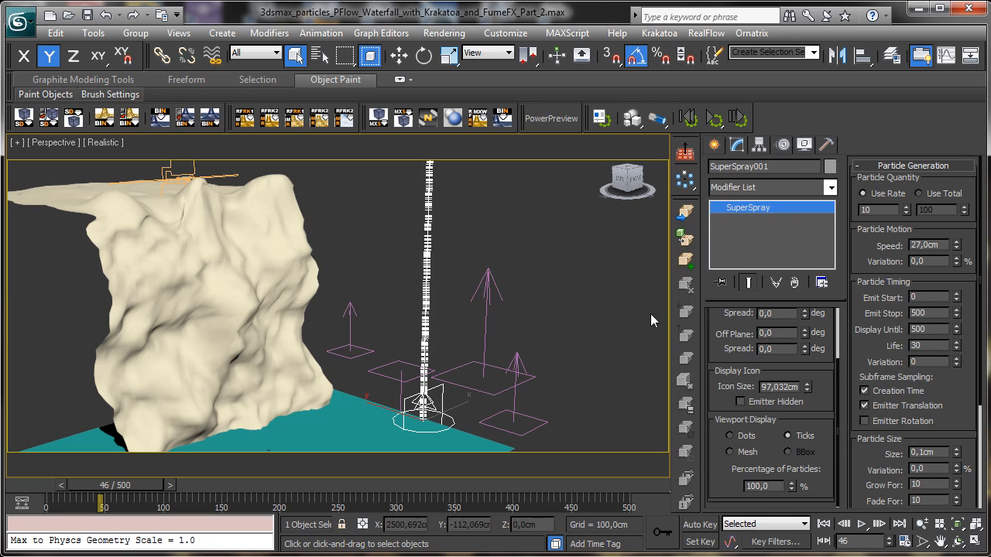
Bind the Super Spray to the new Wind003 space warp.
left_click(211, 55)
left_click_drag(424, 396, 512, 409)
left_click(295, 55)
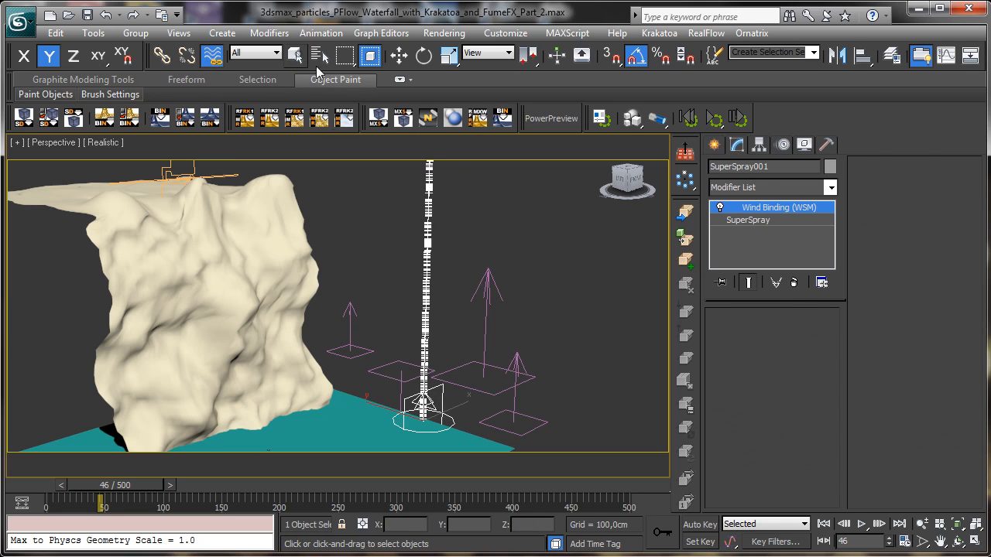
Set Wind003's strength to 0, turbulence to 0.32, frequency to 0.75 and scale to 0.01.
left_click(523, 401)
left_click(743, 208)
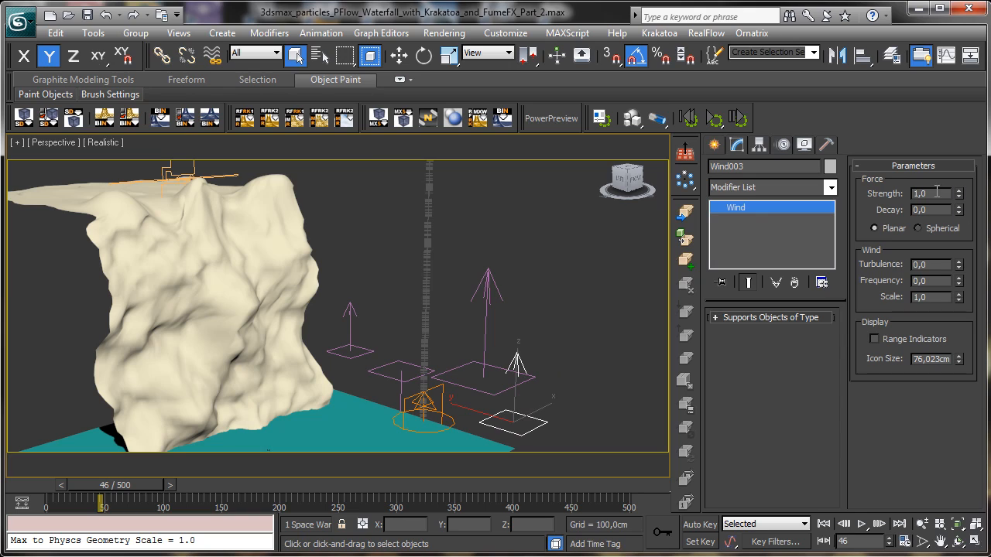
key("Return")
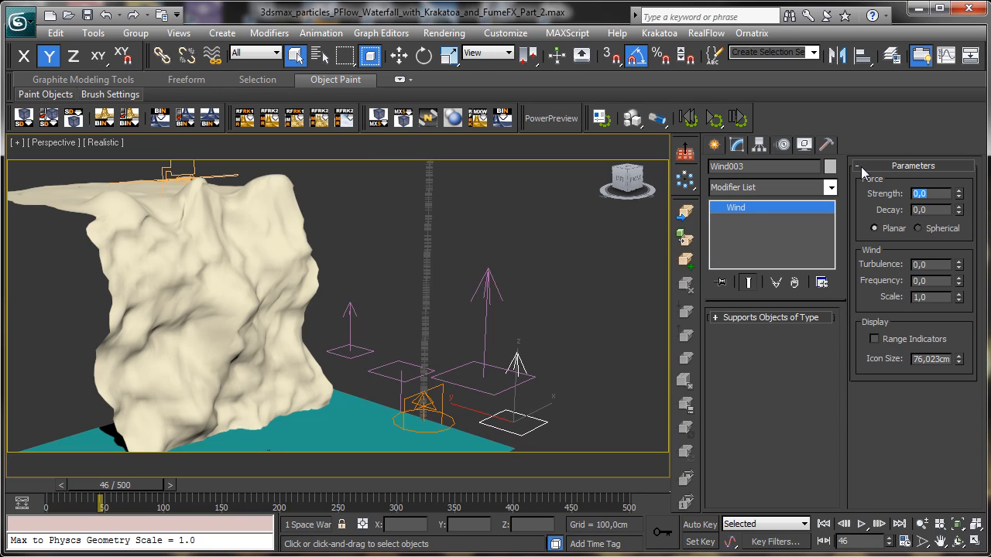
left_click_drag(960, 265, 954, 246)
left_click_drag(960, 300, 956, 373)
left_click_drag(960, 287, 950, 223)
left_click(960, 293)
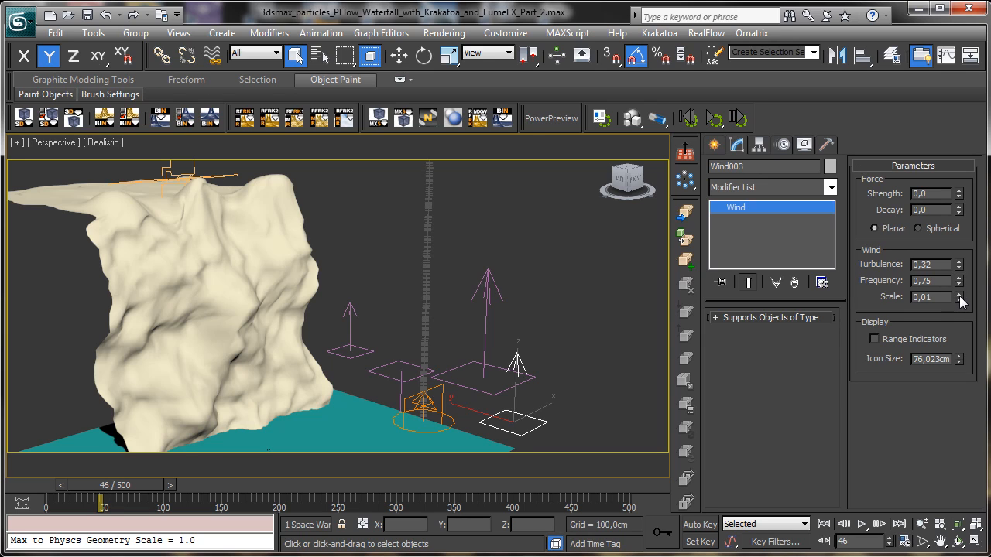
Raise Wind003's turbulence to 3.036 and try different scale values, ending at 0.01.
left_click_drag(960, 301, 959, 193)
left_click_drag(960, 267, 940, 162)
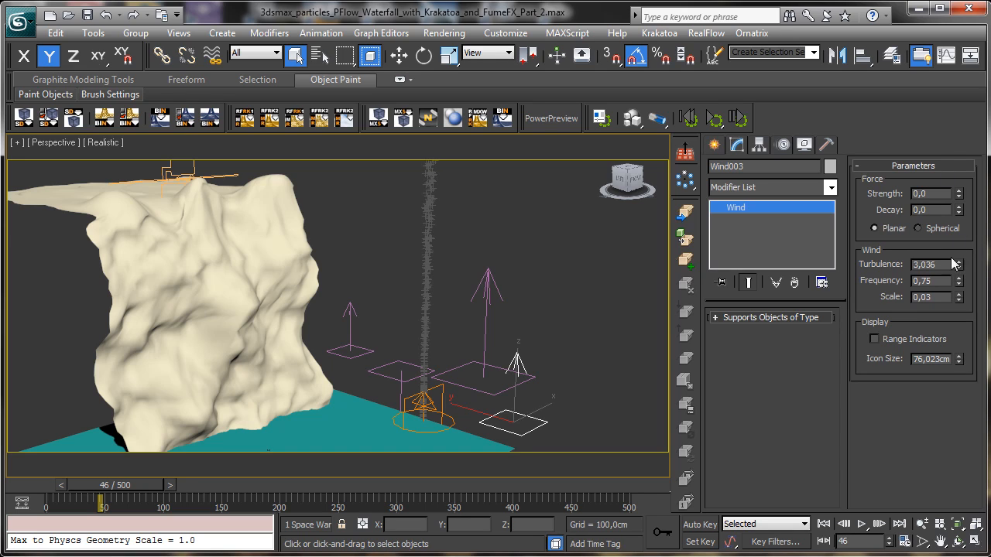
left_click(960, 301)
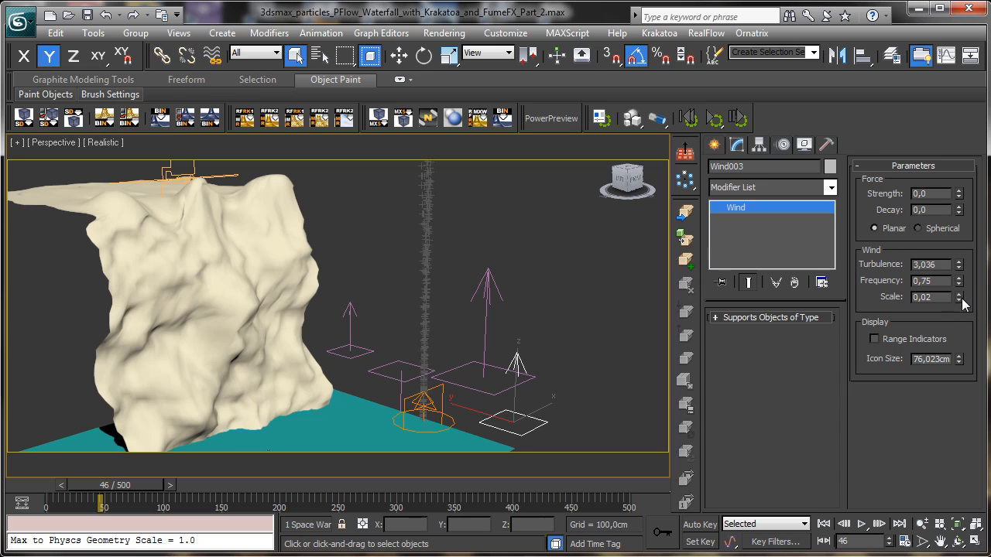
left_click(960, 300)
left_click(960, 301)
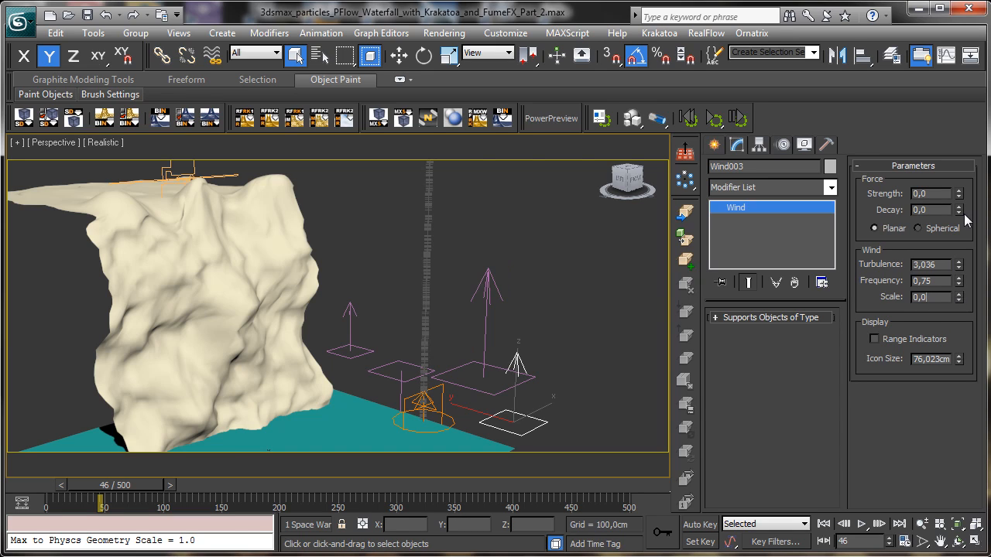
key("Return")
type("0,01")
key("Return")
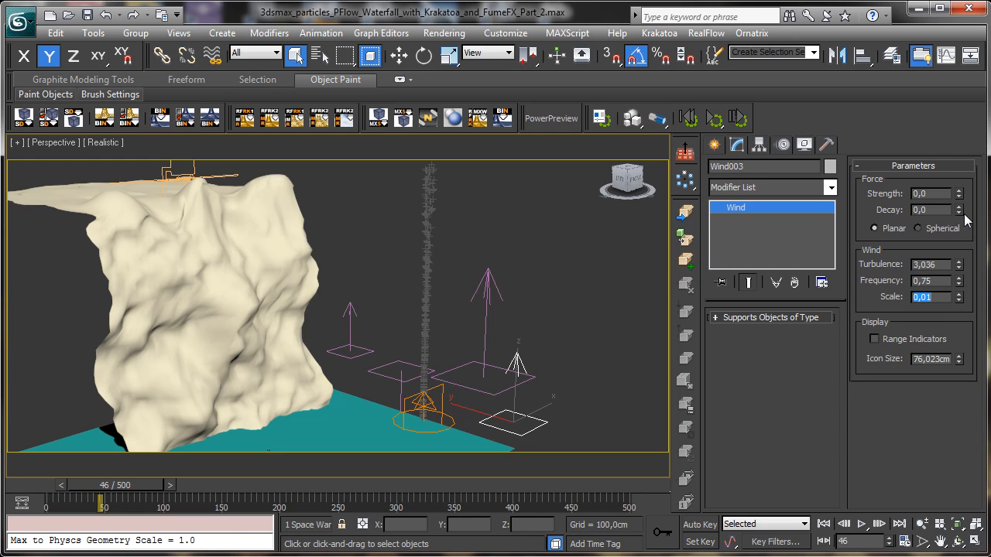
Increase Wind003's turbulence to 9.715 and frequency to 2.45, and preview the spray up to about frame 308.
left_click_drag(959, 264, 907, 90)
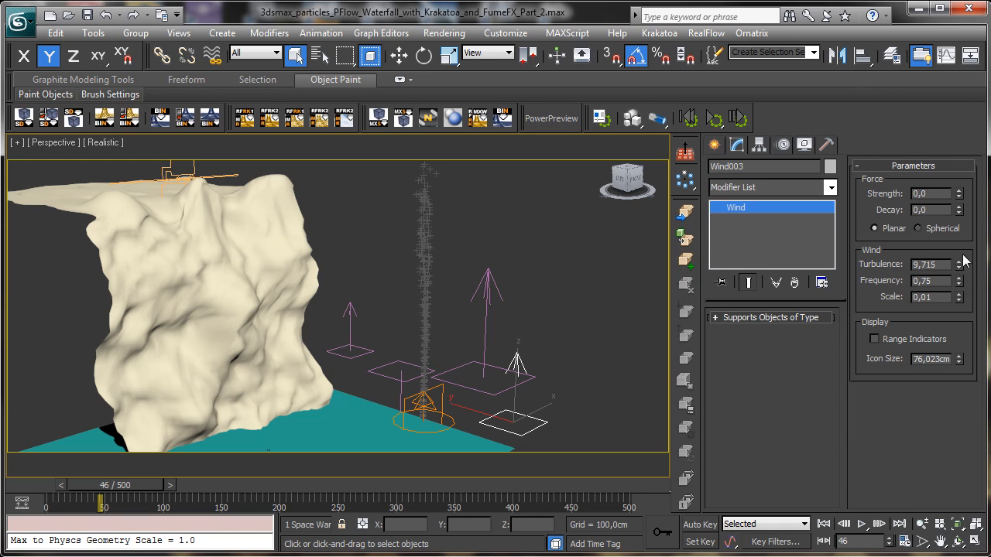
left_click_drag(958, 283, 921, 162)
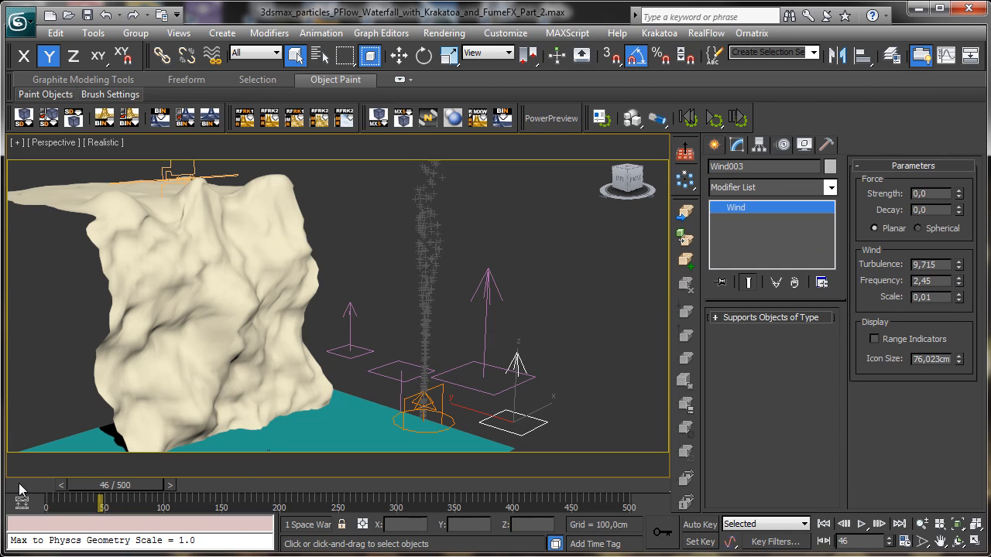
left_click_drag(65, 479, 357, 472)
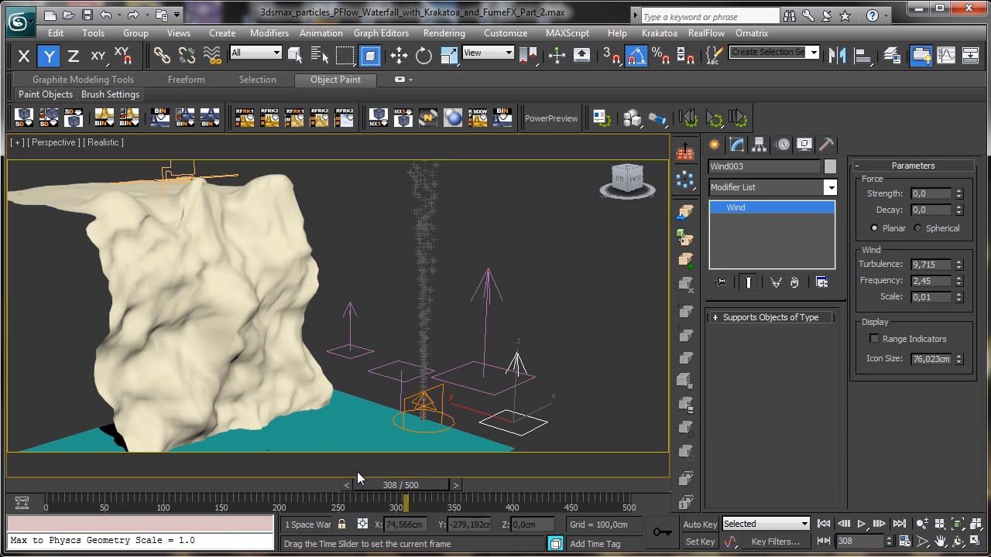
Delete the Super Spray test emitter from the scene.
left_click(295, 54)
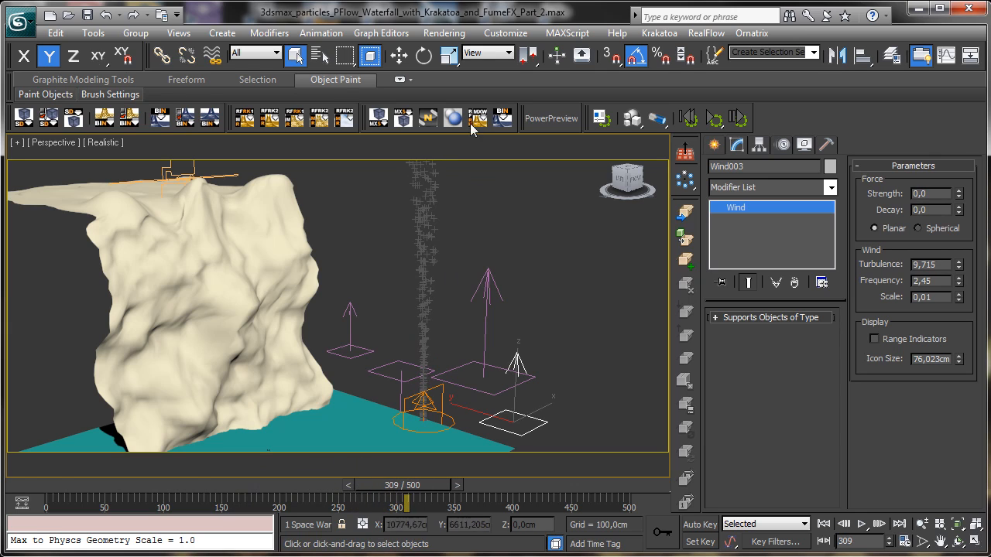
left_click(422, 396)
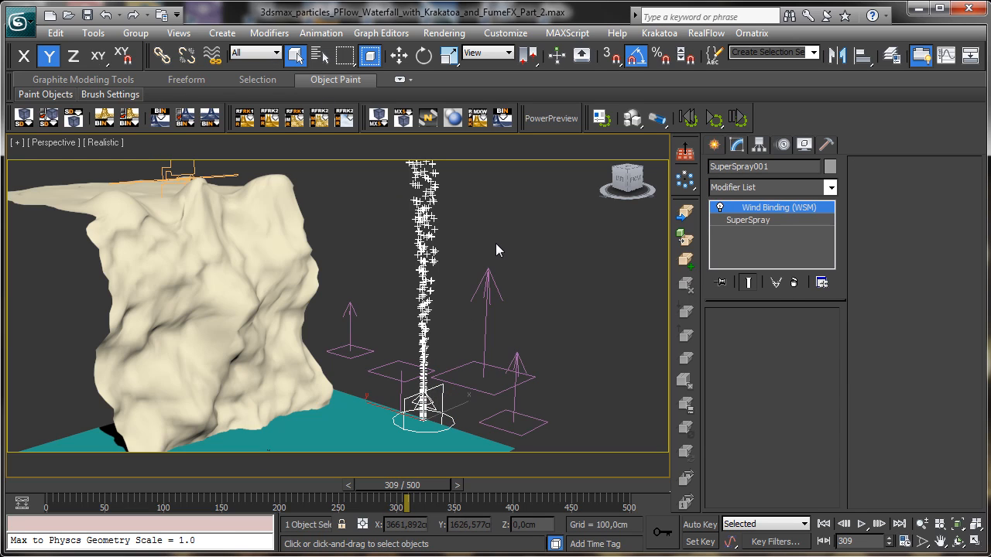
key("Delete")
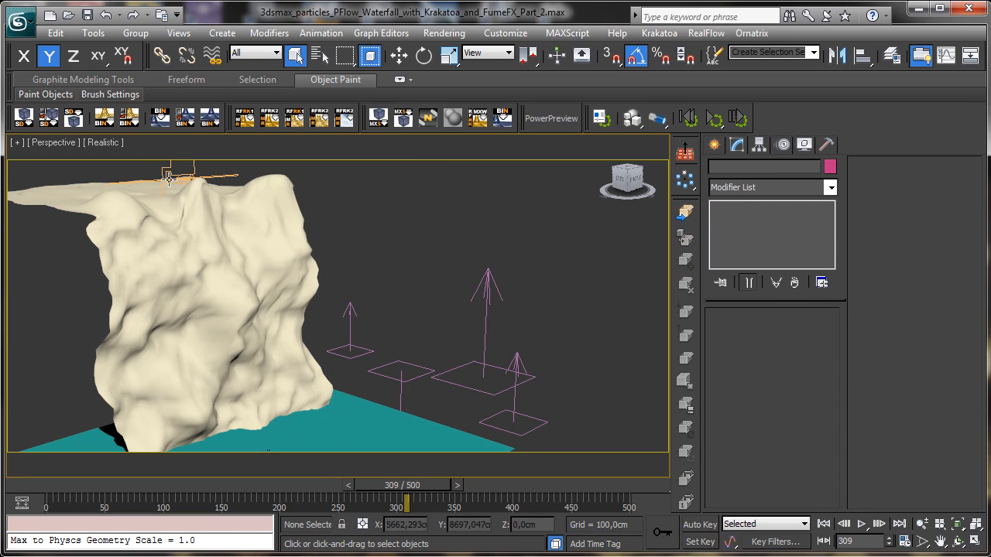
Re-enable PF_Waterfall's particle emission and replace Wind001 with Wind003 in the Force 004 operator of Event 002.
left_click(168, 180)
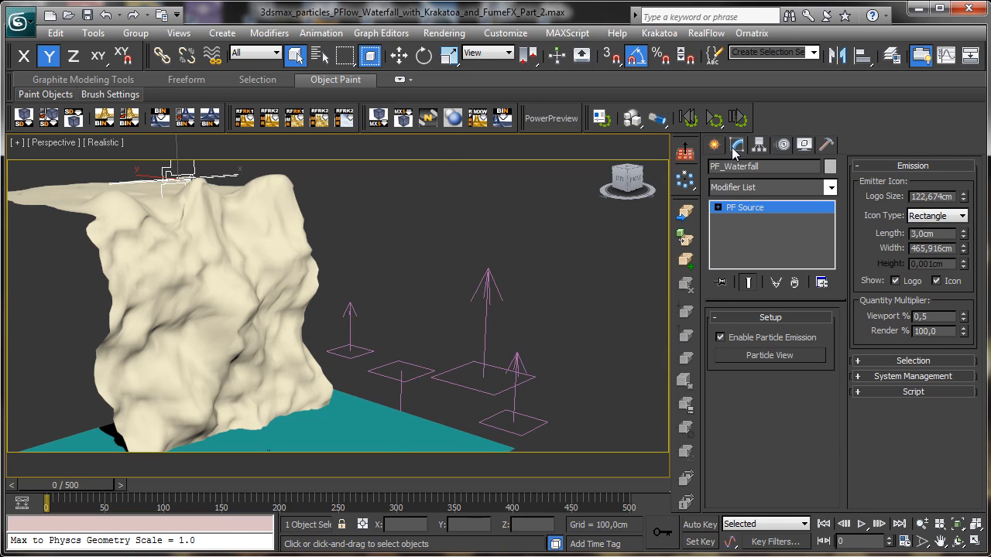
left_click(763, 357)
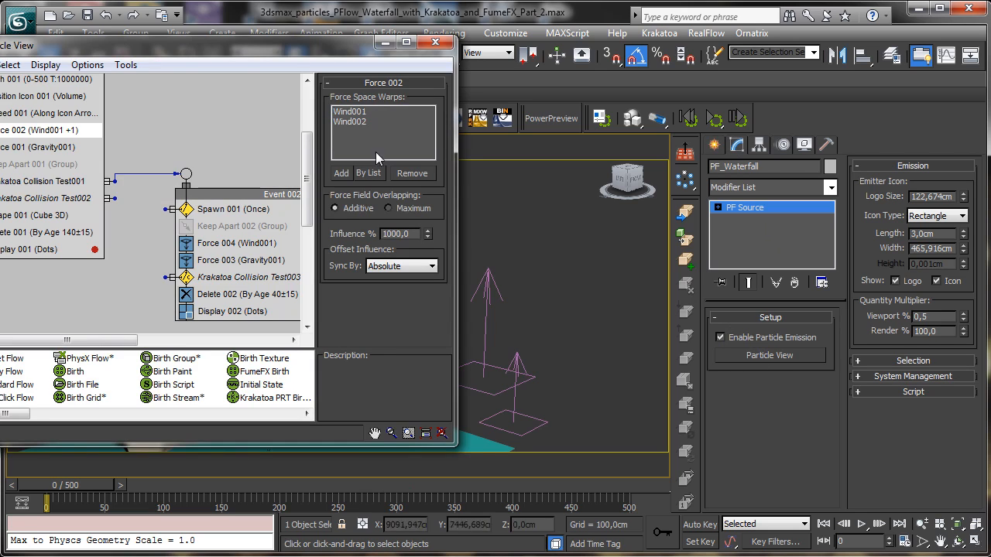
left_click(234, 243)
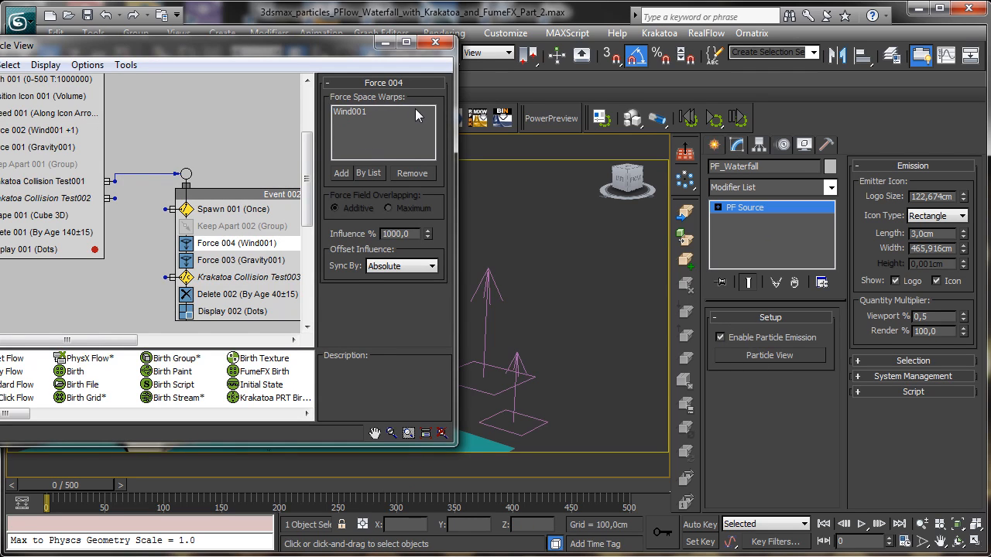
left_click(360, 111)
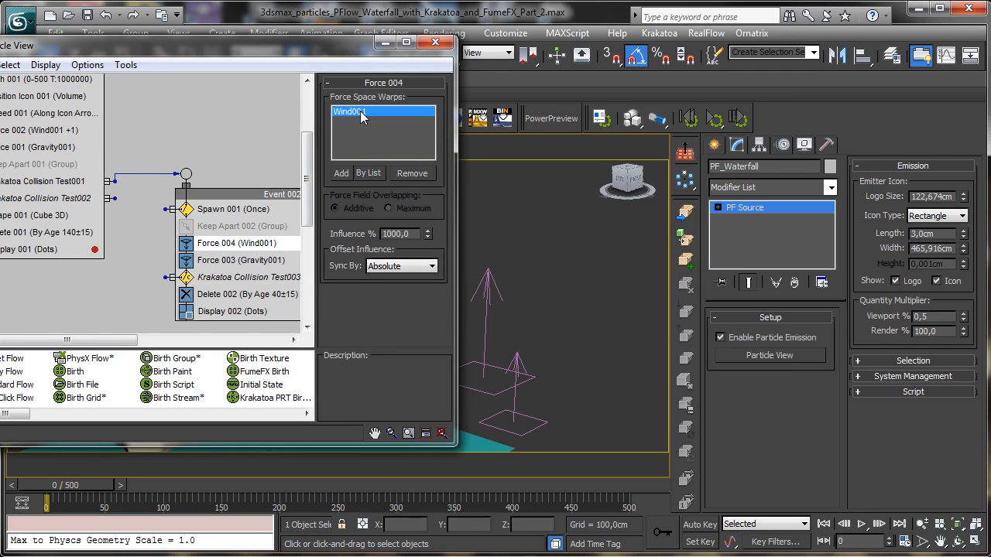
left_click(412, 173)
left_click(336, 174)
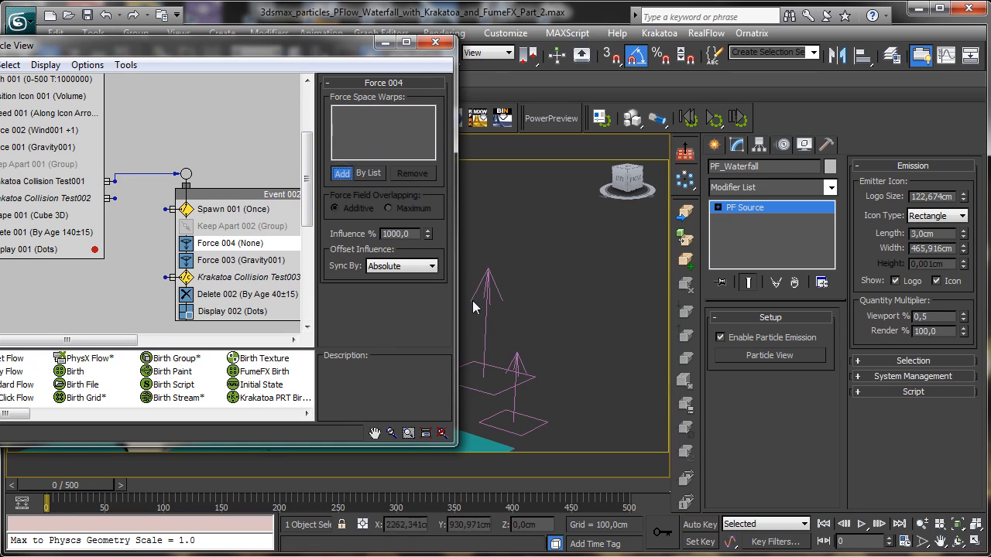
left_click(511, 404)
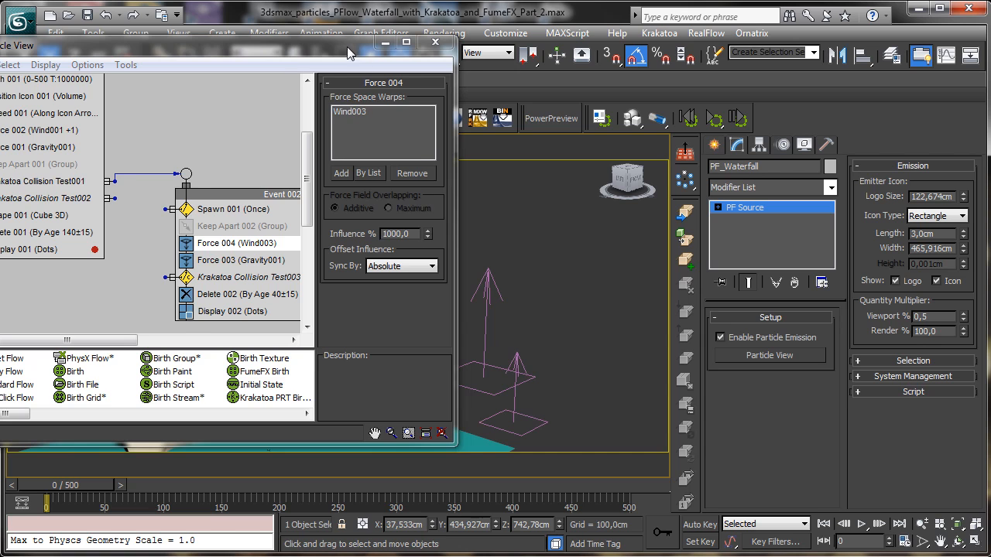
Close Particle View and preview the waterfall particles from frame 0 to frame 469.
left_click(435, 42)
left_click_drag(97, 483, 583, 433)
key("w")
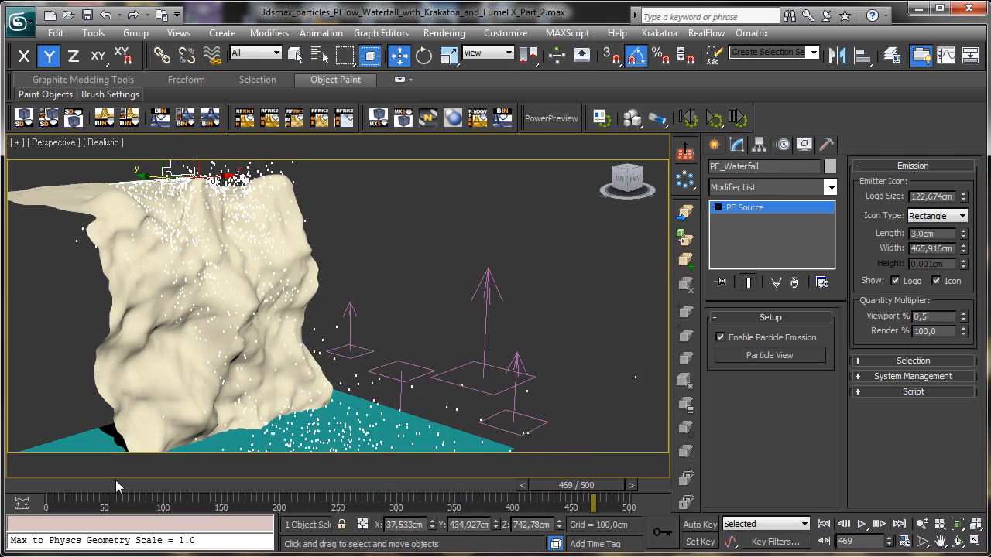
Preview the waterfall particles from frame 0 to frame 195.
left_click(21, 488)
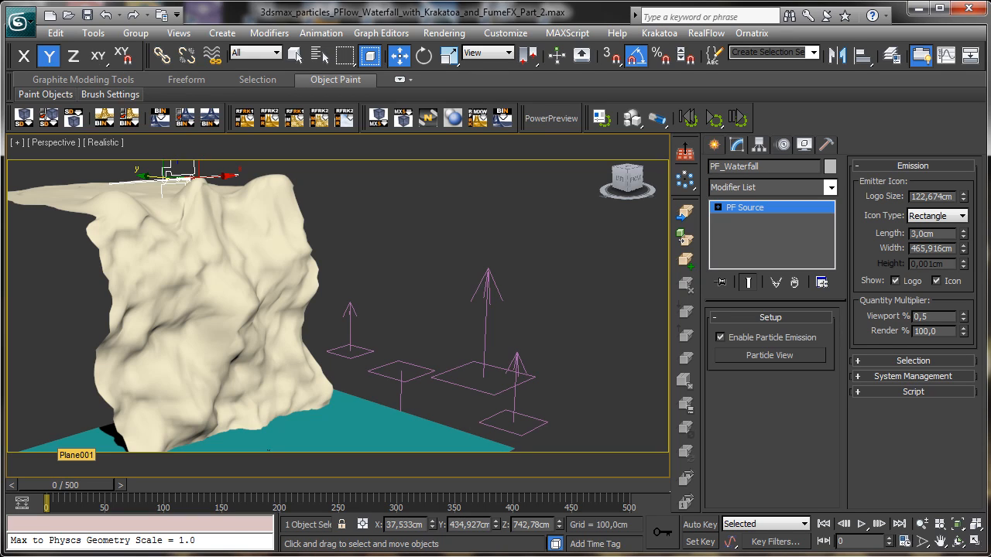
left_click_drag(38, 486, 258, 479)
key("w")
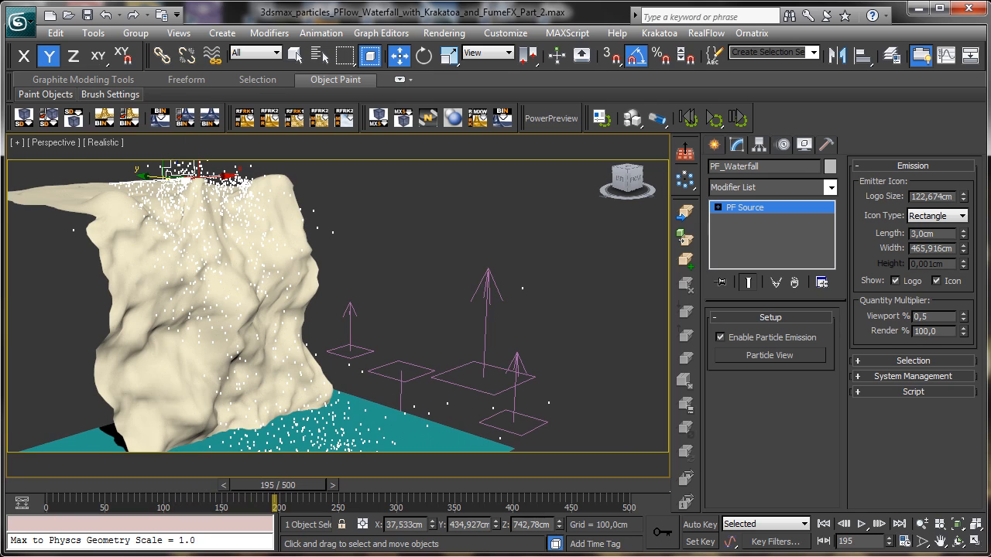
Review the Force 004 operator of Event 002 in Particle View, and replay the particles from the start to frame 53.
key("6")
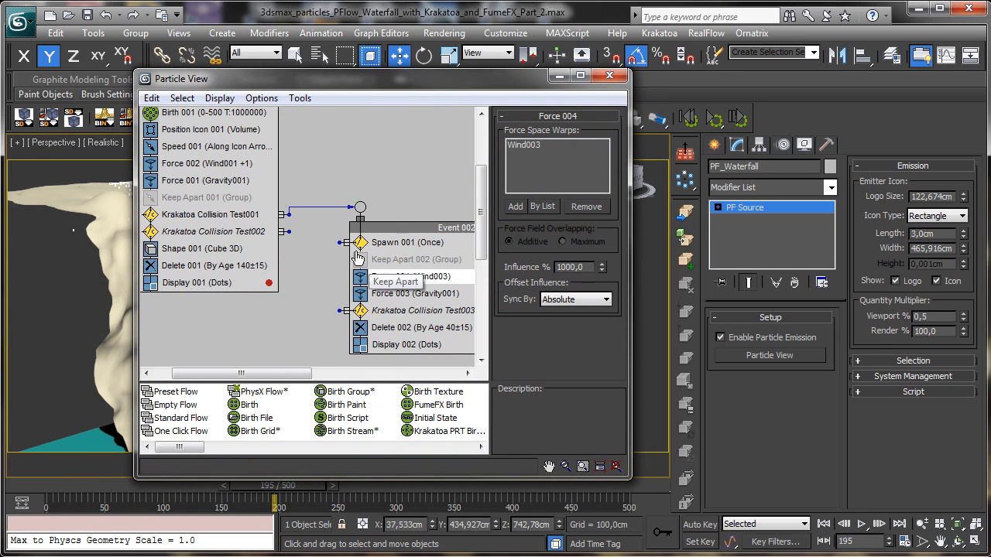
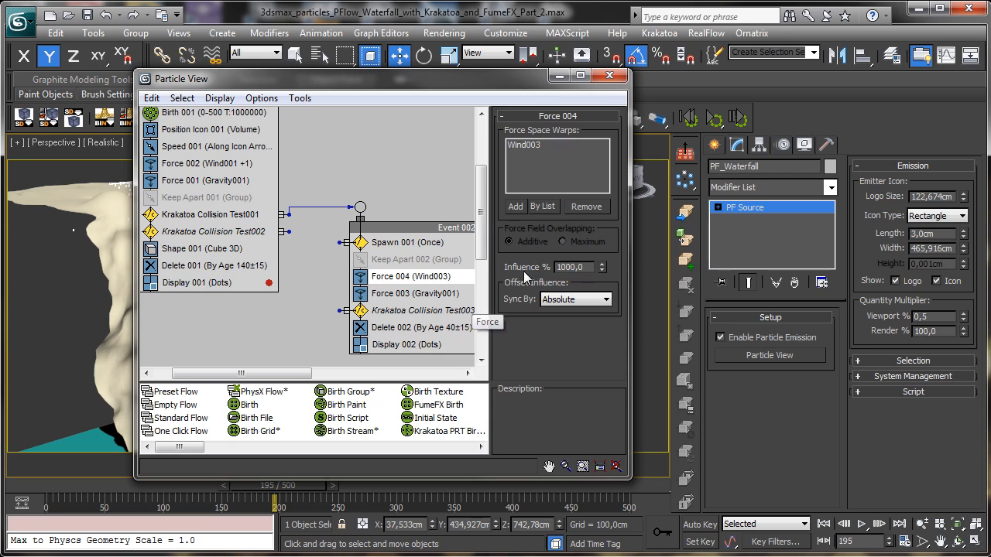
left_click(609, 75)
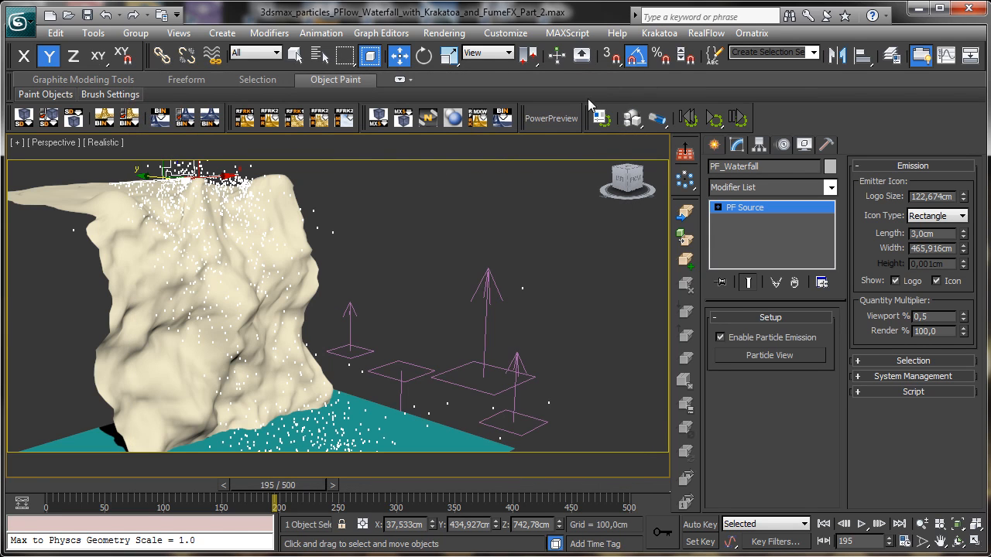
left_click_drag(22, 488, 102, 476)
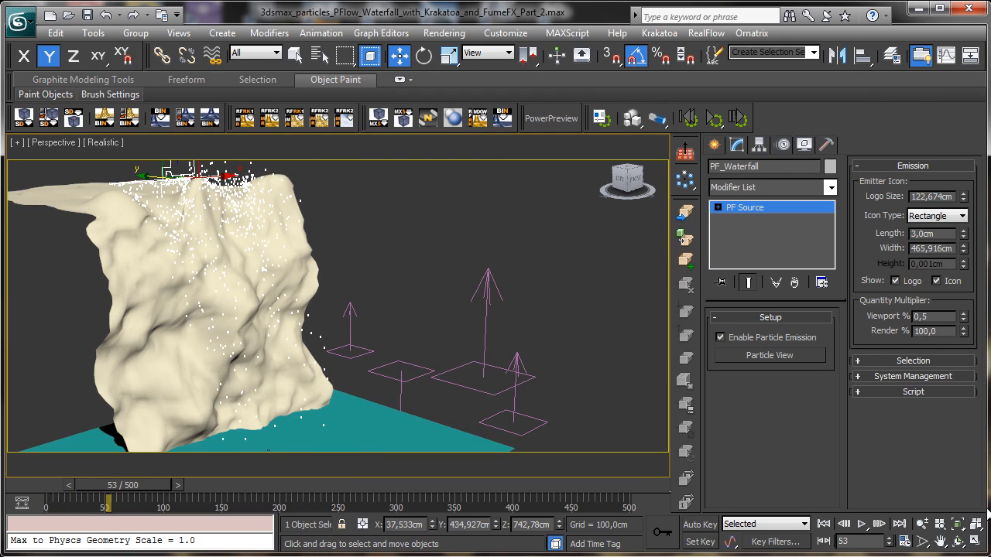
Show all four viewports and delete the Omni light above the waterfall.
left_click(975, 545)
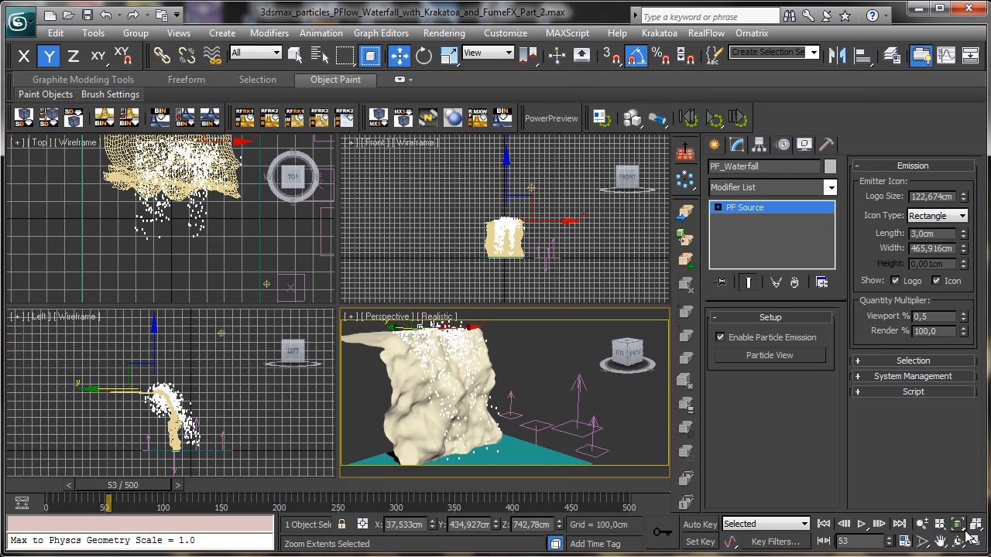
left_click(221, 333)
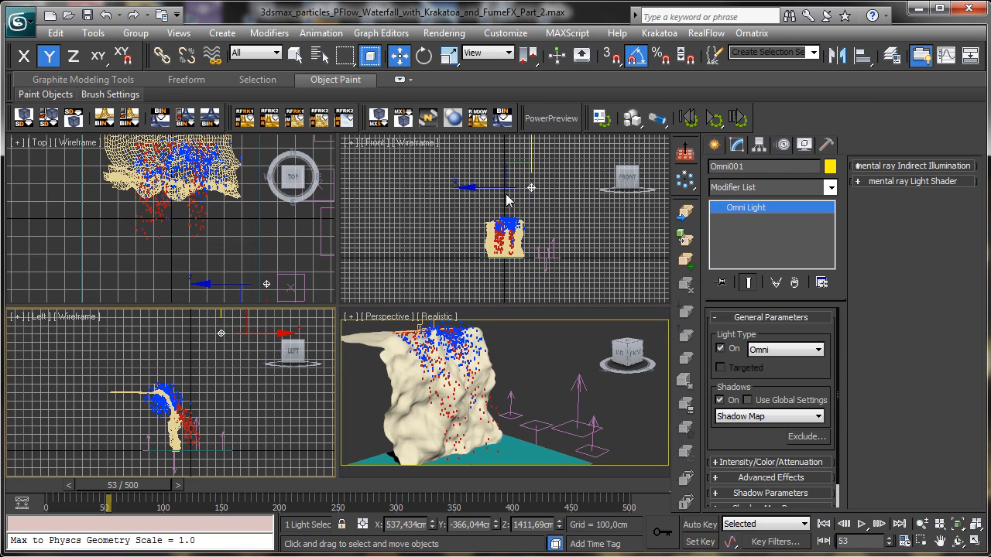
key("Delete")
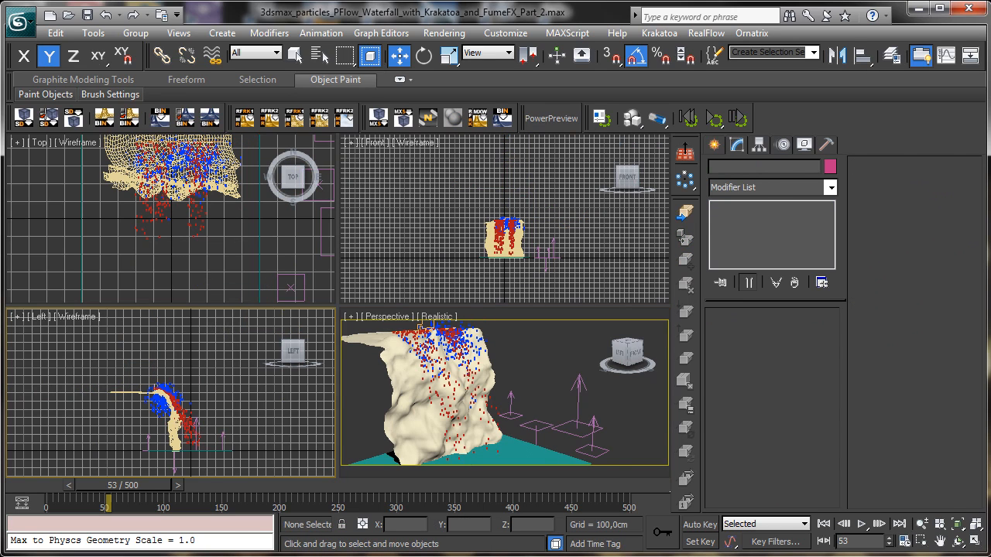
Create a standard Target Direct light in the Front view from about X 950 cm, Z 1930 cm, aimed at the waterfall's base.
left_click(713, 144)
left_click(756, 170)
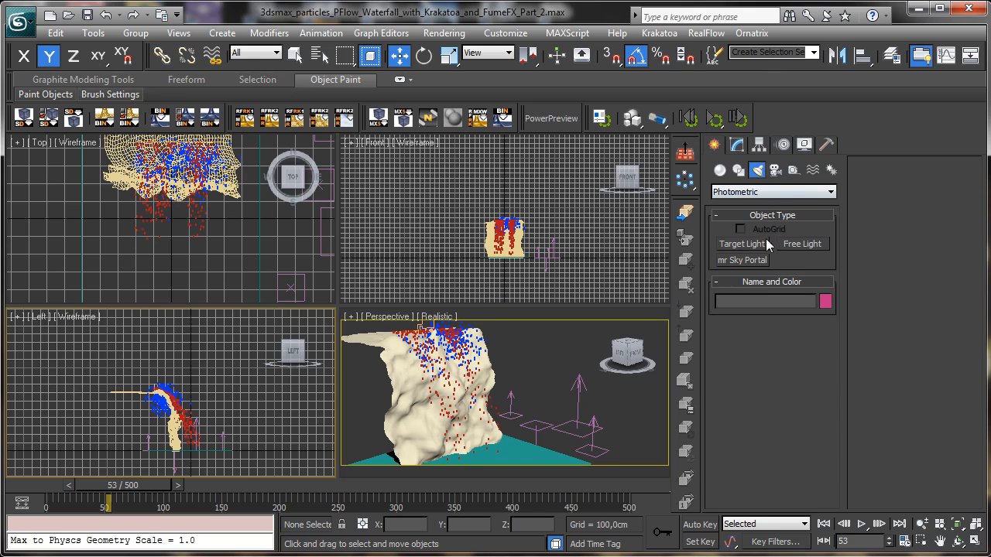
left_click(774, 193)
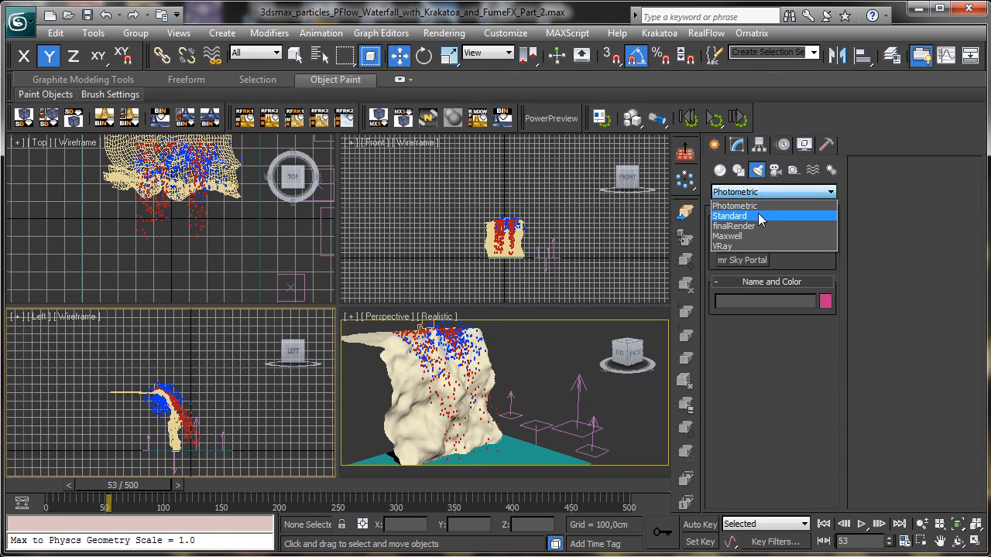
left_click(767, 208)
left_click(753, 189)
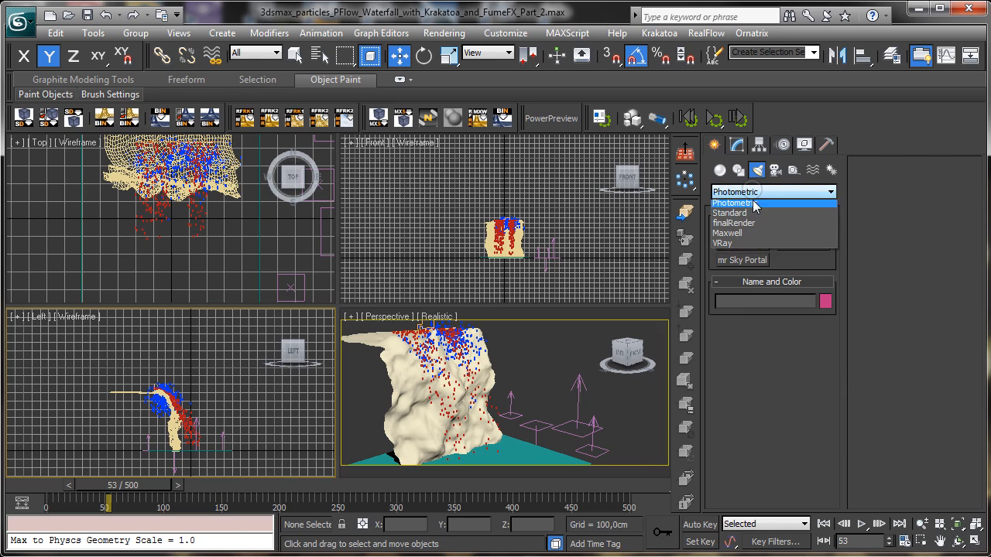
left_click(745, 213)
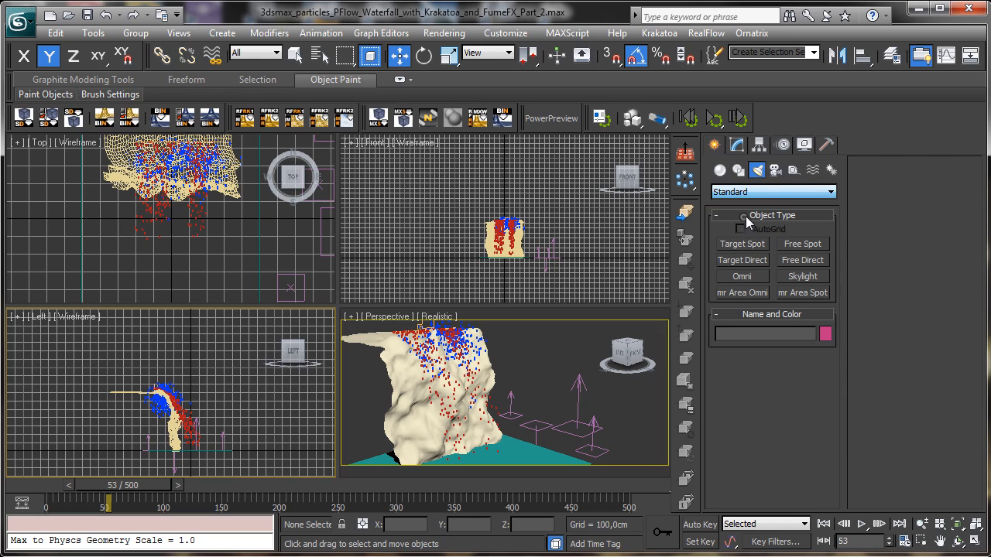
left_click(743, 261)
left_click_drag(549, 164, 499, 261)
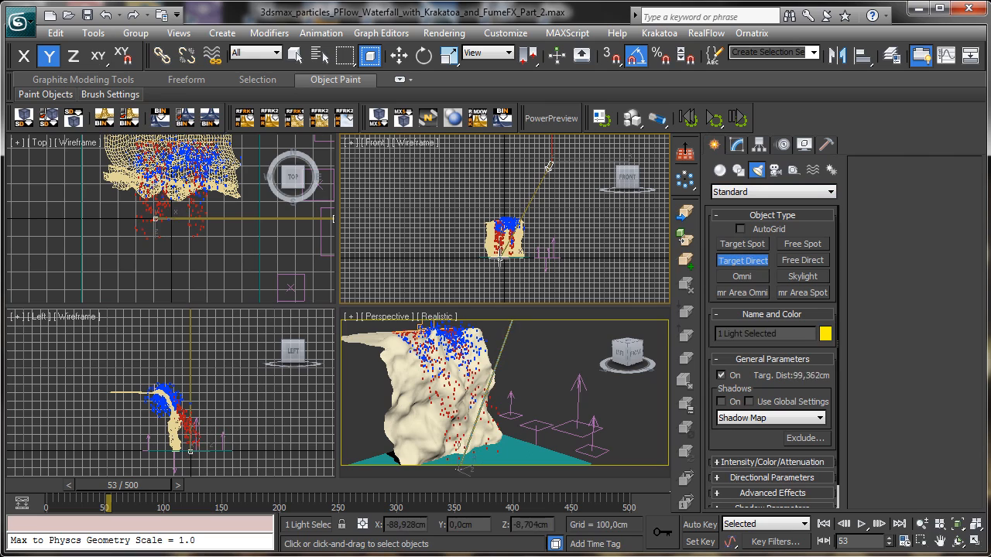
Move the directional light out in front of the cliff in the Left view, to about Y -764 cm.
left_click(399, 55)
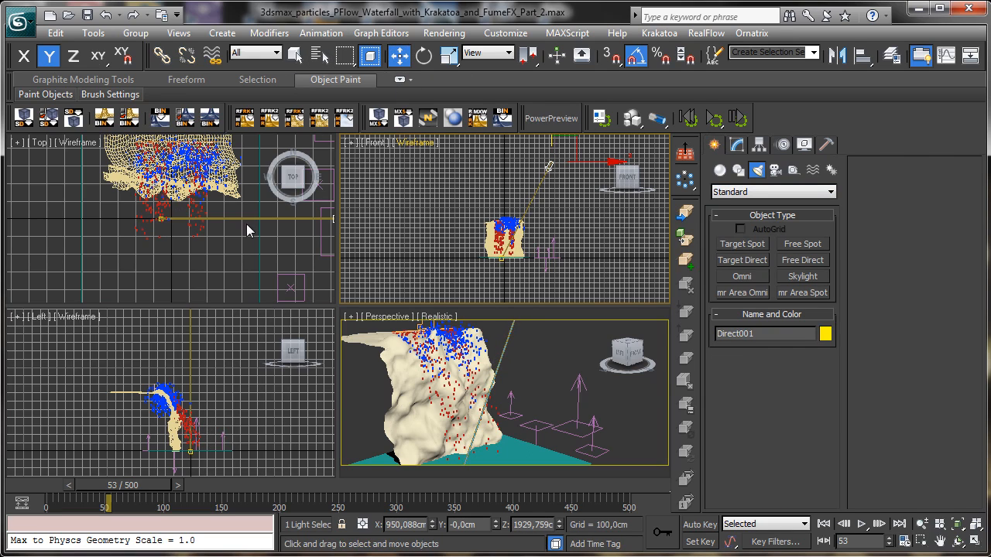
right_click(260, 316)
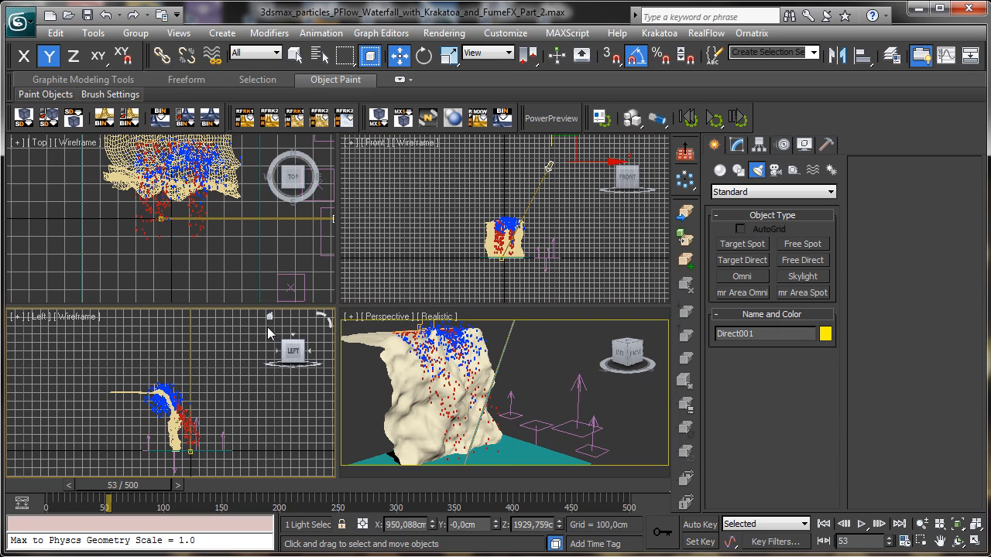
key("alt+z")
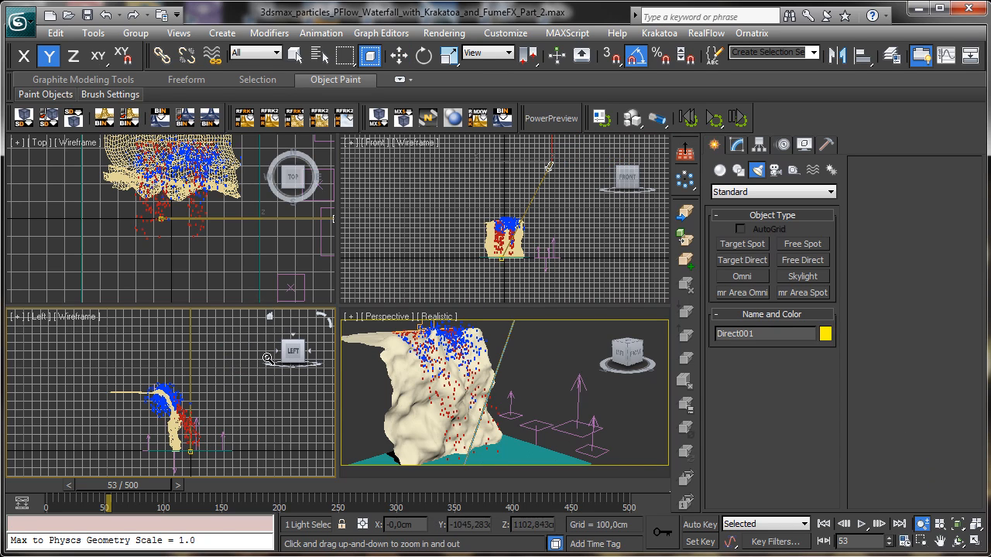
left_click_drag(267, 358, 267, 410)
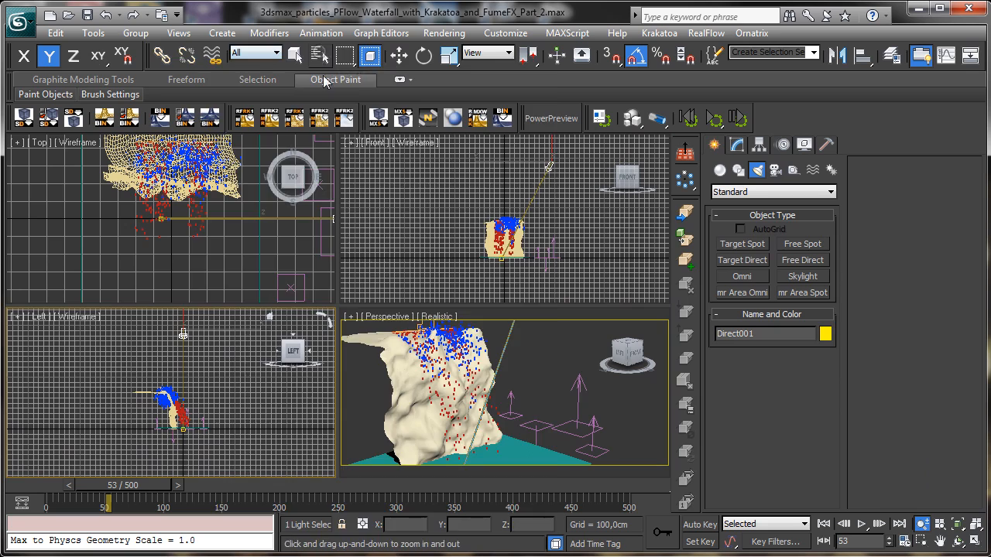
key("h")
left_click(549, 48)
left_click(399, 55)
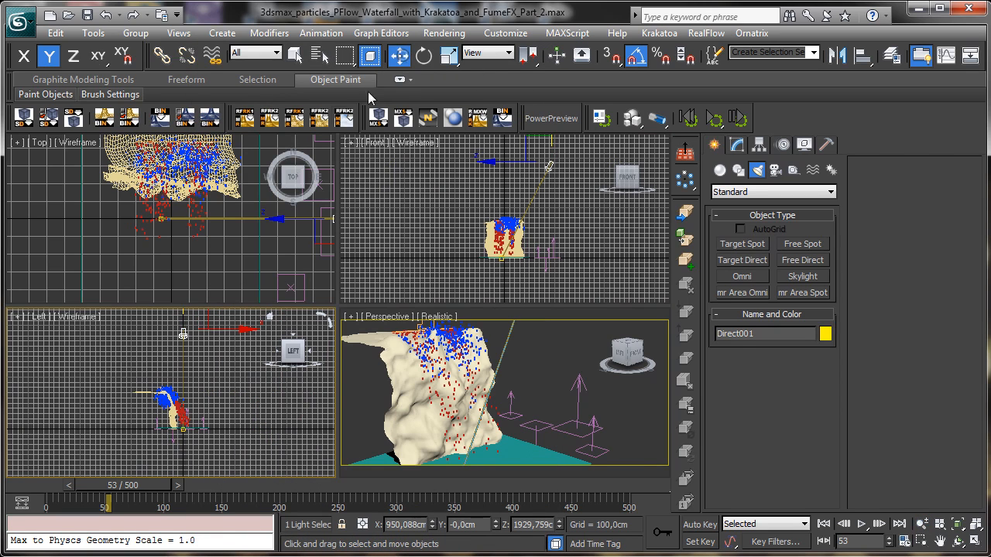
left_click_drag(221, 329, 260, 329)
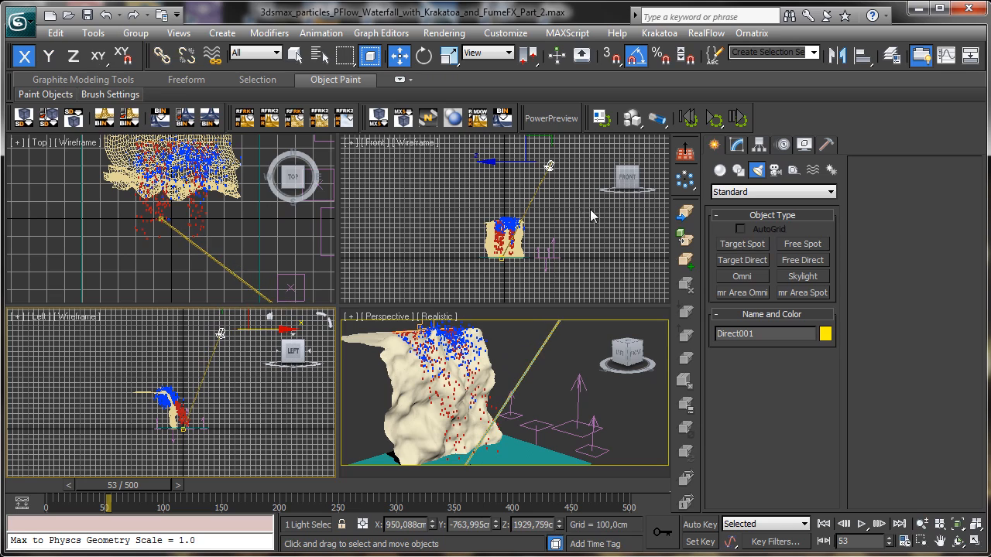
Widen the directional light's cone by setting its Hotspot/Beam to 1000 cm.
left_click(737, 145)
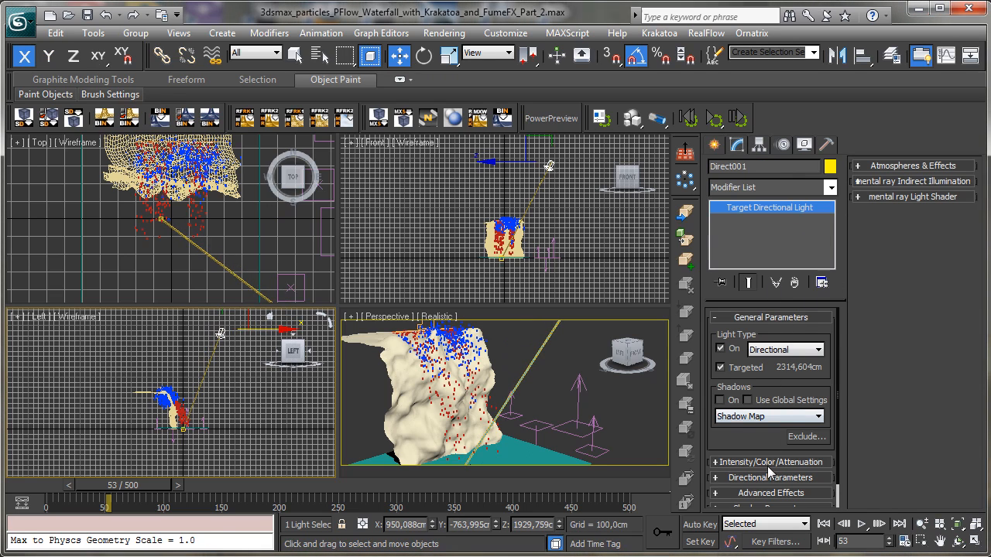
left_click(771, 463)
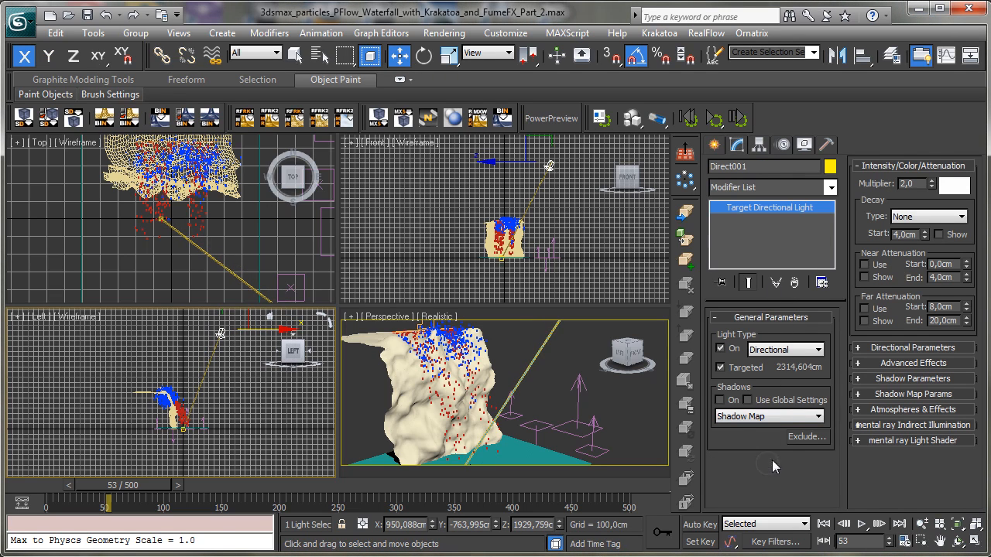
left_click(912, 346)
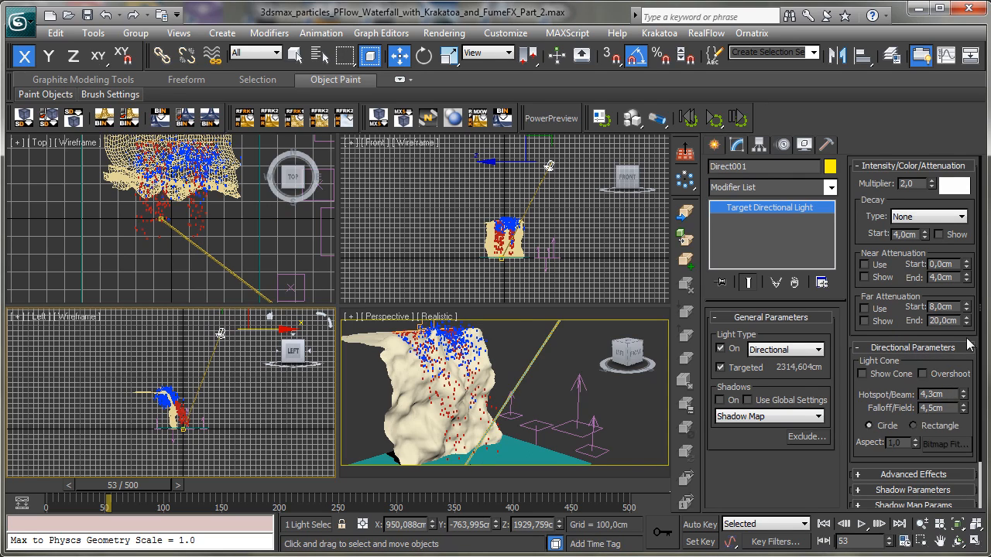
left_click_drag(964, 393, 964, 364)
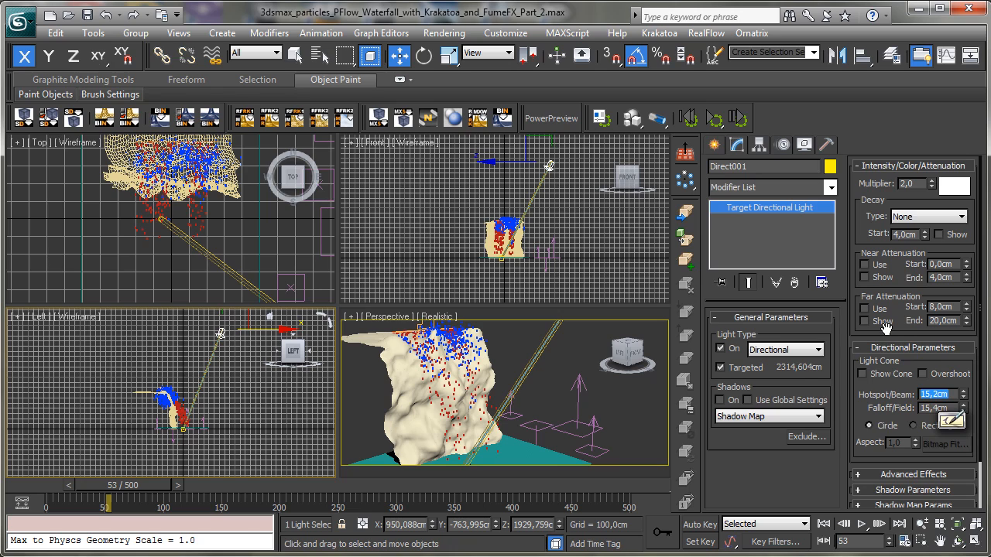
type("500")
key("Return")
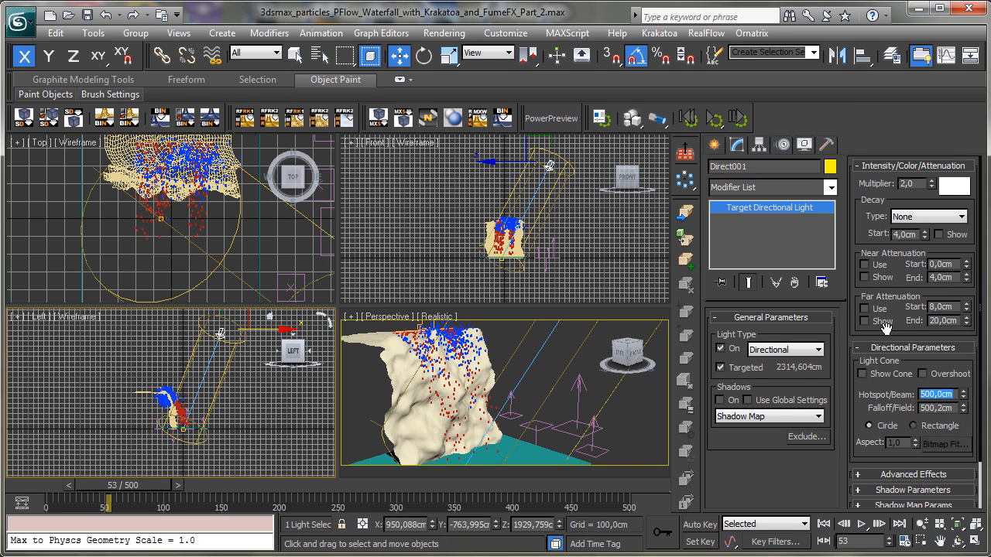
left_click_drag(964, 395, 951, 223)
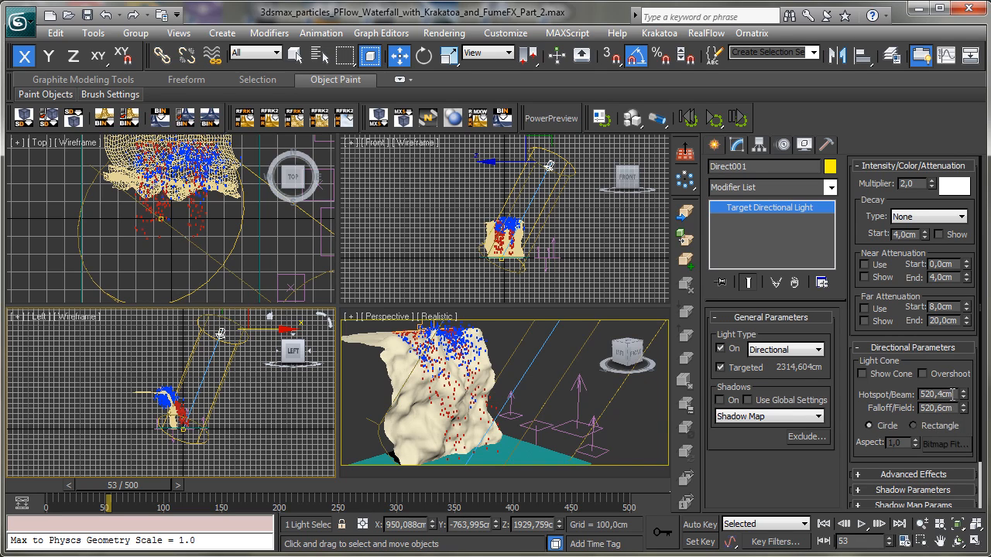
double_click(952, 394)
type("1000")
key("Return")
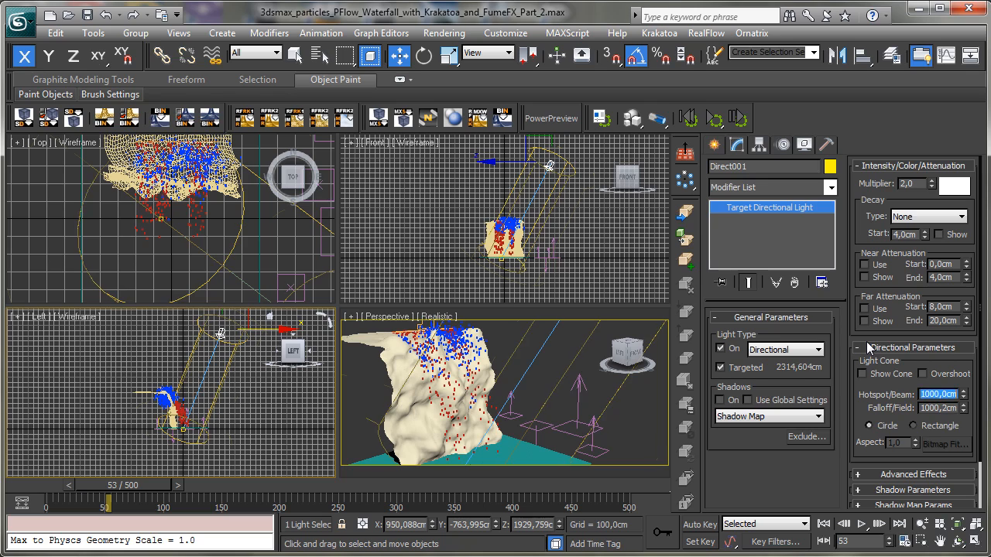
Enable Overshoot and shadows for the directional light.
left_click(922, 374)
left_click(721, 400)
right_click(586, 412)
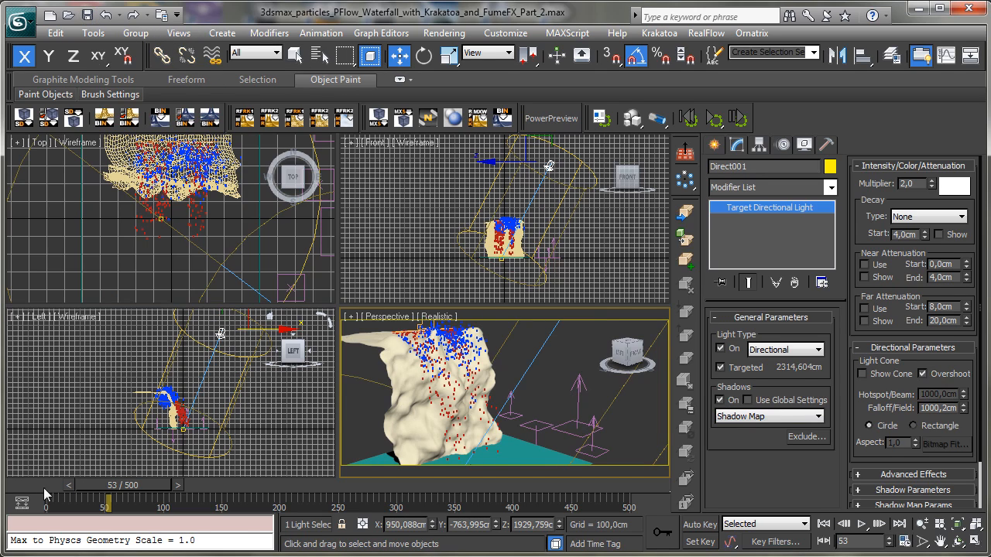
Select the PF_Waterfall source and maximize the Perspective view, playing the particles to frame 35.
left_click(457, 333)
left_click(974, 542)
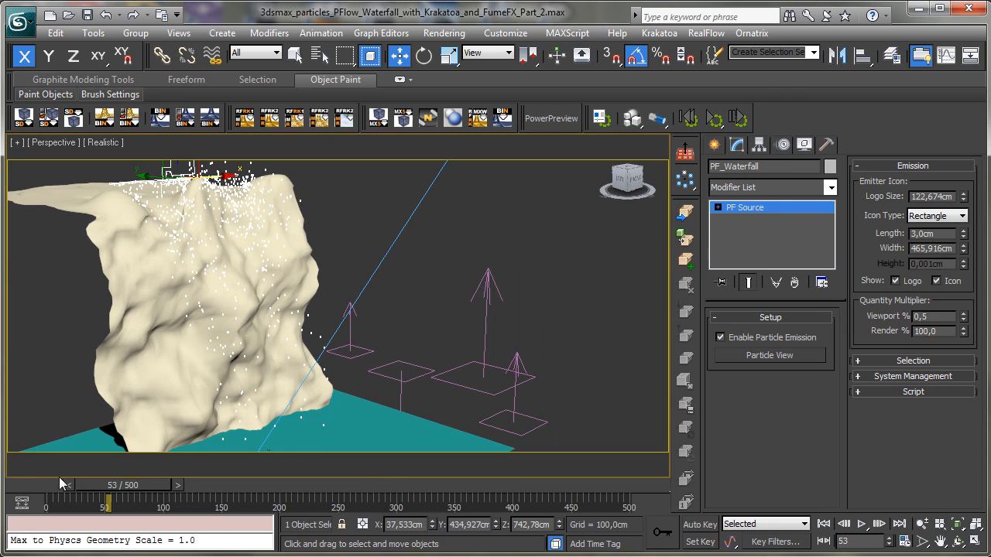
left_click_drag(38, 489, 52, 489)
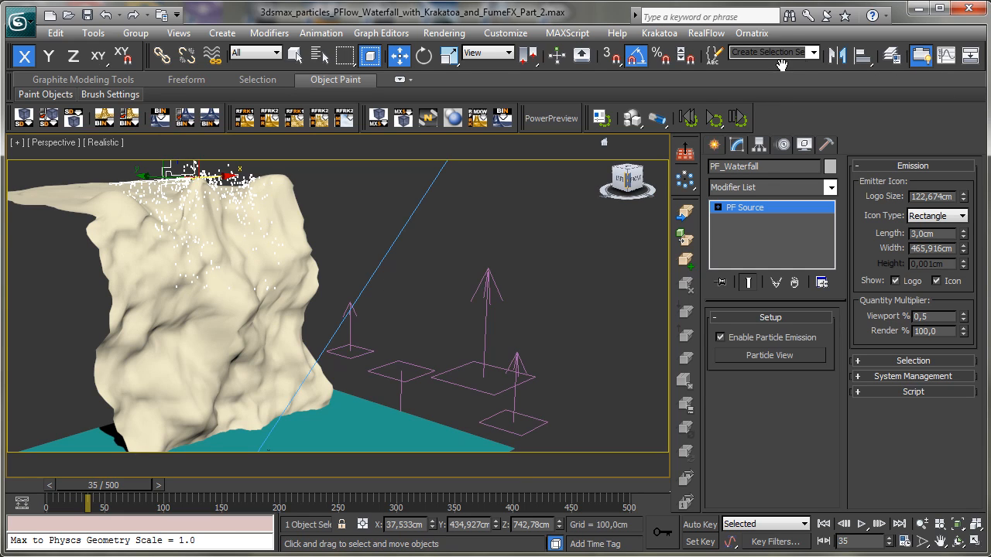
Turn off saving to file and test-render frame 35 of the Perspective view with Krakatoa, dismissing the render windows when done.
left_click_drag(781, 65, 566, 87)
left_click(918, 55)
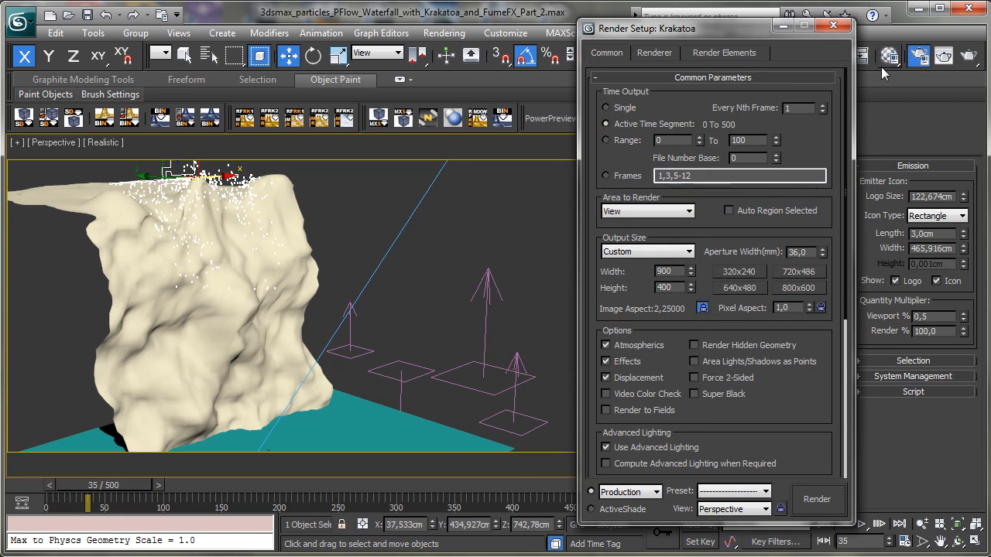
scroll(732, 221, "down", 5)
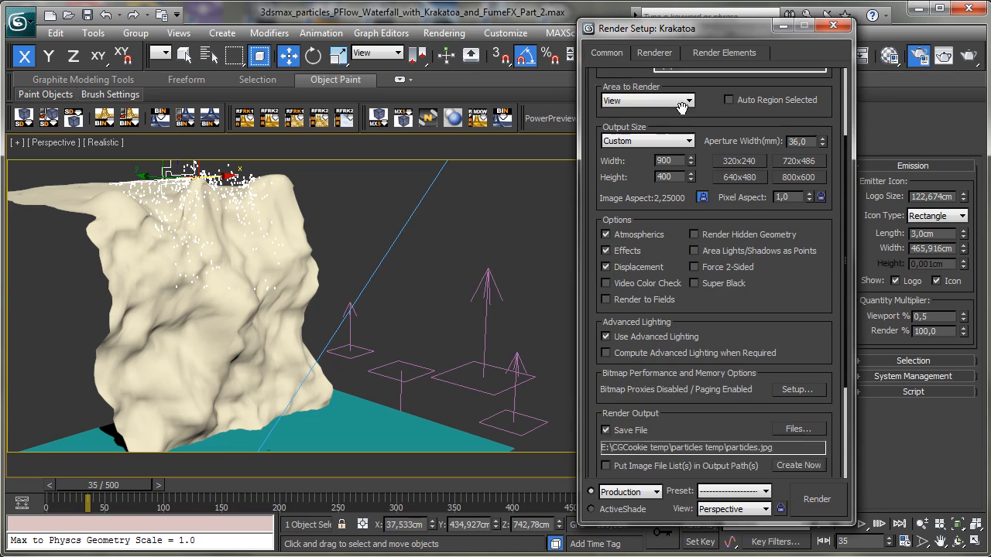
left_click(818, 502)
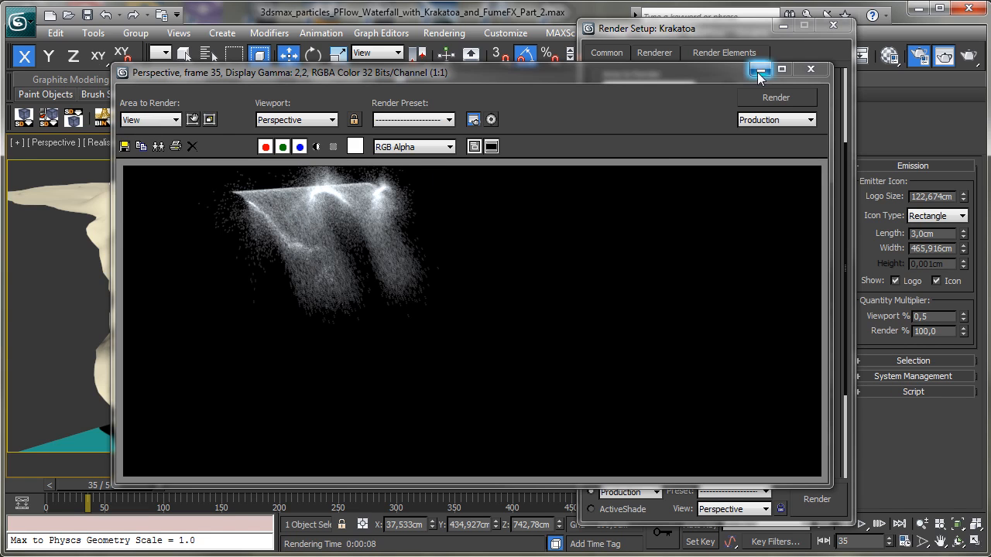
left_click(810, 68)
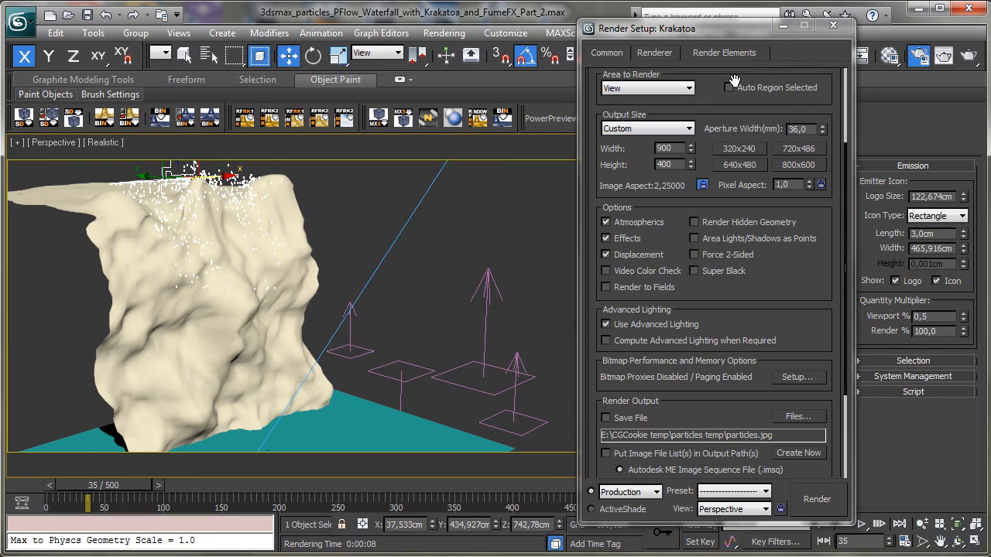
left_click(783, 26)
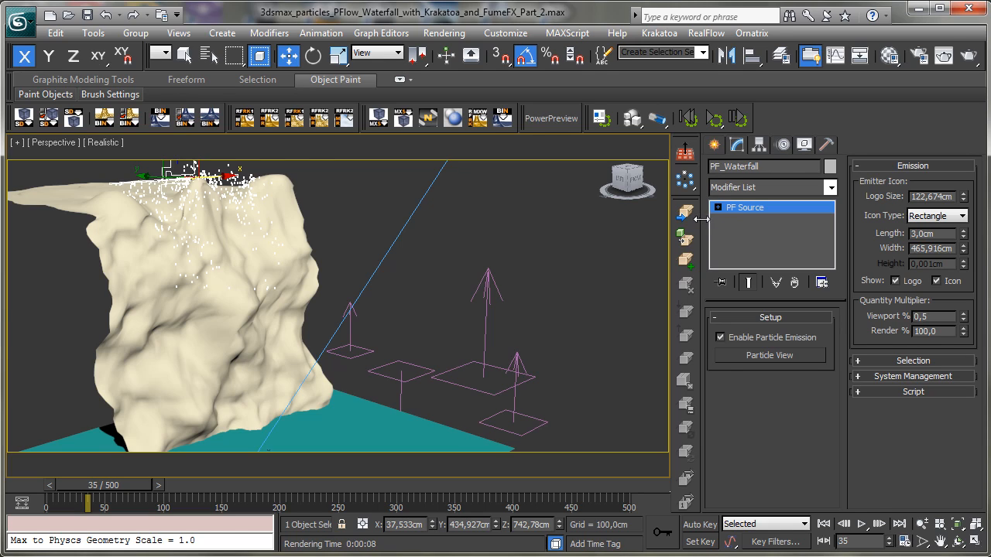
Create a Wind space warp on the ground beside the SuperSpray emitter and the existing winds.
left_click(507, 317)
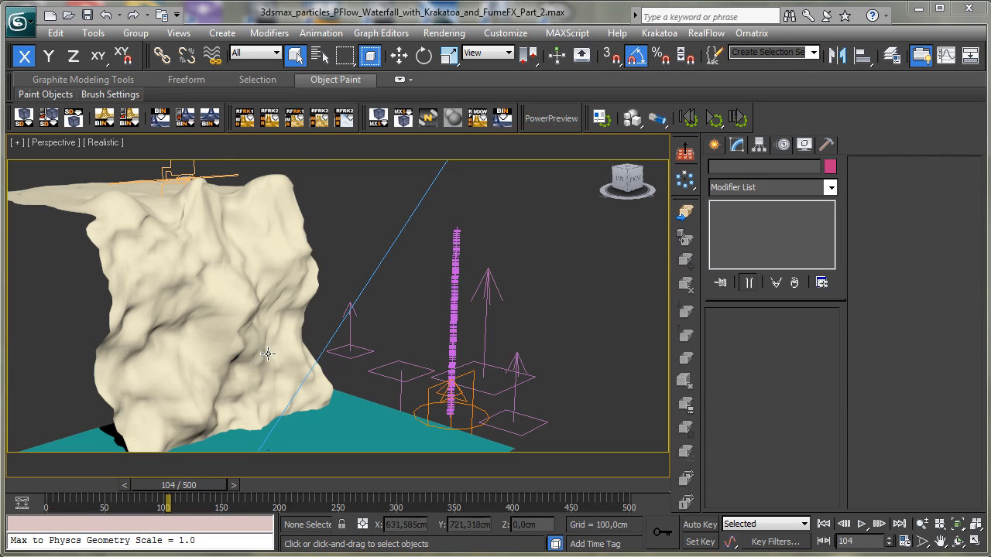
left_click(713, 147)
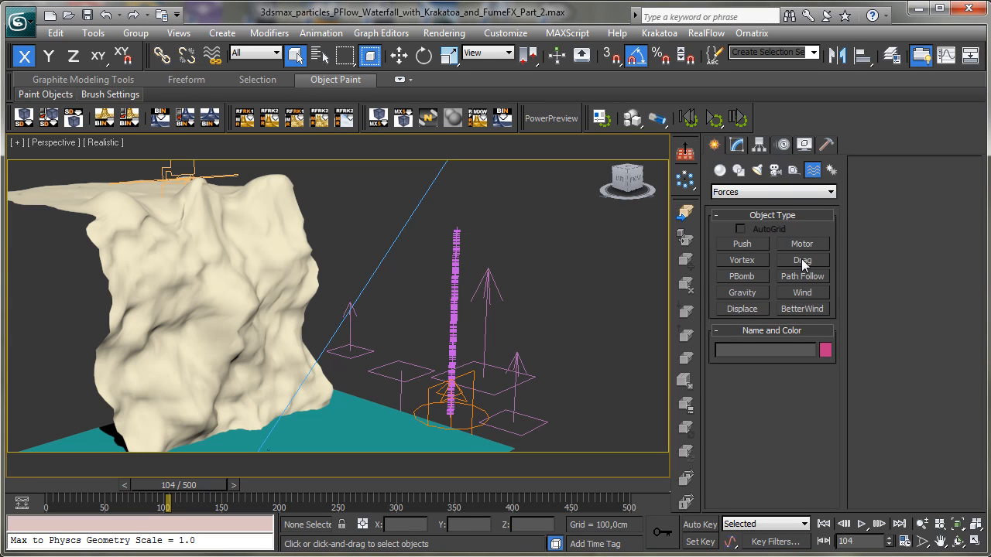
left_click(802, 293)
left_click_drag(580, 413, 597, 393)
left_click(294, 55)
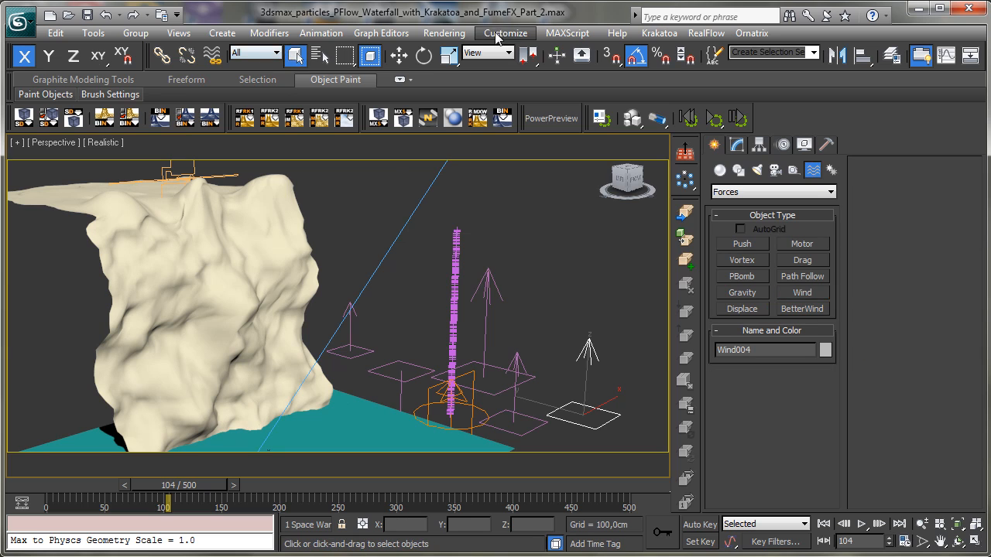
Set the spinner precision to 5 decimals in the general preferences.
left_click(506, 34)
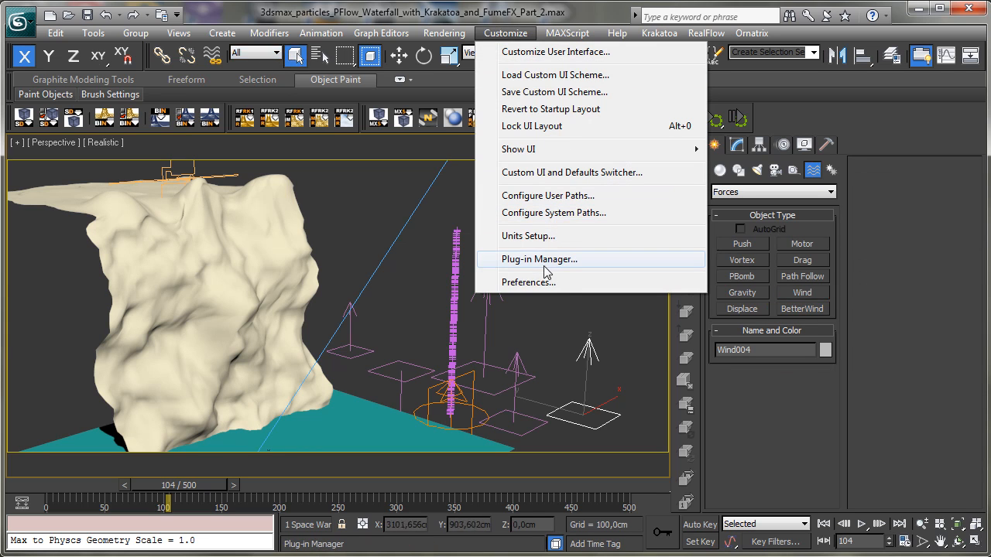
left_click(536, 282)
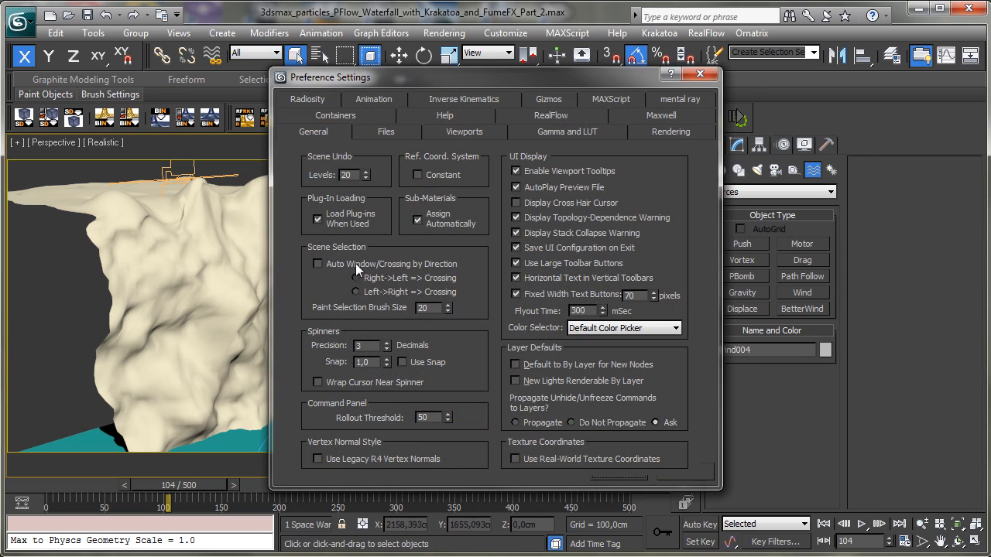
double_click(371, 341)
type("5")
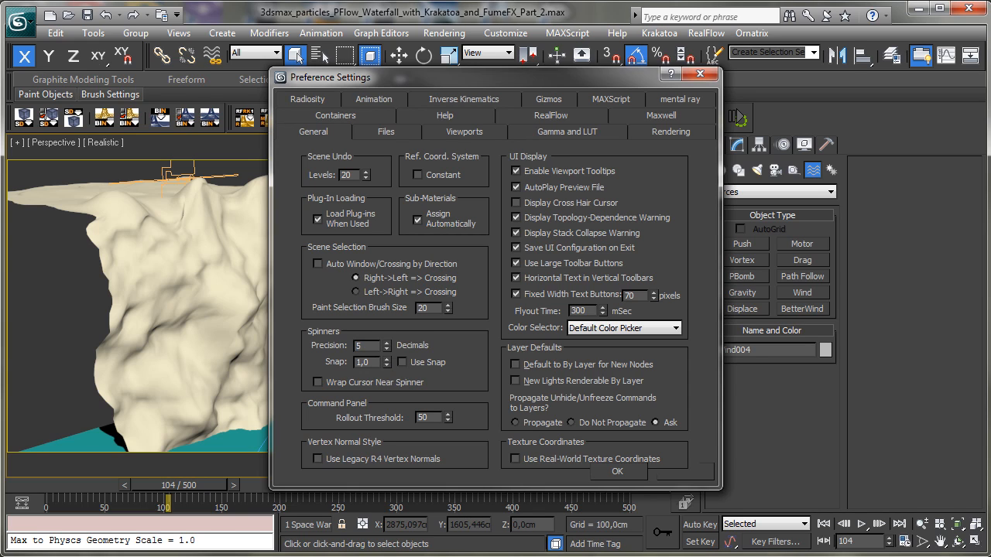
left_click(617, 471)
Set the new wind's turbulence to 2 and adjust its frequency and scale.
left_click(737, 148)
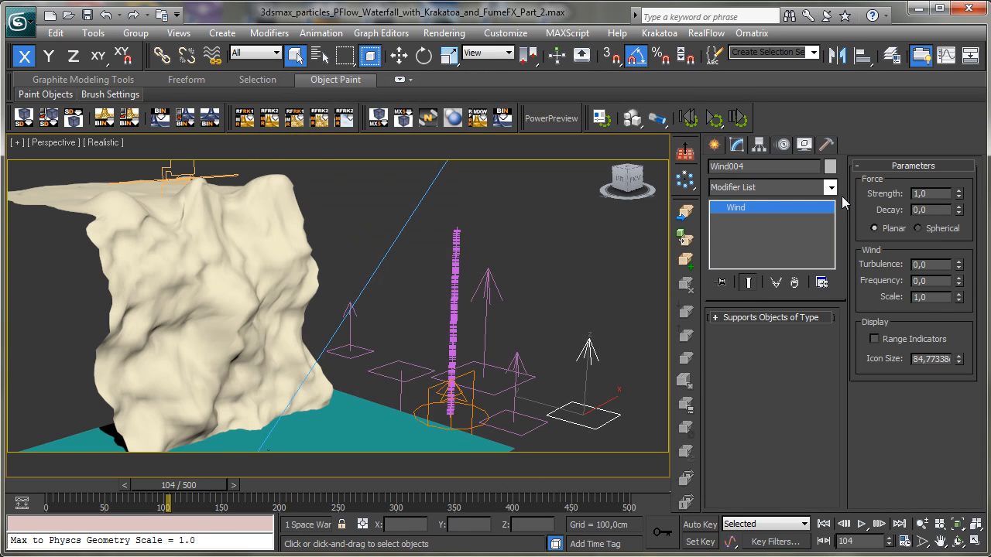
double_click(934, 264)
type("2")
double_click(926, 280)
double_click(934, 296)
Bind the SuperSpray to the new wind and preview its particles up to frame 191, returning to frame 0.
left_click(211, 56)
left_click_drag(456, 329, 587, 358)
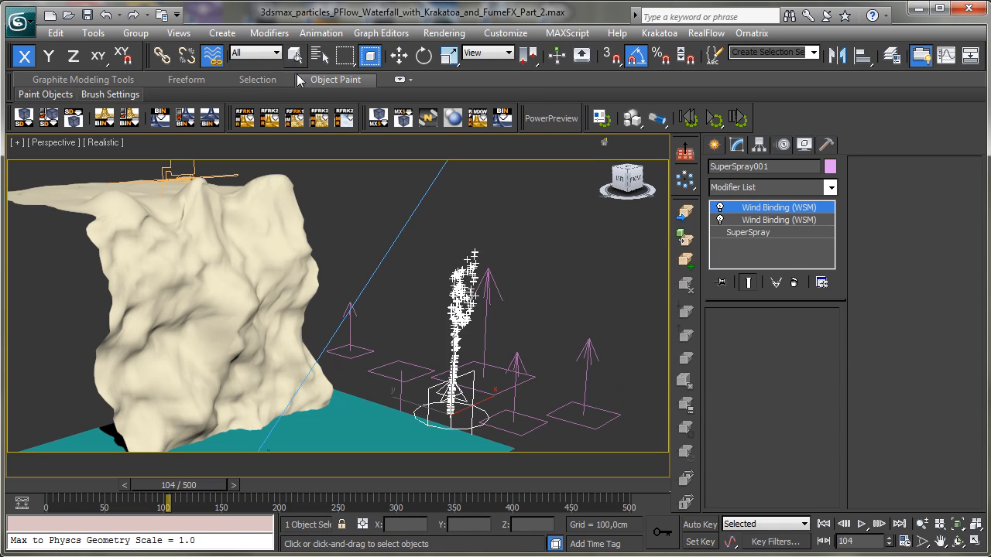
left_click(295, 56)
left_click_drag(33, 484, 226, 458)
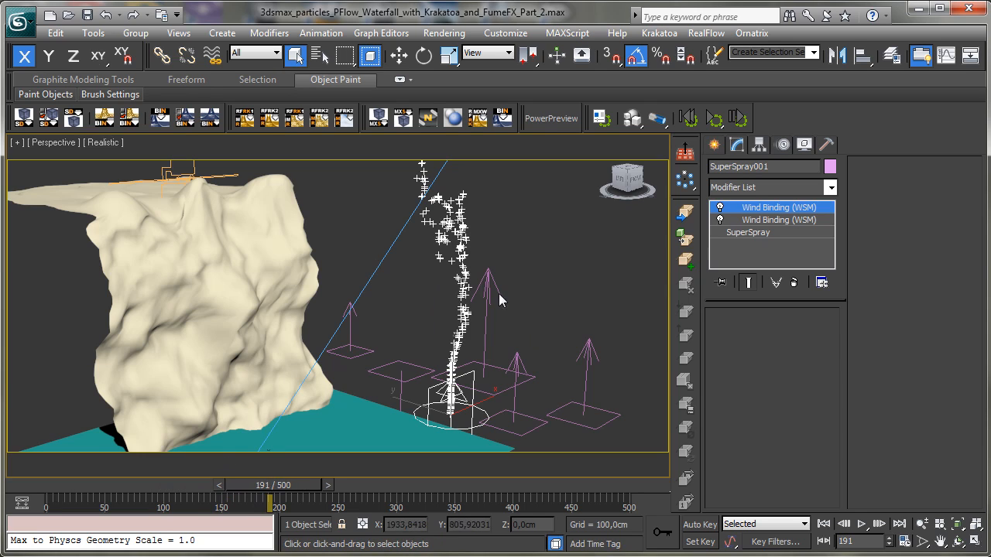
left_click(28, 488)
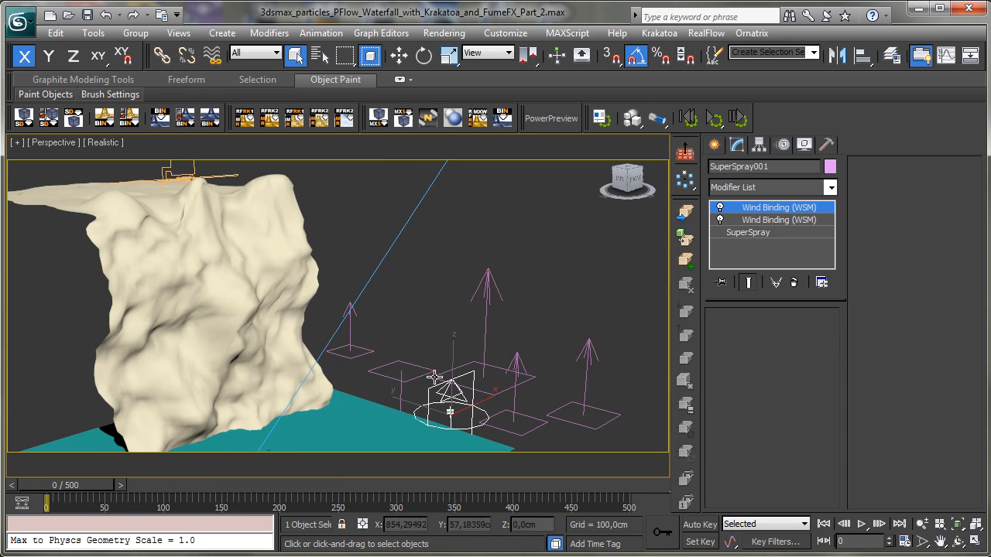
Add Wind004 to the Force 002 operator of PF_Waterfall and run the particles to frame 46 with emission enabled.
left_click(161, 170)
left_click(756, 355)
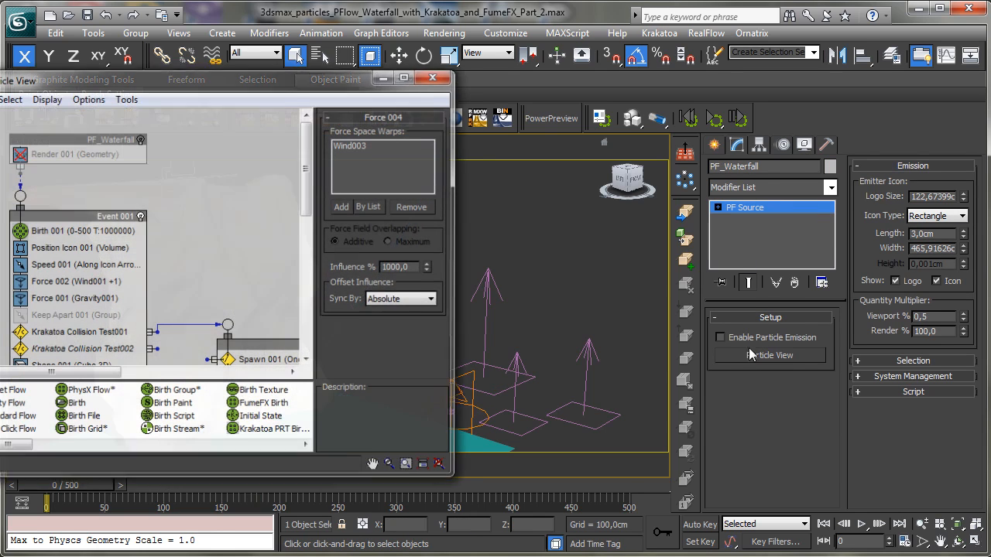
left_click_drag(264, 87, 335, 88)
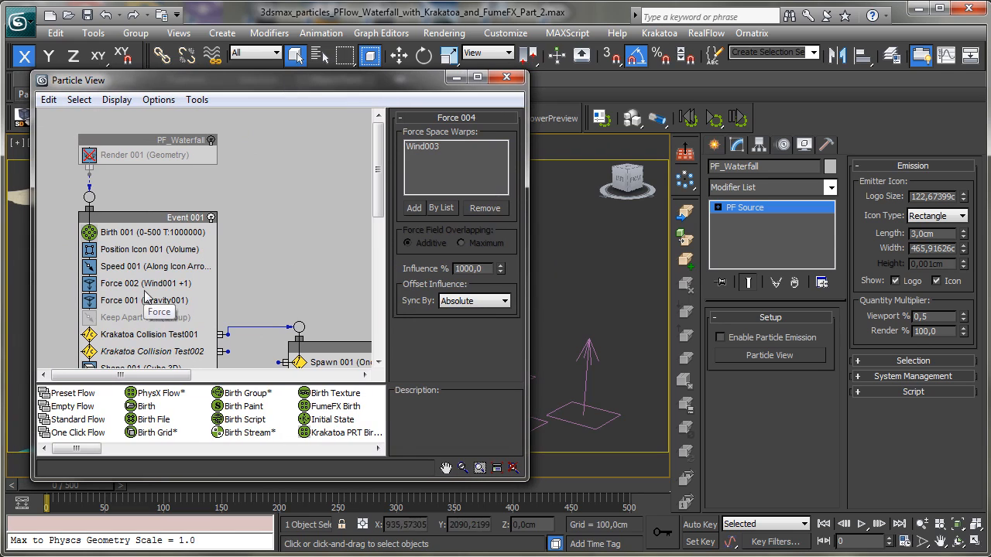
left_click(184, 287)
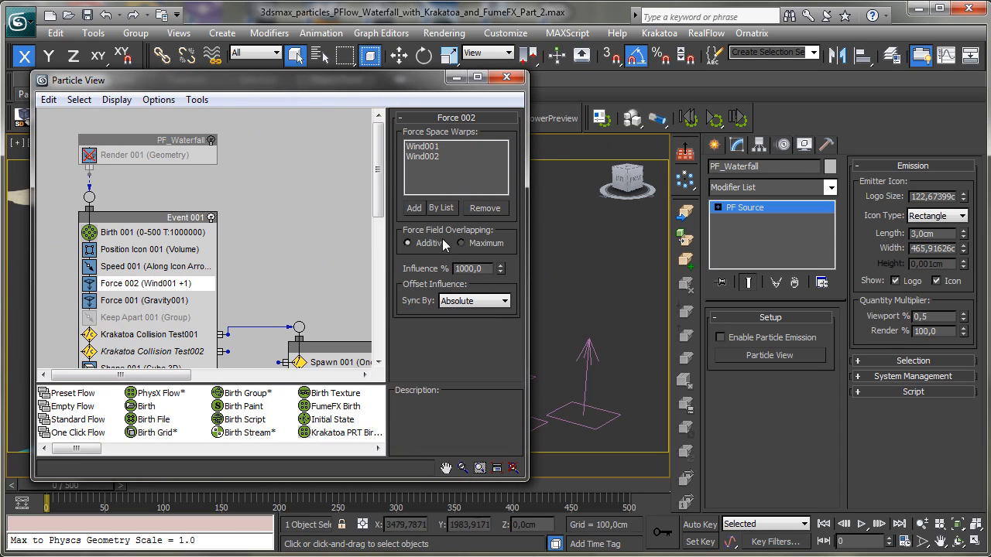
left_click(414, 208)
left_click(592, 348)
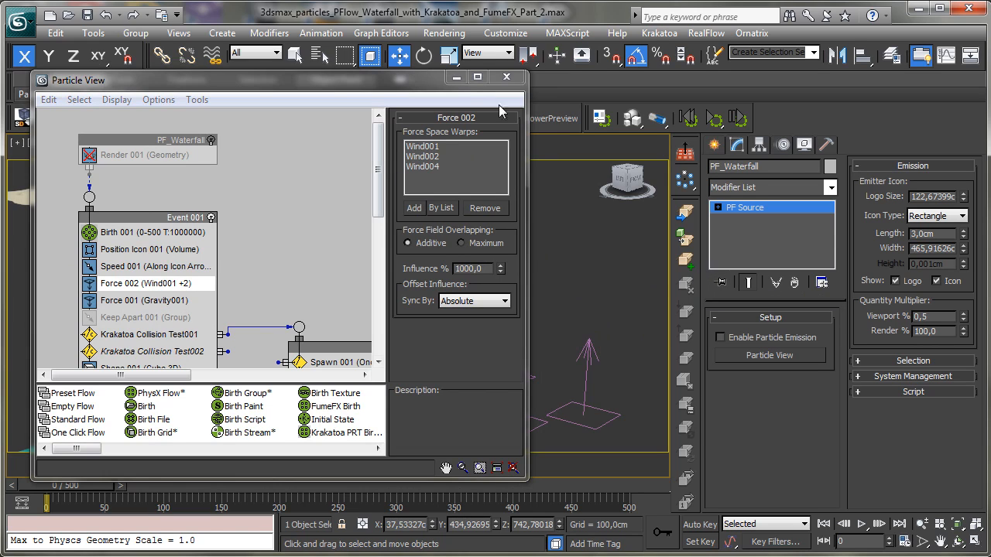
left_click(457, 77)
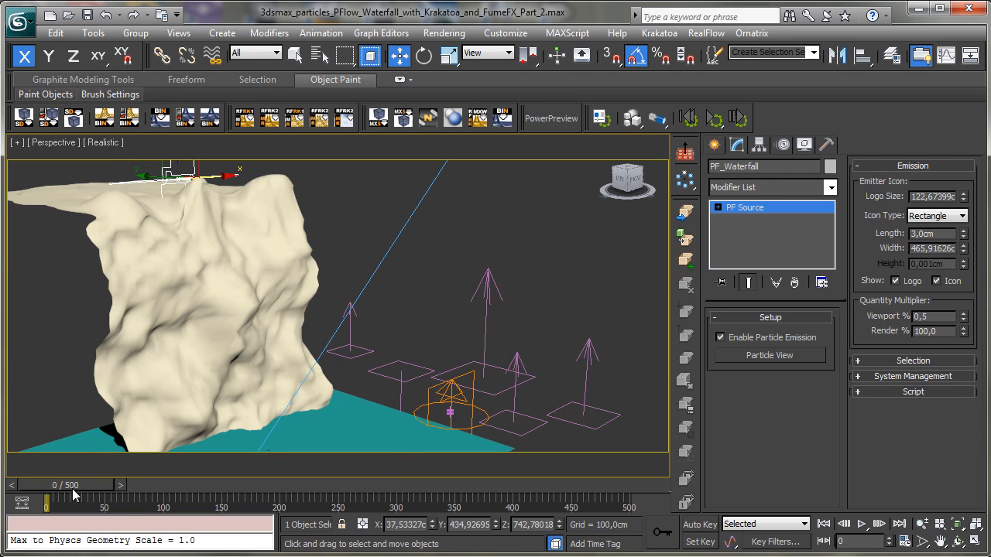
left_click_drag(74, 496, 126, 486)
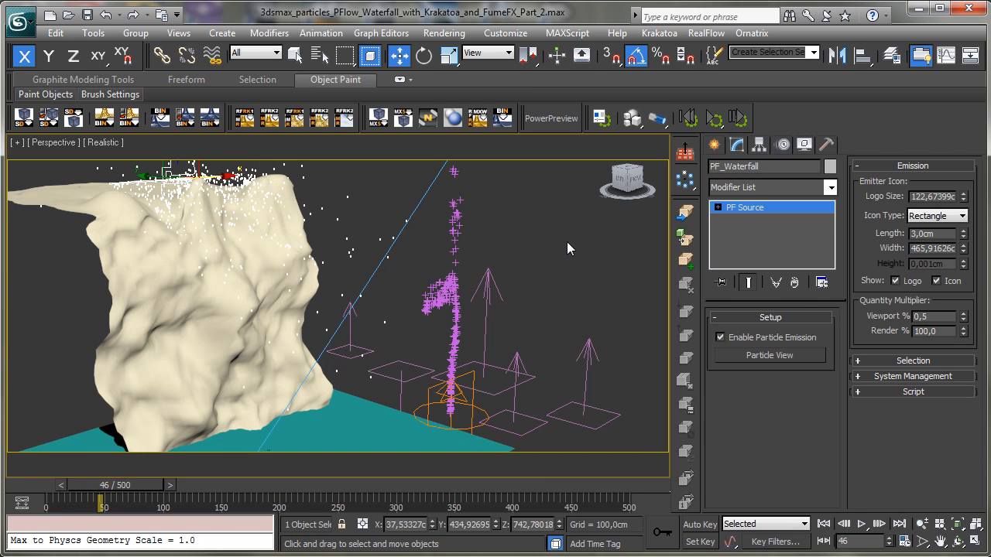
Delete the SuperSpray test emitter and test-render frame 46 of the Perspective view, dismissing the render window when done.
left_click(439, 294)
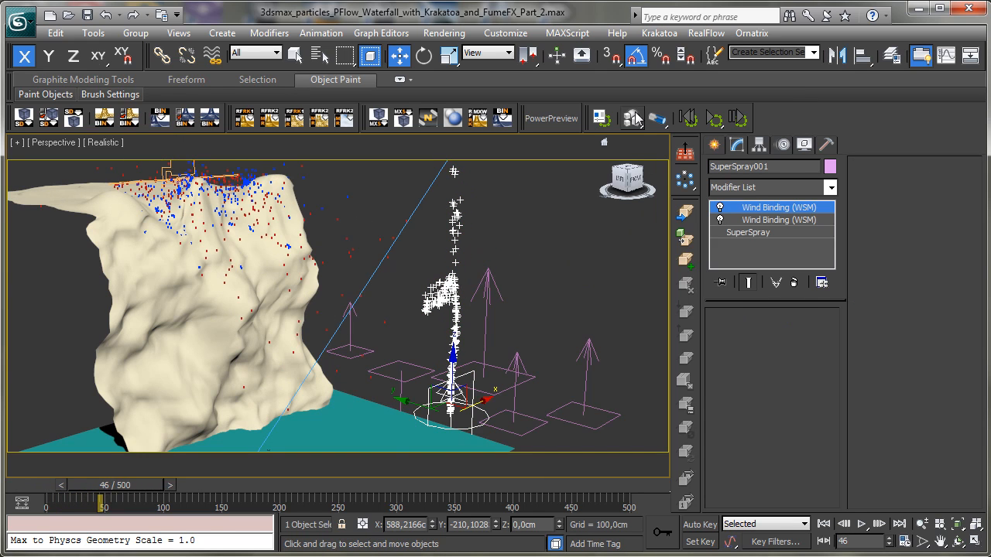
key("Delete")
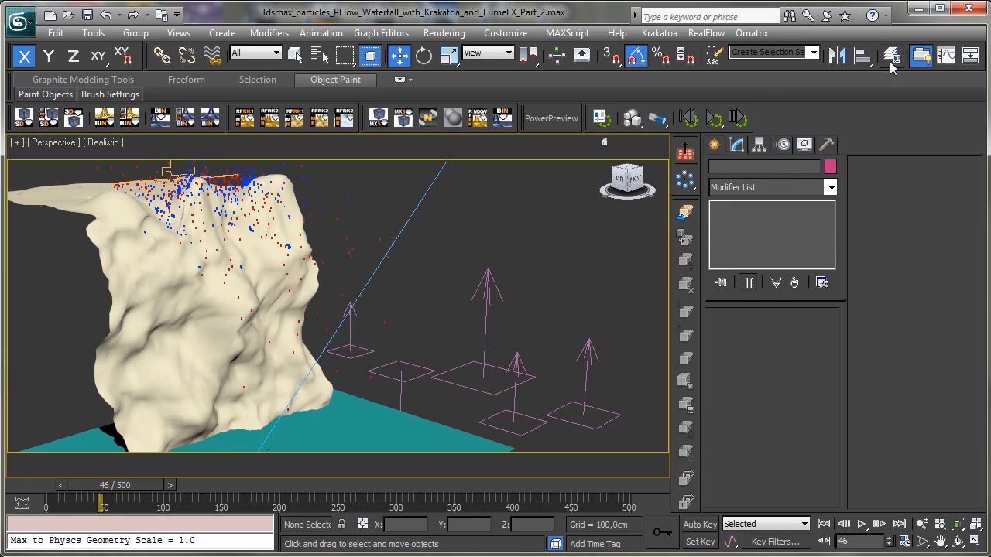
left_click(969, 55)
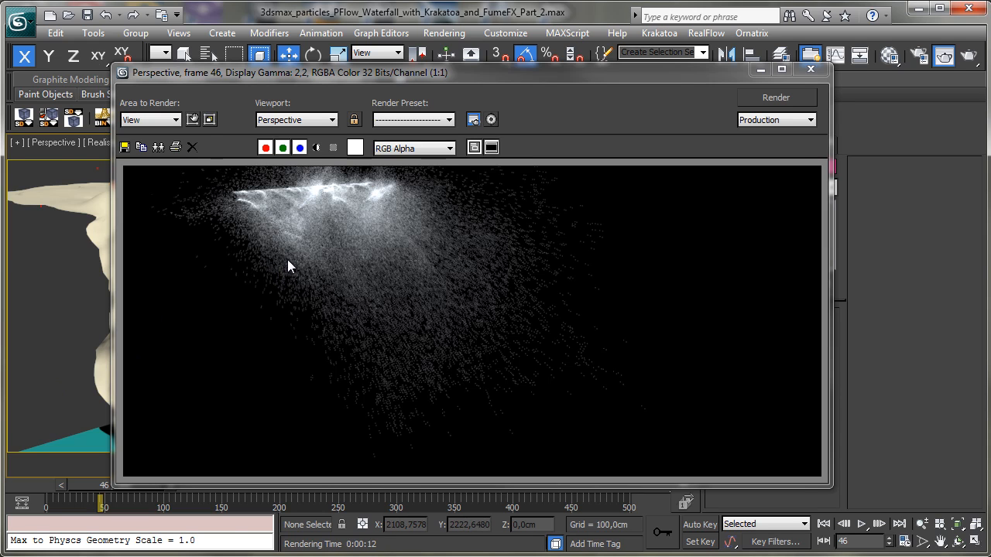
left_click(761, 69)
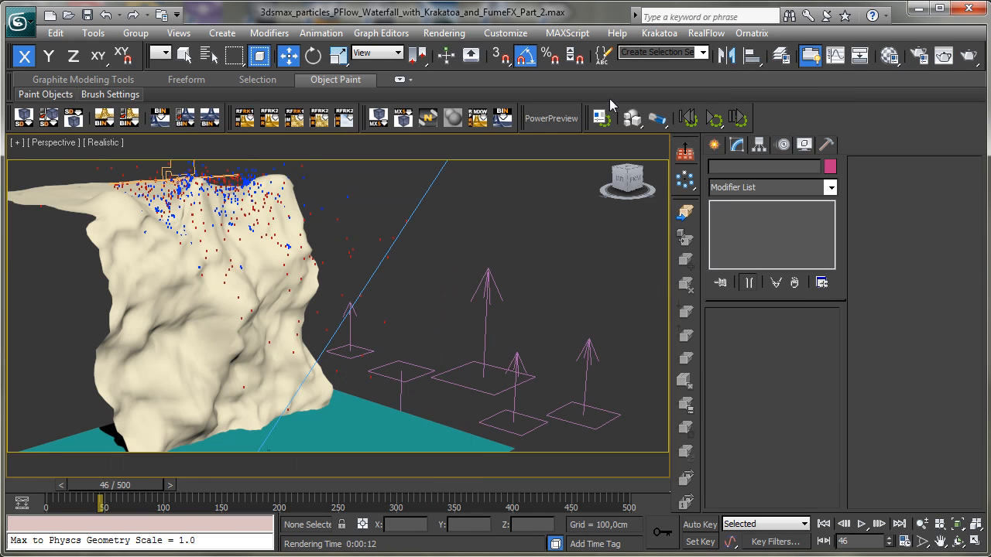
Return to frame 0 and open Particle View for the PF_Waterfall source.
left_click(23, 487)
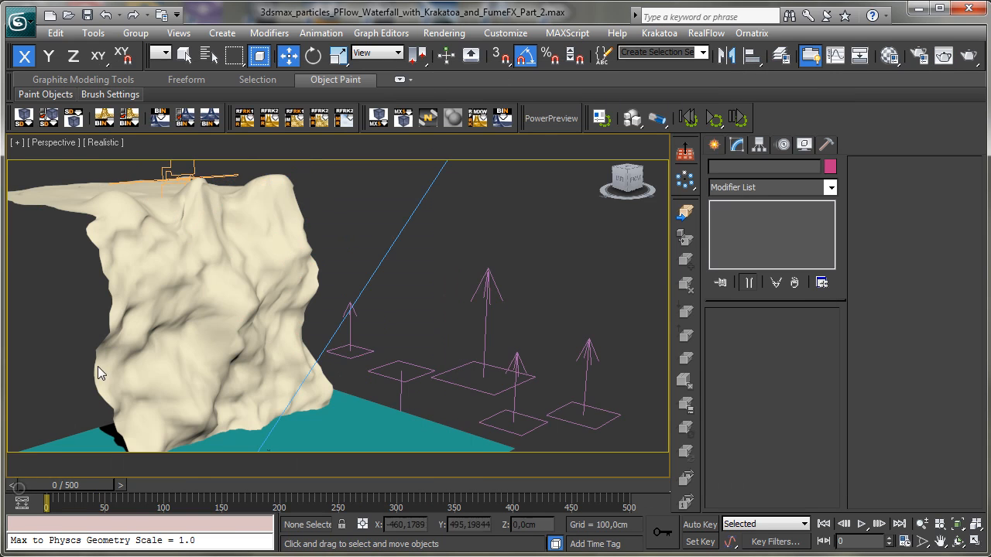
left_click(194, 168)
left_click(755, 357)
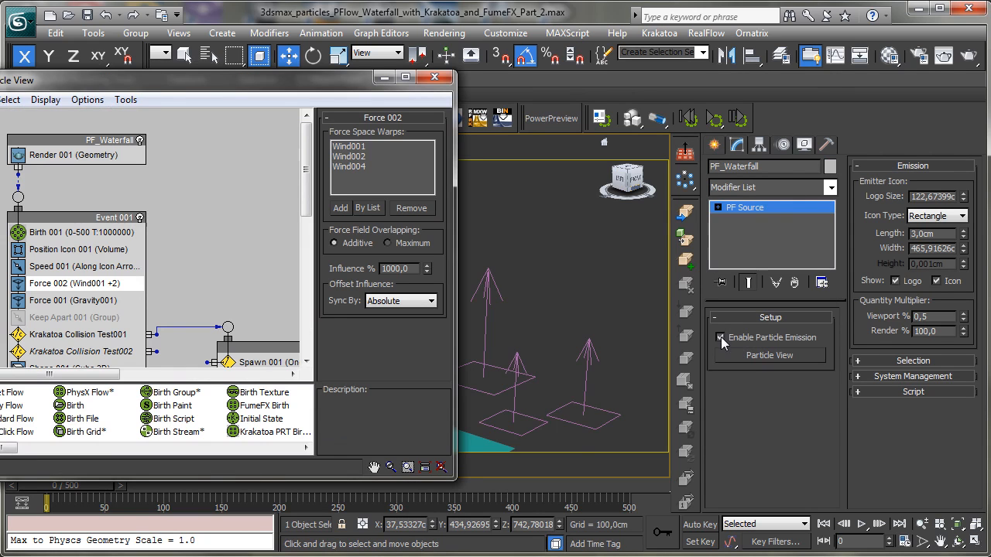
Remove the Wind004 space warp from the Force 002 operator in Event 001.
left_click_drag(155, 80, 280, 71)
left_click(535, 184)
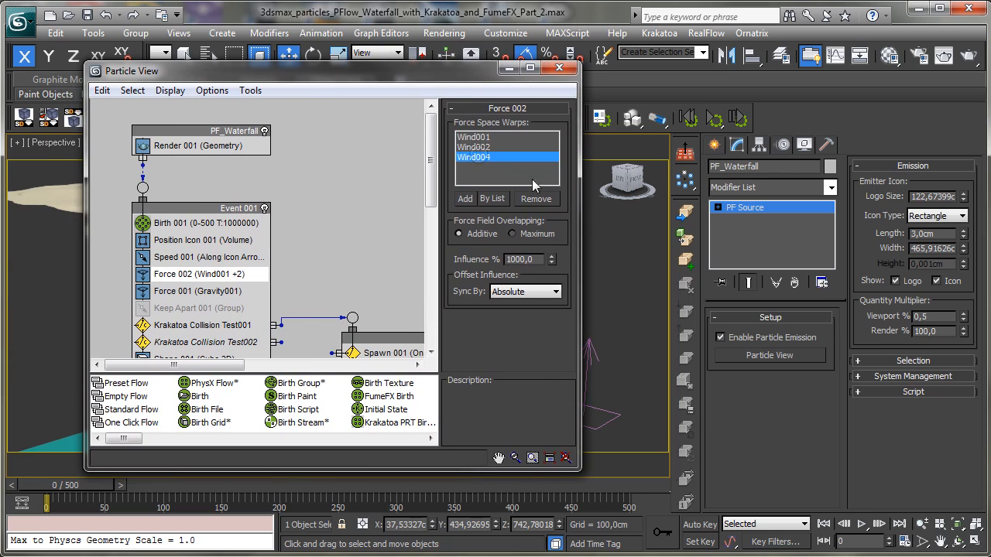
left_click(535, 199)
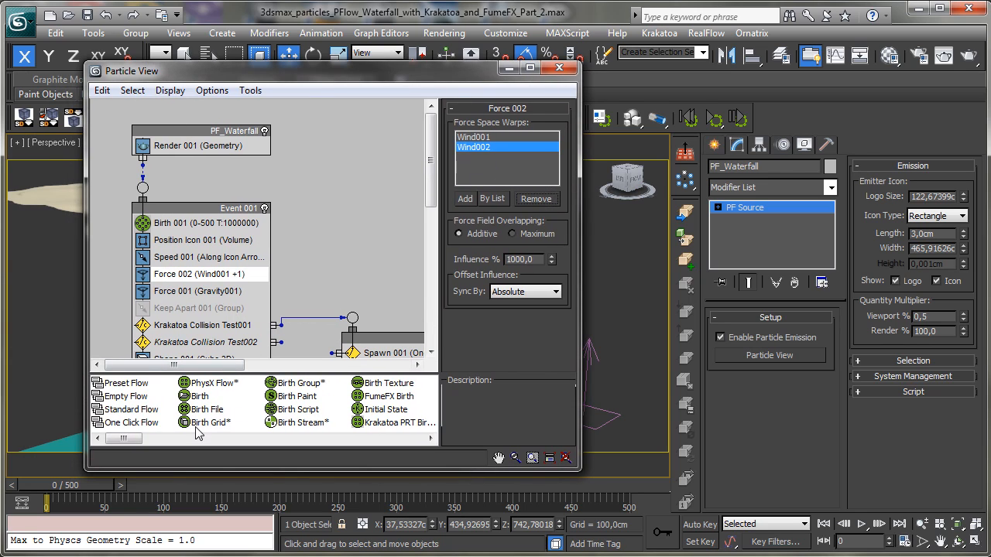
Insert a Force operator between Force 002 and the gravity force in Event 001, and assign Wind004 to it.
left_click(328, 439)
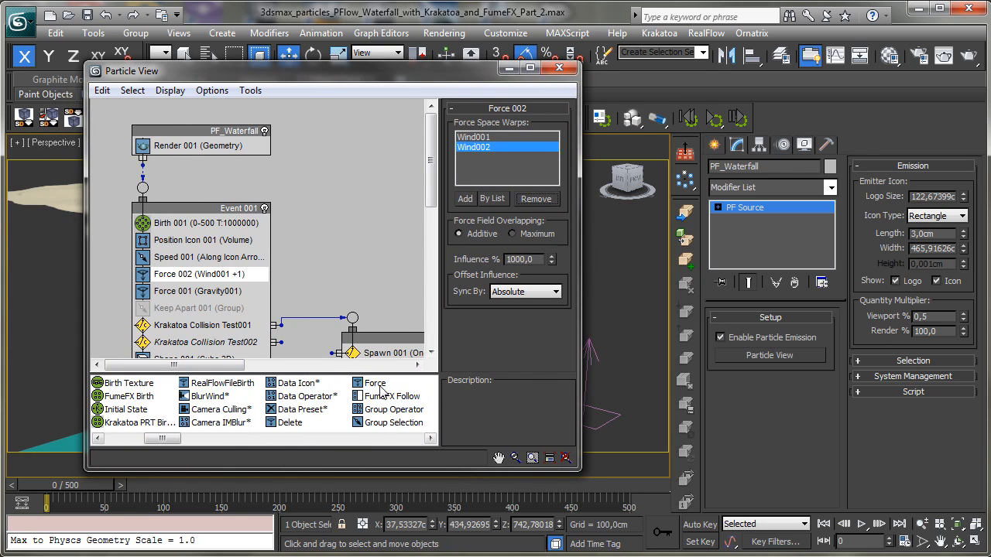
left_click_drag(374, 383, 214, 298)
left_click(214, 297)
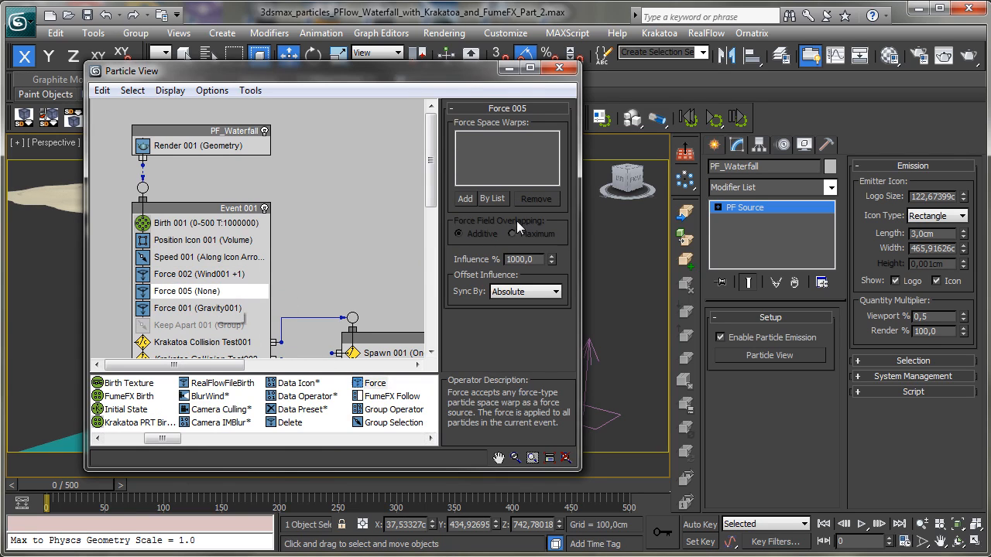
left_click_drag(464, 76, 302, 111)
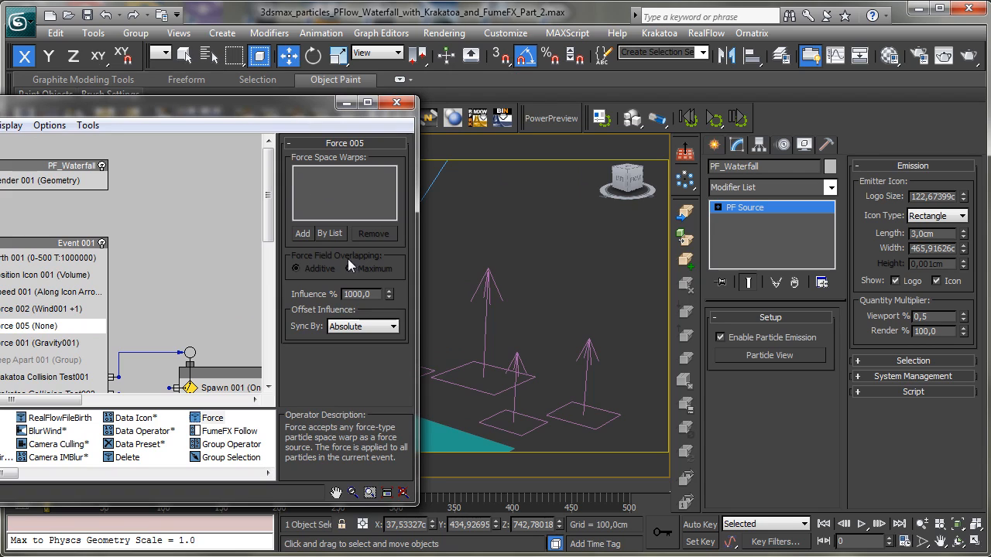
left_click(304, 234)
left_click(586, 383)
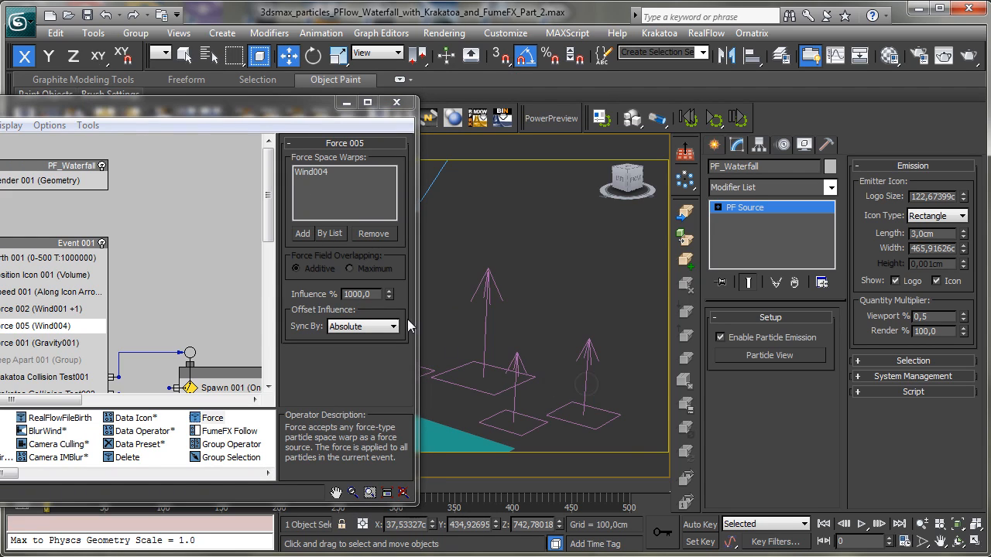
Set the influence of the Wind004 force in Event 001 to 350 % and preview the particles at frame 80.
double_click(370, 294)
type("350")
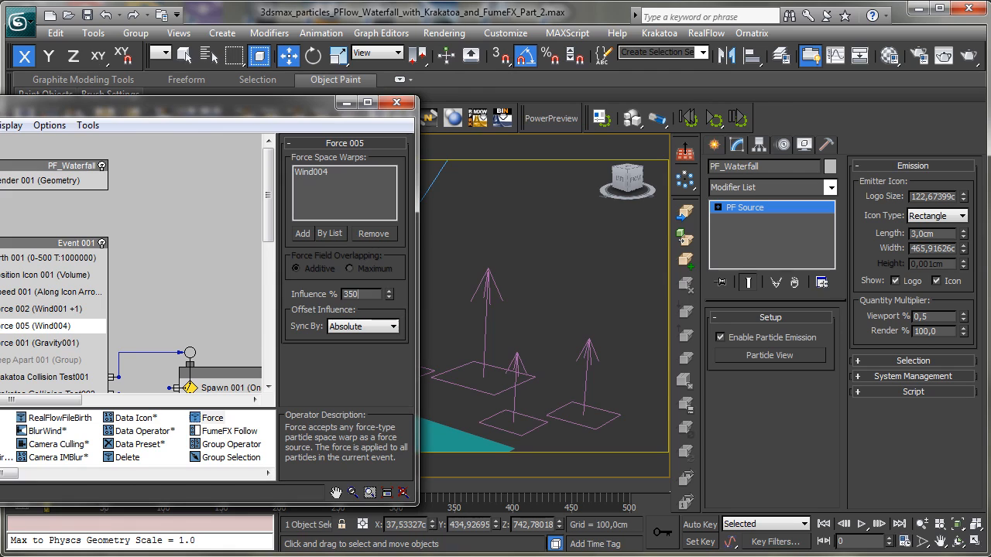
key("Return")
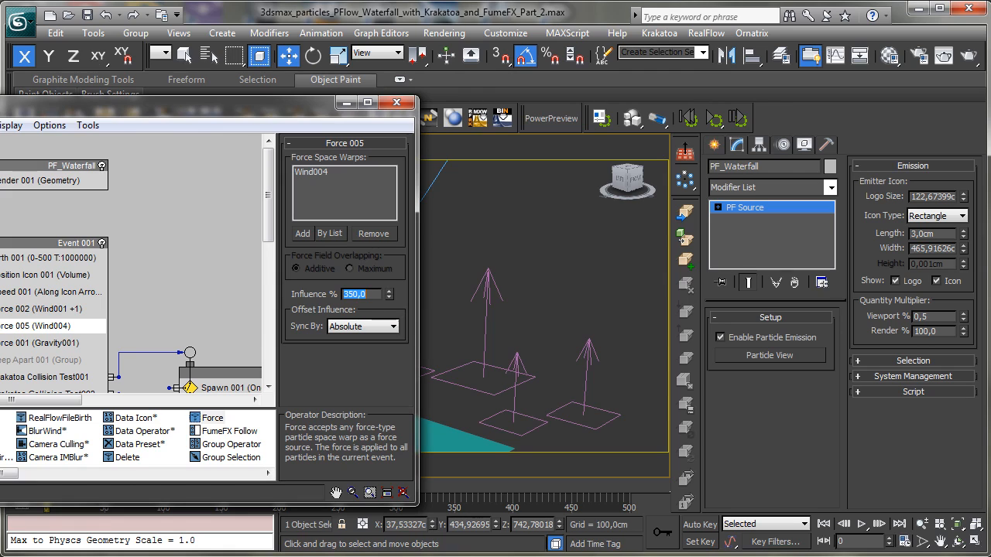
left_click(348, 104)
left_click_drag(58, 486, 144, 478)
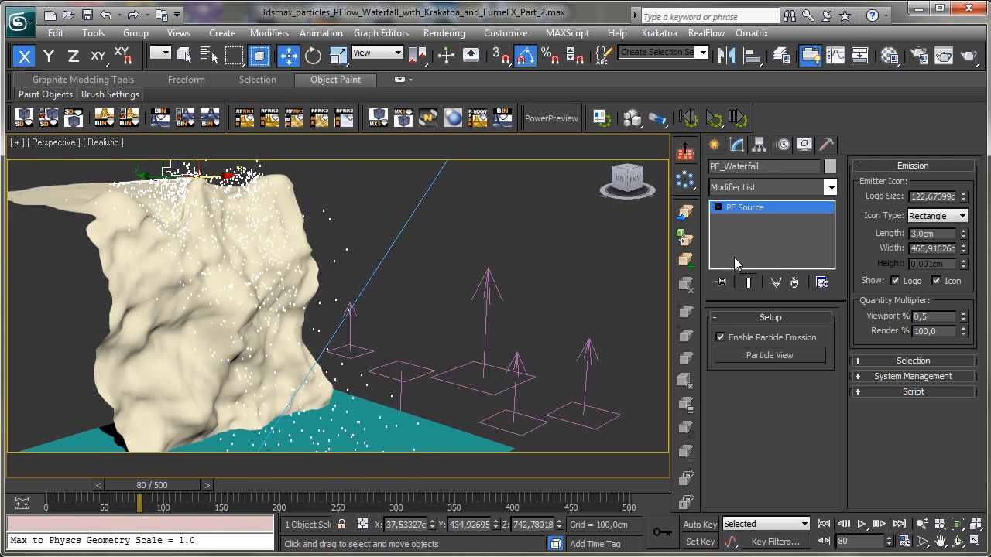
Copy the Wind004 force operator from Event 001 and paste it between Force 004 and Force 003 in Event 002.
left_click(745, 355)
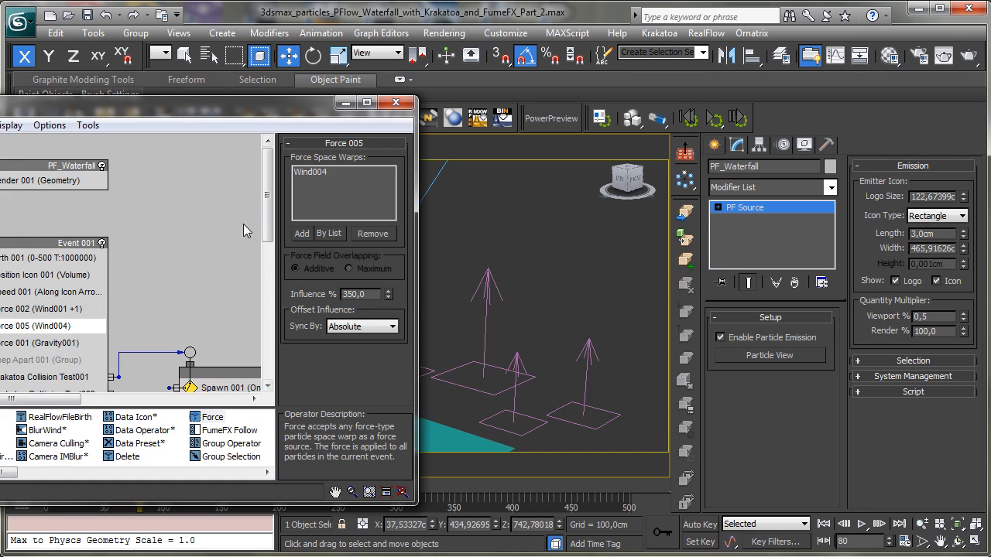
left_click_drag(273, 211, 273, 257)
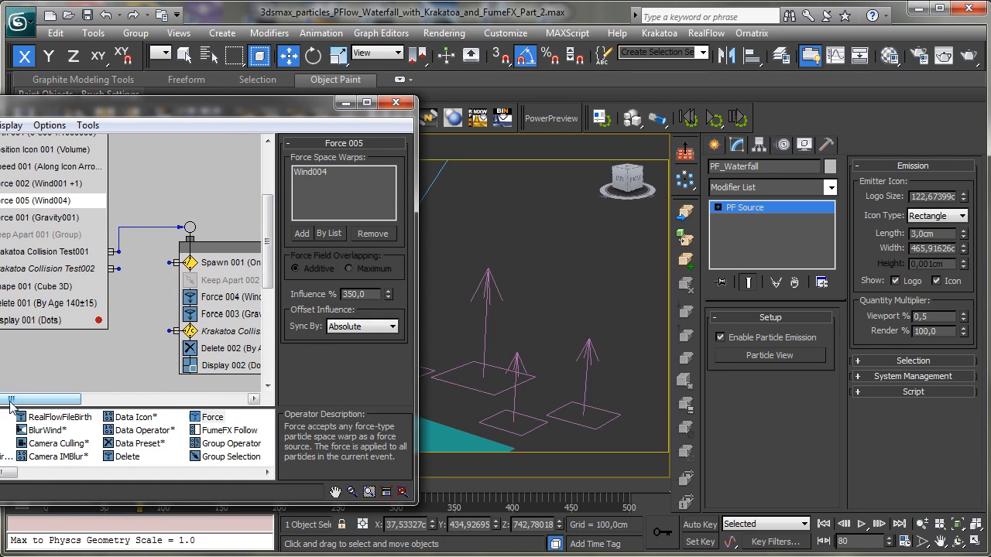
left_click_drag(194, 102, 264, 96)
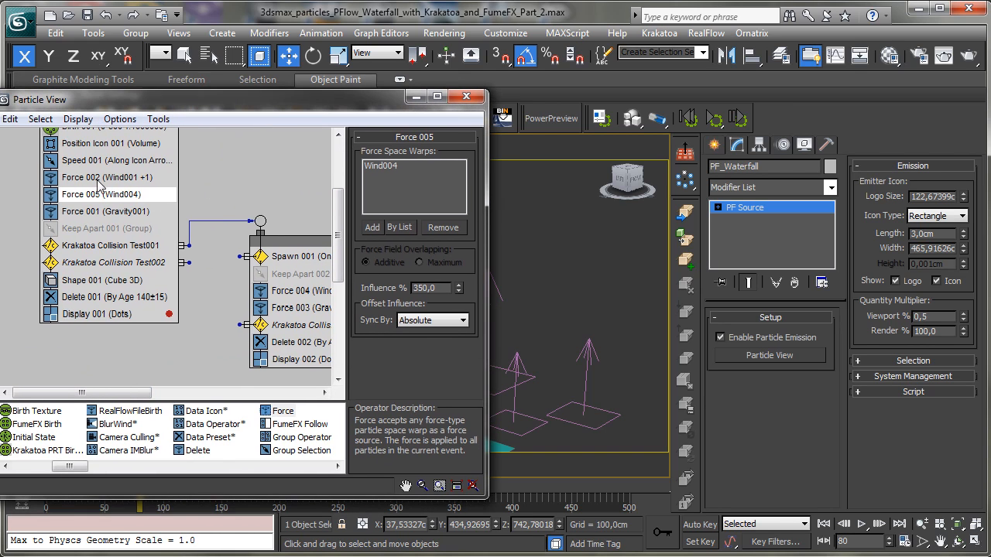
right_click(92, 198)
left_click(141, 320)
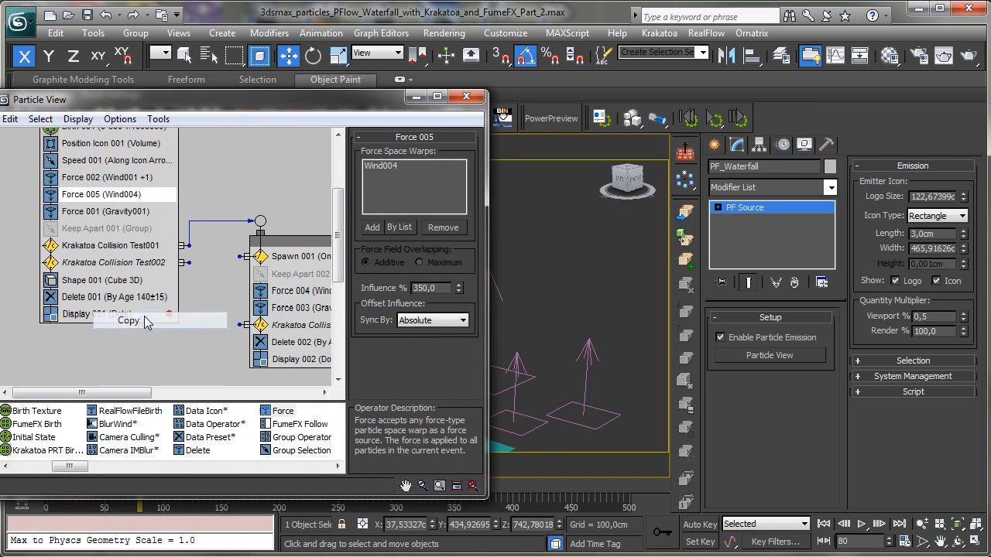
right_click(293, 300)
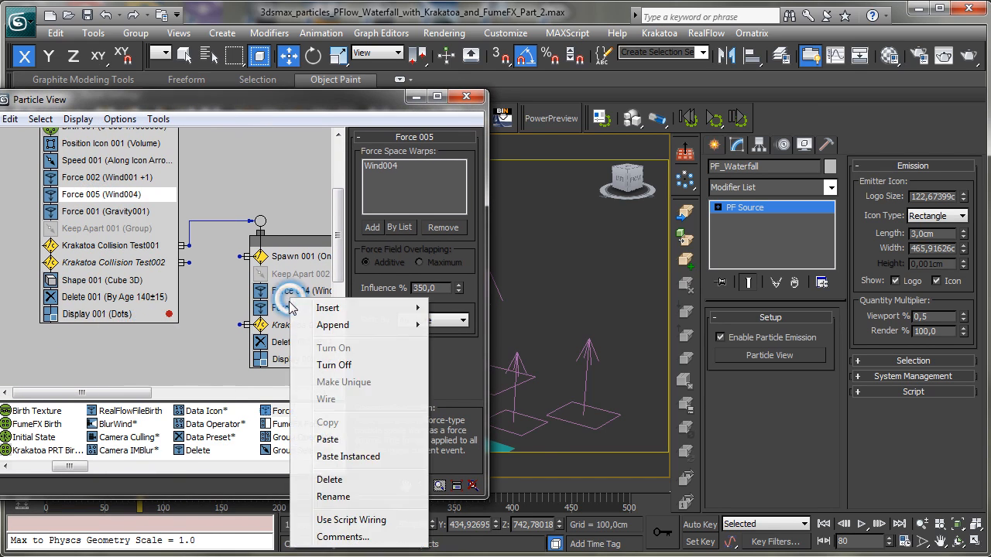
left_click(343, 439)
left_click(416, 96)
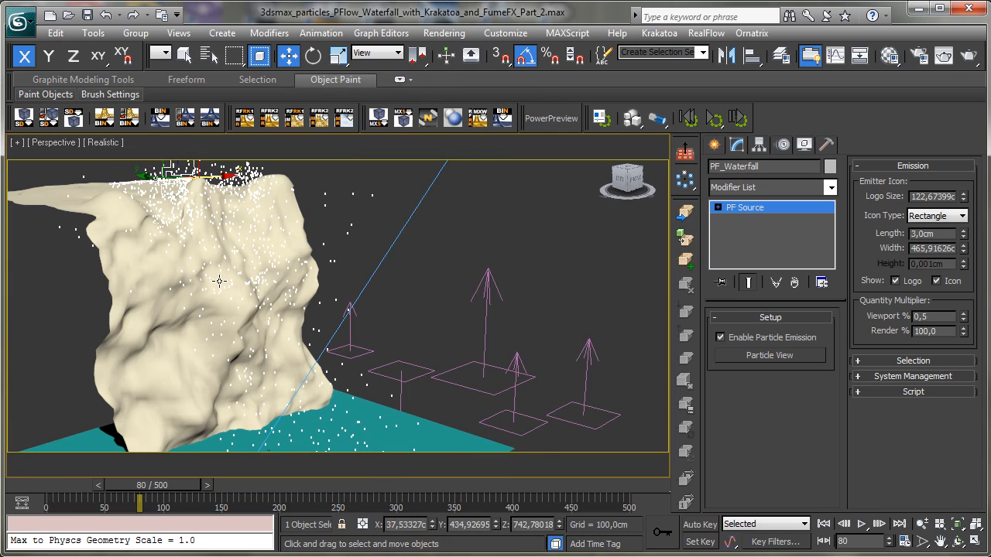
Move the animation to frame 62 and render the perspective view with Krakatoa to check the spray.
left_click_drag(44, 487, 86, 485)
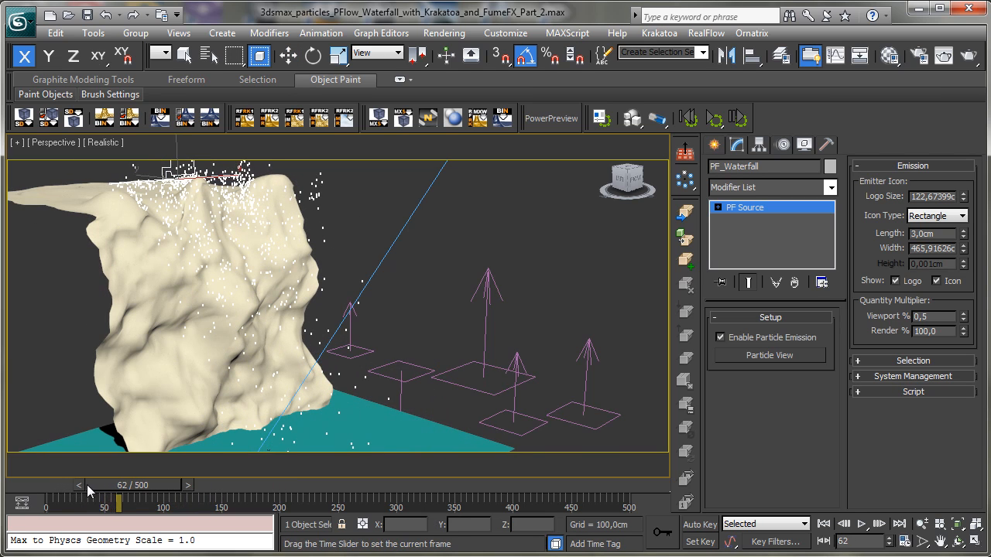
key("w")
left_click(918, 54)
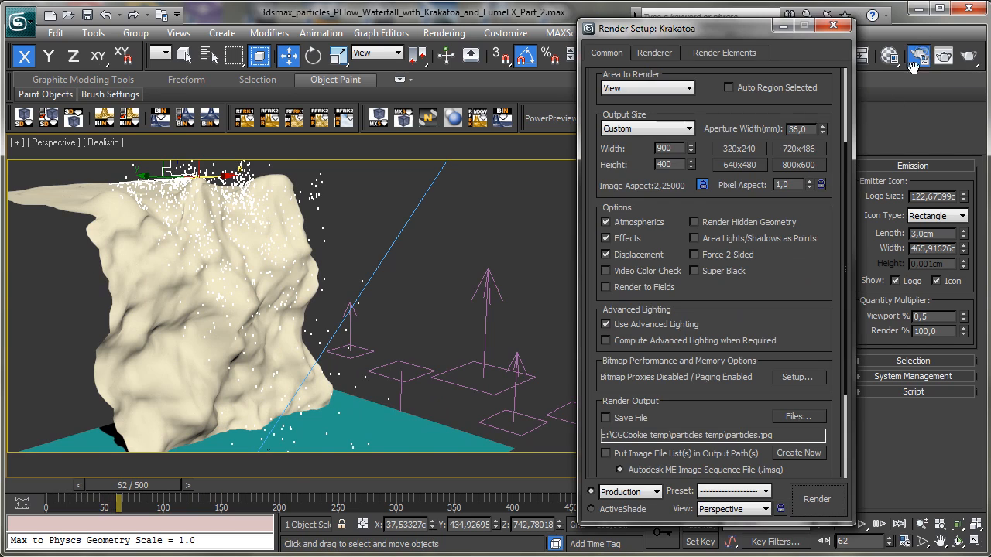
left_click(827, 499)
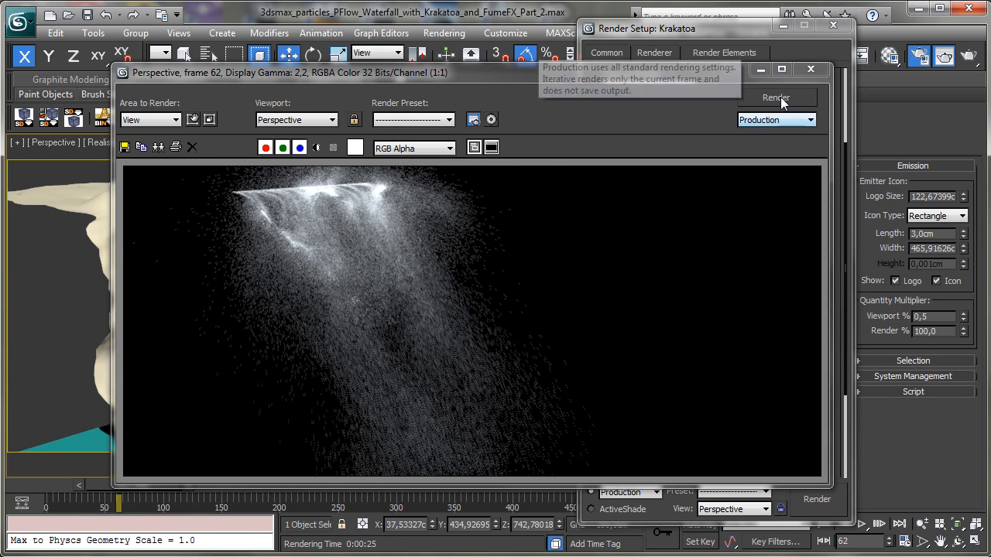
left_click(761, 70)
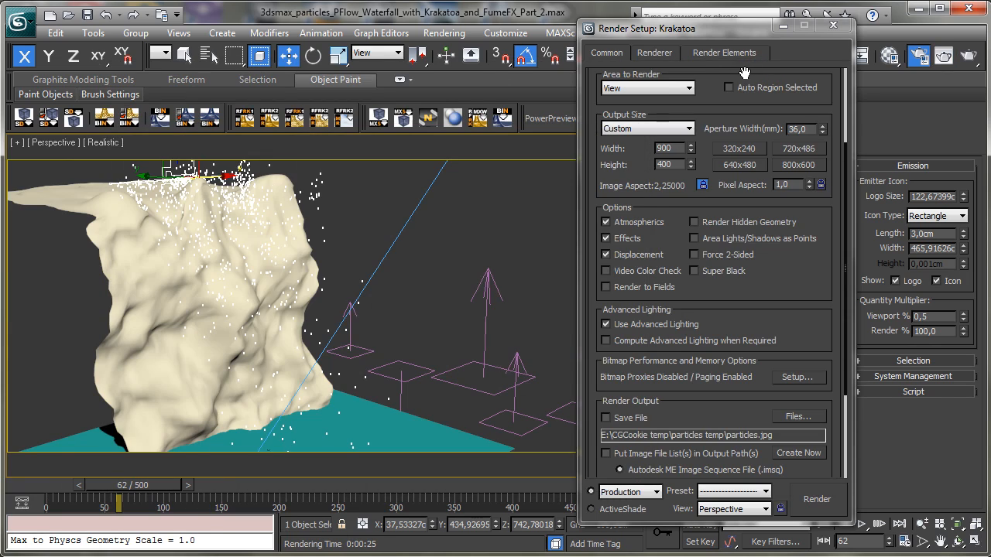
Return to frame 0 and create a Drag space warp beside the cliff among the wind icons, with Time Off set to 500.
left_click(21, 485)
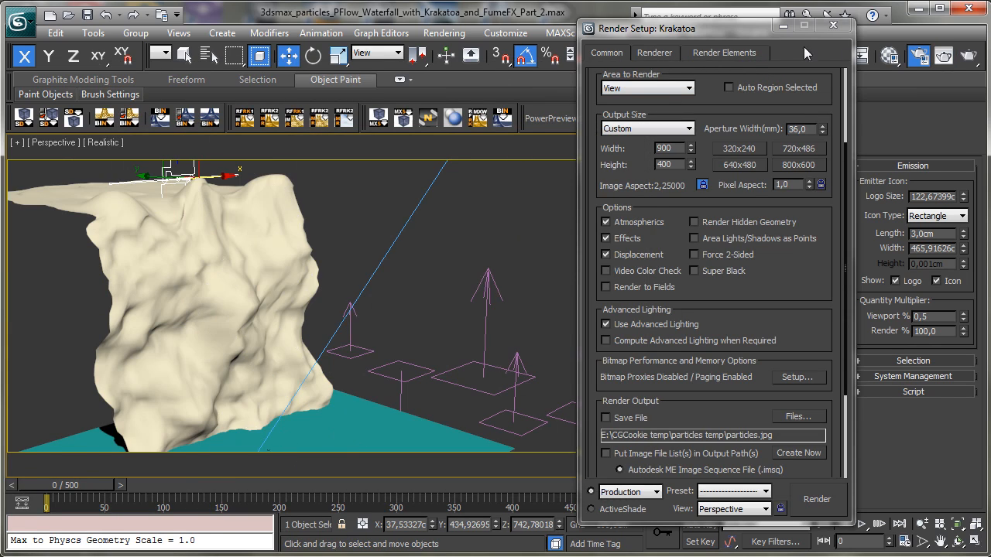
left_click(784, 26)
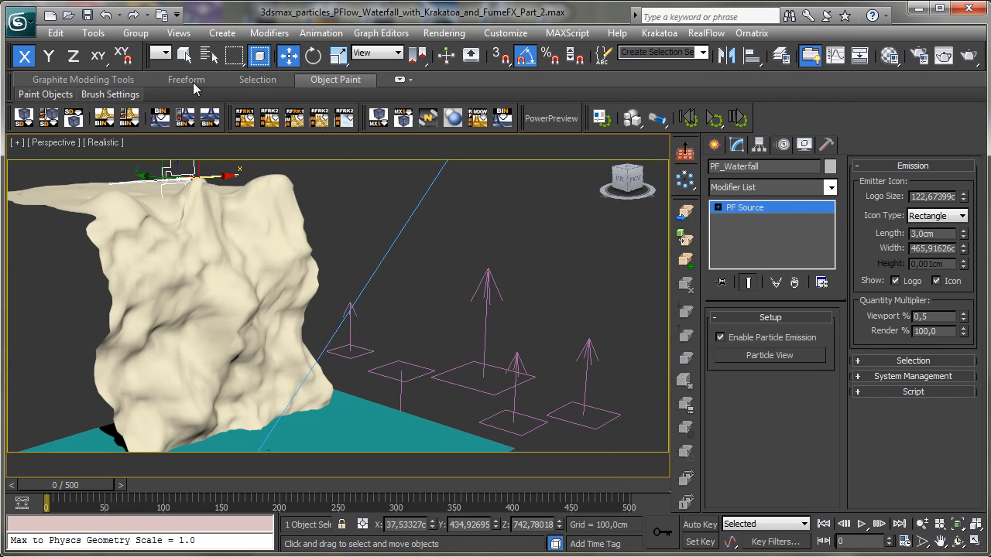
left_click(723, 145)
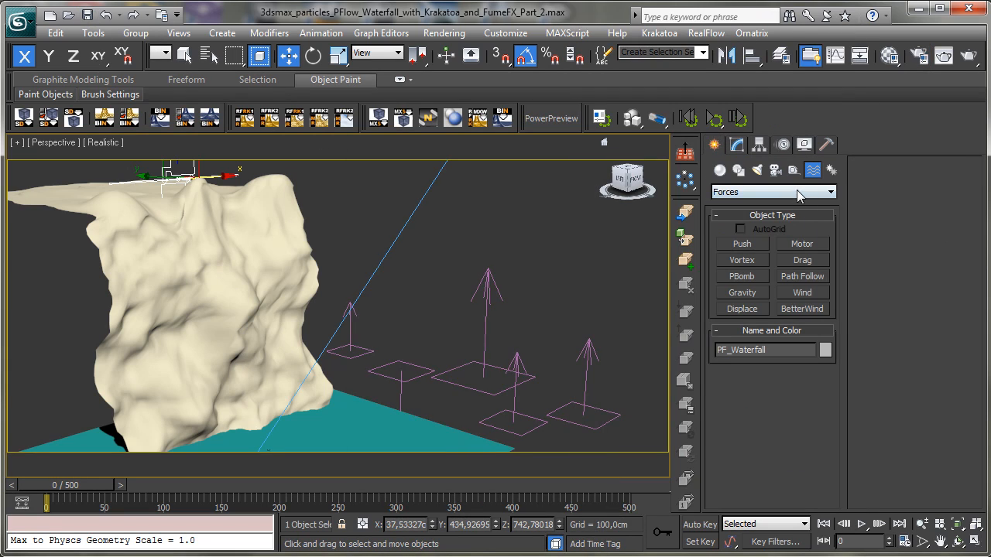
left_click(802, 260)
left_click_drag(404, 332, 445, 341)
double_click(929, 212)
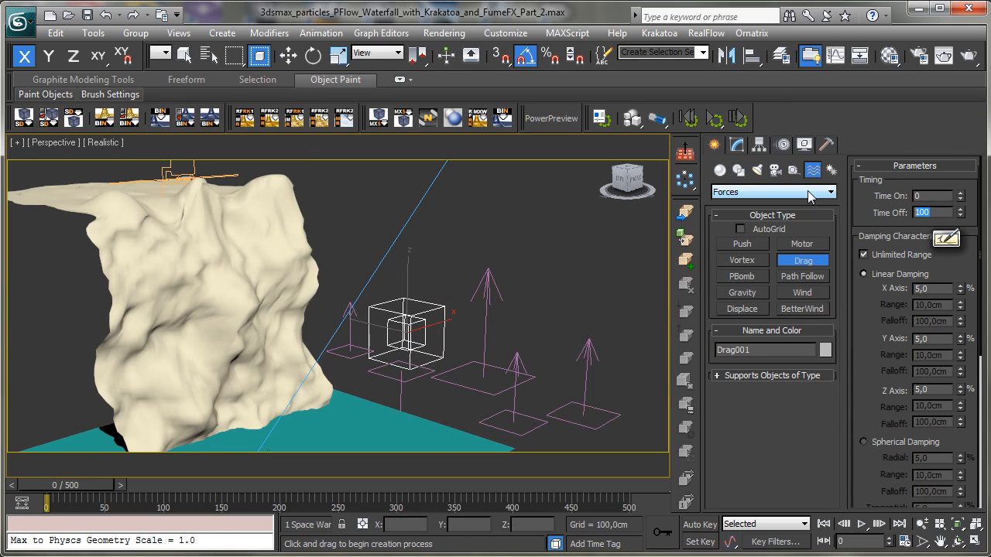
type("50")
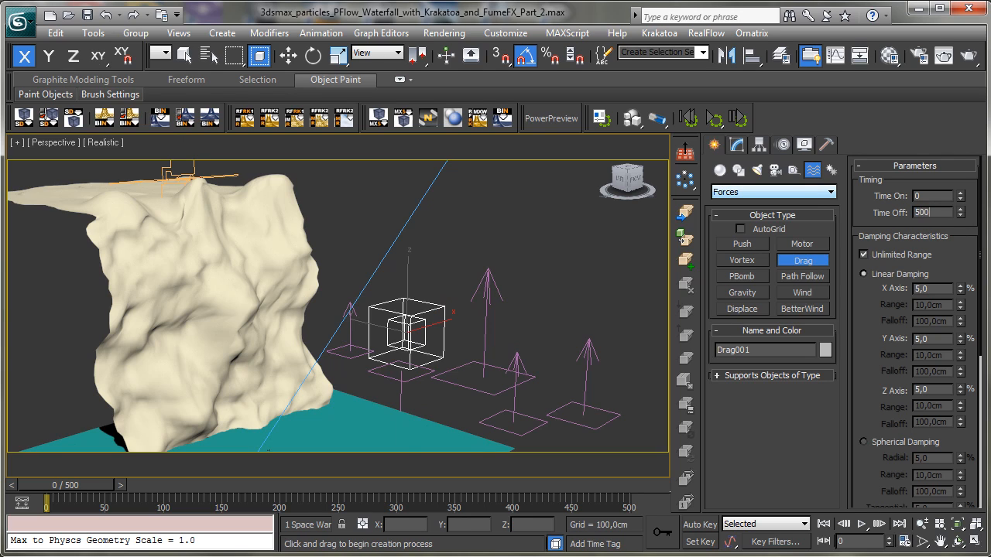
left_click(185, 55)
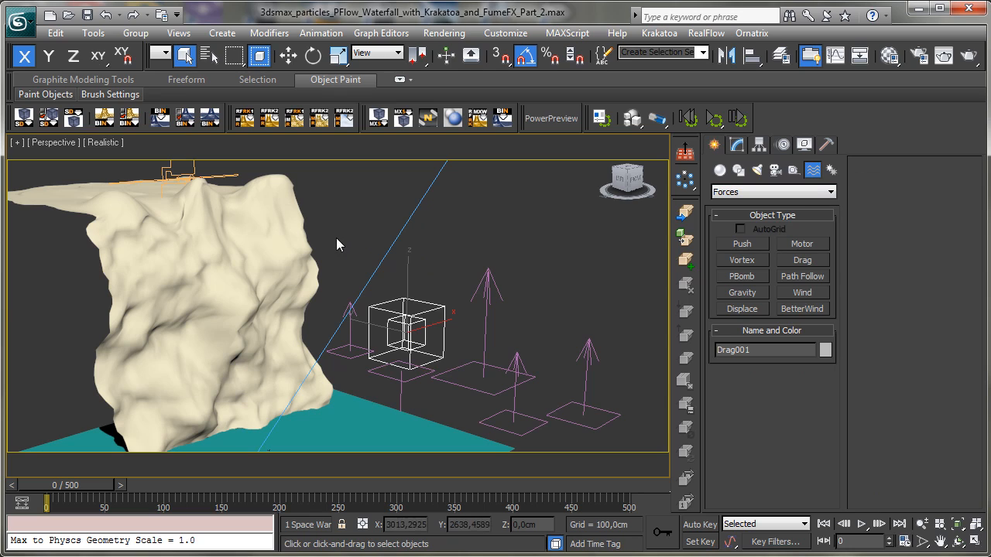
Insert a Force operator between Force 006 and Force 003 in the waterfall's Event 002, and assign Drag001 to it.
left_click(162, 169)
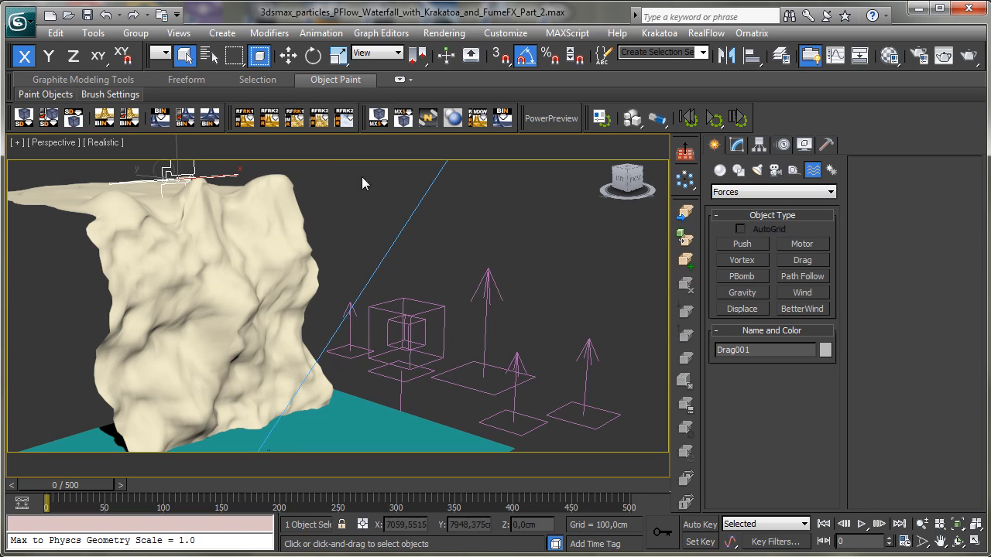
left_click(736, 145)
left_click(768, 355)
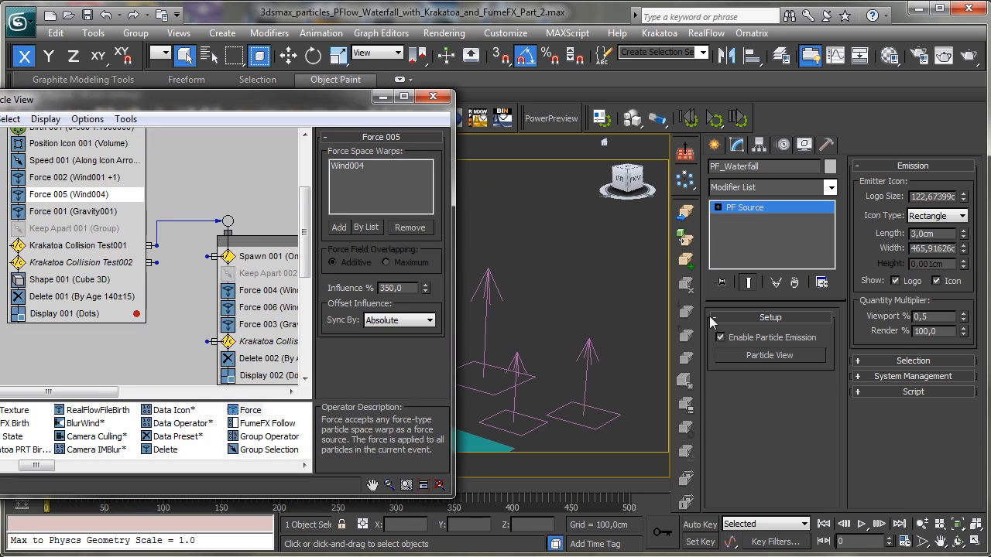
left_click_drag(252, 110, 412, 100)
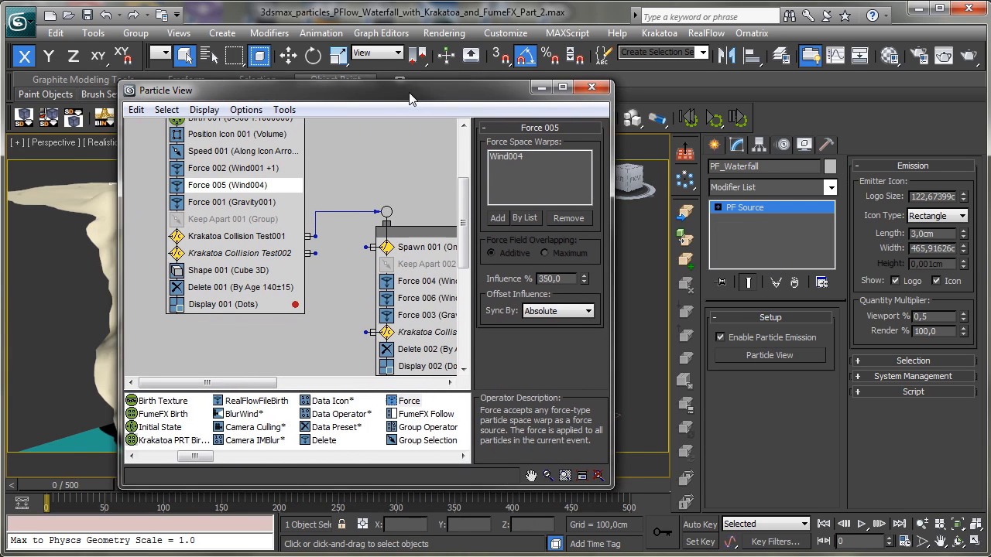
left_click_drag(609, 272, 882, 259)
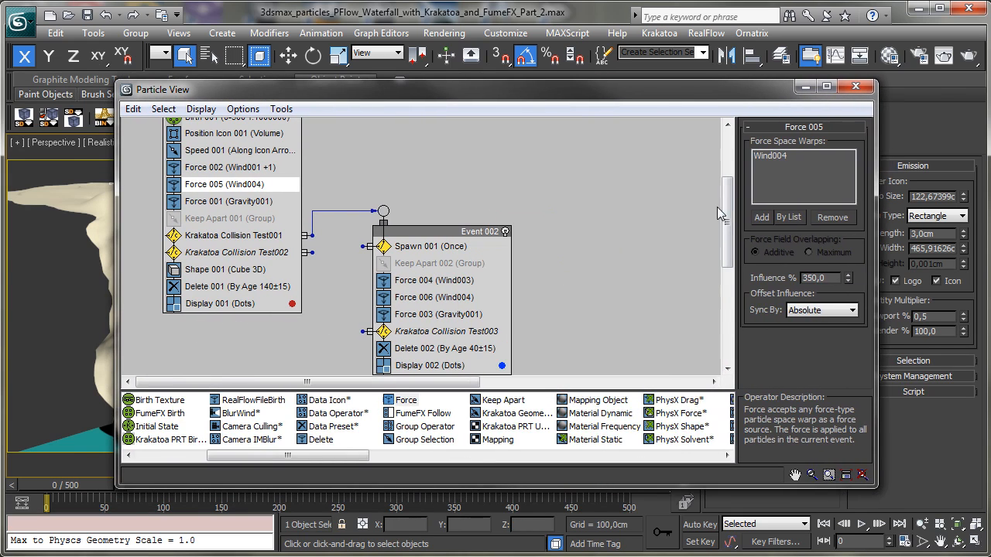
left_click_drag(497, 507, 496, 554)
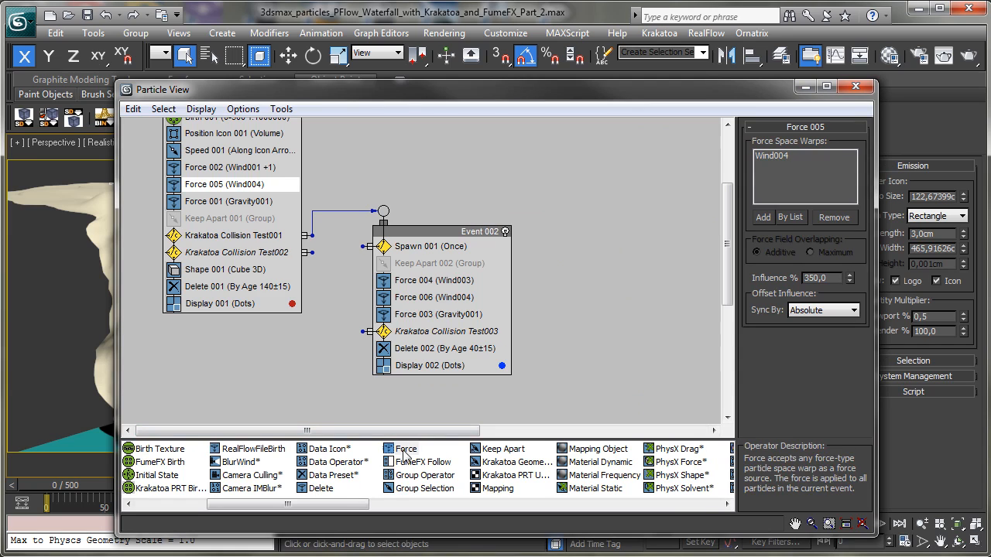
left_click_drag(406, 456, 453, 318)
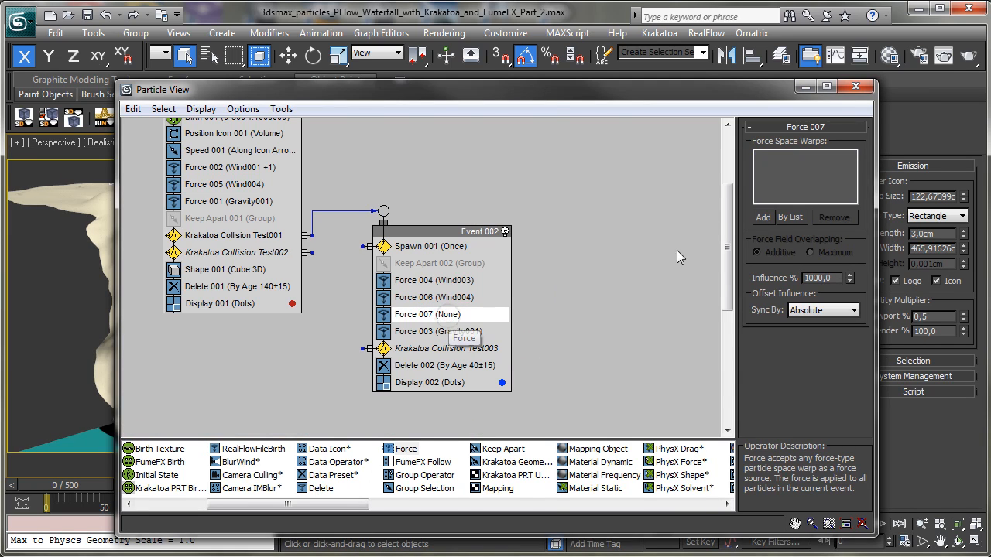
left_click(789, 217)
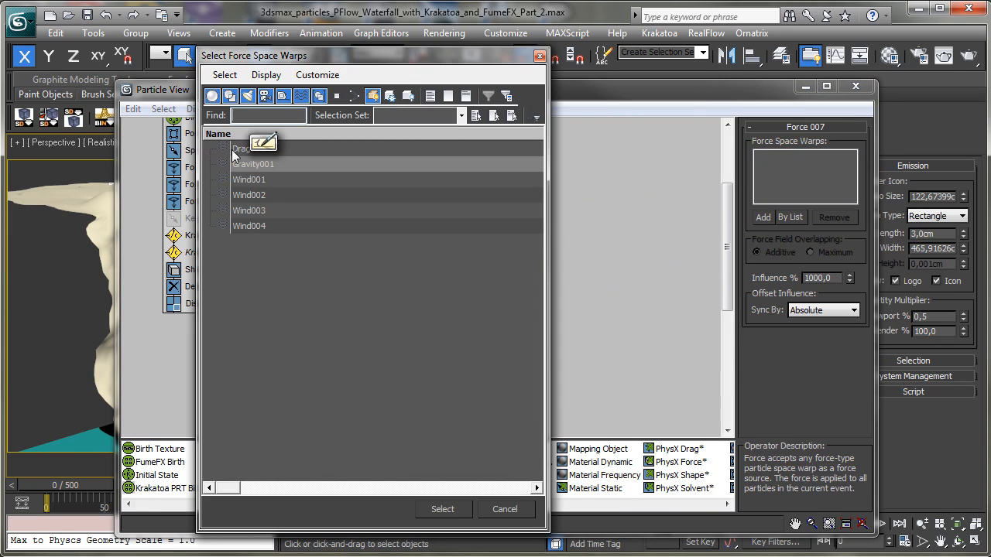
double_click(256, 151)
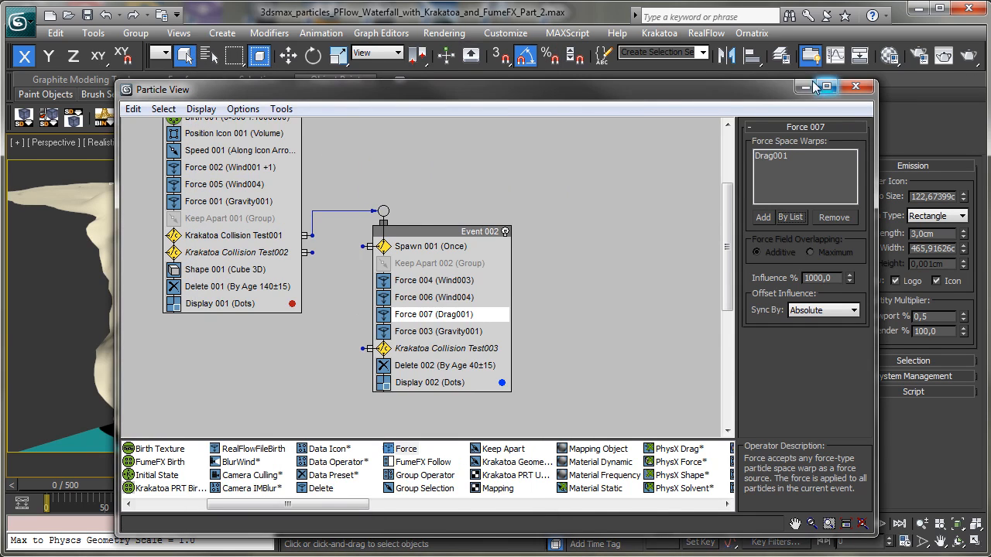
Preview the waterfall particles at frame 86 and reopen the source's Particle View.
left_click(856, 86)
left_click_drag(54, 490, 148, 488)
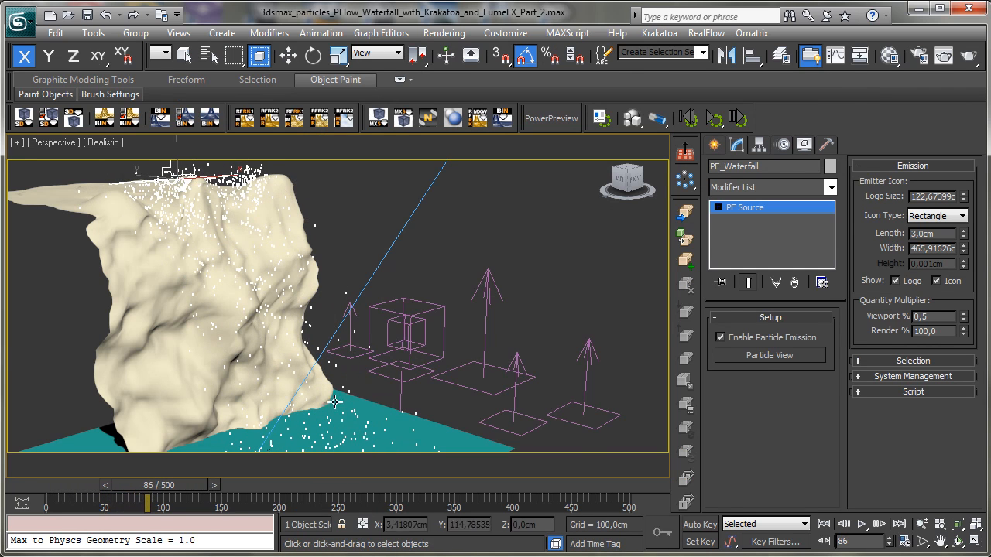
left_click(768, 355)
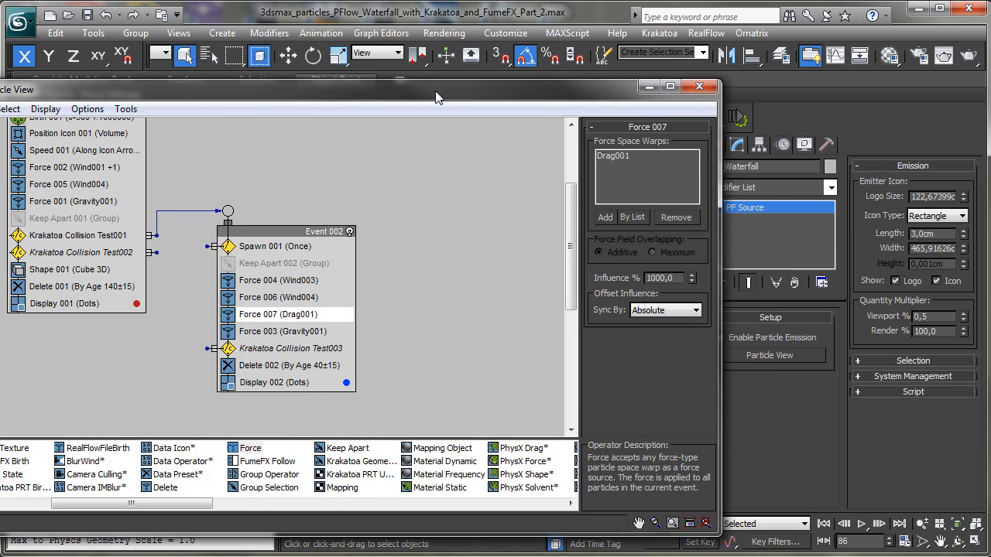
Toggle the Force 007 drag operator in Event 002 off and on to compare the particle motion, and close Particle View.
left_click_drag(435, 96, 987, 63)
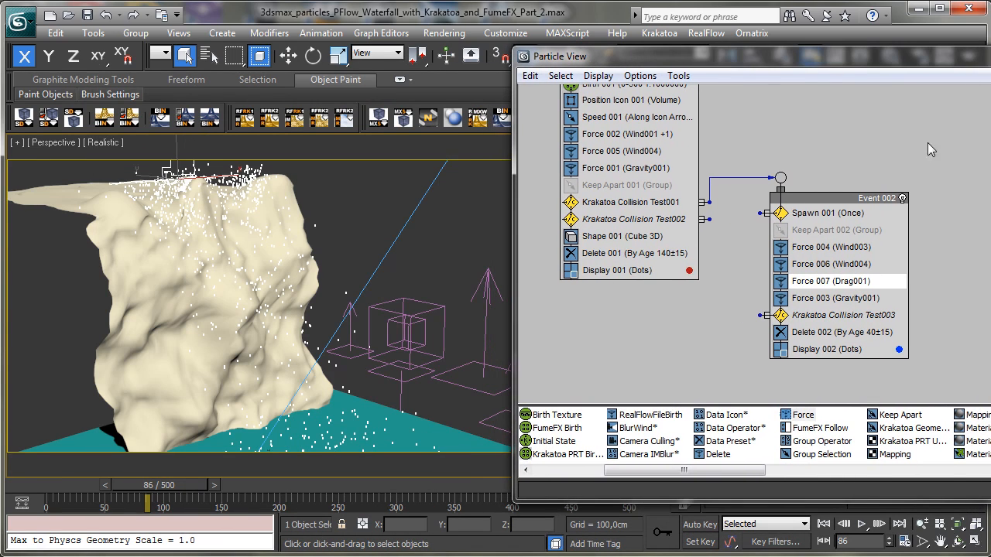
left_click(783, 284)
left_click(783, 285)
left_click(782, 288)
left_click(782, 288)
key("6")
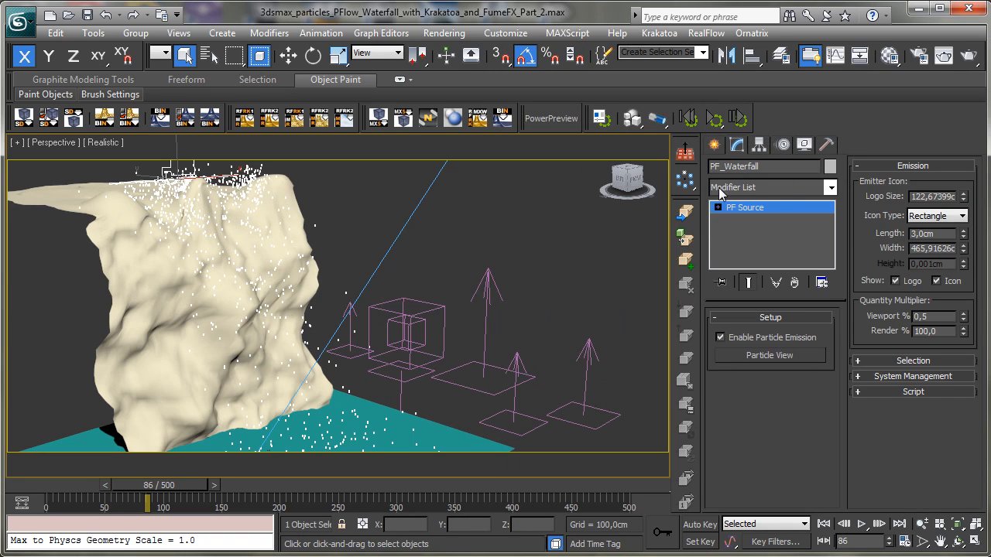
Move the animation to frame 59 and render the perspective view with Krakatoa.
left_click_drag(30, 486, 87, 480)
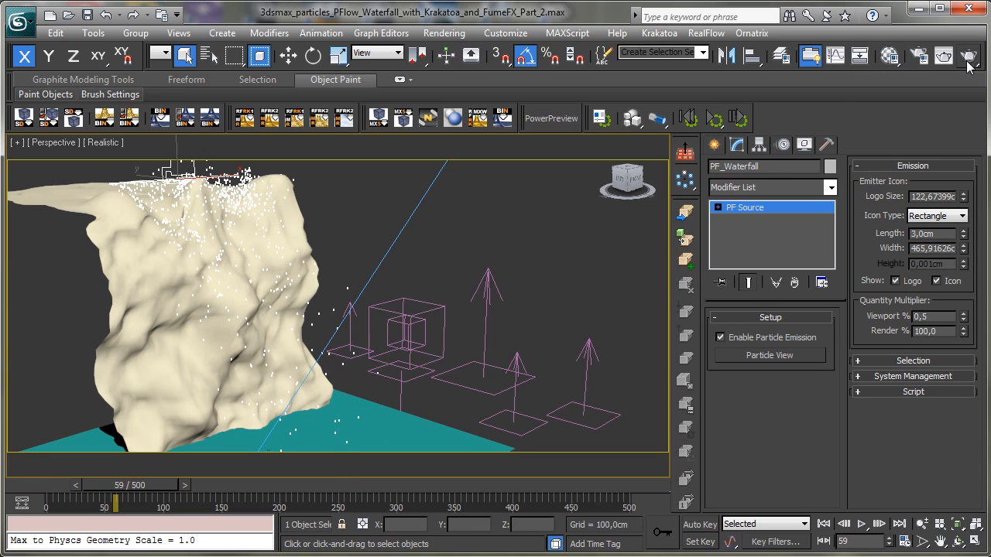
left_click(944, 55)
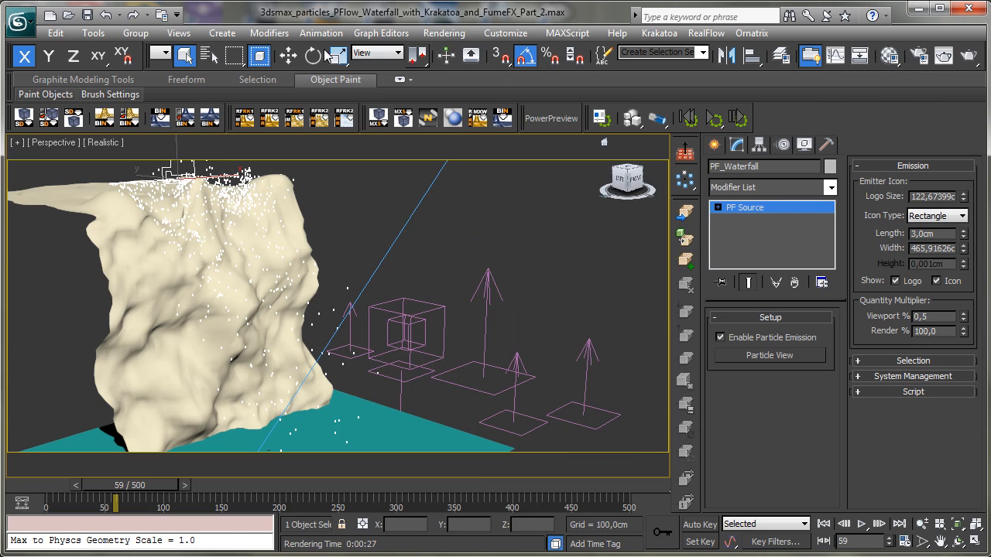
Open the Krakatoa settings from the render setup and disable motion blur in the main controls.
left_click(918, 55)
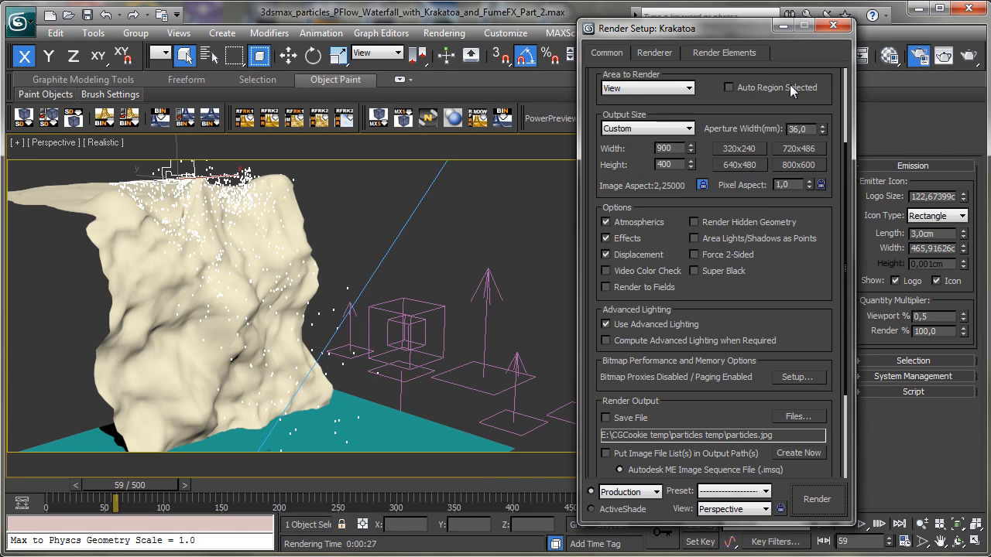
left_click(654, 53)
left_click(685, 118)
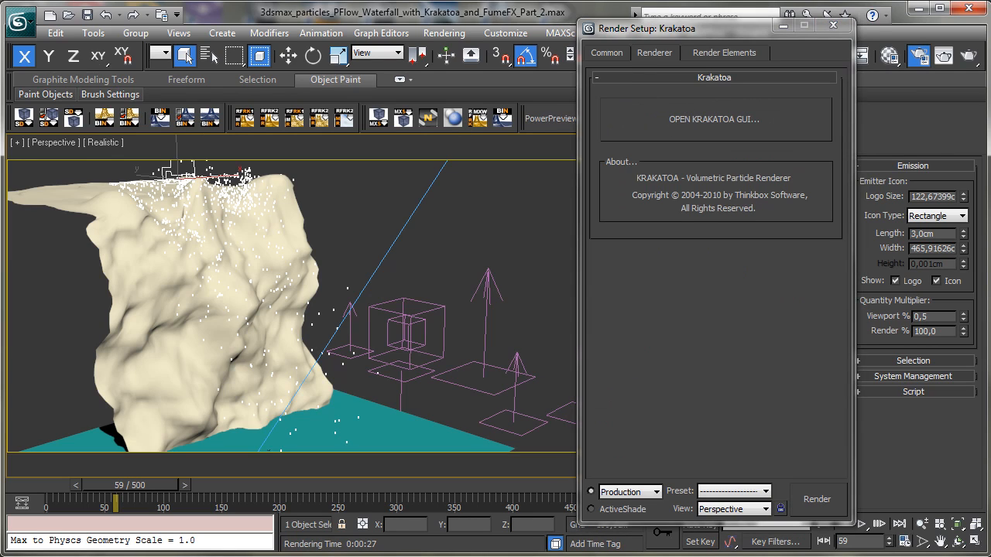
left_click_drag(0, 80, 783, 56)
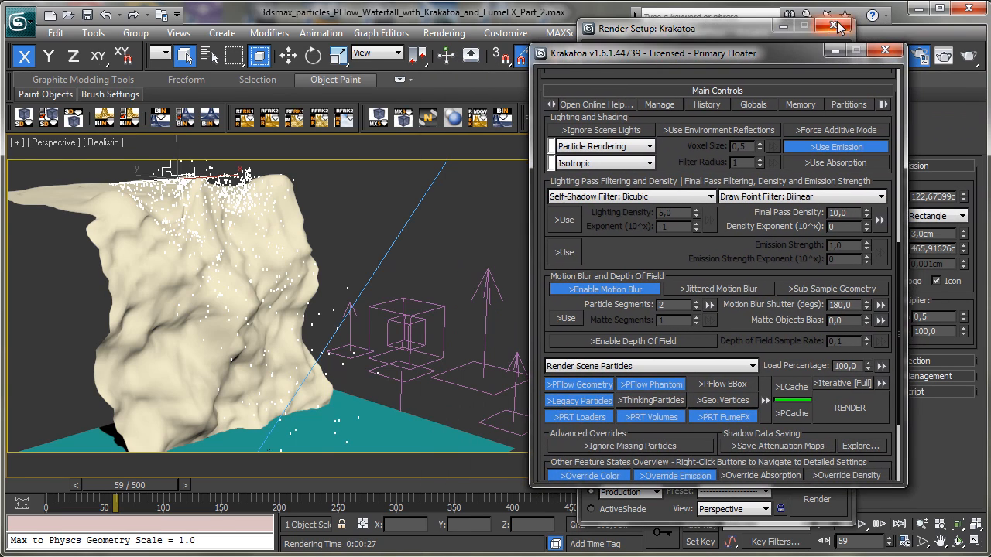
left_click(778, 25)
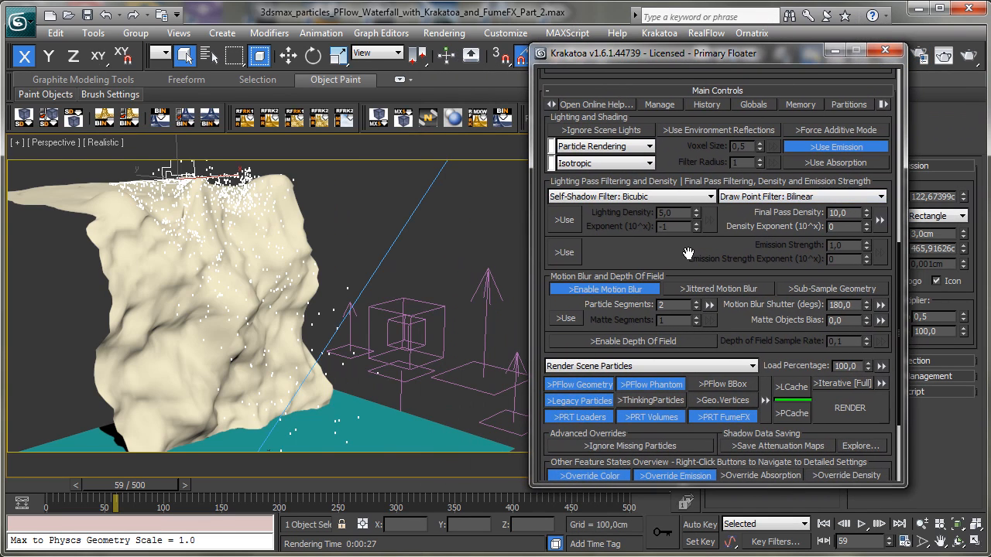
mouse_move(693, 250)
left_mouse_down()
mouse_move(657, 291)
mouse_move(628, 364)
mouse_move(665, 369)
left_mouse_up()
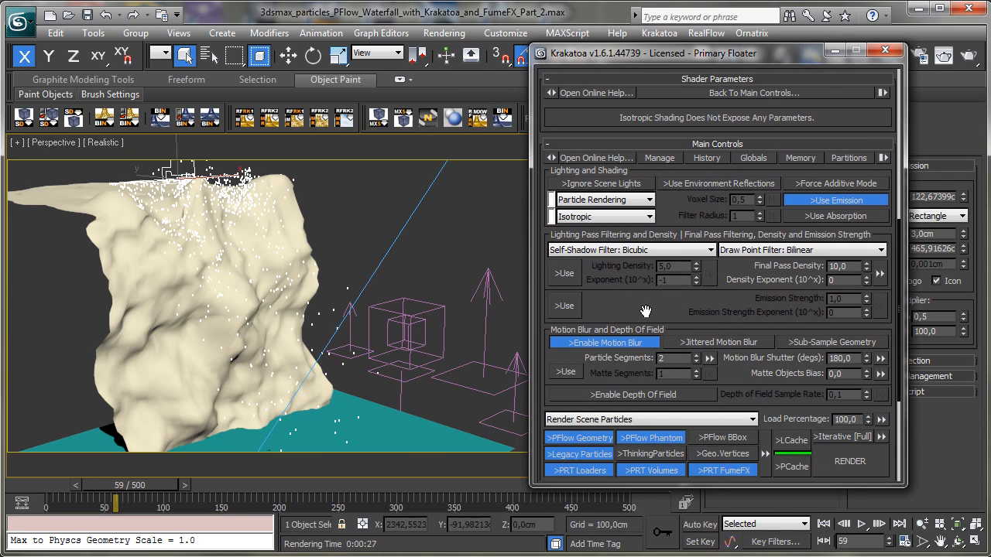
left_click(623, 342)
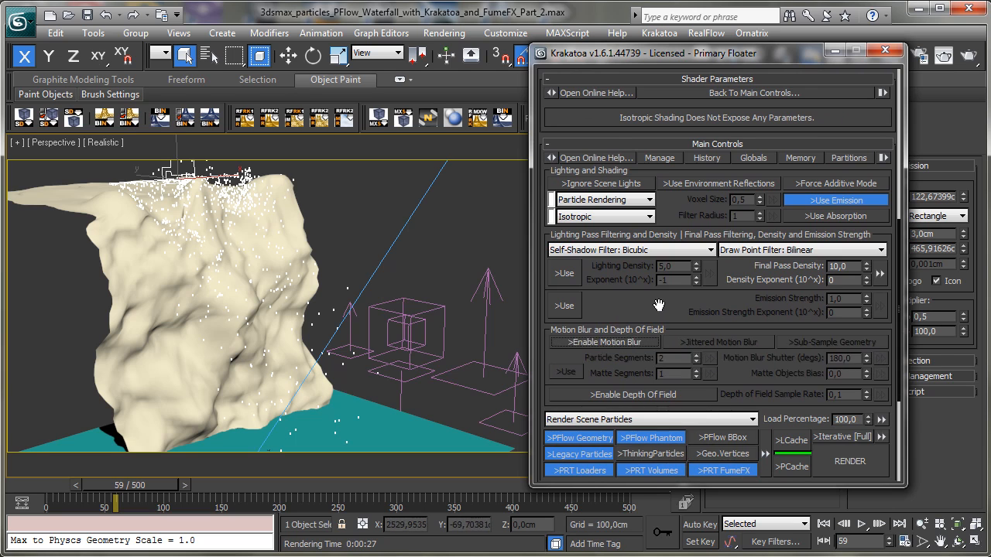
In the global shading overrides, disable the emission override and emission use, and set the override color to a pale bluish white.
scroll(727, 219, "up", 5)
scroll(627, 239, "up", 3)
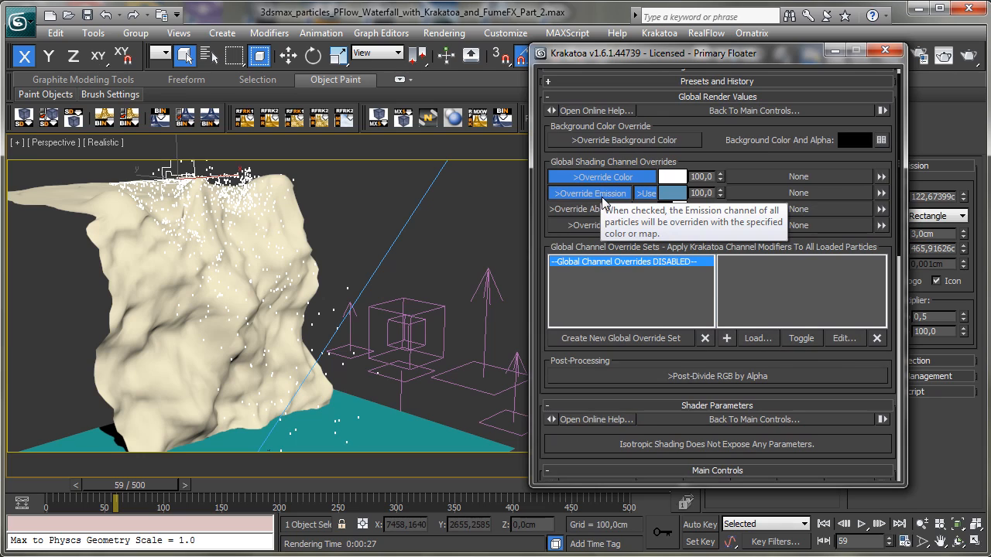
left_click(616, 194)
left_click(677, 181)
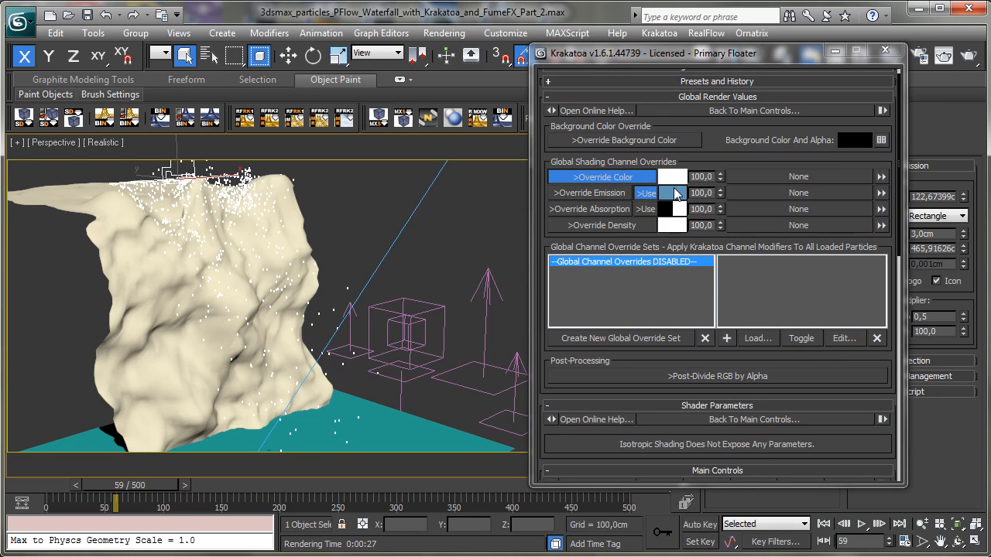
left_click_drag(513, 93, 563, 96)
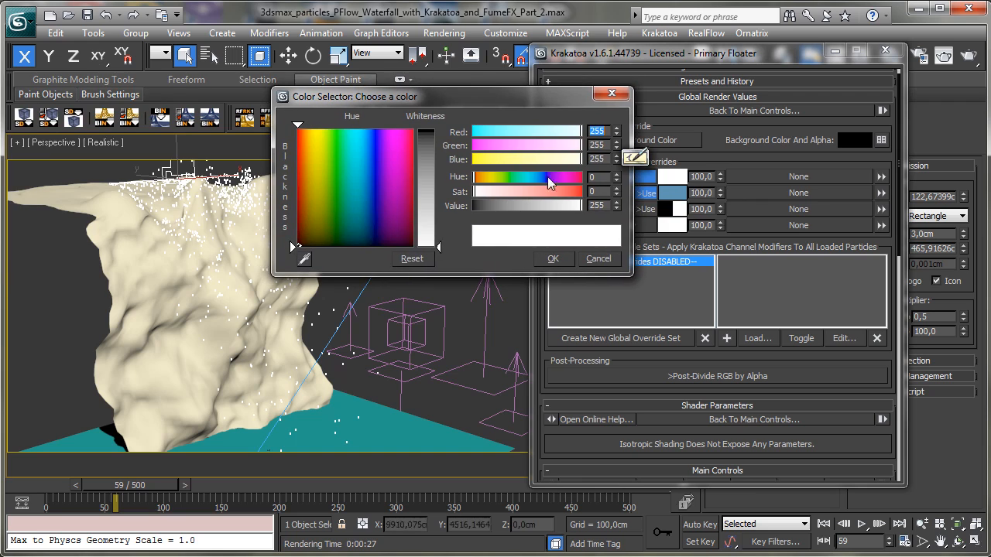
left_click_drag(442, 225, 436, 211)
left_click(553, 259)
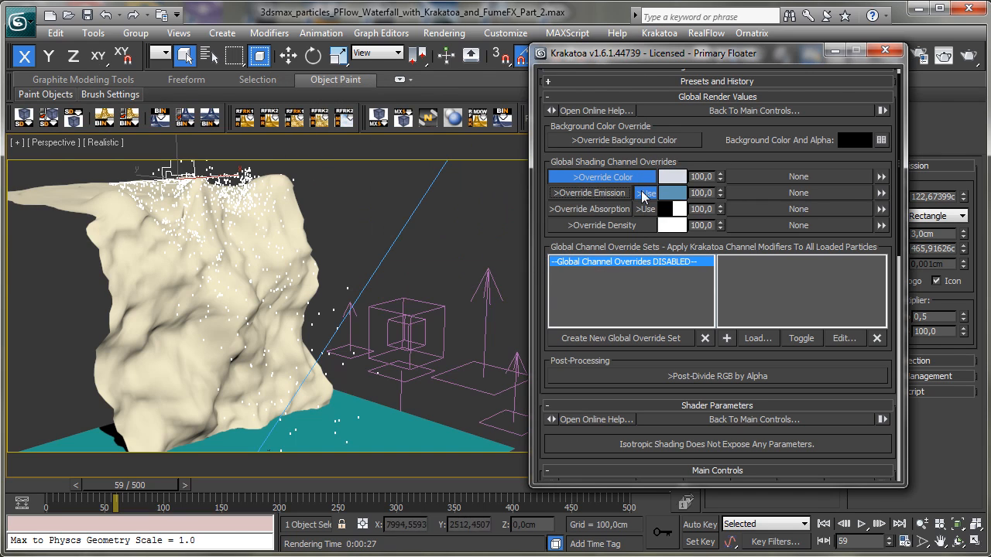
left_click(646, 192)
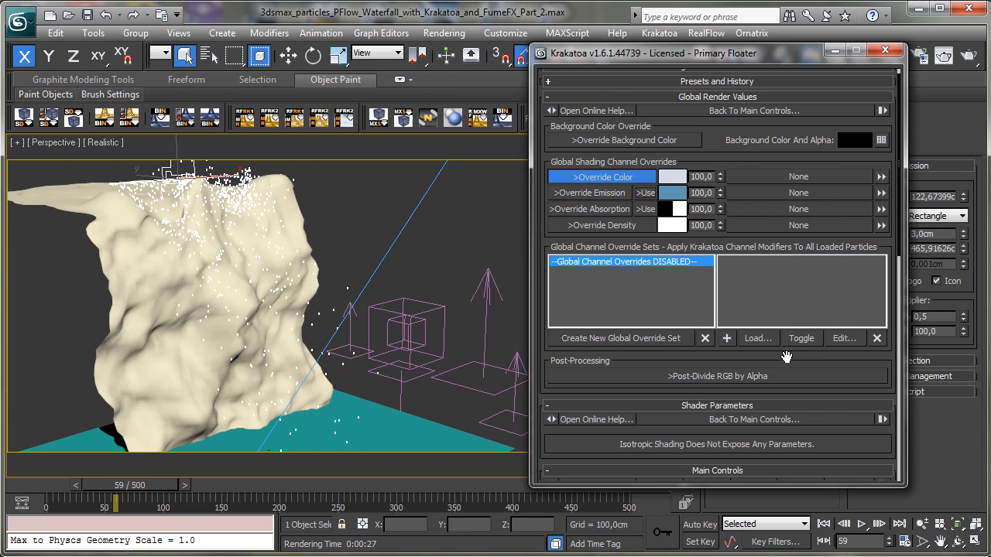
Render frame 59 to check the particles without motion blur or emission, and put the render window away.
left_click(943, 55)
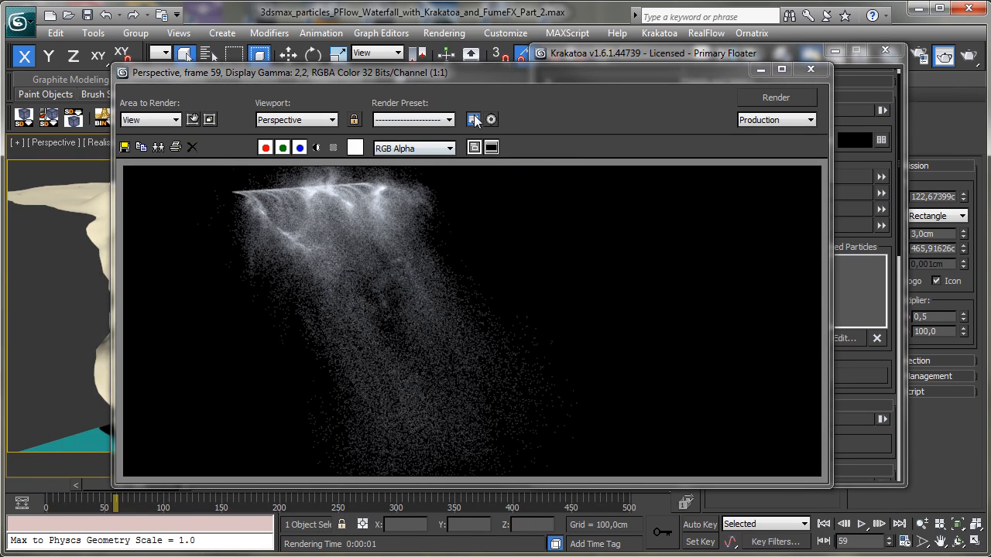
left_click(761, 69)
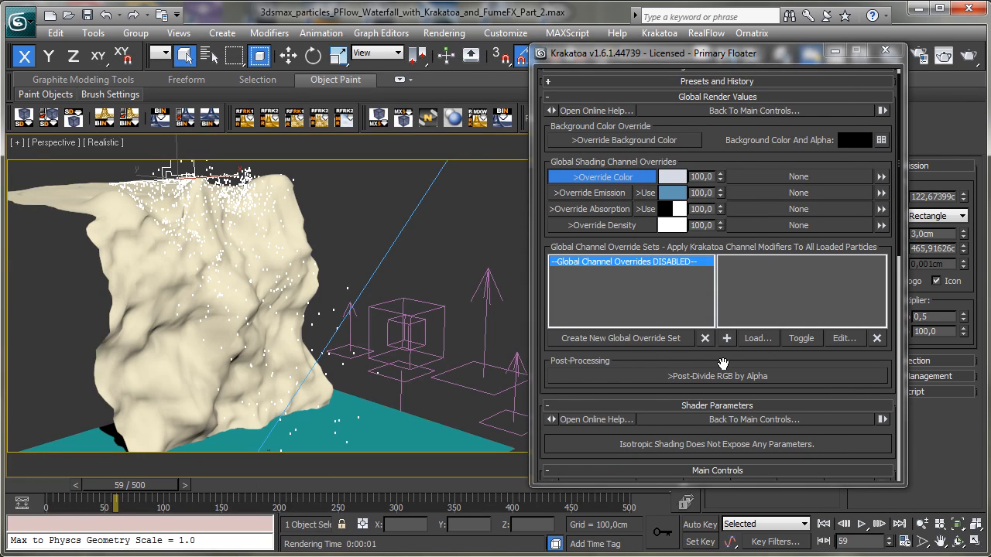
Set the final pass density exponent to 1 in Krakatoa's main controls.
scroll(722, 364, "down", 5)
scroll(733, 186, "down", 2)
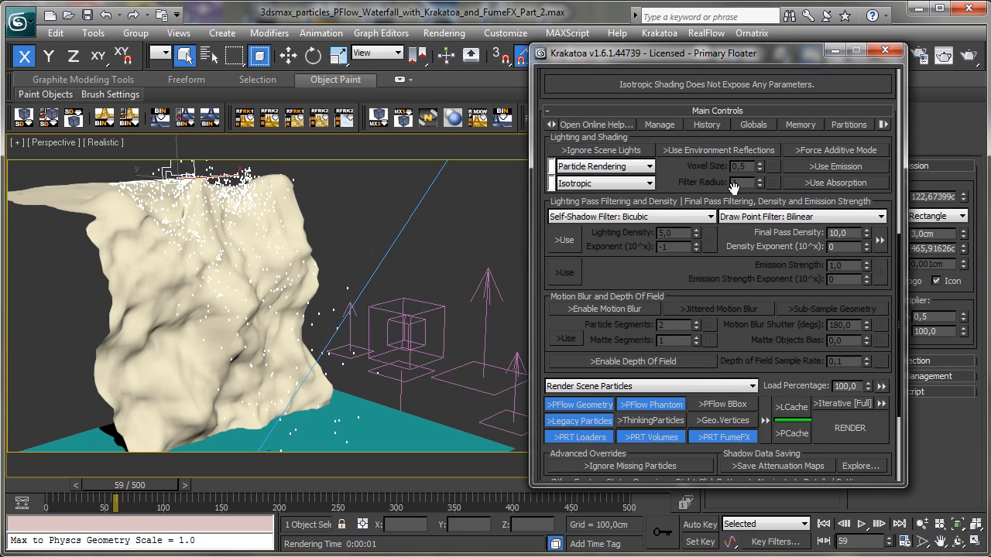
scroll(733, 187, "down", 1)
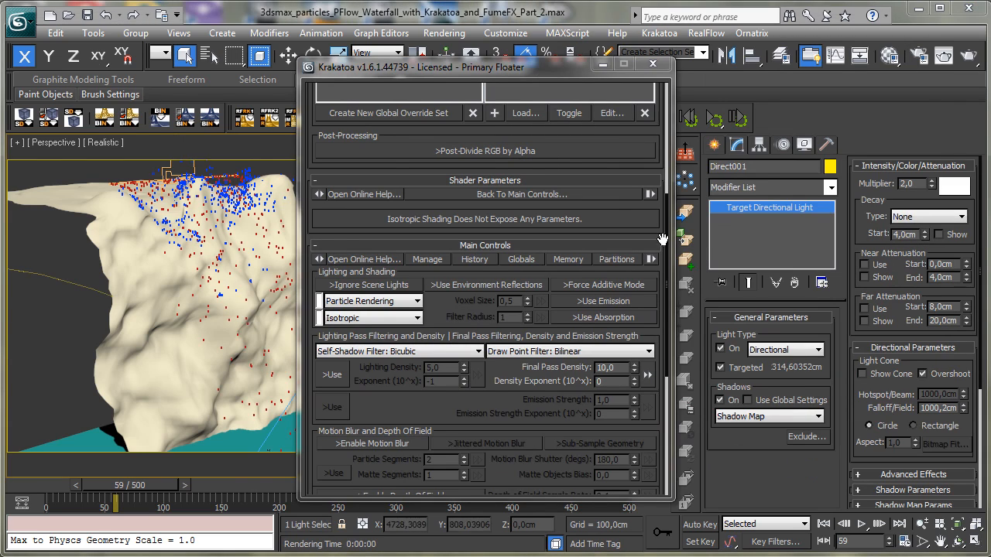
double_click(606, 367)
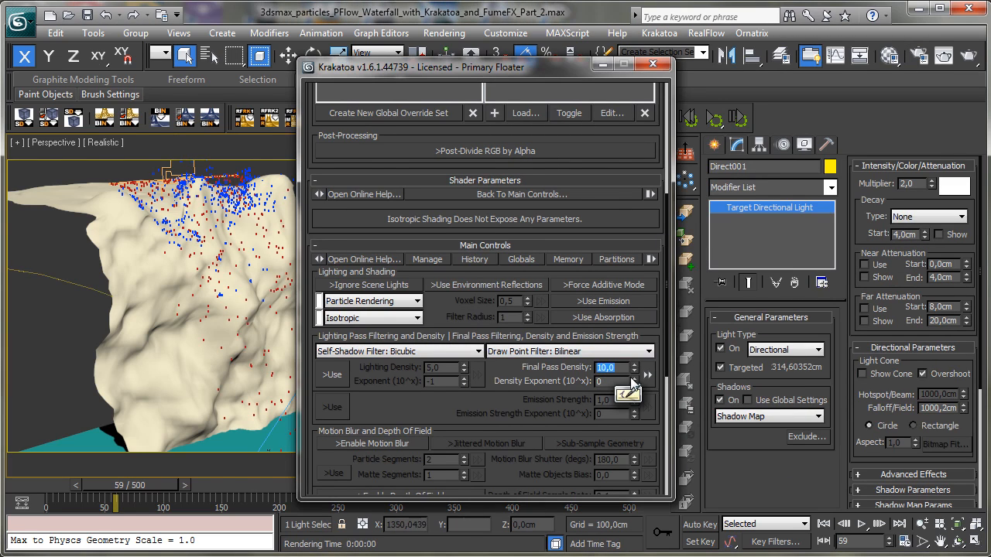
left_click(634, 377)
Re-render frame 59 to judge the denser particles, briefly viewing the render's alpha channel.
left_click(969, 55)
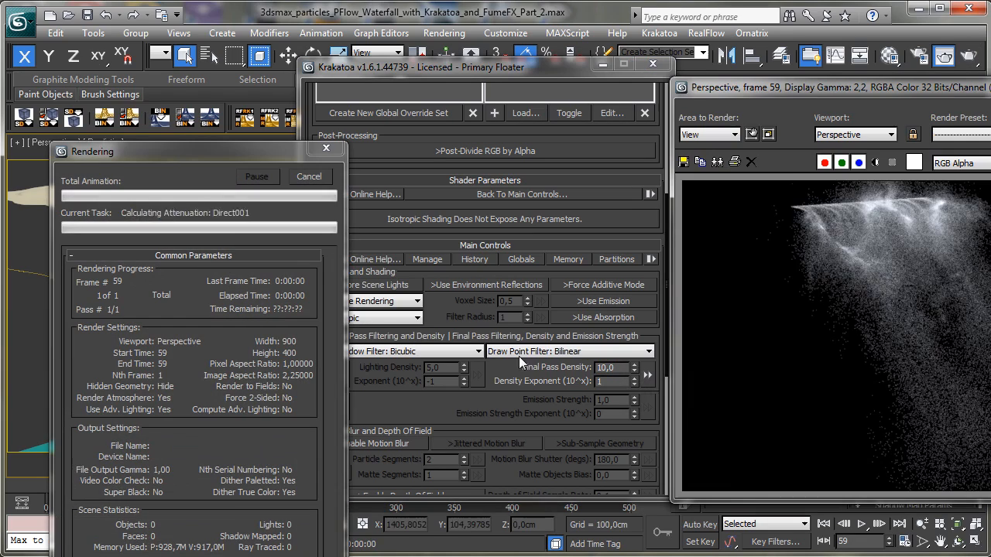
left_click_drag(871, 84, 248, 86)
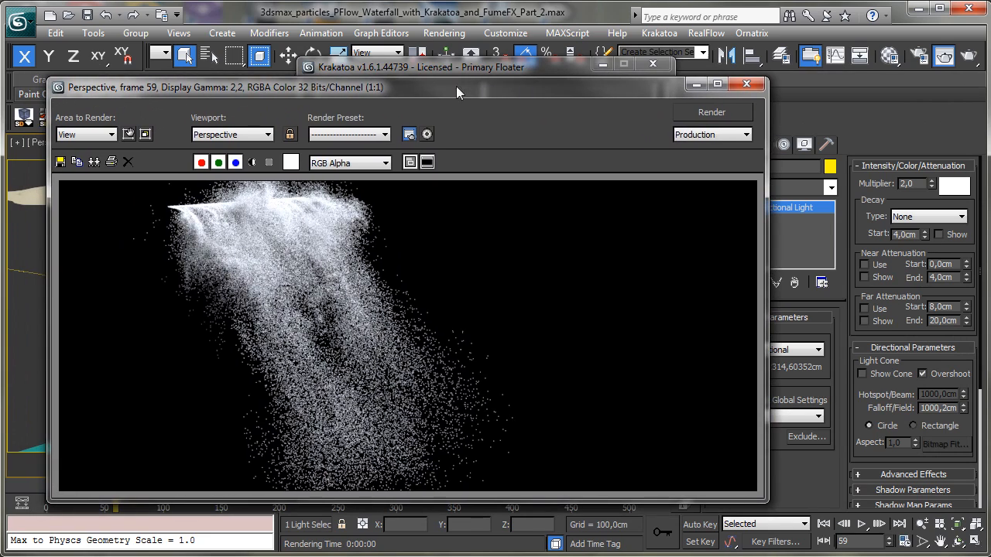
left_click(254, 161)
left_click(254, 161)
Set the directional light's multiplier to 1,35 and render frame 59 again.
left_click_drag(538, 67, 570, 44)
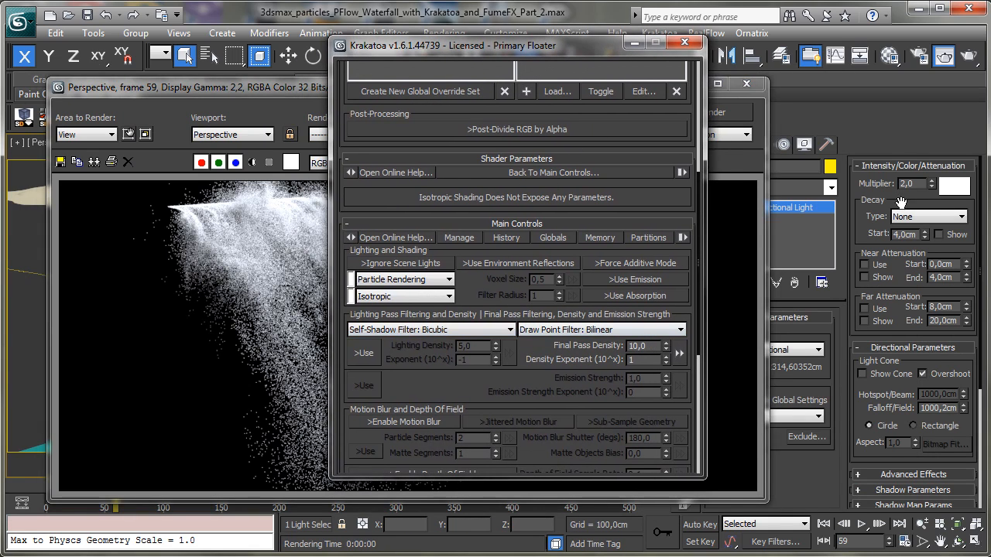
double_click(922, 183)
type("1,35")
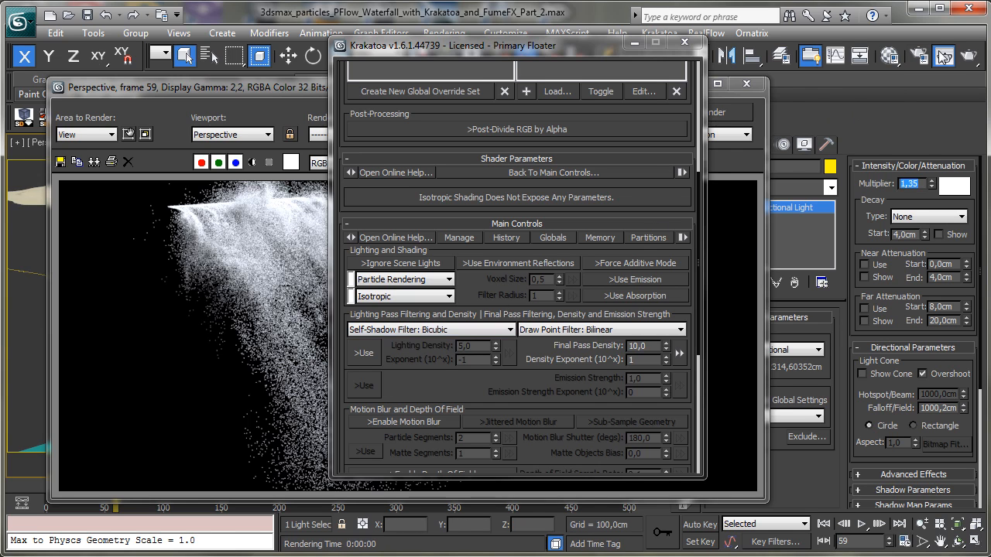
left_click(968, 56)
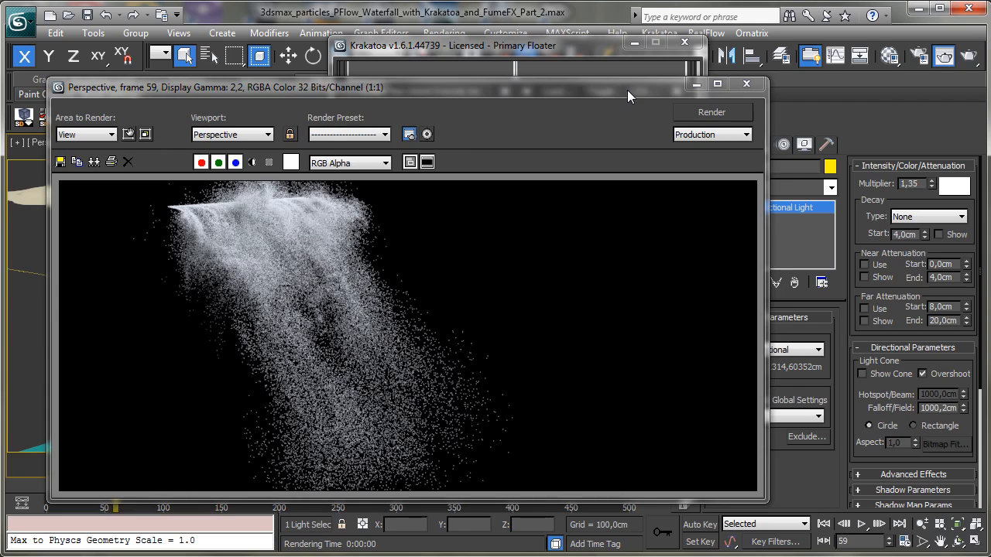
Enable Krakatoa's global emission override with its use option on, and darken its color to a deep navy blue.
left_click_drag(627, 89, 893, 185)
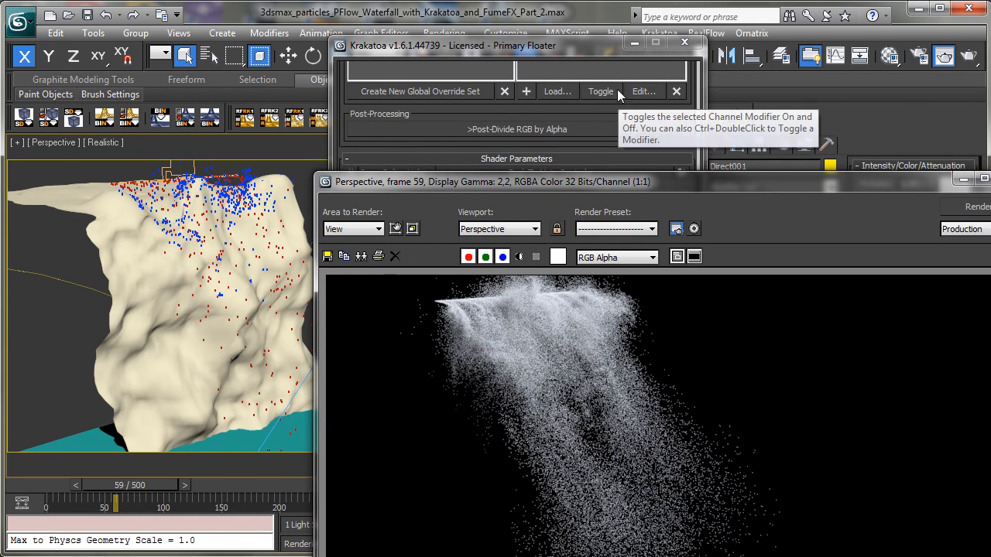
left_click(550, 47)
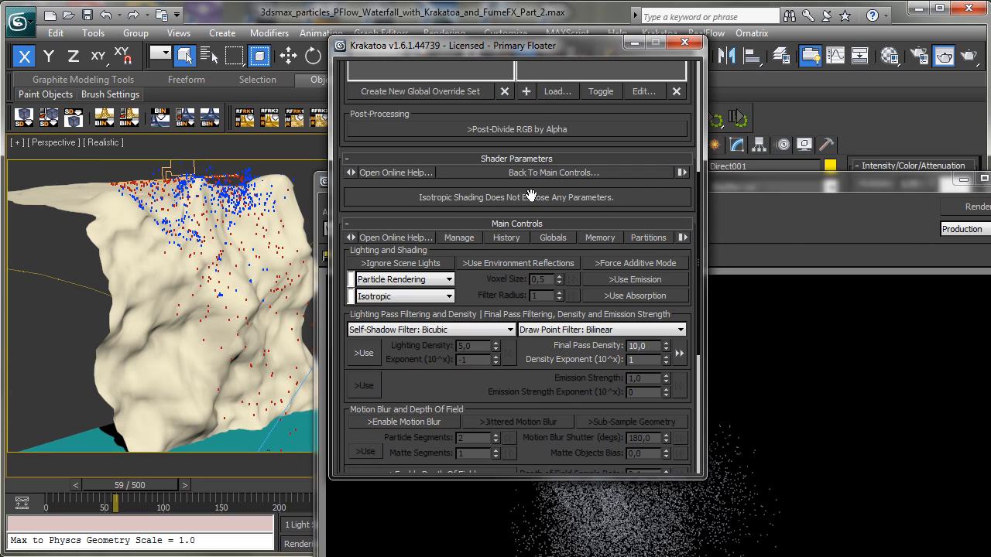
left_click_drag(475, 190, 450, 467)
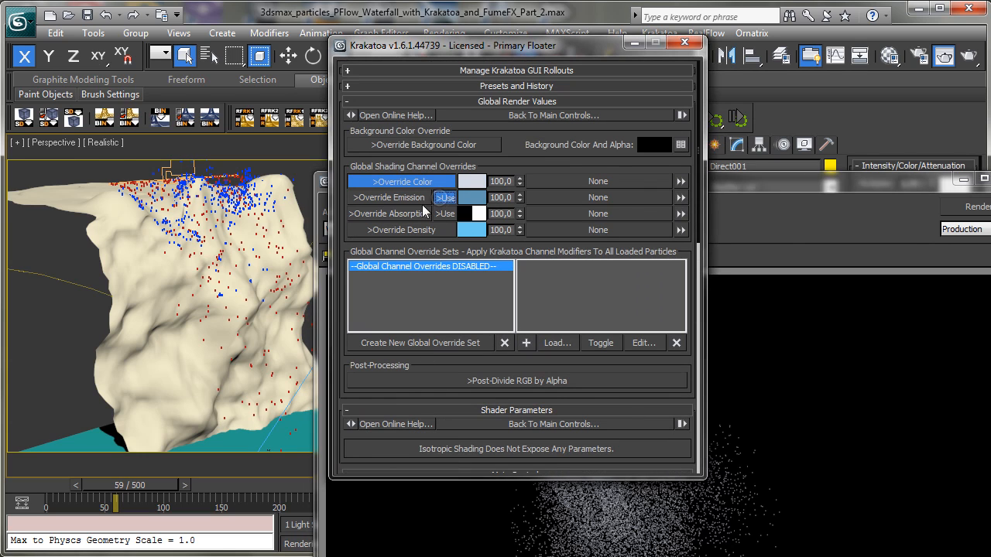
left_click(422, 201)
left_click(475, 197)
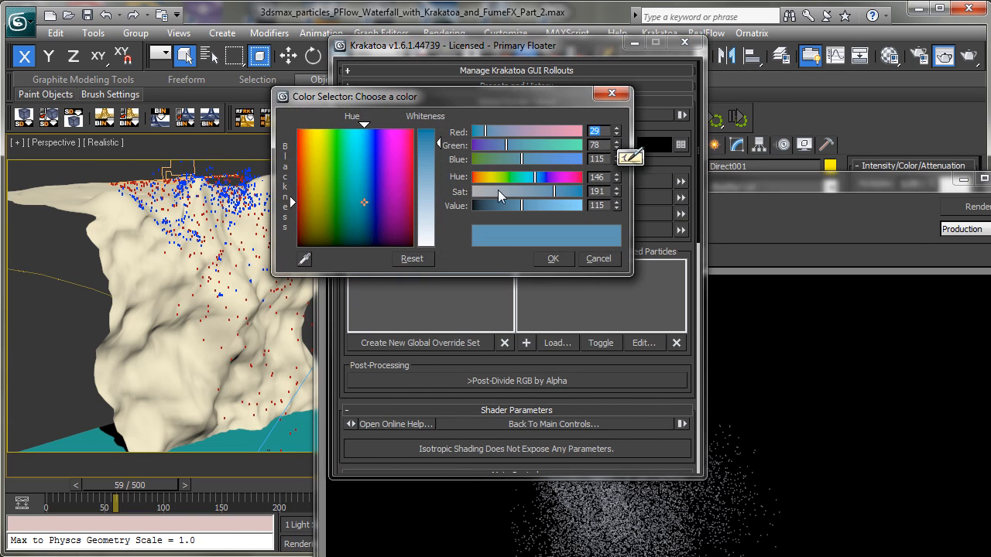
left_click_drag(521, 205, 492, 204)
left_click(369, 157)
left_click(553, 258)
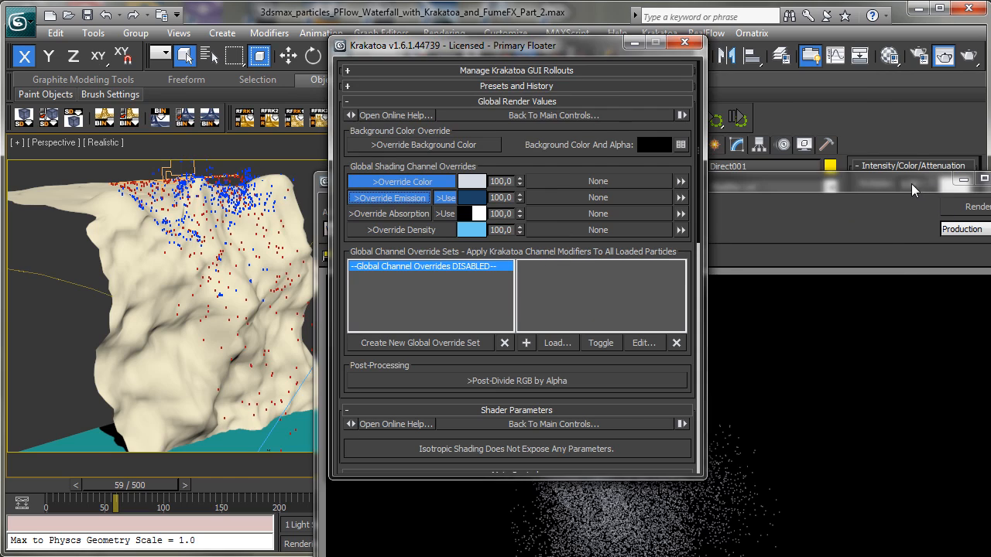
Re-render frame 59 to check the blue emission, and put the render window away.
left_click_drag(916, 187, 716, 68)
left_click(776, 89)
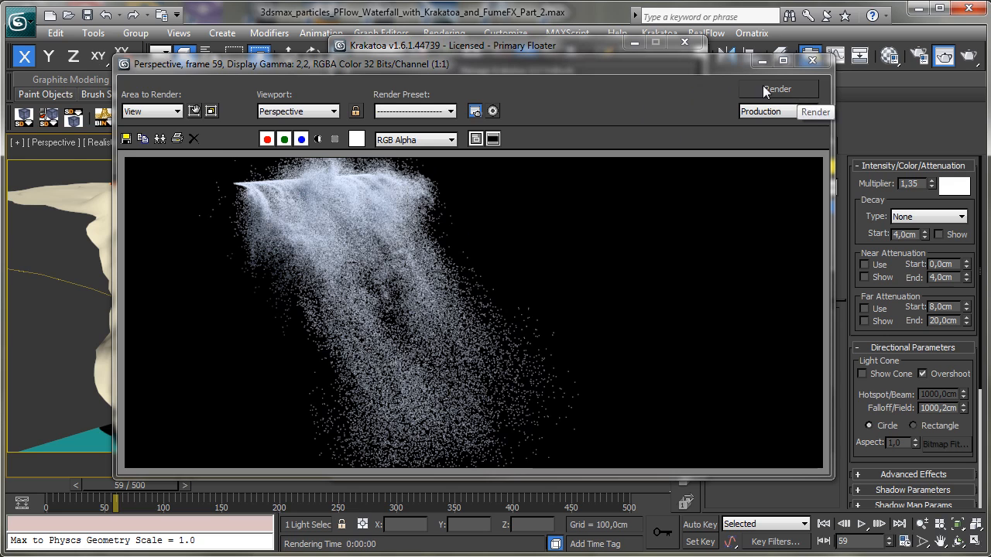
left_click(762, 61)
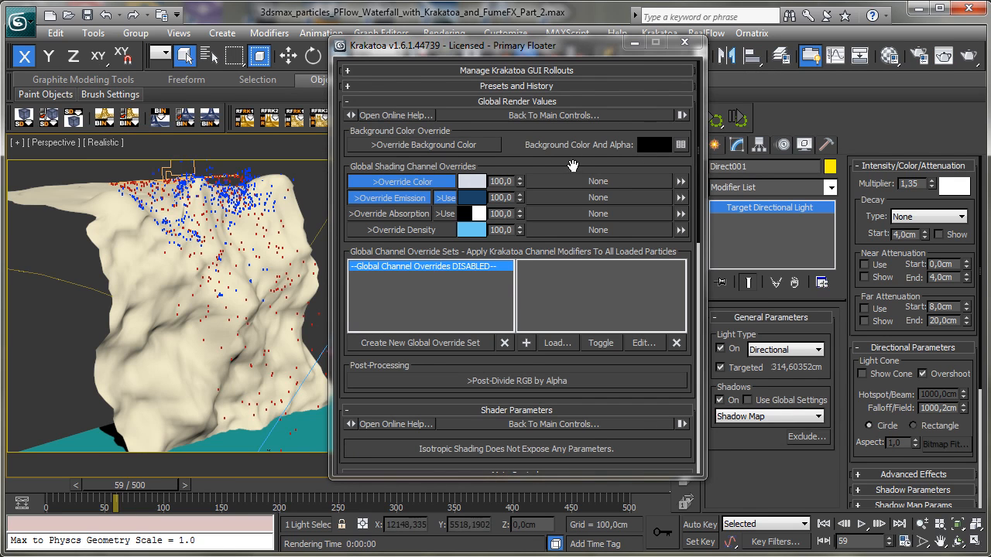
Raise the final pass density exponent to 2 and render frame 59 again.
scroll(589, 217, "down", 3)
scroll(619, 297, "down", 5)
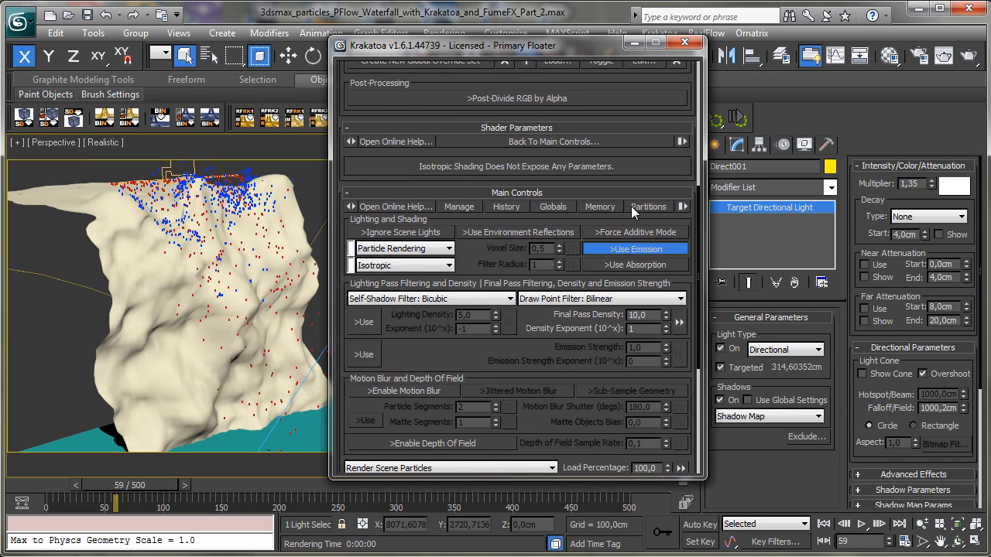
left_click(665, 325)
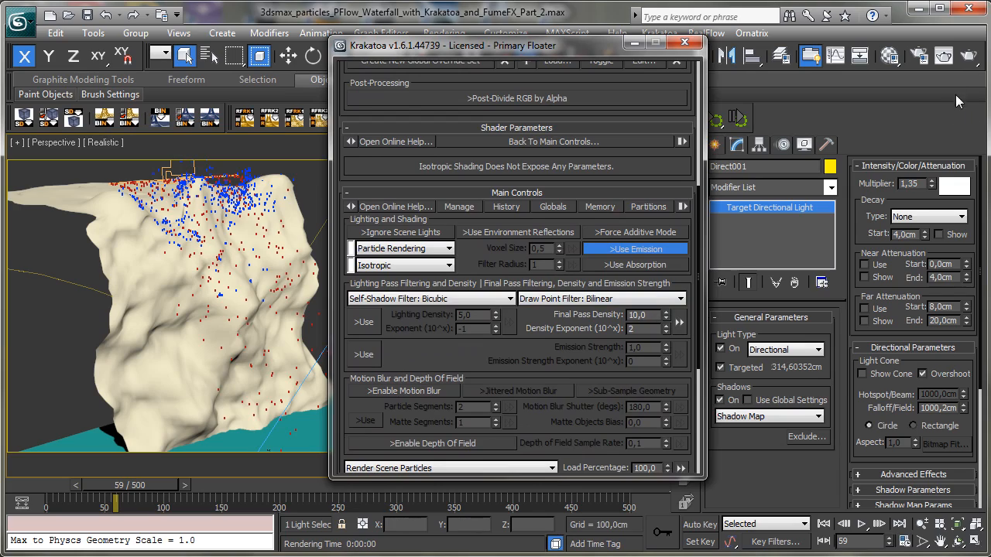
left_click(954, 61)
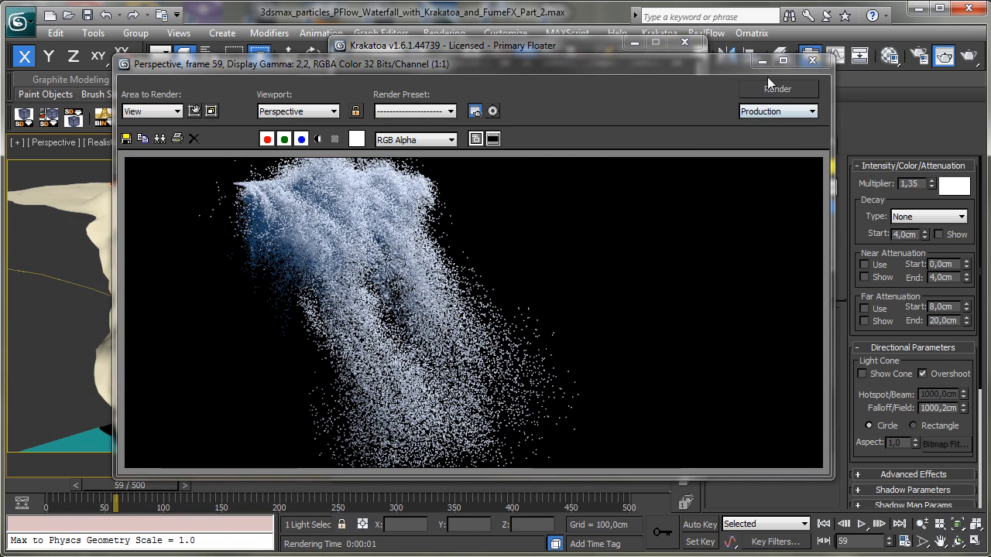
Set the density exponent to 1 and the final pass density to 15, and test the change by rendering frame 59.
left_click(762, 61)
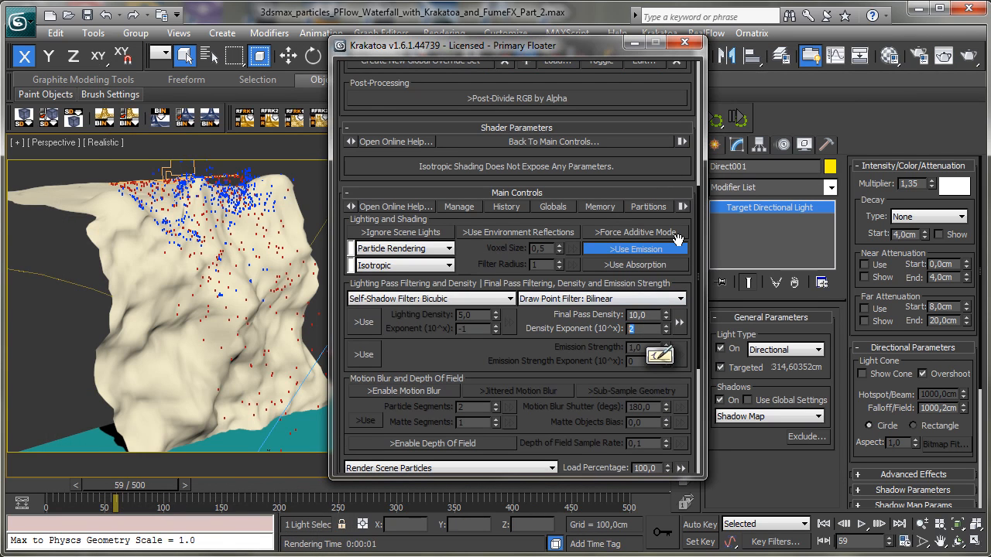
double_click(633, 329)
type("1")
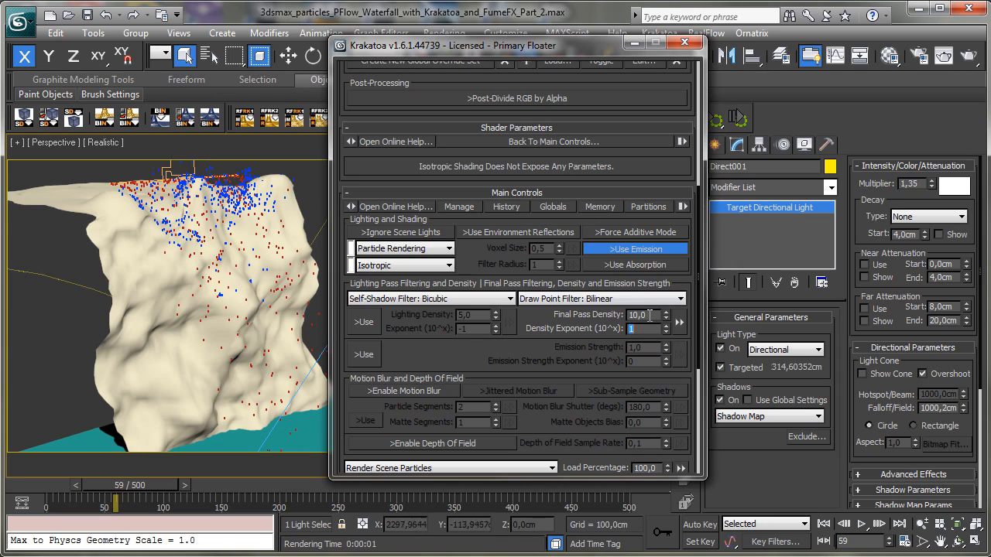
left_click_drag(650, 316, 579, 300)
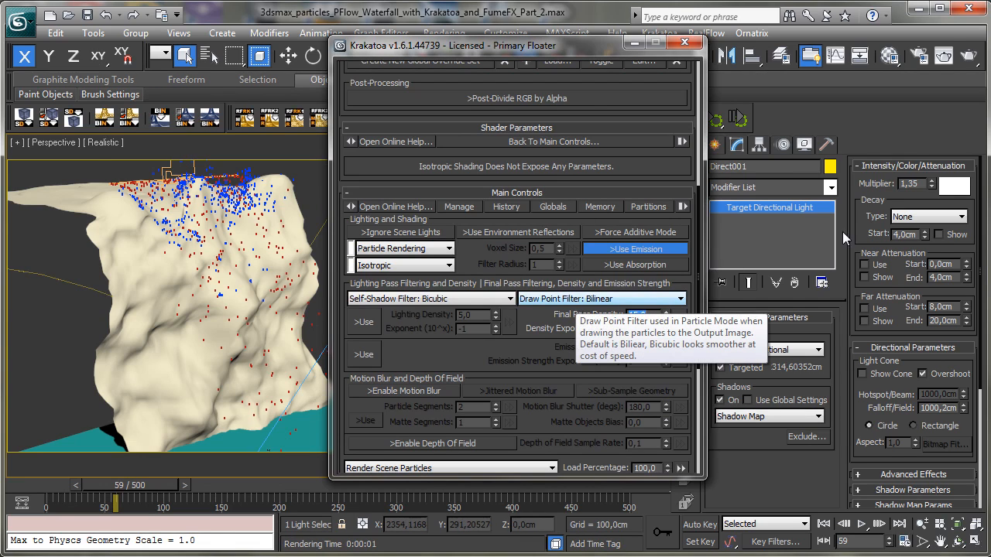
left_click(942, 63)
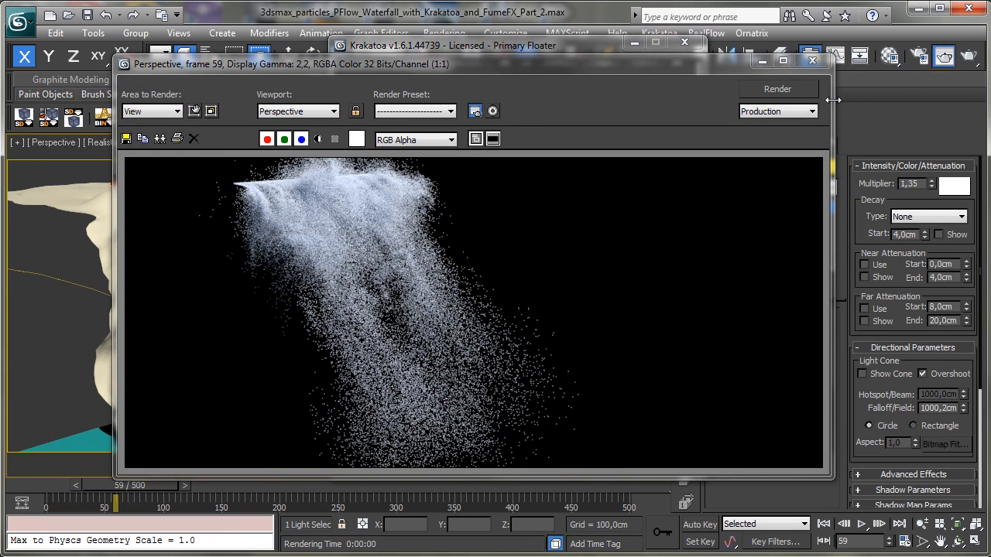
left_click(762, 60)
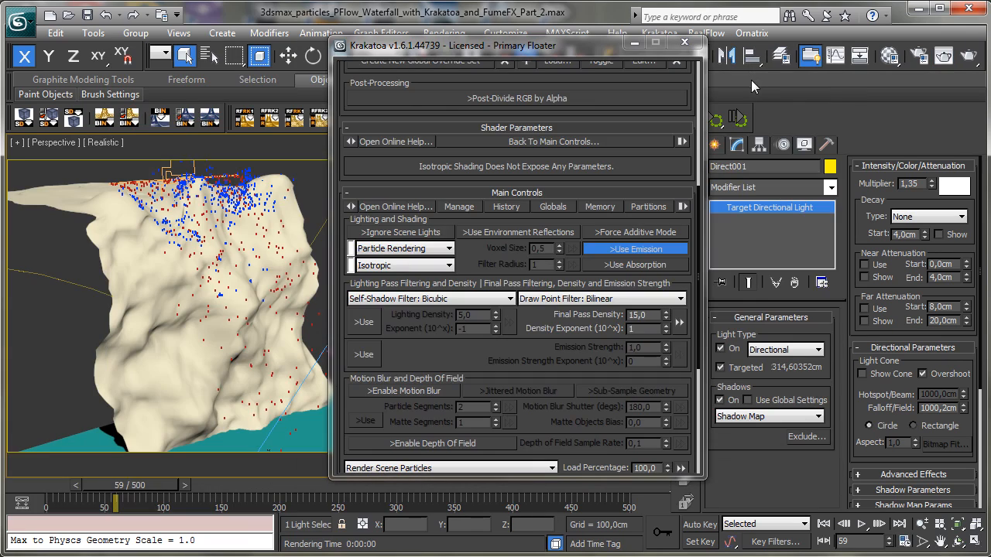
Enable Krakatoa's motion blur and render frame 59 to check the effect.
scroll(418, 333, "down", 2)
left_click(418, 328)
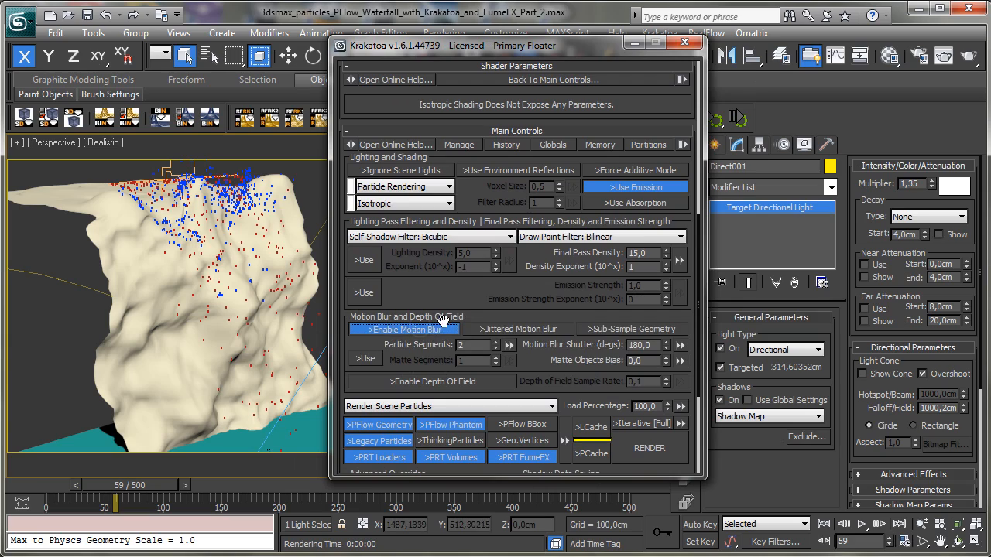
left_click(971, 55)
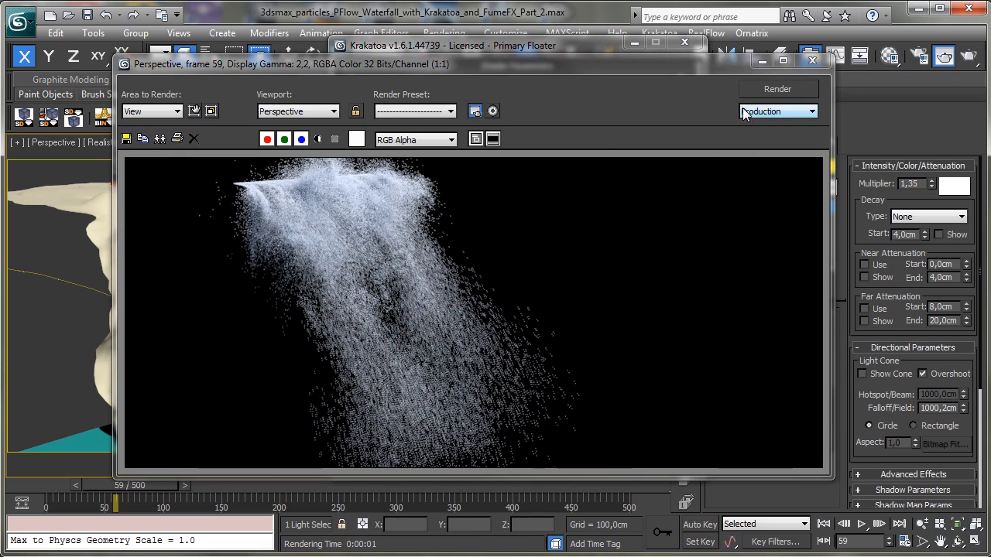
left_click(811, 60)
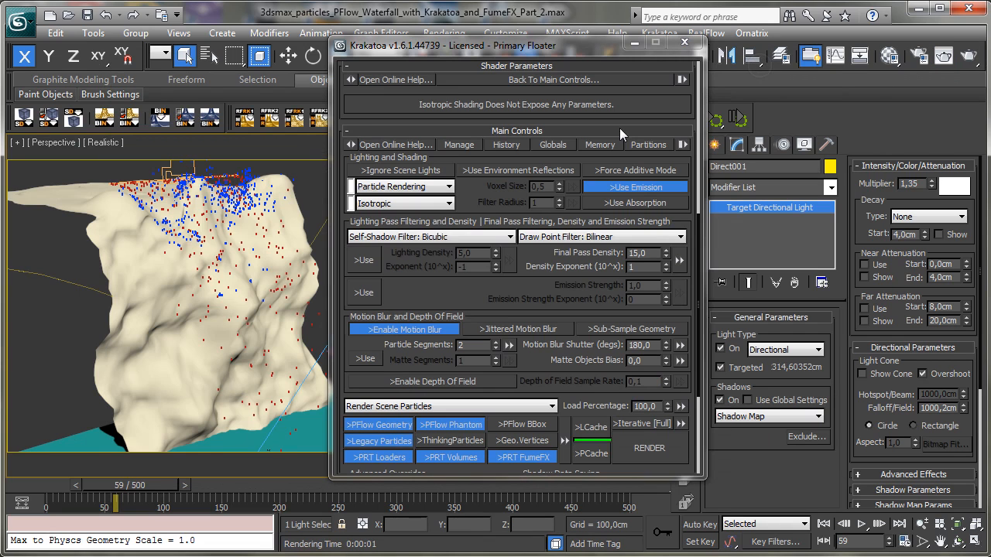
Set the motion blur particle segments to 4 and the final pass density to 12, and re-render frame 59.
left_click(495, 342)
left_click(495, 341)
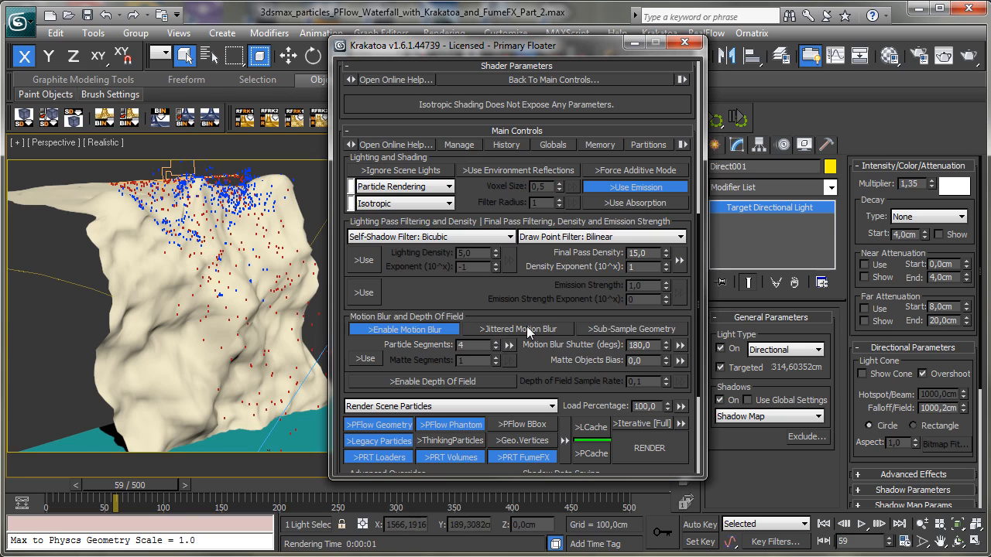
left_click_drag(647, 254, 611, 244)
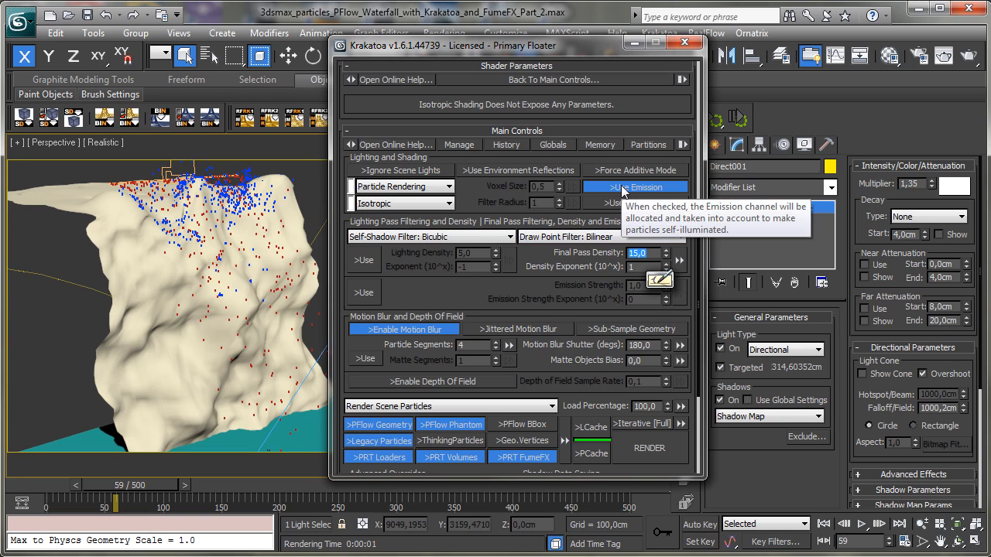
type("12")
key("Return")
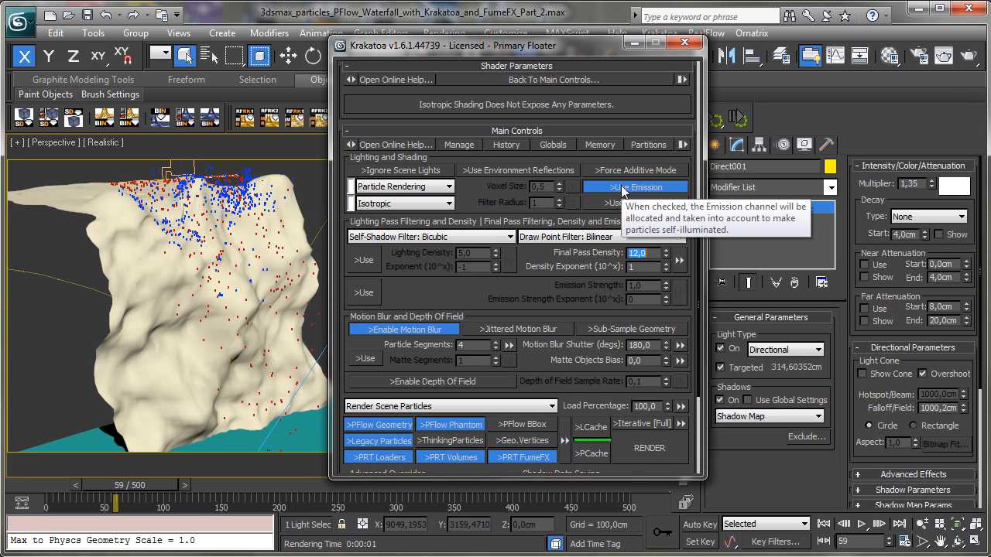
left_click(968, 55)
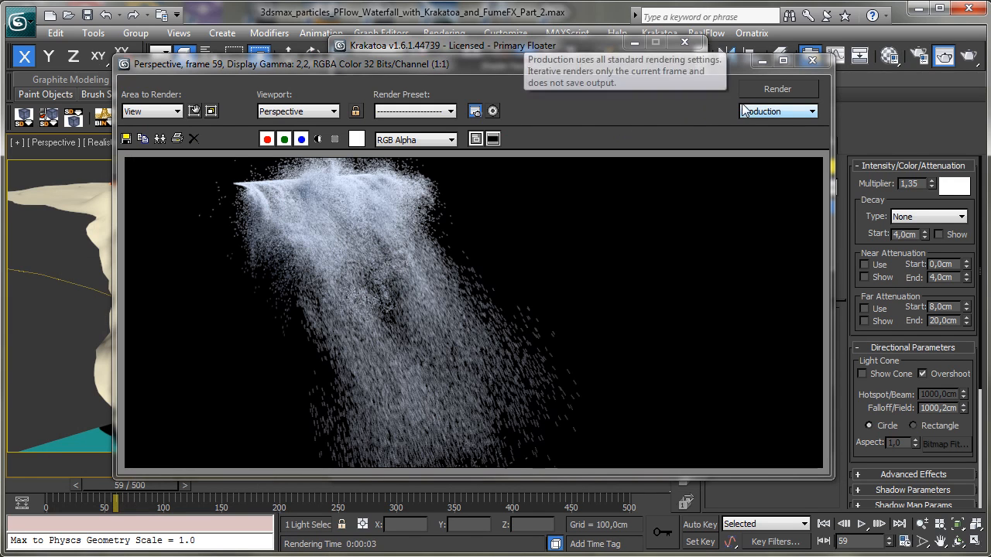
left_click(812, 60)
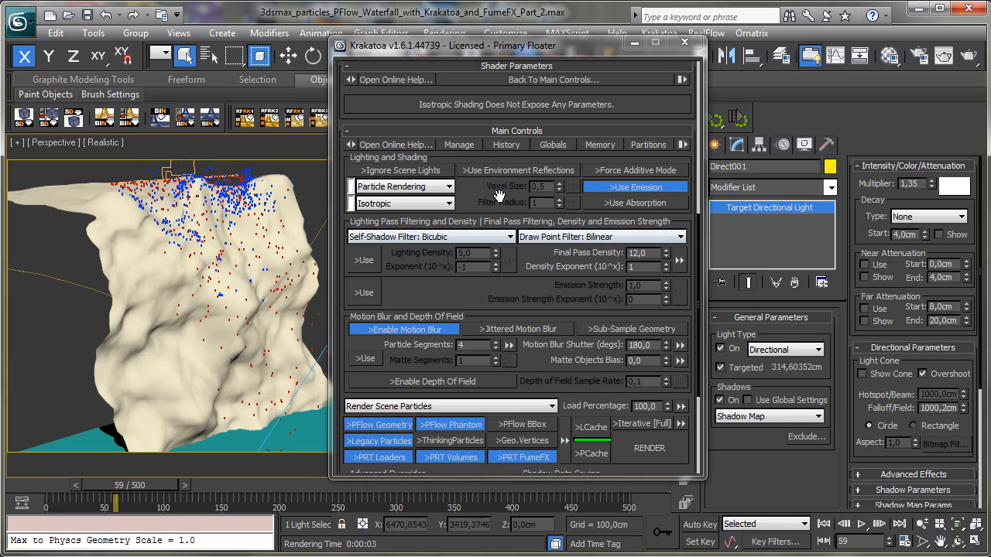
Clear away the open windows and render frame 115 of the waterfall, moving the finished render aside.
scroll(495, 197, "down", 3)
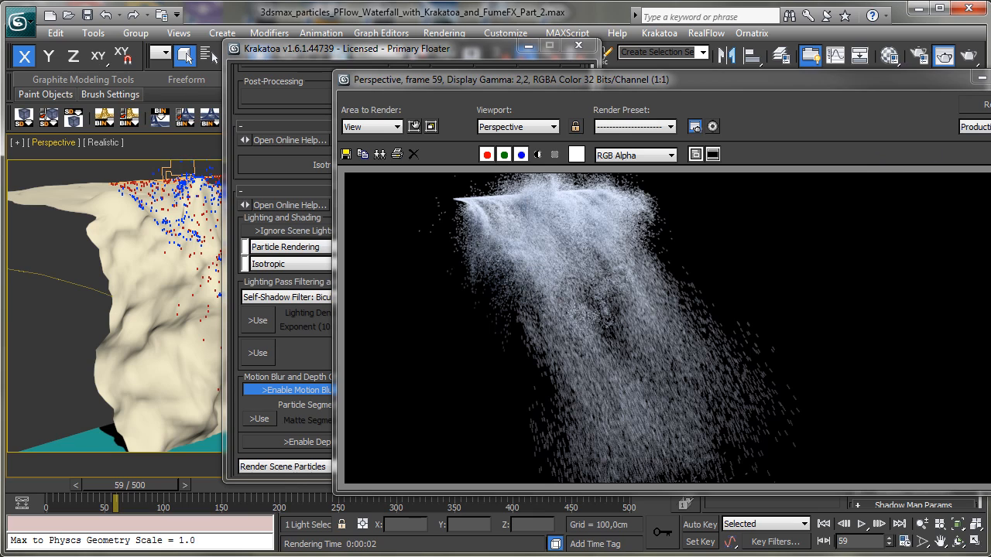
left_click(982, 78)
left_click(529, 46)
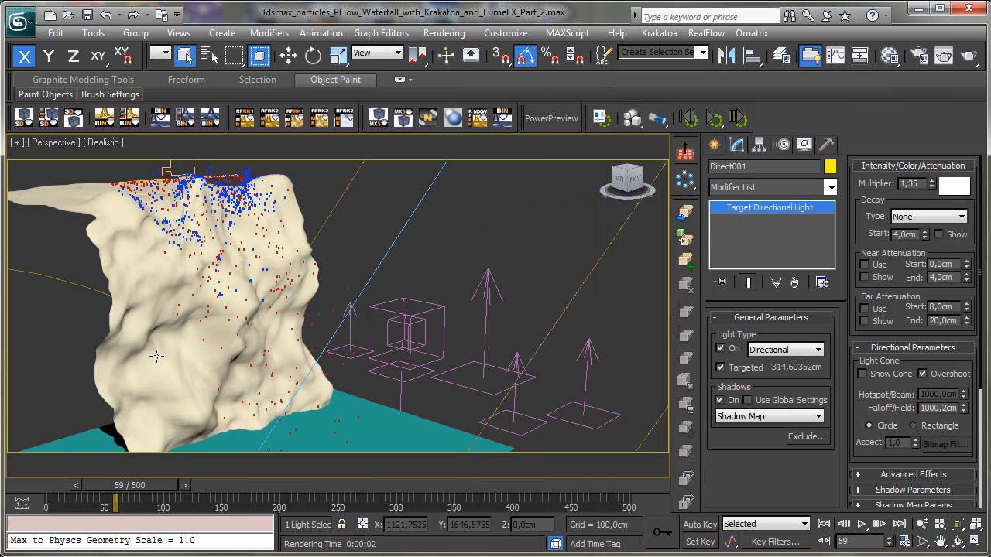
left_click_drag(23, 484, 154, 486)
key("q")
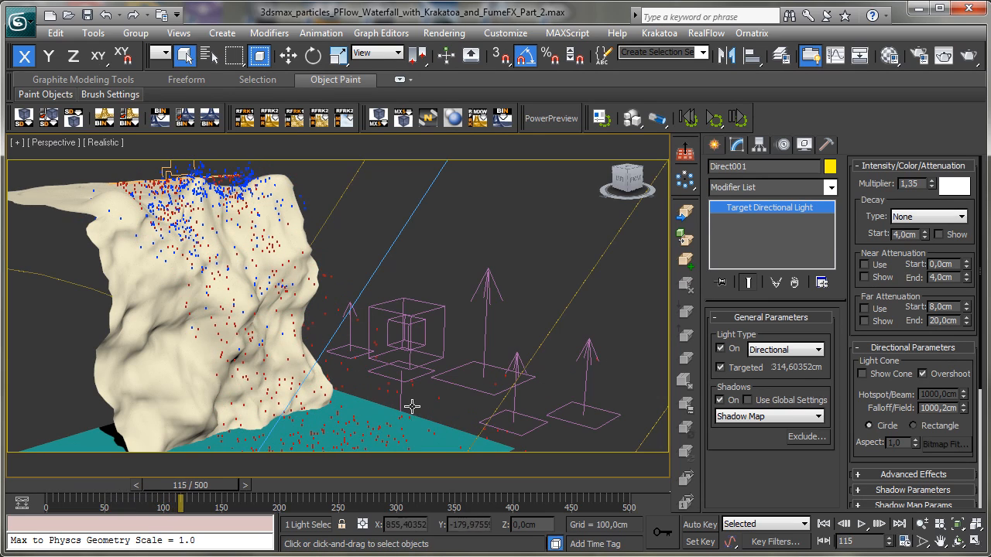
left_click(962, 57)
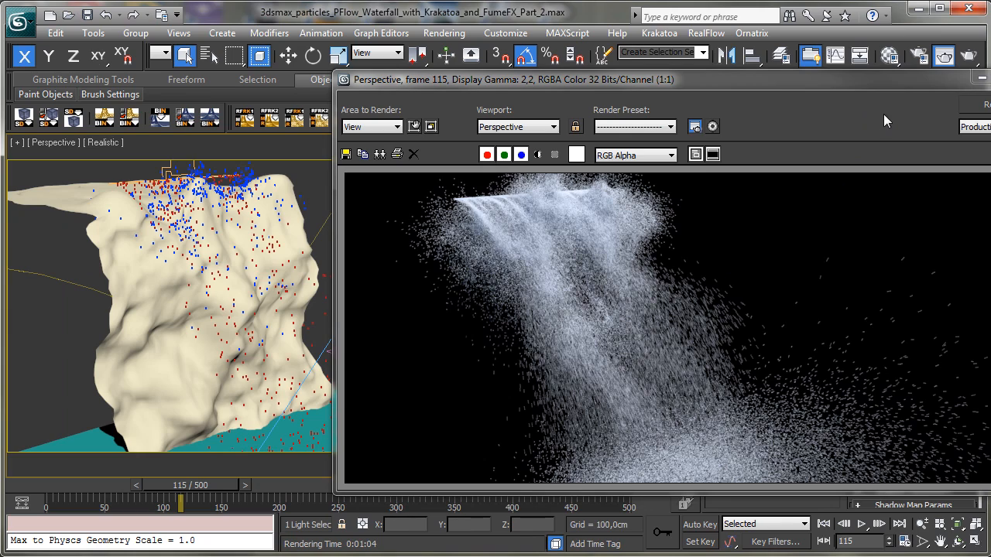
left_click_drag(792, 81, 4, 124)
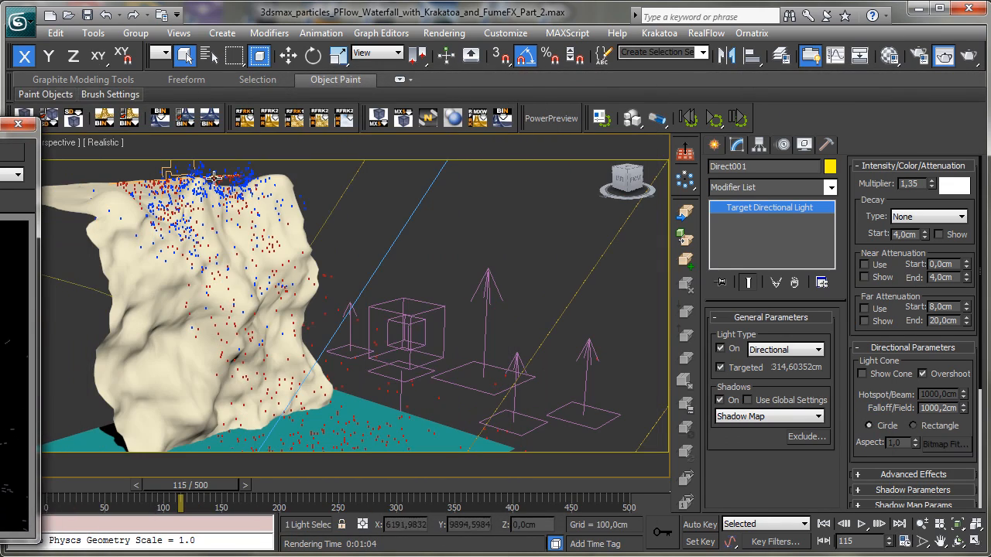
Open the PF_Waterfall source in Particle View and review Event 002's Spawn 001, Force 004 and Krakatoa Collision Test003 settings.
left_click(164, 168)
left_click(760, 355)
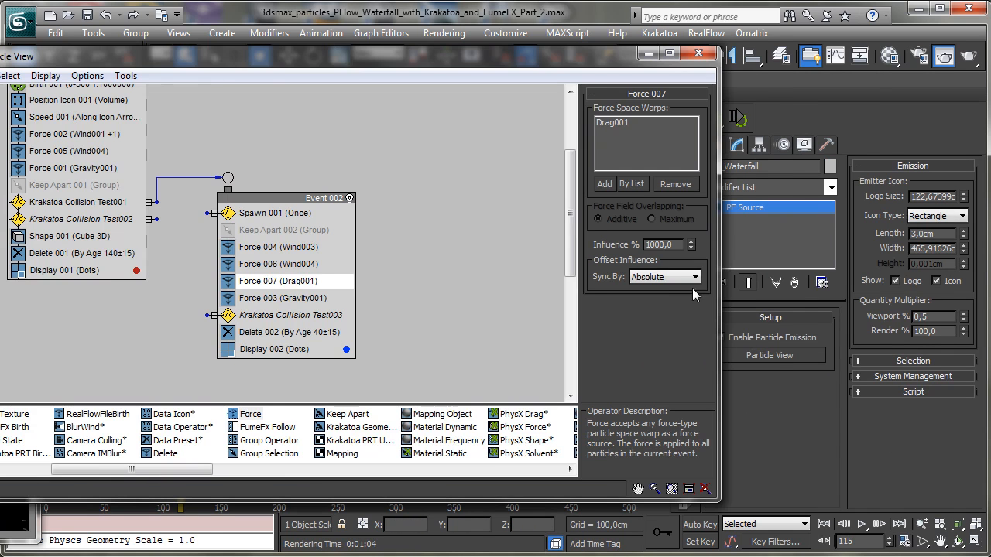
left_click_drag(312, 6, 480, 51)
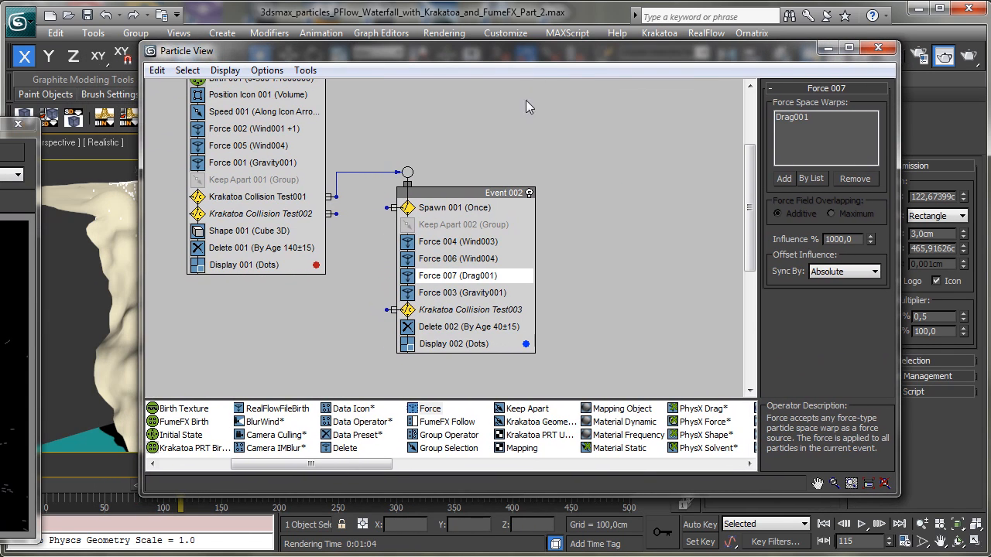
left_click(440, 215)
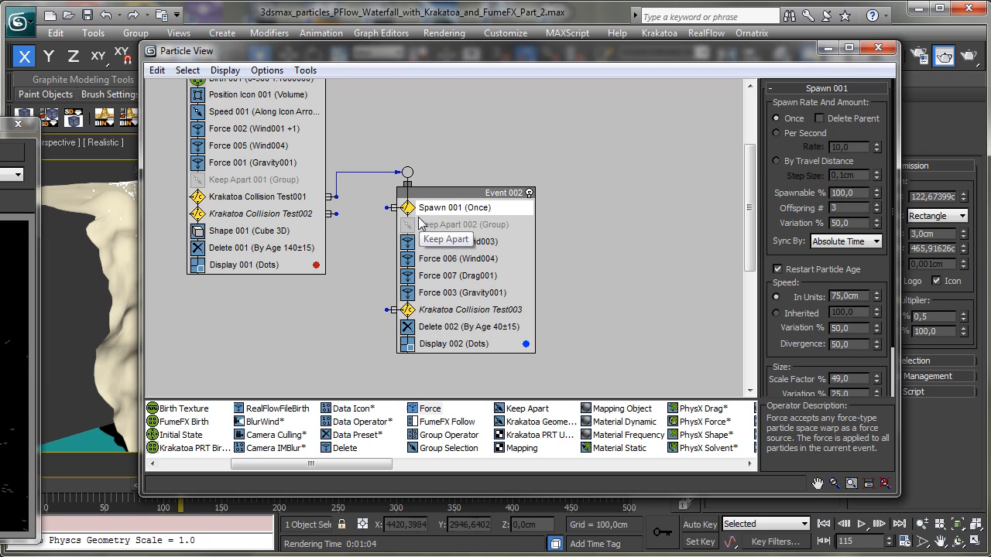
left_click(500, 243)
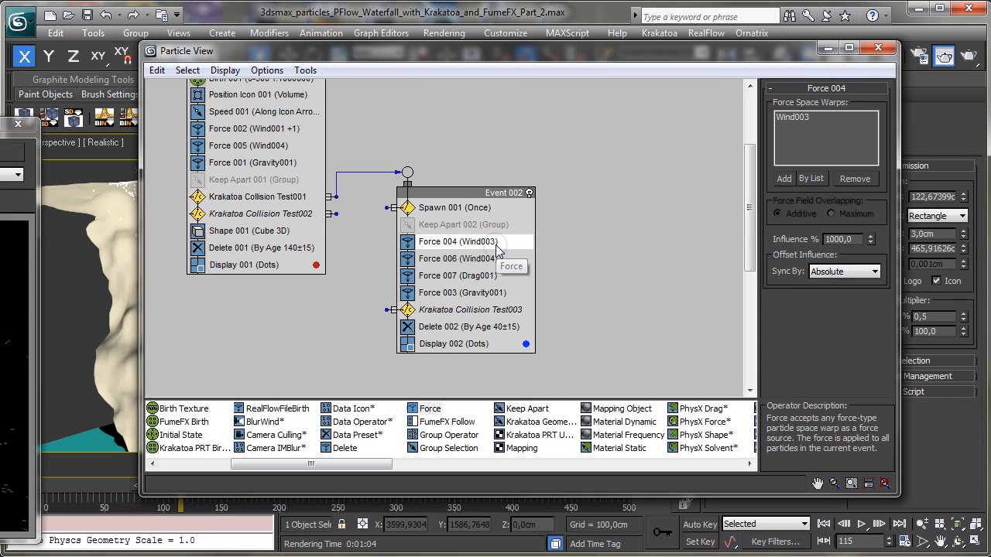
left_click(474, 314)
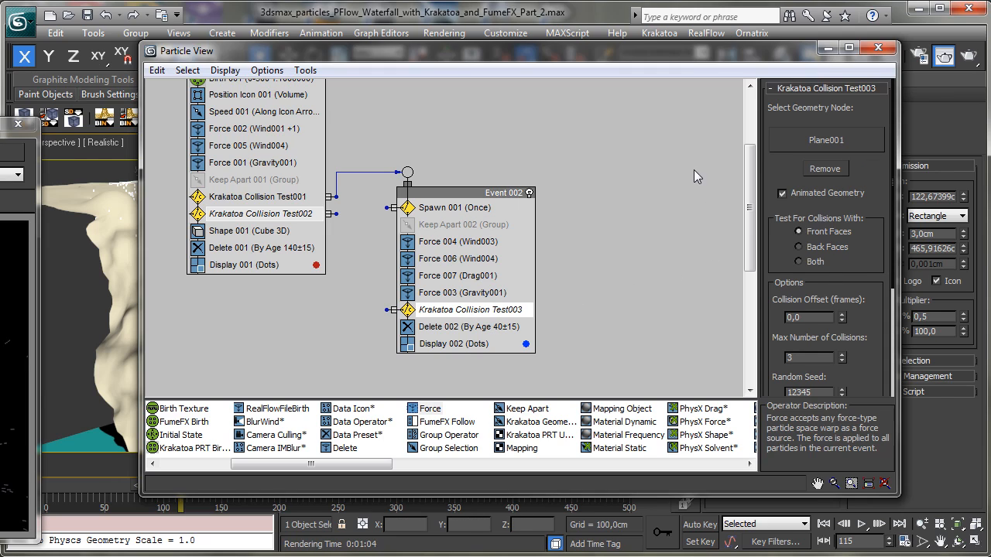
scroll(874, 266, "down", 5)
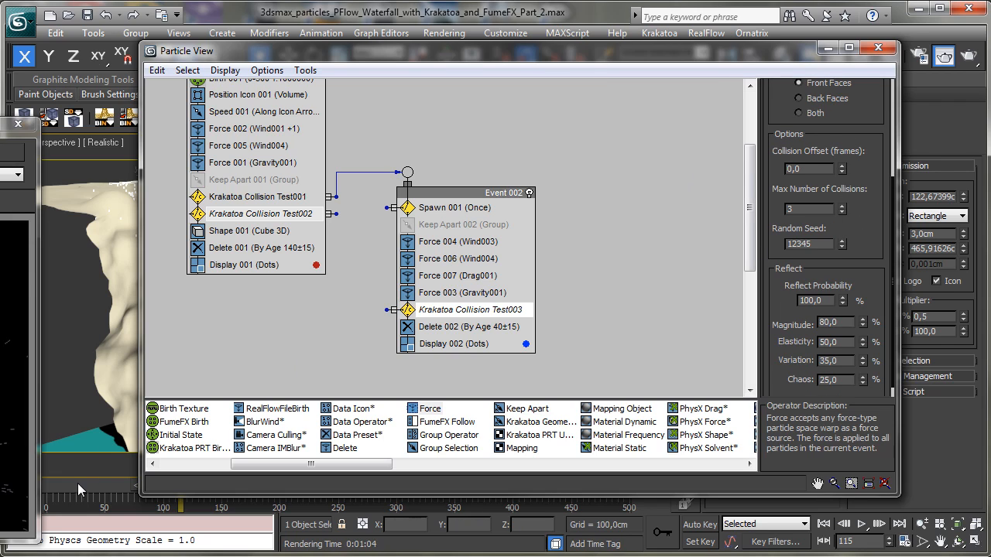
Return to frame 0 and set Krakatoa Collision Test002's max number of collisions to 1.
left_click_drag(81, 490, 54, 486)
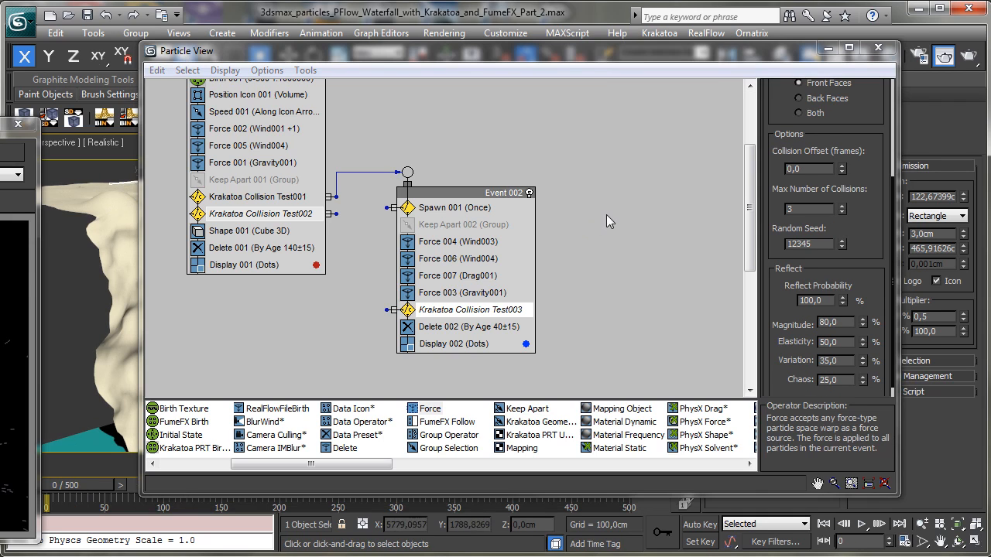
left_click(275, 214)
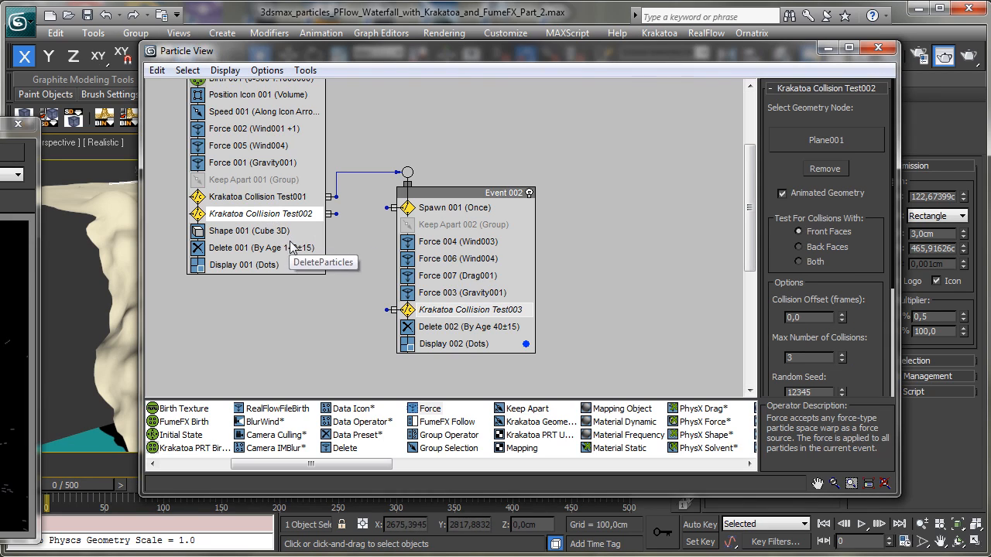
scroll(786, 242, "down", 3)
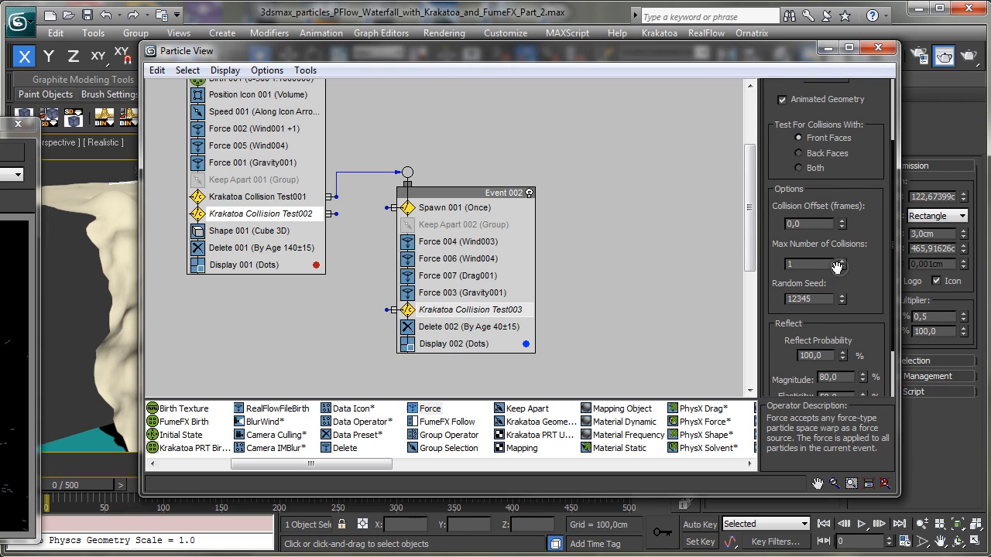
left_click_drag(869, 275, 871, 193)
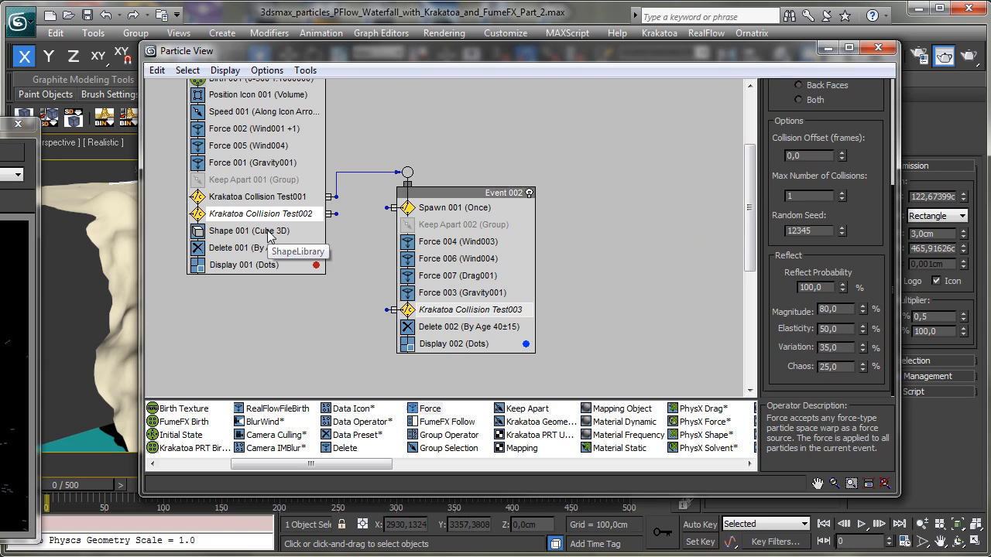
Set the reflect magnitude of Krakatoa Collision Test003 to 50 % and put Particle View away.
left_click(525, 309)
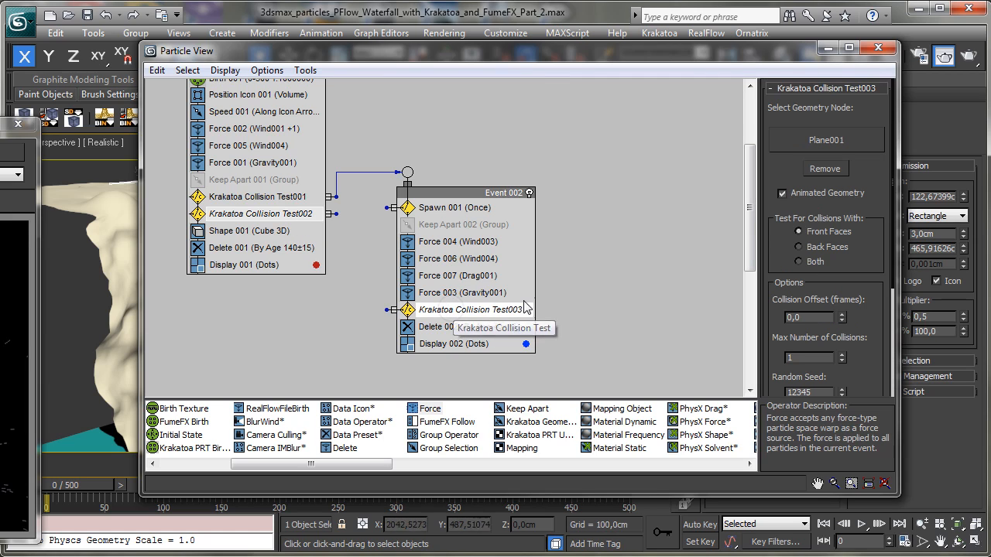
scroll(868, 276, "down", 5)
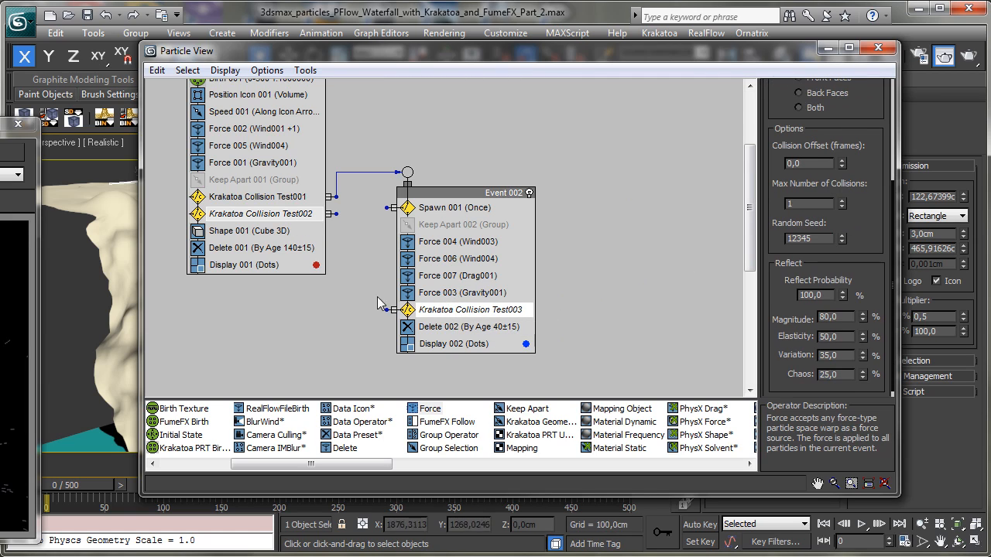
scroll(865, 166, "down", 1)
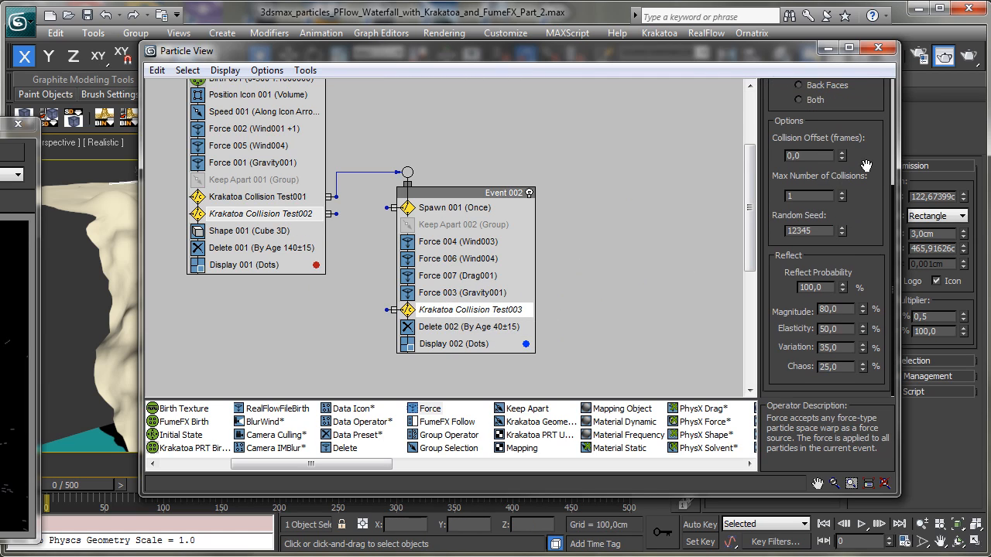
double_click(837, 309)
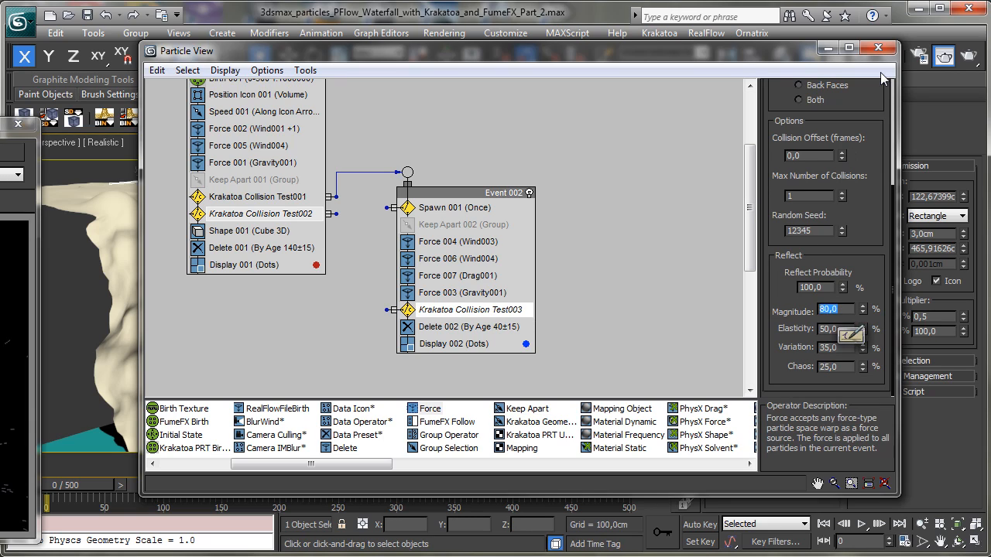
type("50")
key("Return")
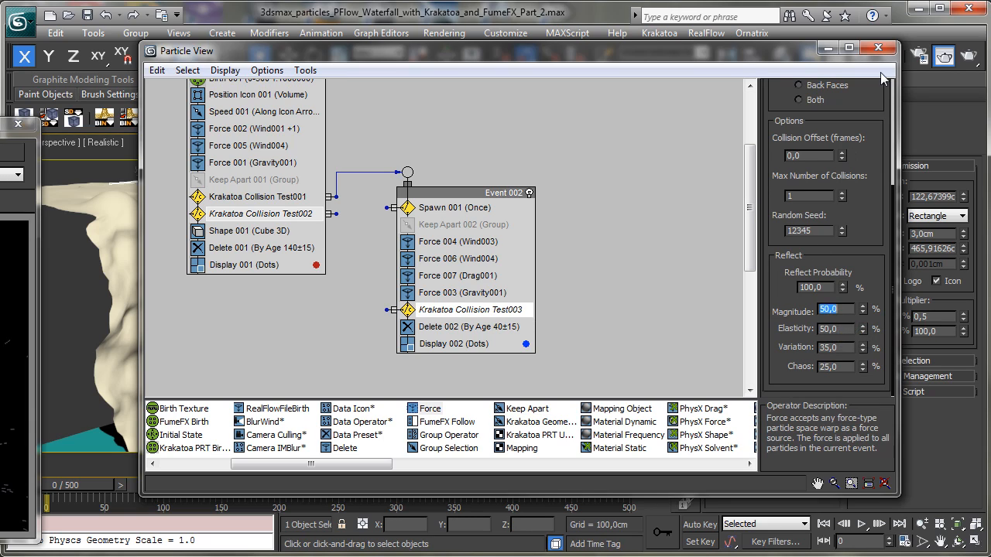
double_click(837, 348)
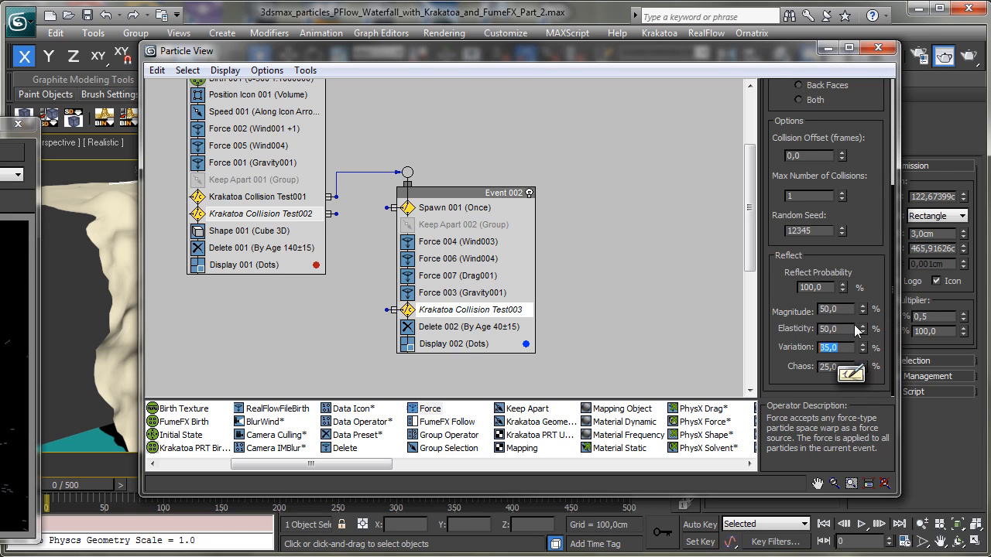
left_click(829, 47)
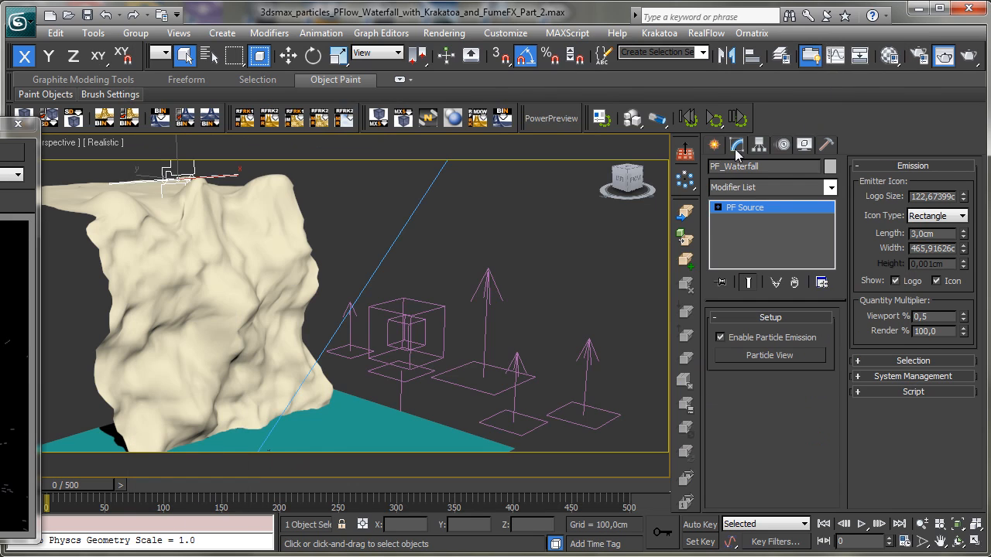
Set the reflect probability of Krakatoa Collision Test003 to 50 %, scrub through the particle motion and return to frame 0.
left_click_drag(81, 486, 375, 409)
left_click_drag(157, 477, 50, 486)
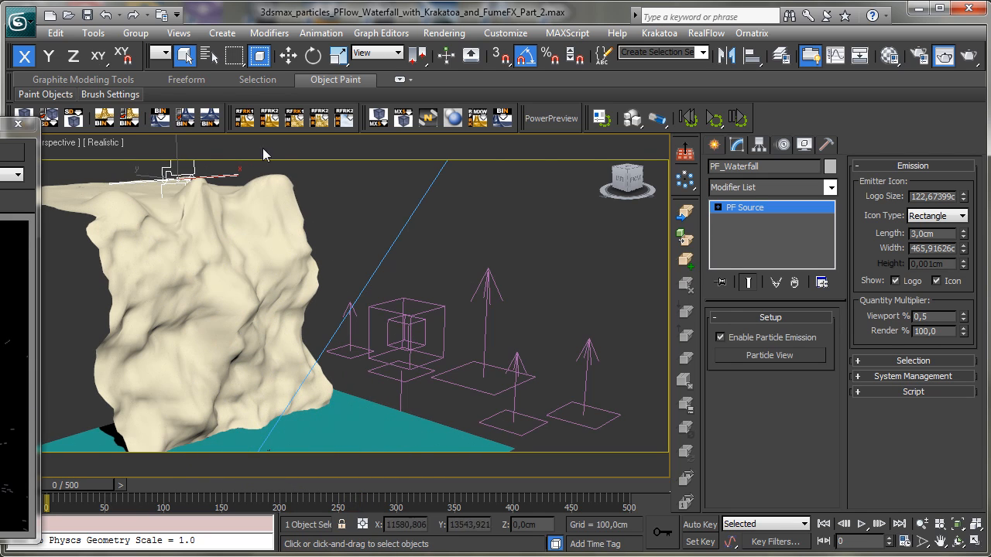
left_click(766, 357)
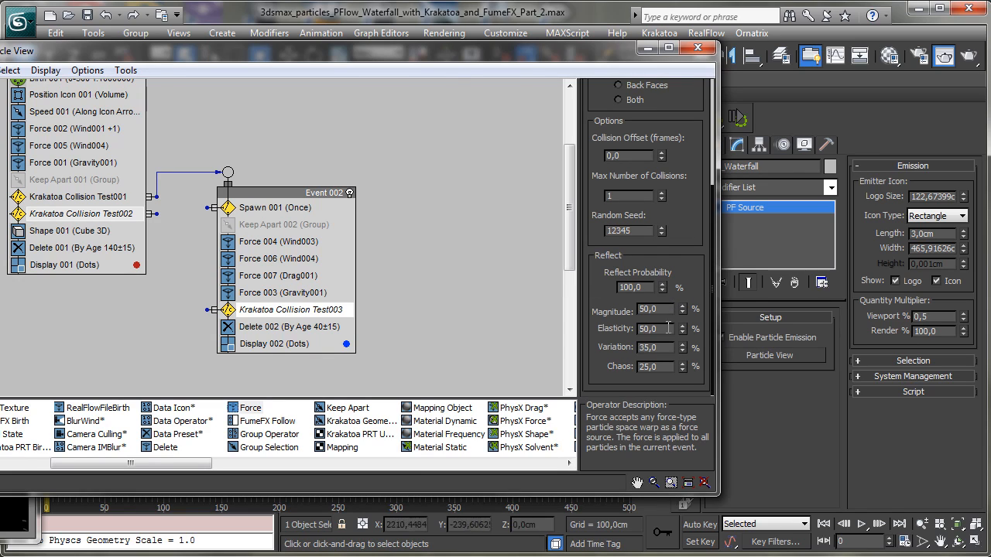
double_click(630, 287)
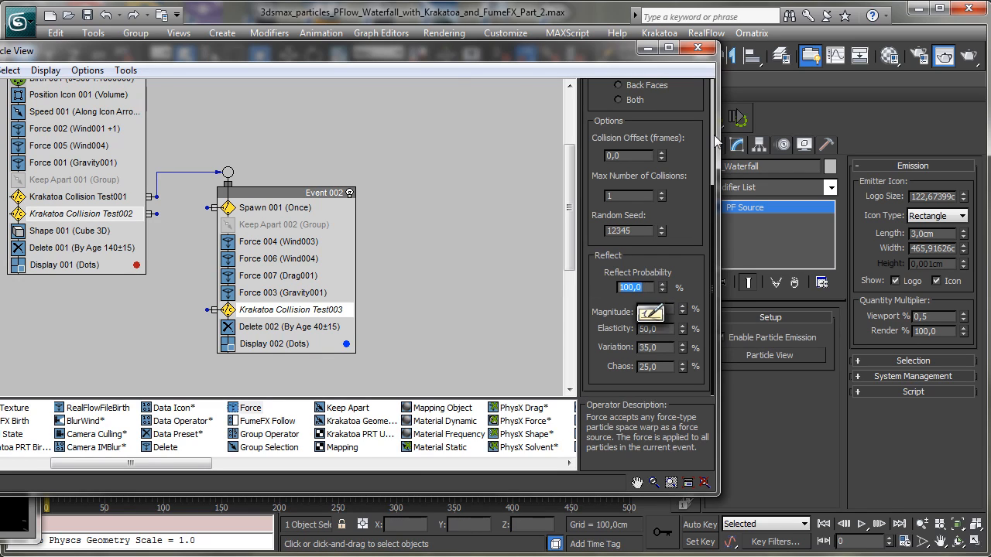
type("50")
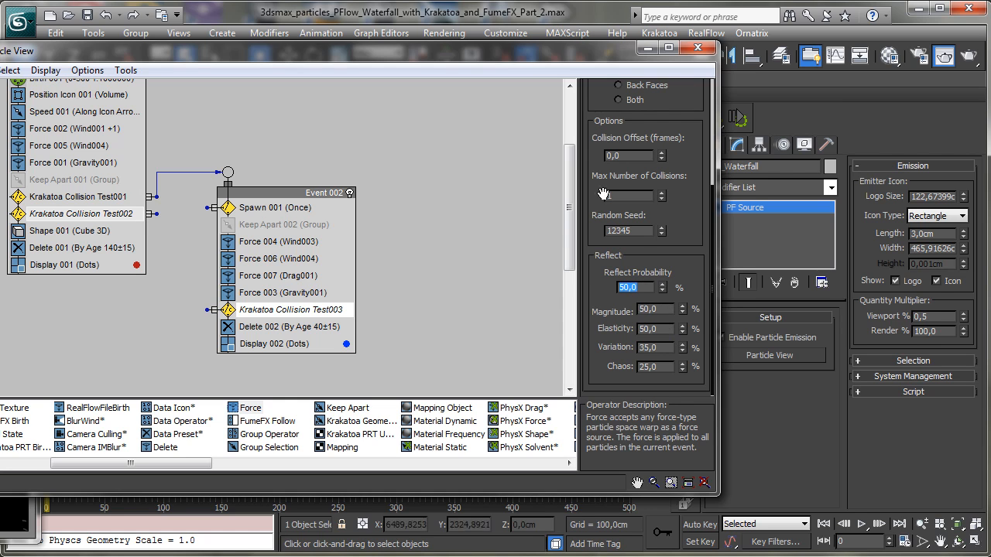
left_click(698, 48)
left_click_drag(75, 490, 388, 402)
key("Home")
Set the linear damping of the Drag001 space warp to 10 % on the X, Y and Z axes and scrub through the result.
key("q")
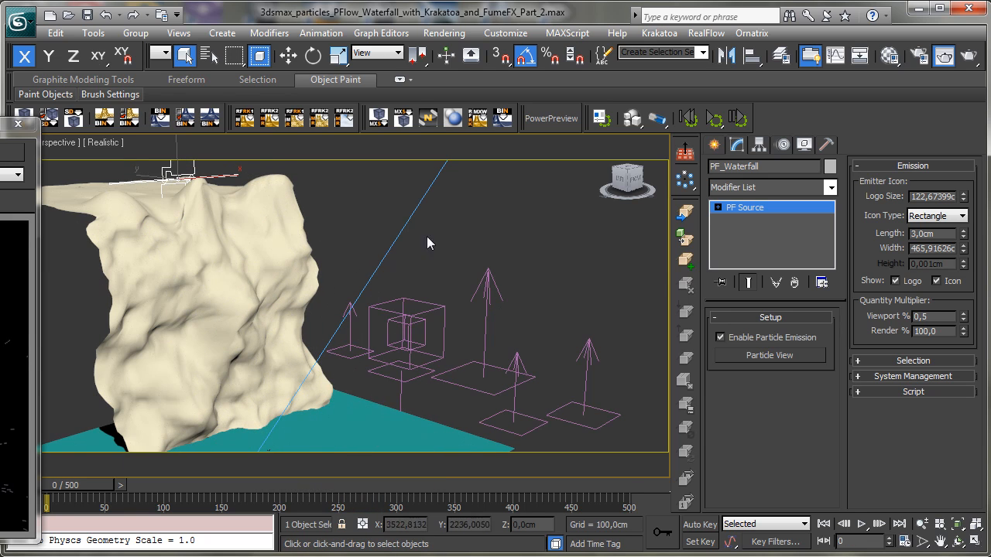
left_click(407, 311)
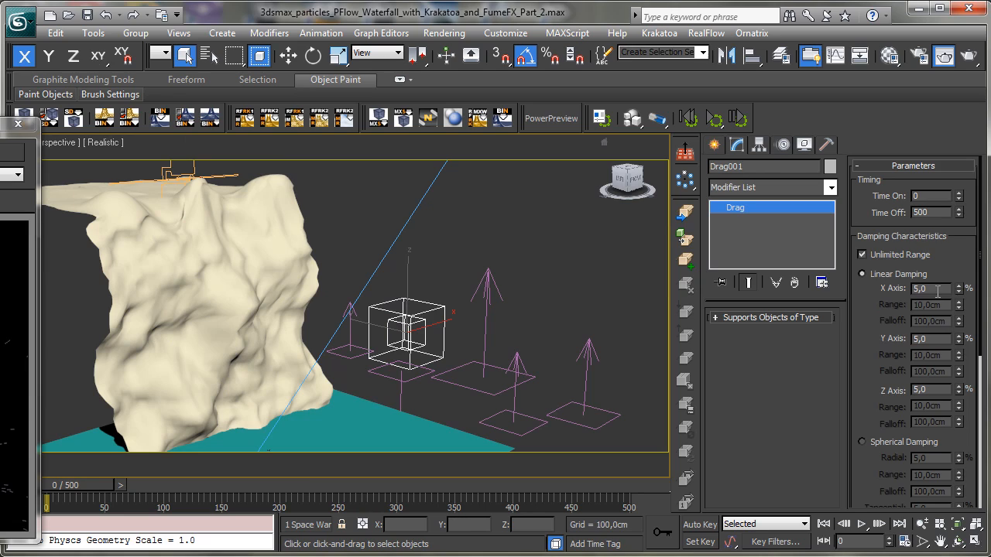
left_click(929, 288)
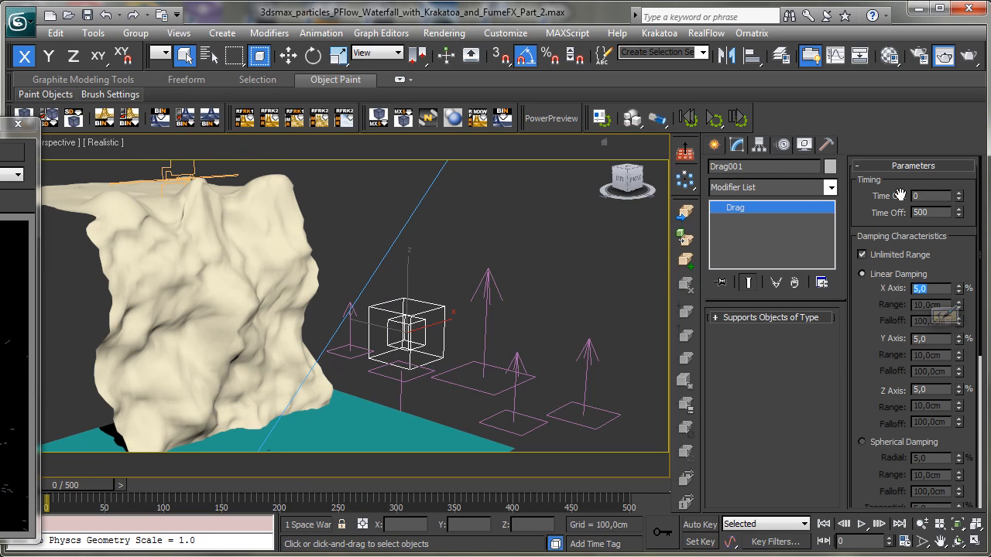
type("10")
key("Return")
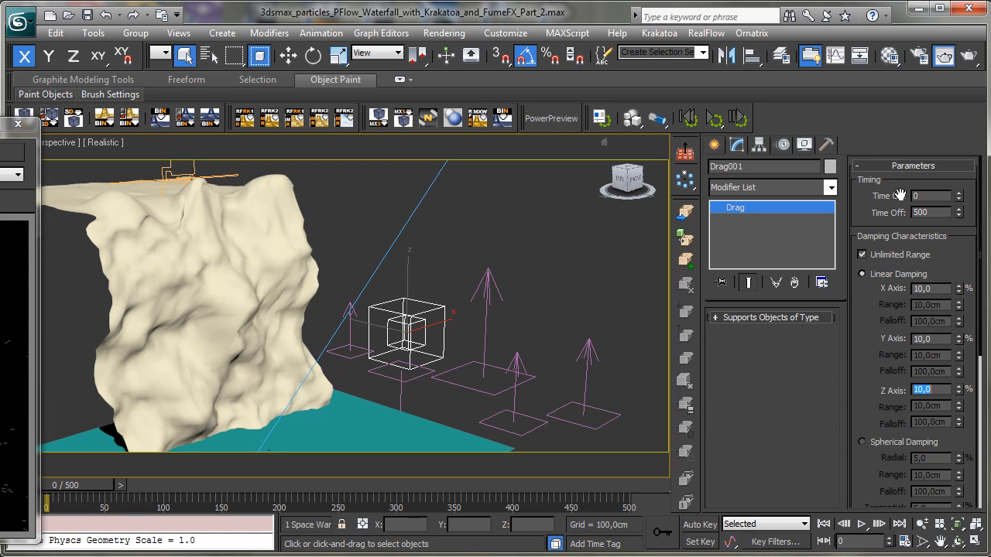
left_click_drag(80, 489, 467, 457)
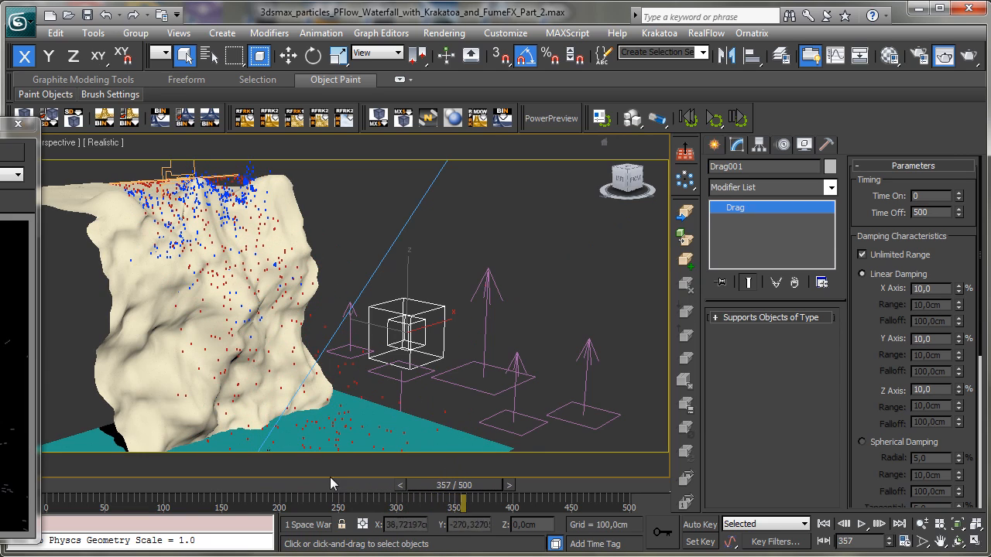
Render the Perspective view at frame 49 and minimize the finished render.
mouse_move(100, 488)
left_mouse_down()
mouse_move(11, 494)
mouse_move(135, 489)
mouse_move(123, 490)
left_mouse_up()
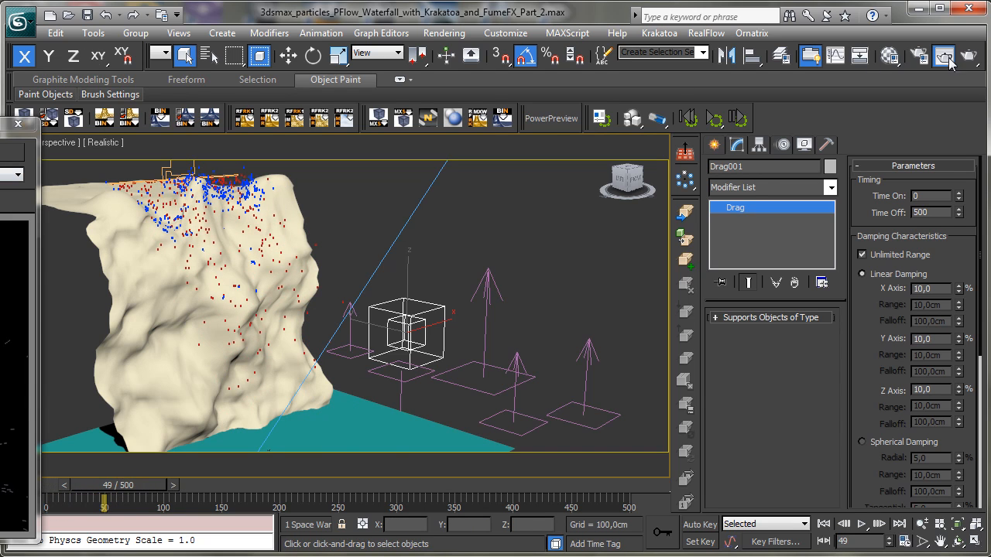
left_click_drag(2, 131, 649, 113)
left_click(725, 136)
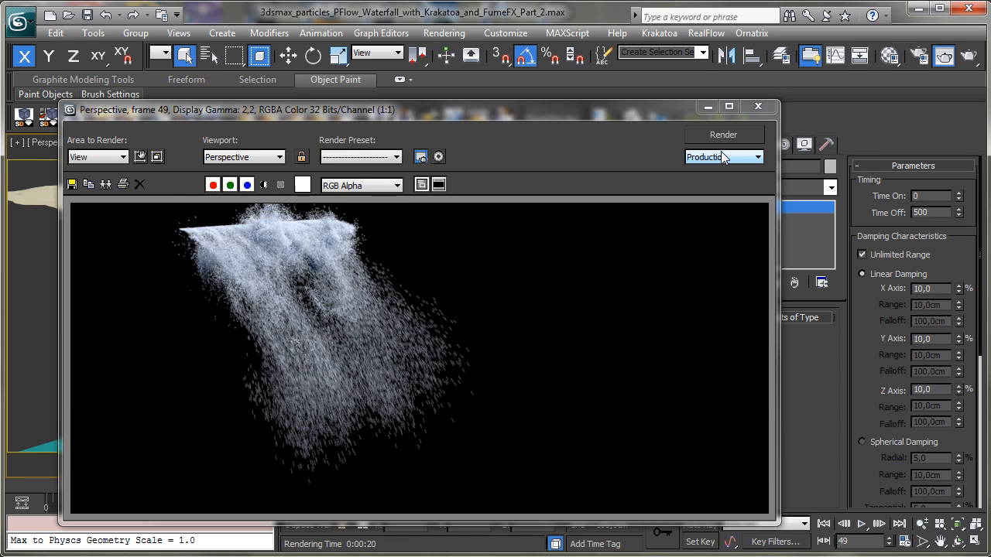
left_click(707, 107)
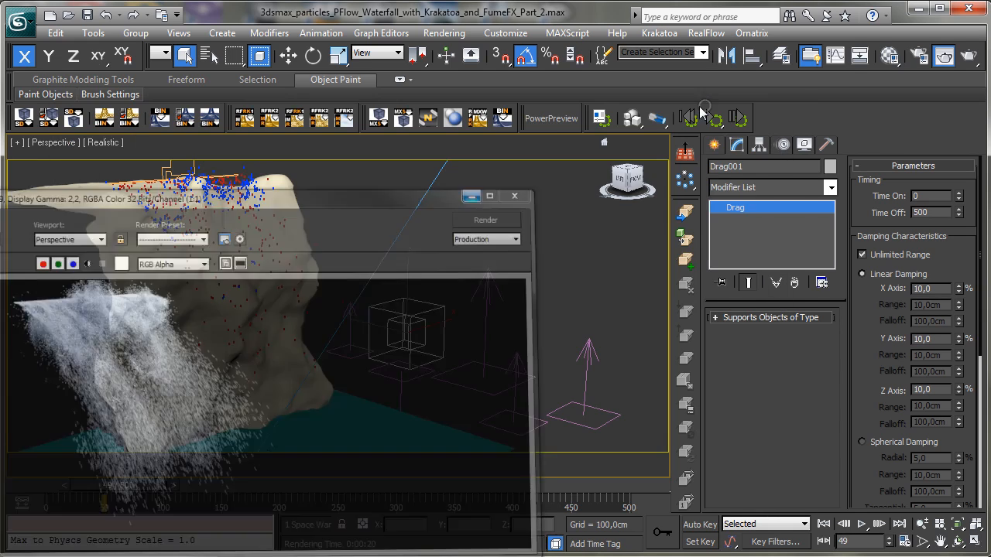
Return to frame 0, create a camera from the current view and switch the viewport back to Perspective.
left_click(19, 483)
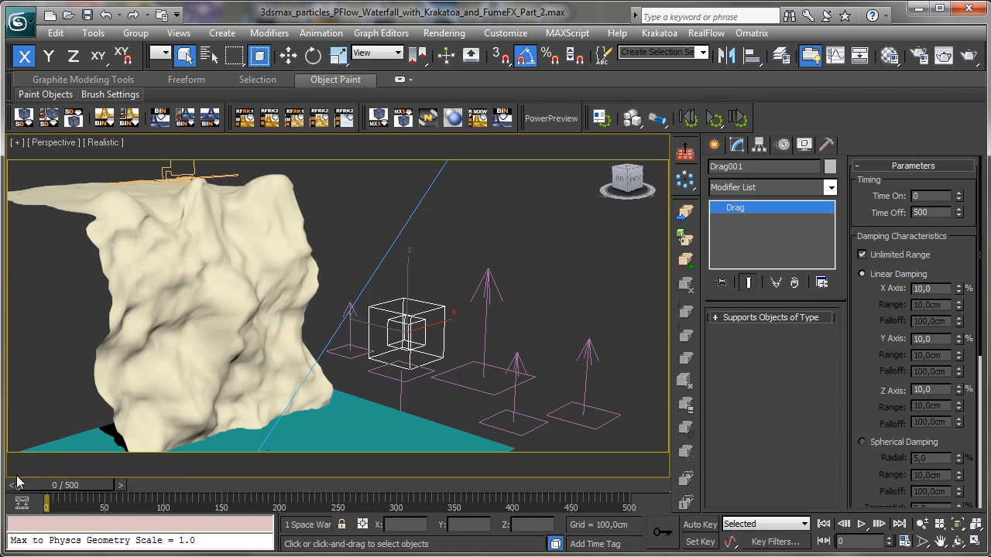
left_click(128, 194)
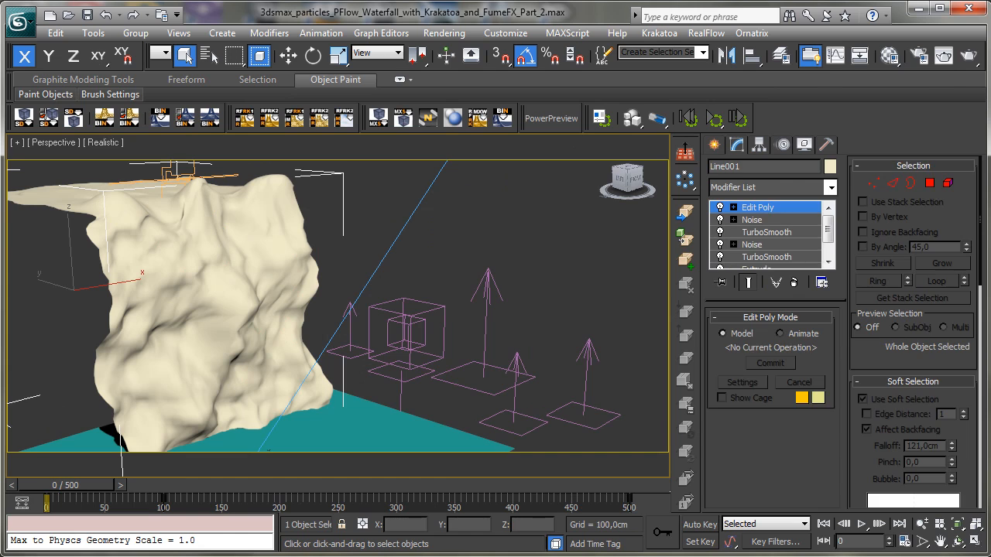
left_click(179, 33)
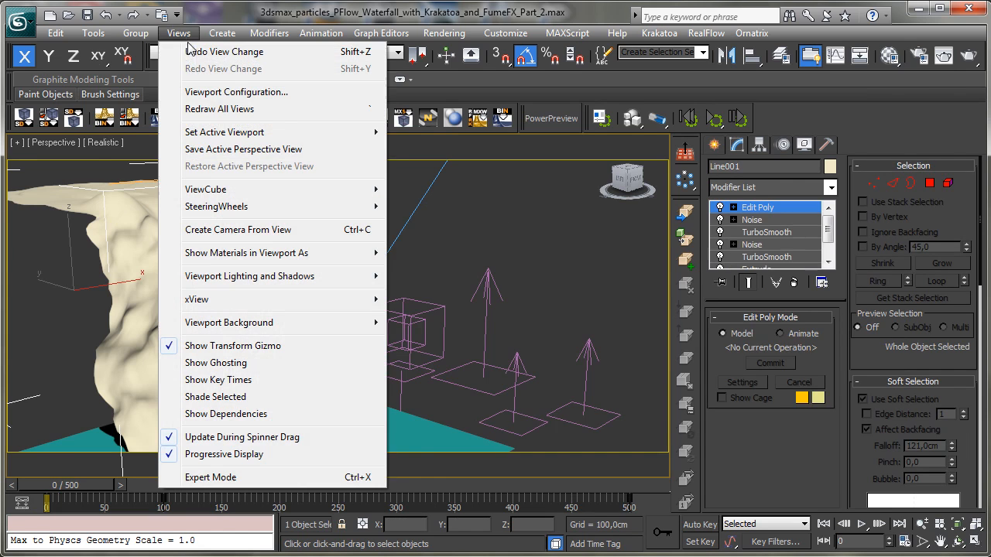
left_click(277, 231)
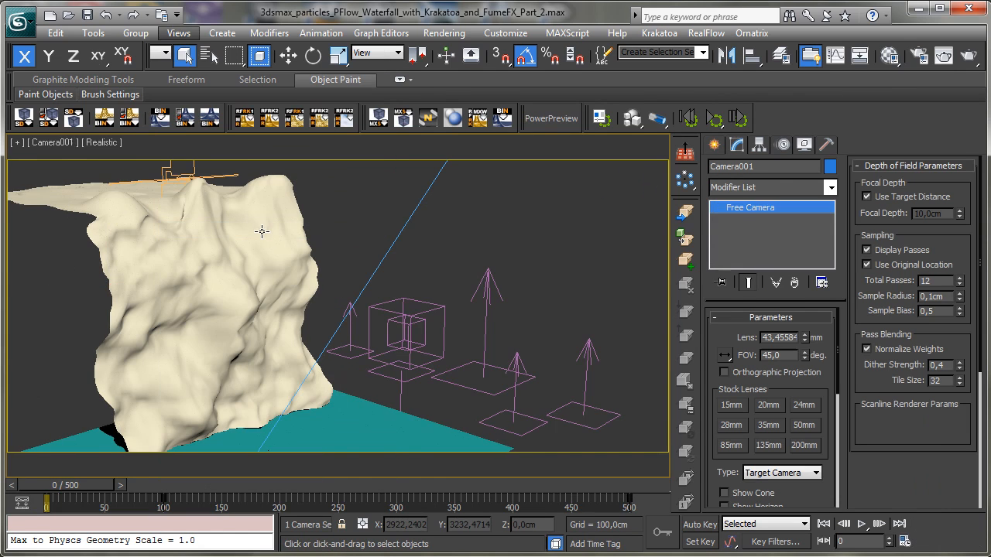
left_click(48, 143)
left_click(118, 203)
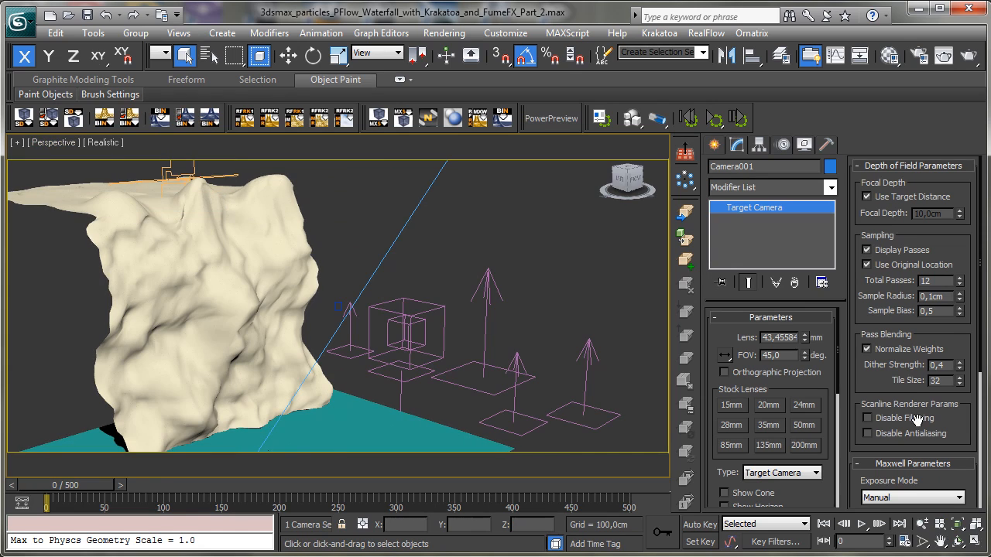
Raise a soft-selected vertex of the cliff mesh Line001 on the plateau just behind the waterfall's edge.
left_click(939, 541)
left_click_drag(184, 318, 358, 400)
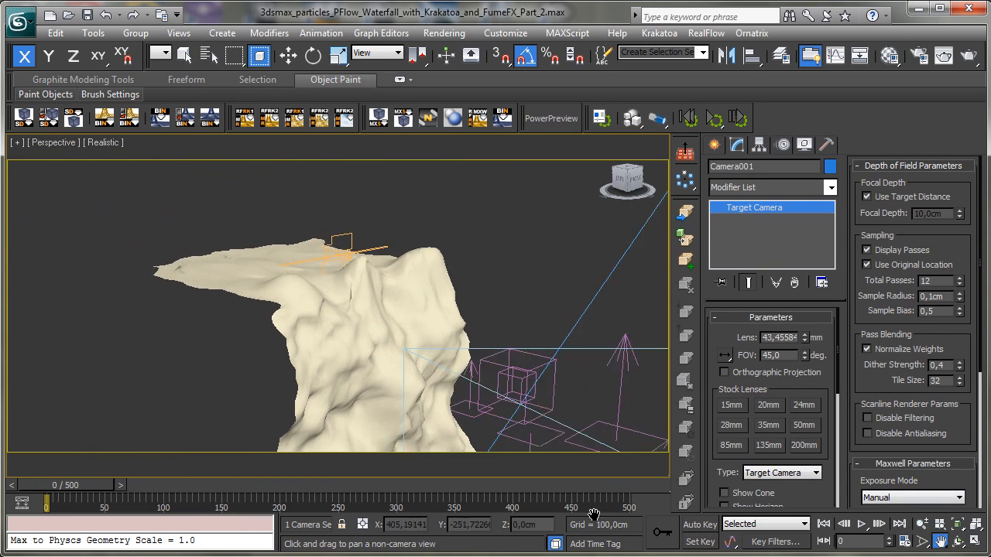
left_click(921, 525)
left_click_drag(279, 291, 335, 107)
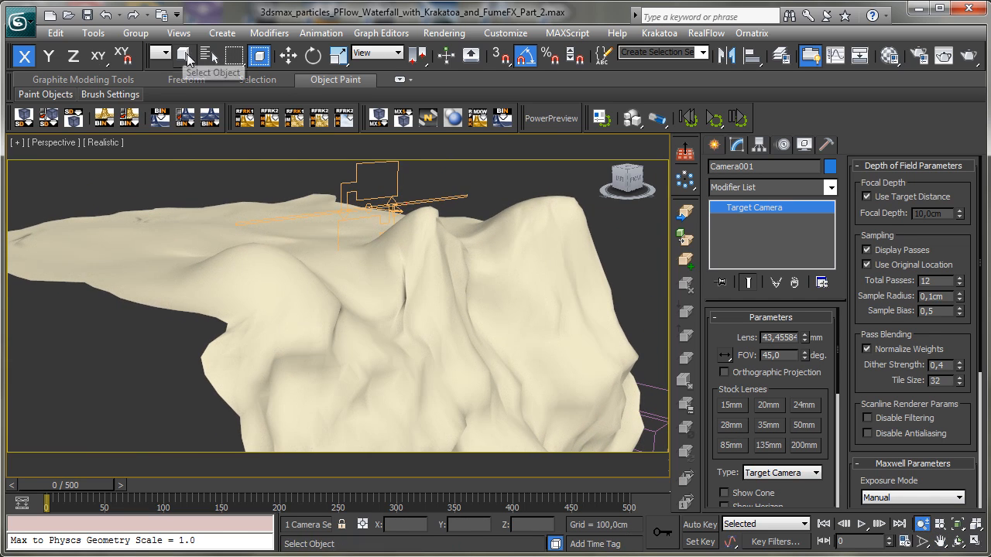
left_click(184, 54)
left_click(394, 281)
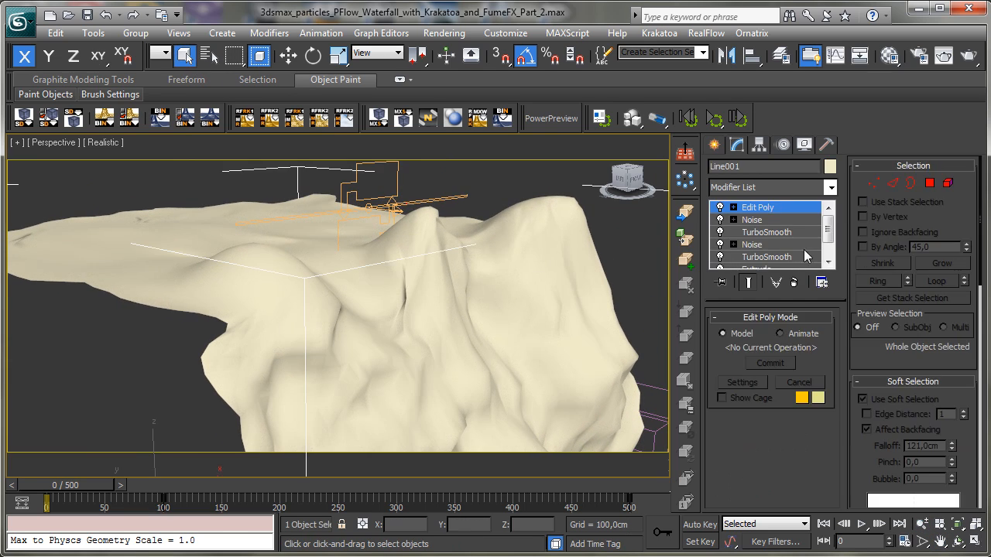
left_click(874, 183)
left_click(276, 232)
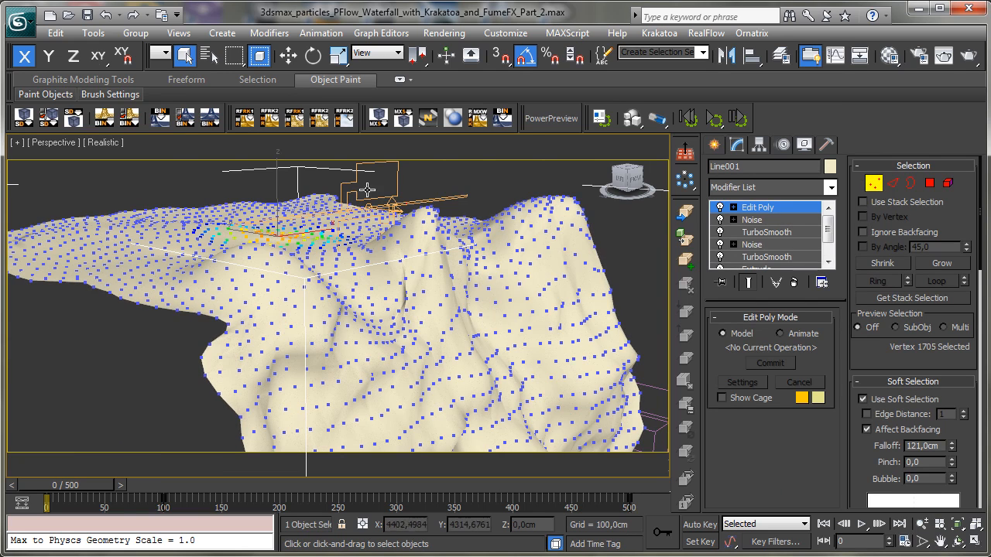
key("w")
left_click_drag(276, 188, 267, 169)
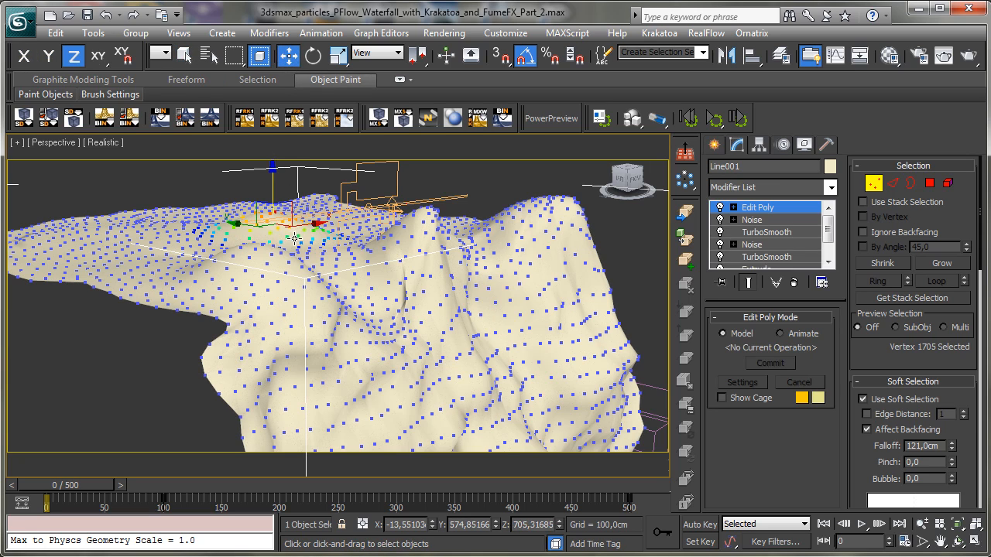
Raise a neighbouring soft-selected vertex closer to the cliff edge and finish the vertex editing.
left_click(301, 233)
left_click_drag(304, 195, 319, 178)
left_click(322, 250)
left_click(875, 185)
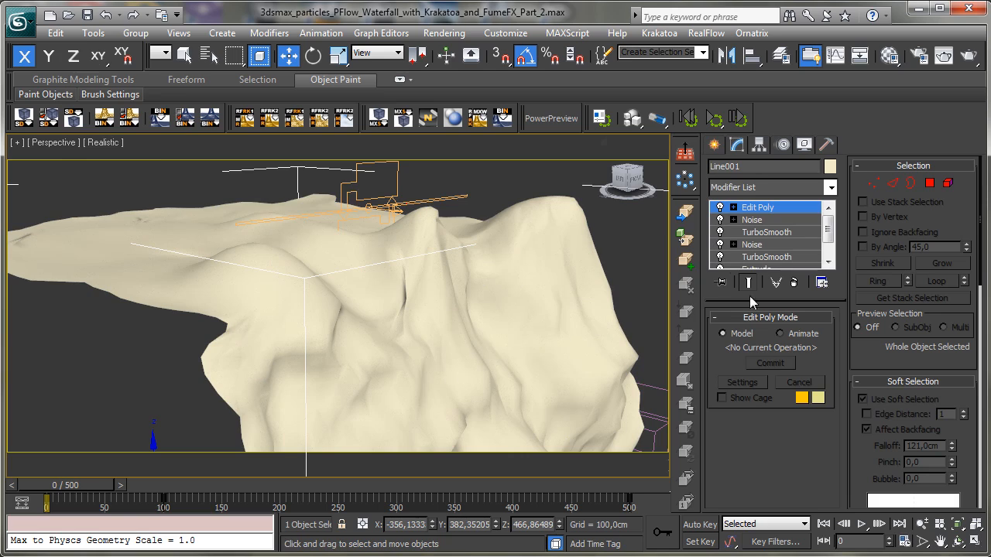
Switch the Perspective viewport to the Camera001 view.
left_click(922, 524)
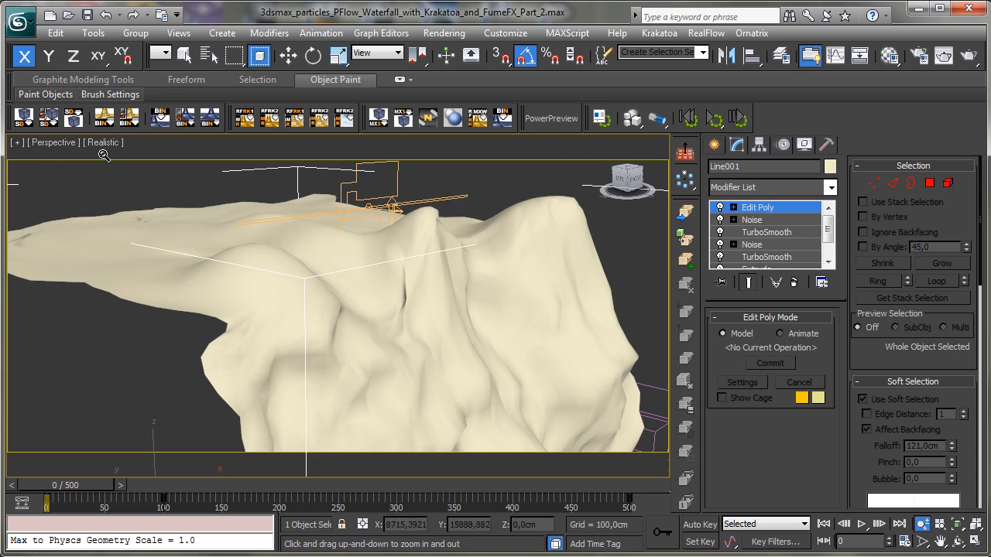
left_click(58, 140)
mouse_move(185, 161)
left_click(280, 166)
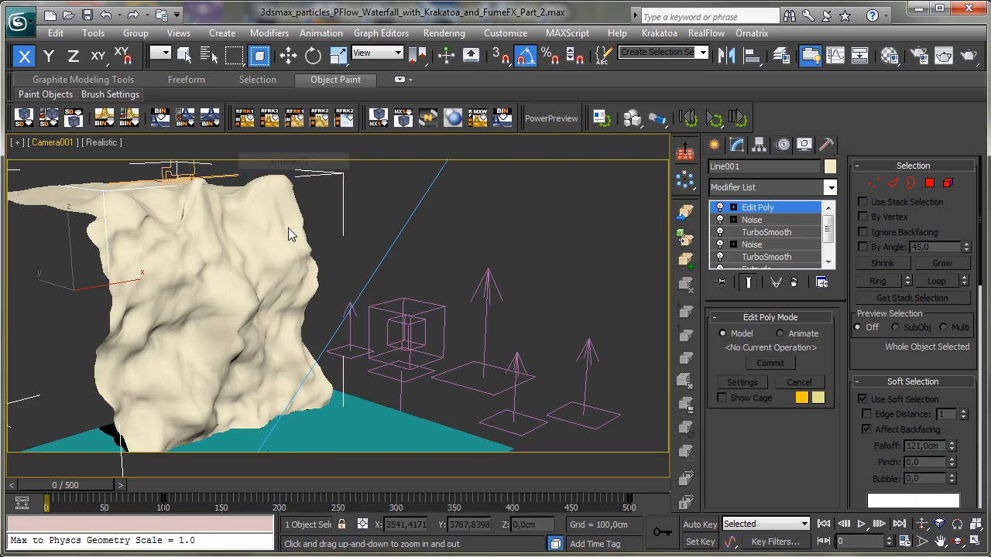
Advance the animation to frame 83, render the Camera001 view and minimize the finished render.
left_click_drag(74, 486, 161, 470)
key("alt+z")
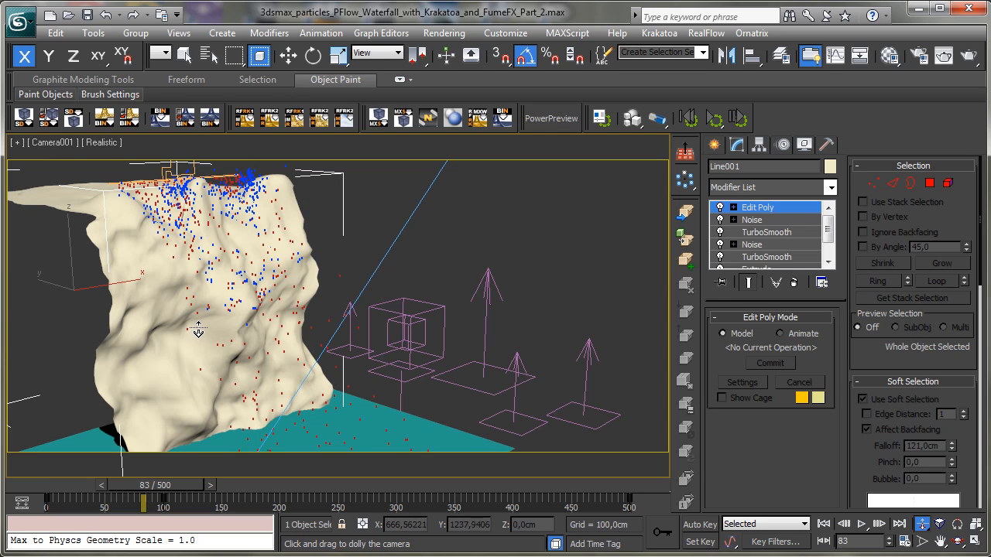
left_click(968, 55)
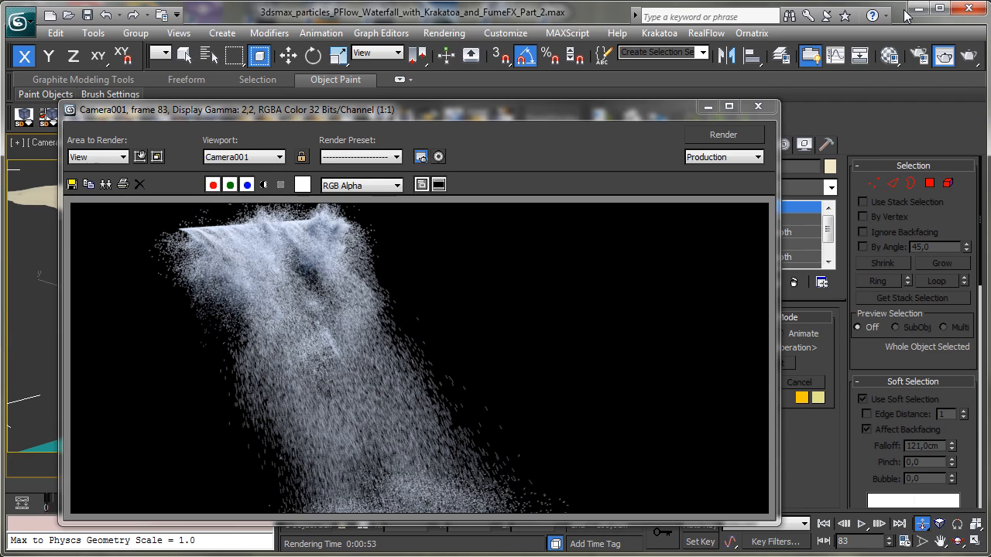
left_click(709, 108)
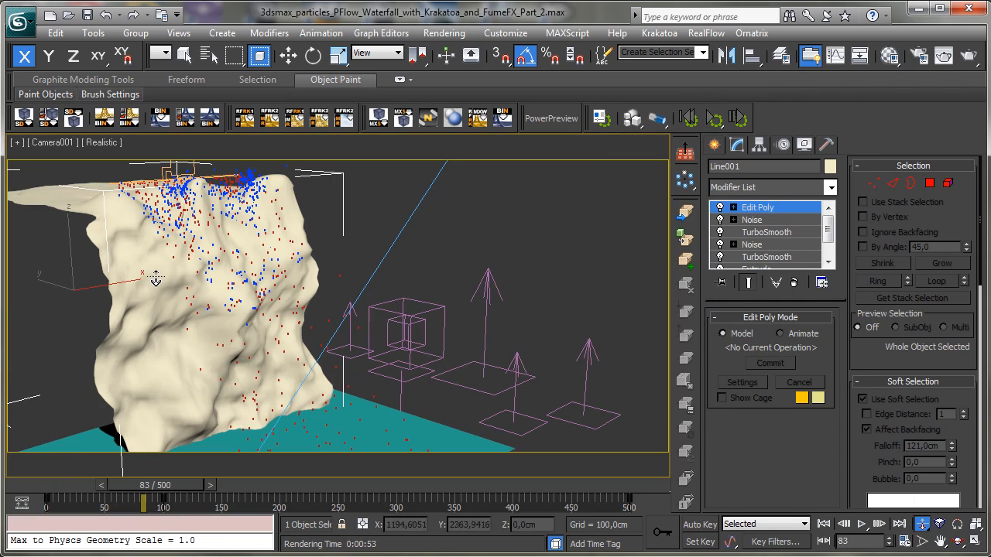
Create a named selection set called maate from the selected cliff mesh Line001.
left_click(185, 55)
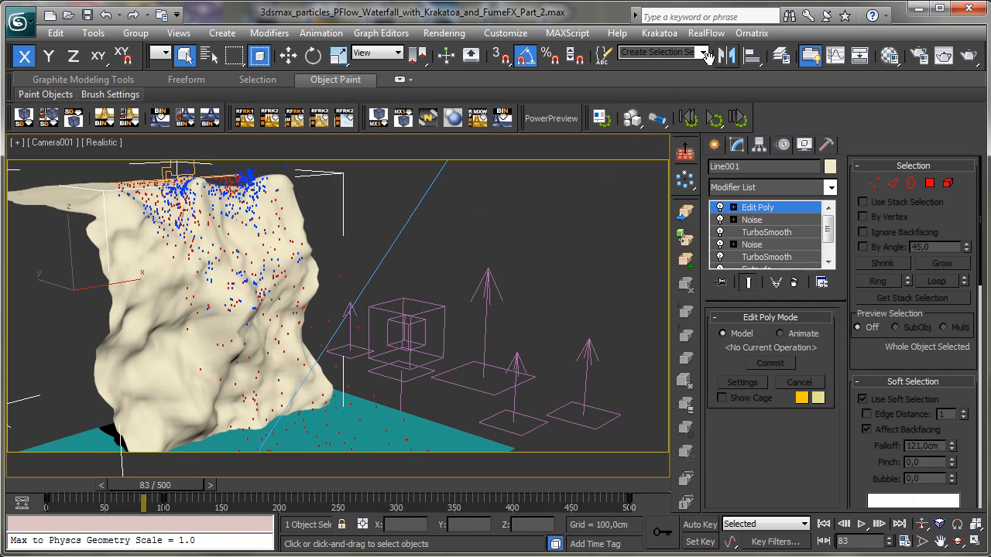
left_click(653, 53)
type("maate")
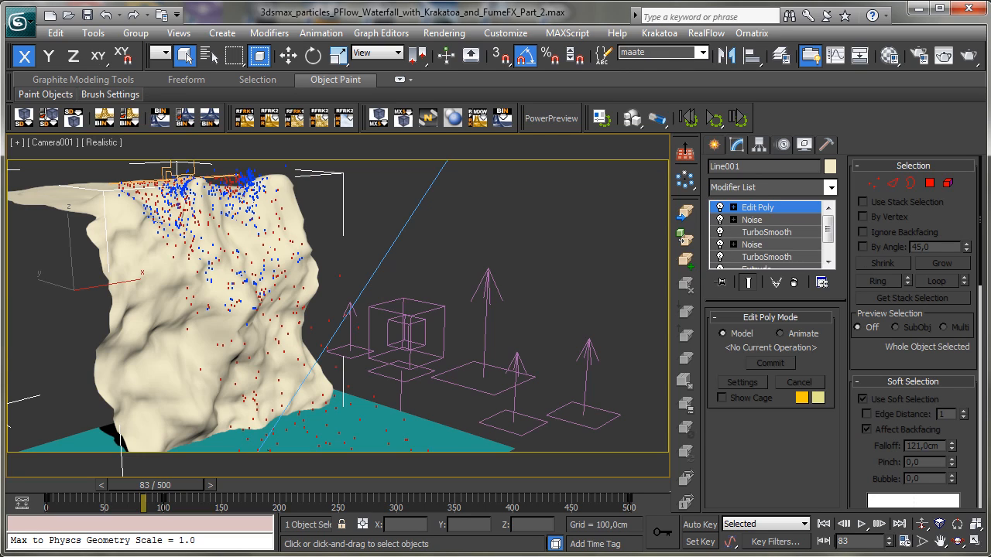
left_click_drag(662, 52, 451, 22)
key("BackSpace")
type("maate")
Rename the maate selection set as matte and close the selection set manager.
left_click(604, 52)
left_click(441, 206)
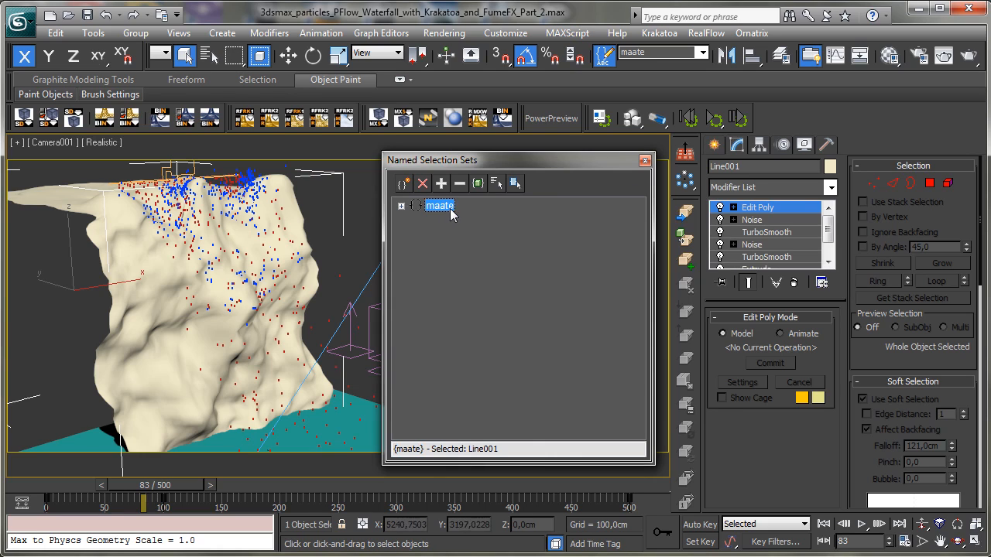
left_click(447, 206)
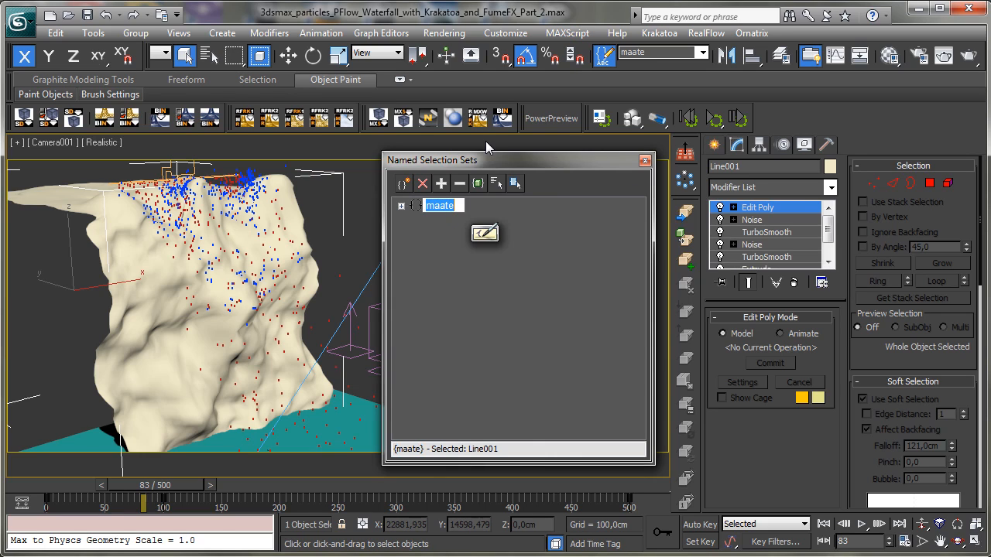
type("matte")
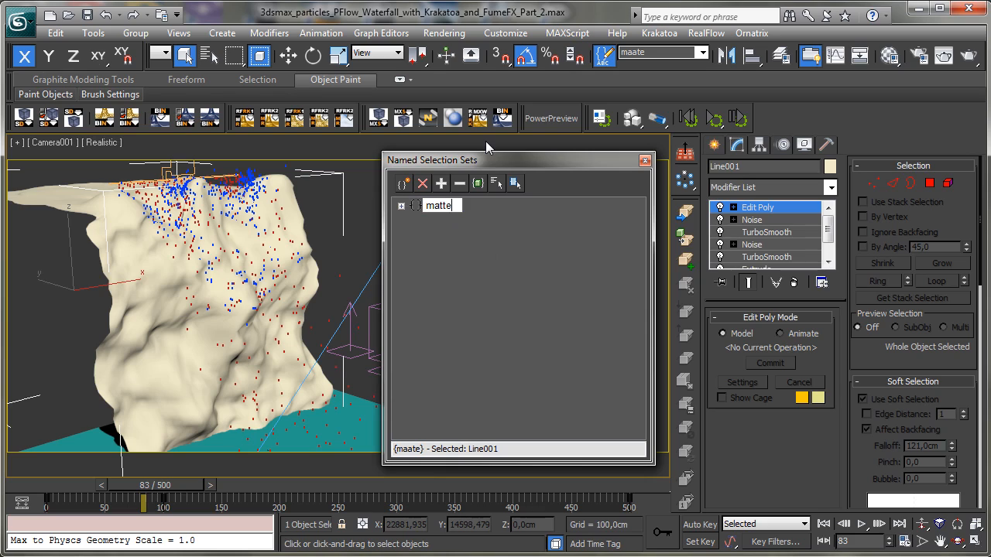
left_click(491, 253)
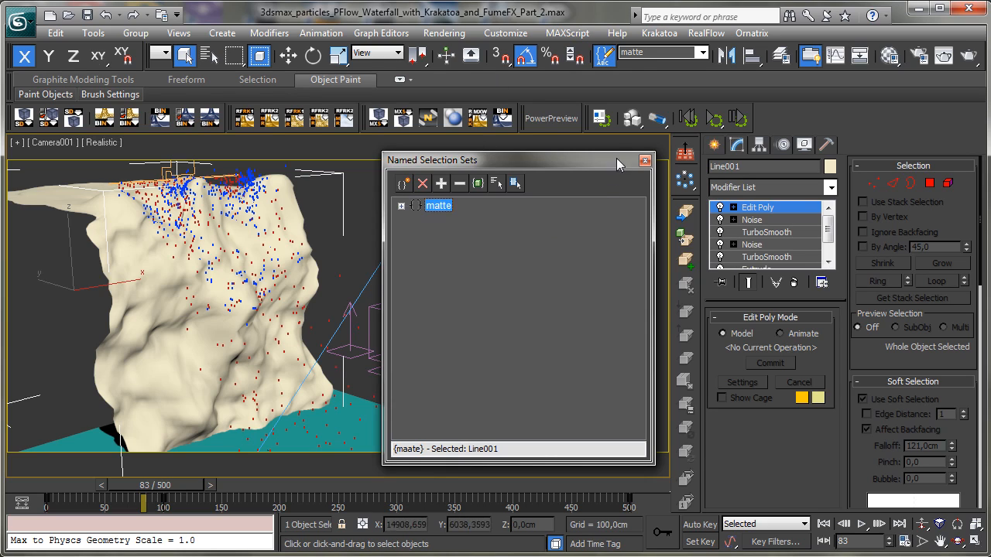
left_click(645, 161)
Open the Krakatoa GUI from the render setup and close the Render Setup window.
left_click(918, 54)
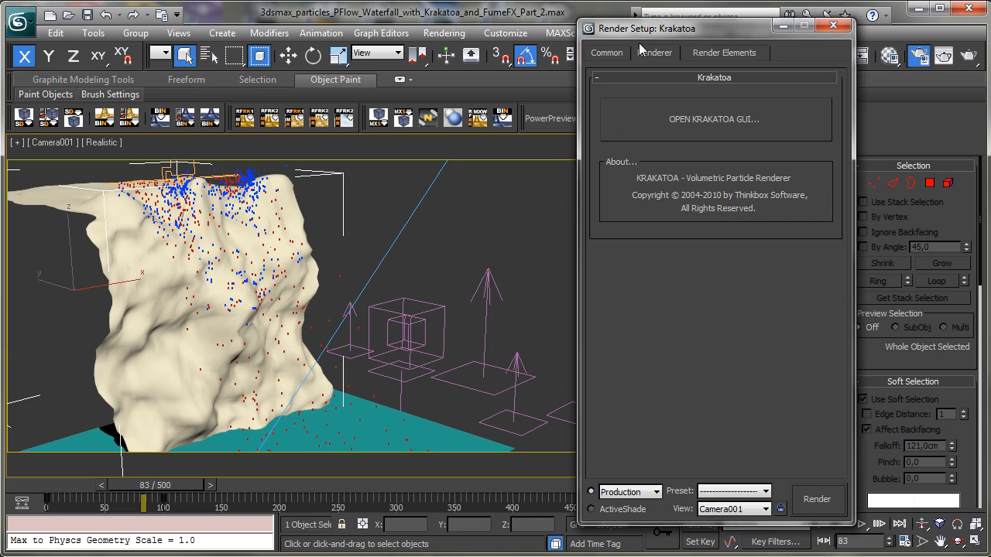
left_click(688, 117)
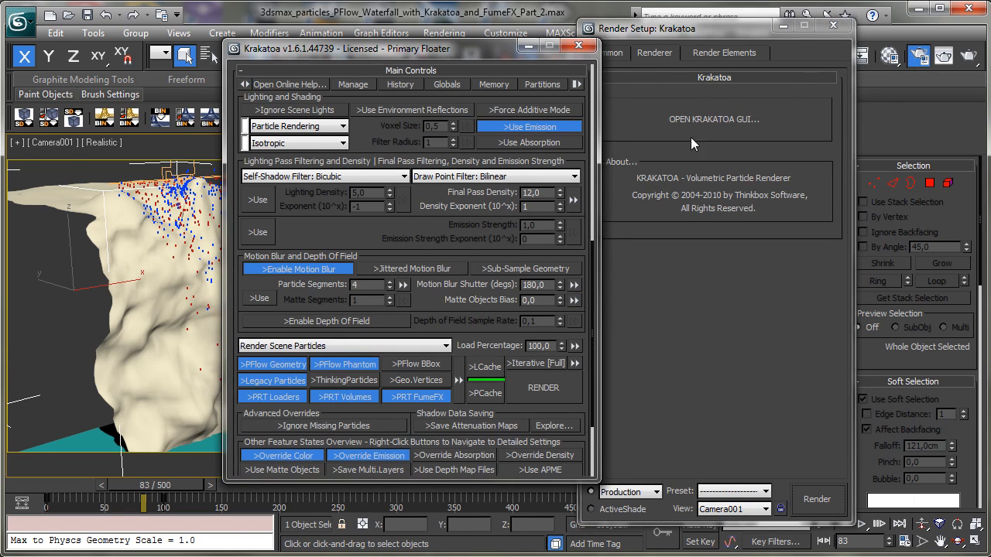
left_click(833, 25)
Add the matte named selection set to Krakatoa's matte objects, enable matte objects and close the Krakatoa controls.
left_click_drag(398, 252, 431, 72)
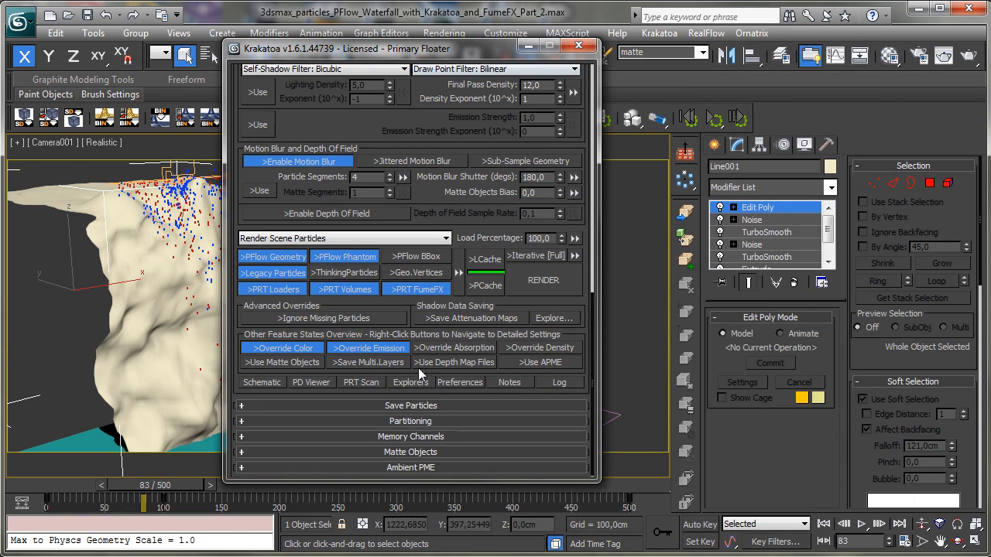
left_click(431, 452)
left_click(263, 246)
left_click(410, 253)
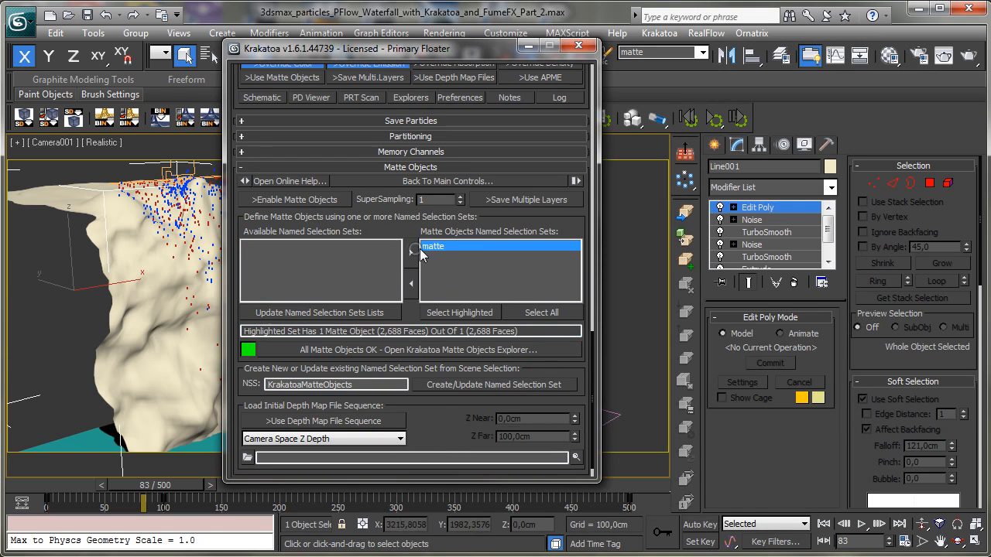
left_click(290, 200)
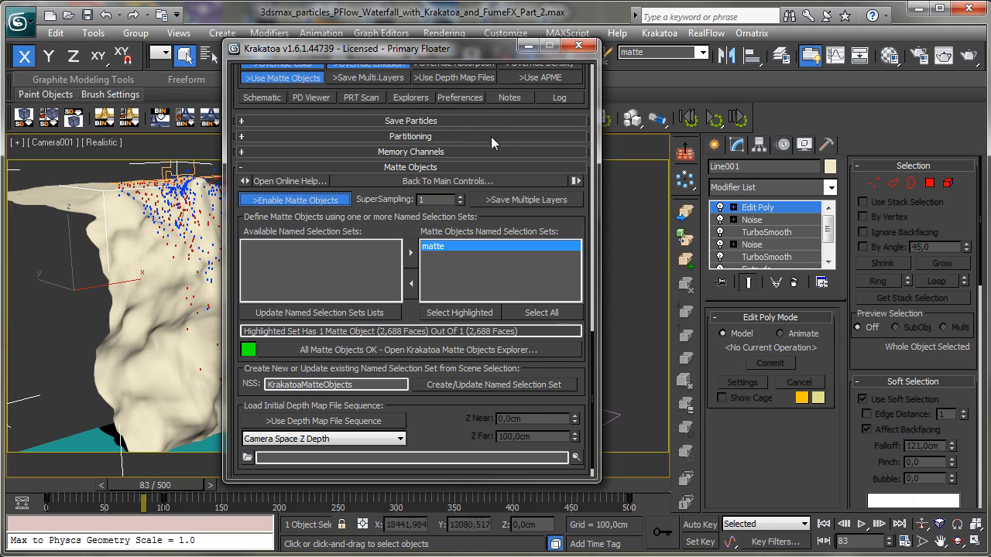
left_click(578, 45)
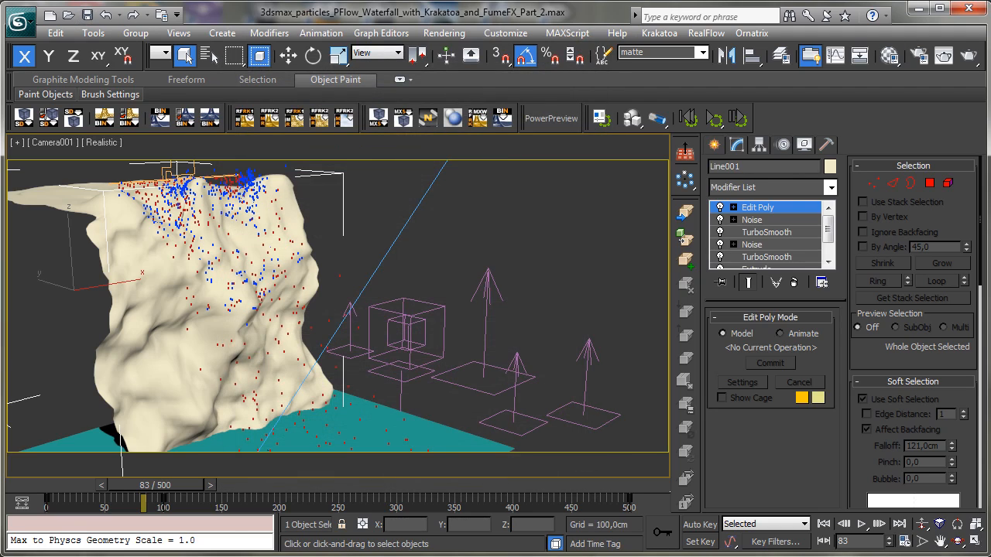
Render the Camera001 view at frame 83 with the matte object enabled and minimize the finished render.
left_click(947, 60)
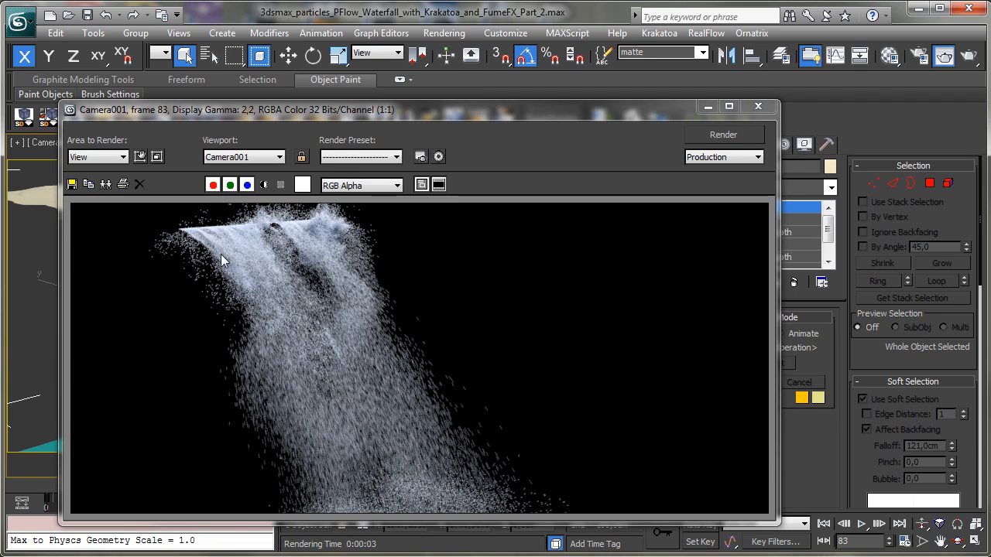
left_click(708, 108)
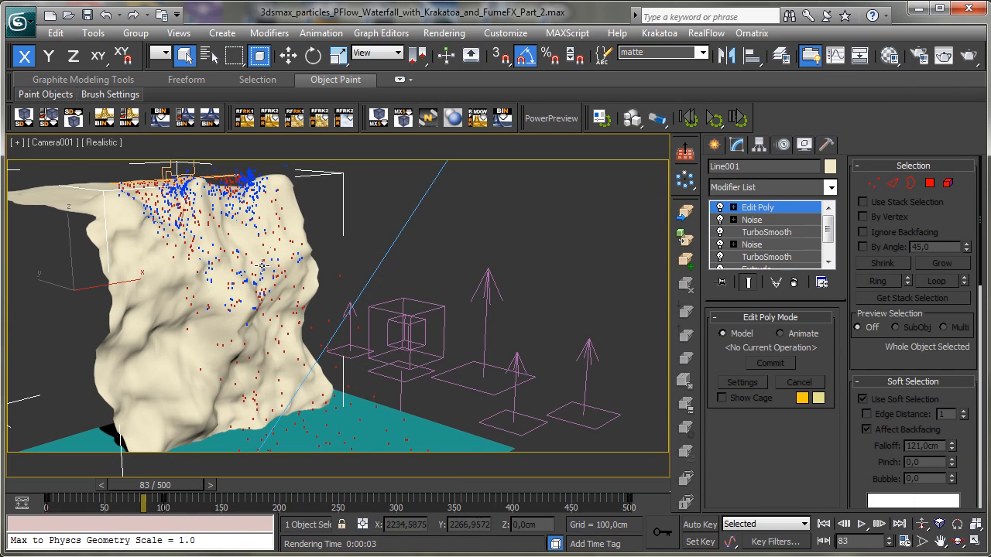
At frame 0, move a soft-selected vertex near the cliff's upper edge about 73 cm along X and leave vertex editing.
left_click(54, 484)
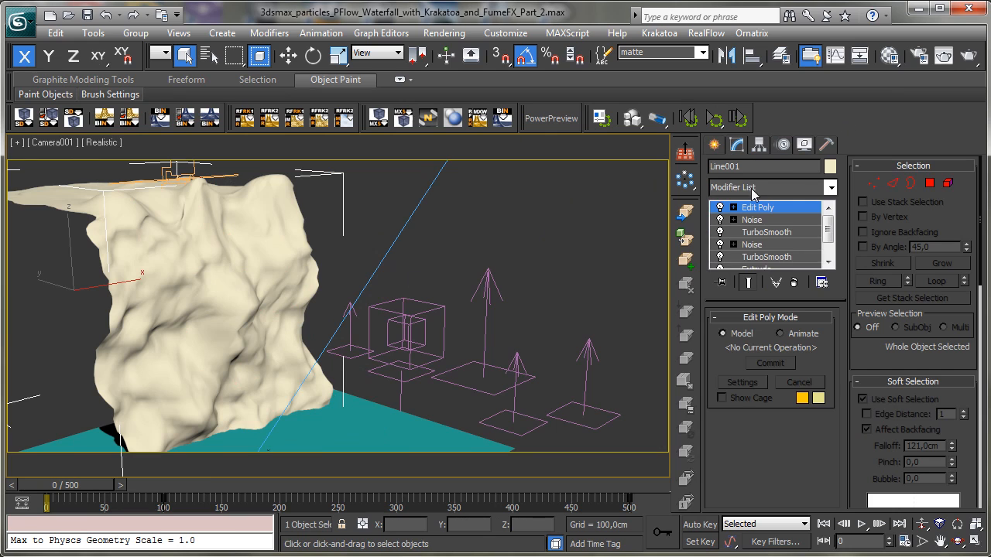
left_click(874, 184)
left_click(186, 179)
left_click(106, 200)
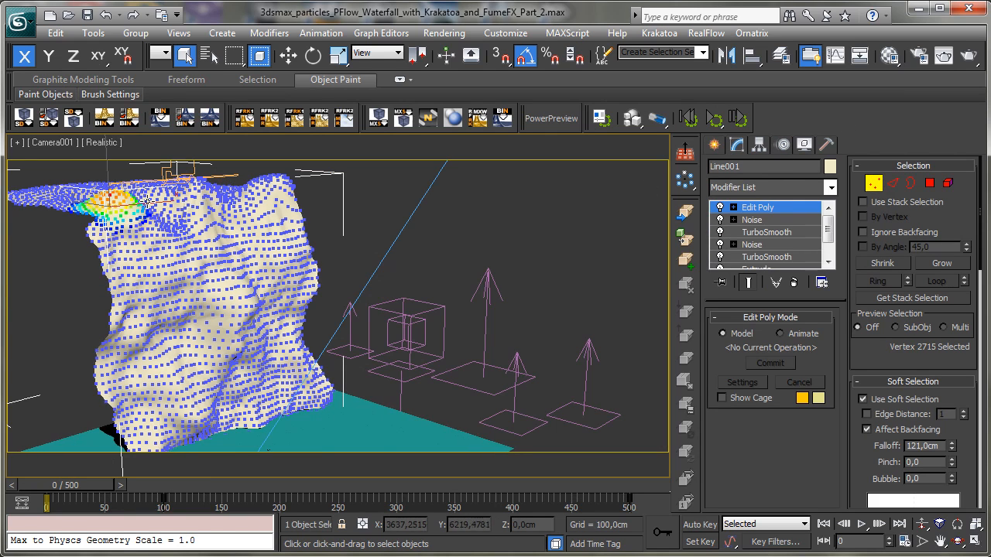
left_click(138, 206)
left_click(290, 56)
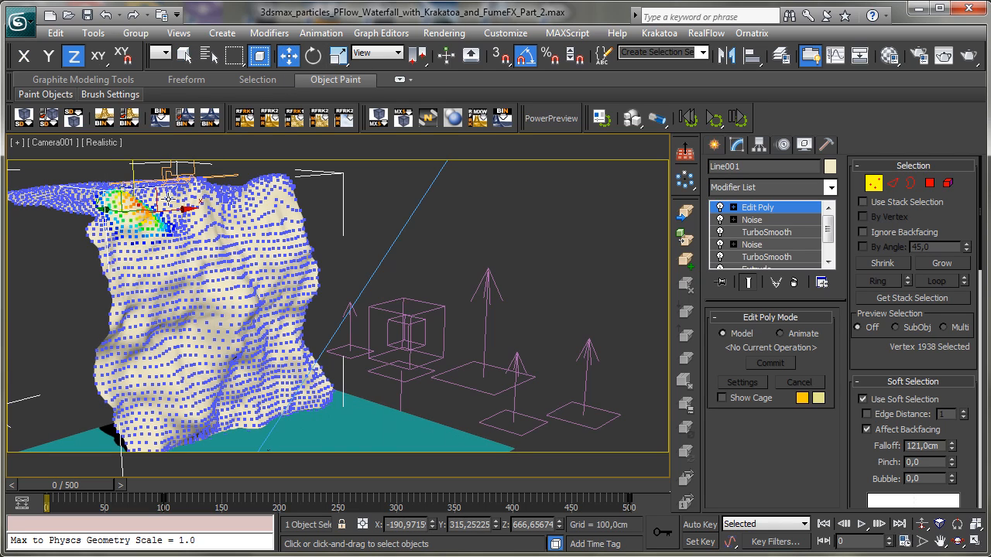
left_click_drag(182, 212, 205, 202)
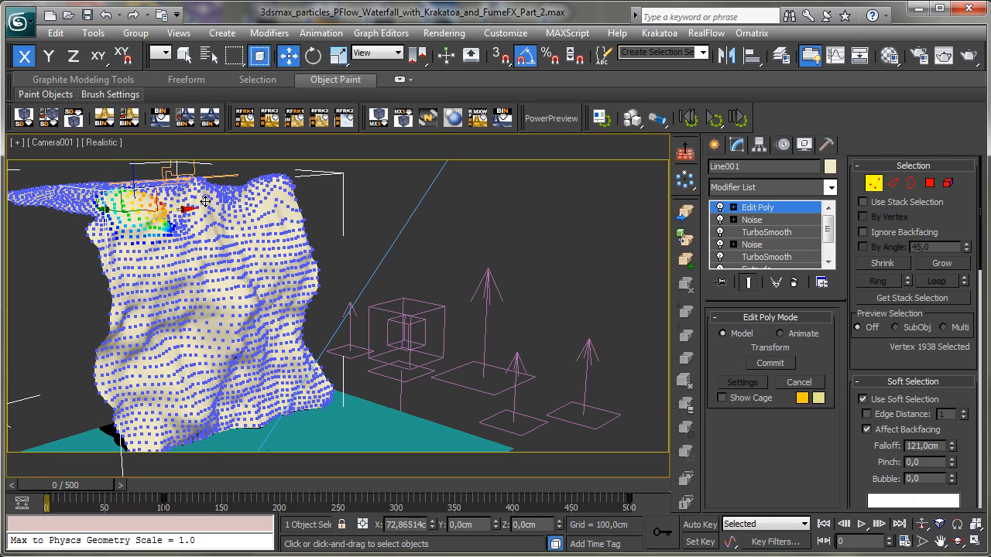
left_click(873, 183)
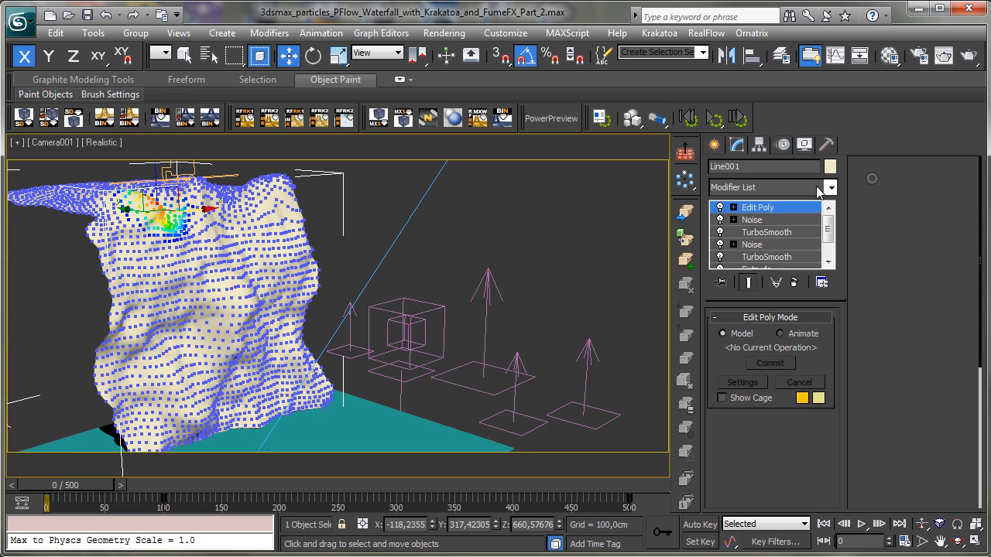
Advance the animation to frame 76, render the Camera001 view and minimize the finished render.
left_click_drag(60, 485, 133, 485)
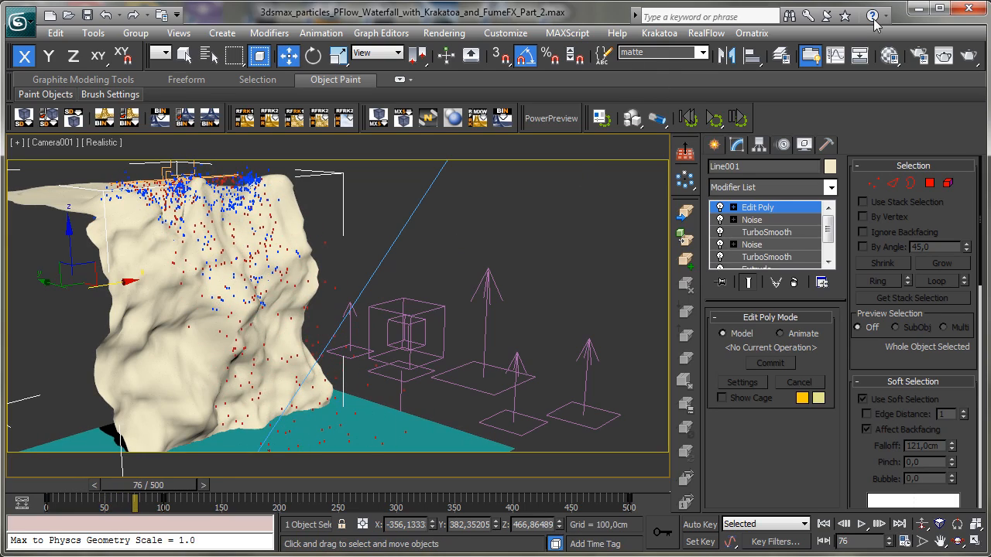
left_click(967, 54)
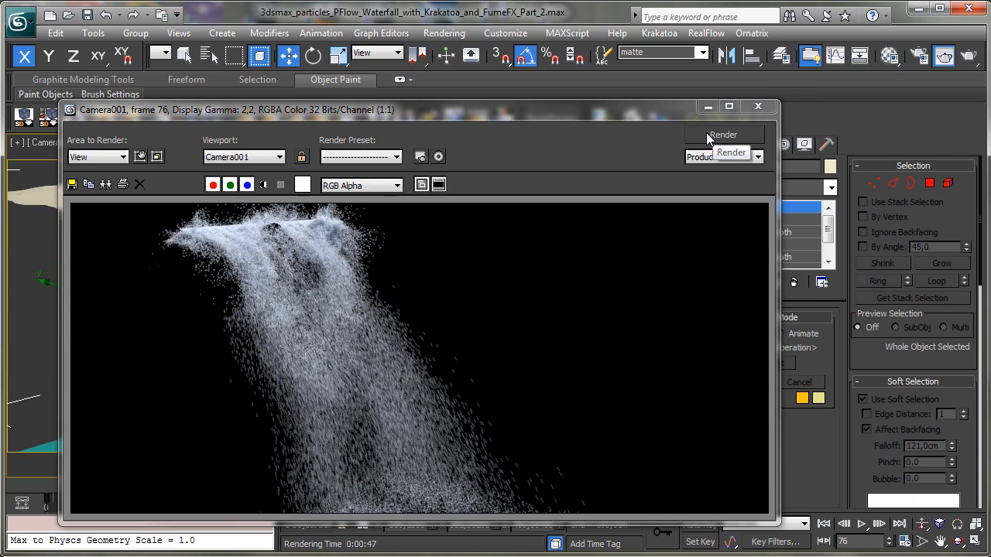
left_click(708, 106)
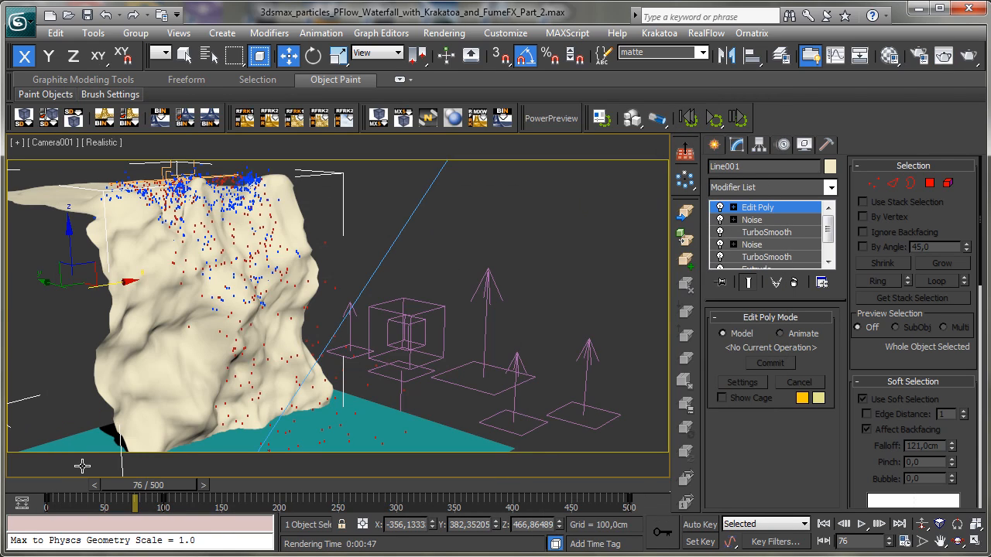
At frame 0, reshape the cliff's lower front into a bulge by moving soft-selected vertices, and preview the particles at frame 91.
left_click(34, 484)
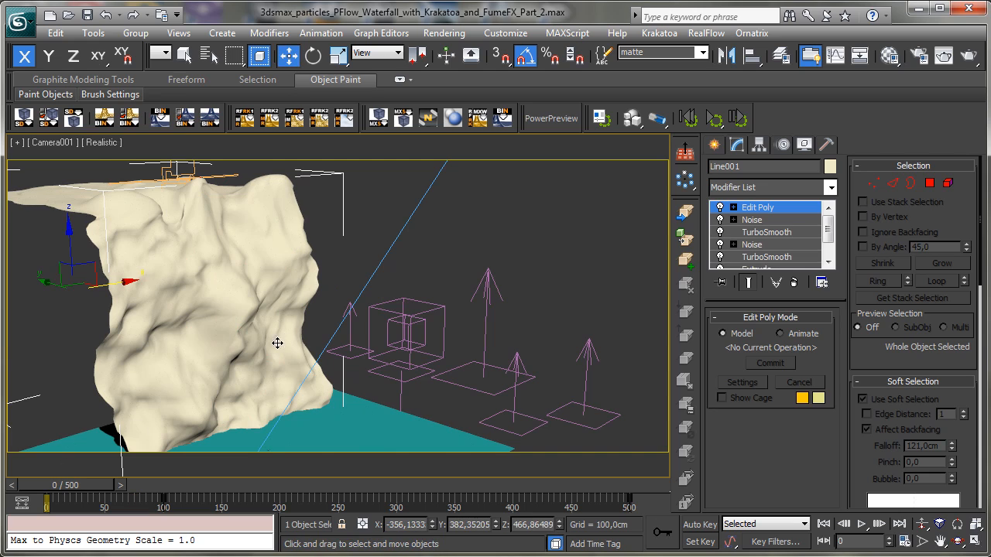
left_click(873, 183)
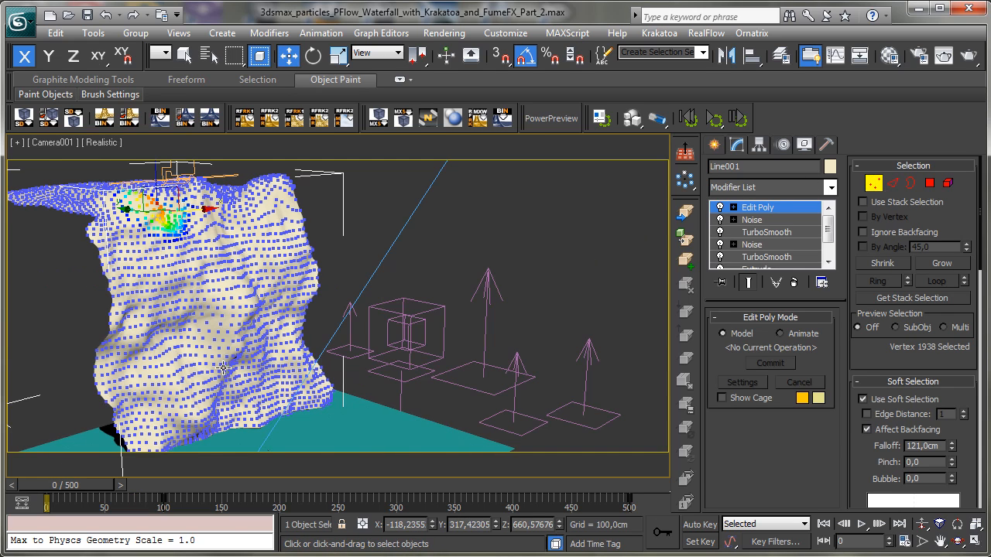
left_click(157, 358)
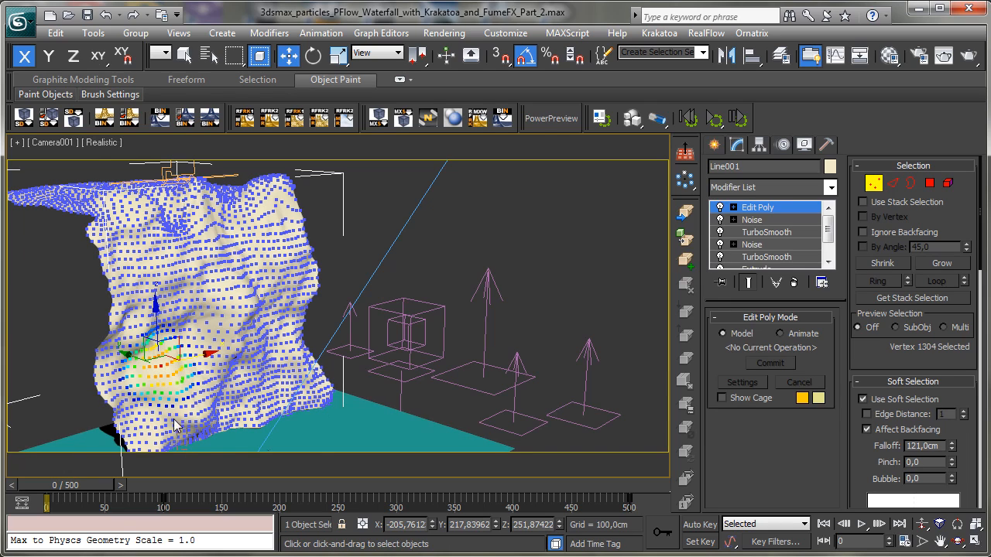
left_click_drag(165, 355, 253, 368)
left_click(209, 398)
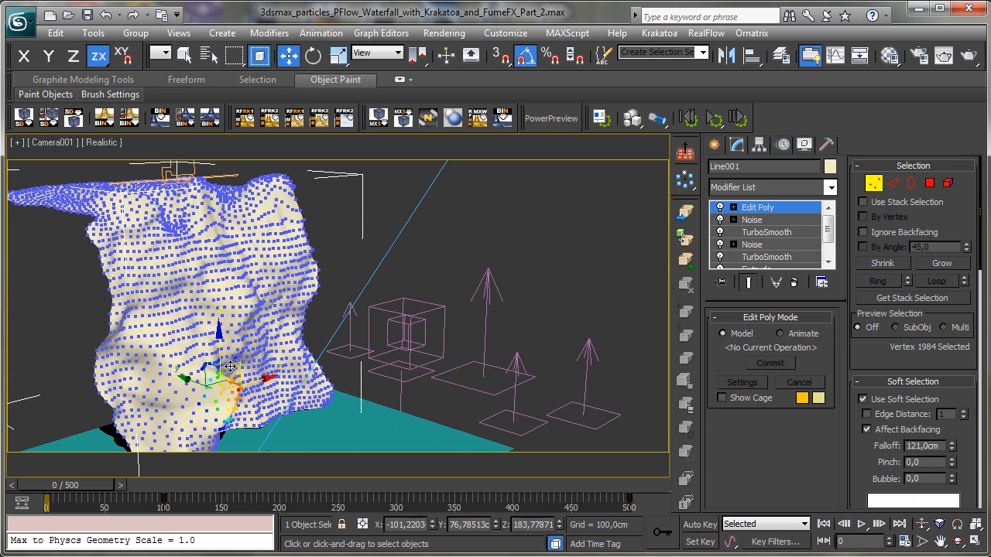
left_click(199, 361)
left_click(210, 349)
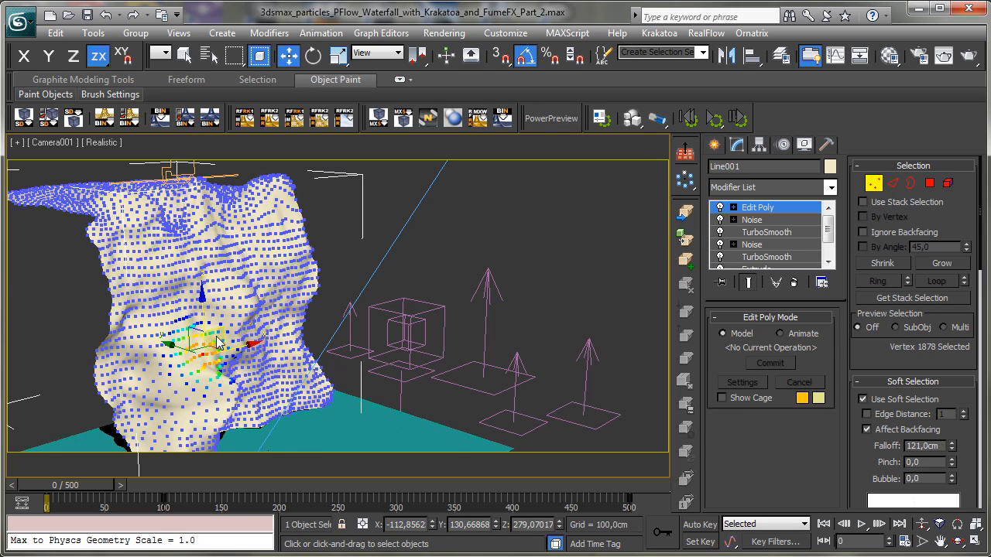
left_click_drag(217, 329, 223, 317)
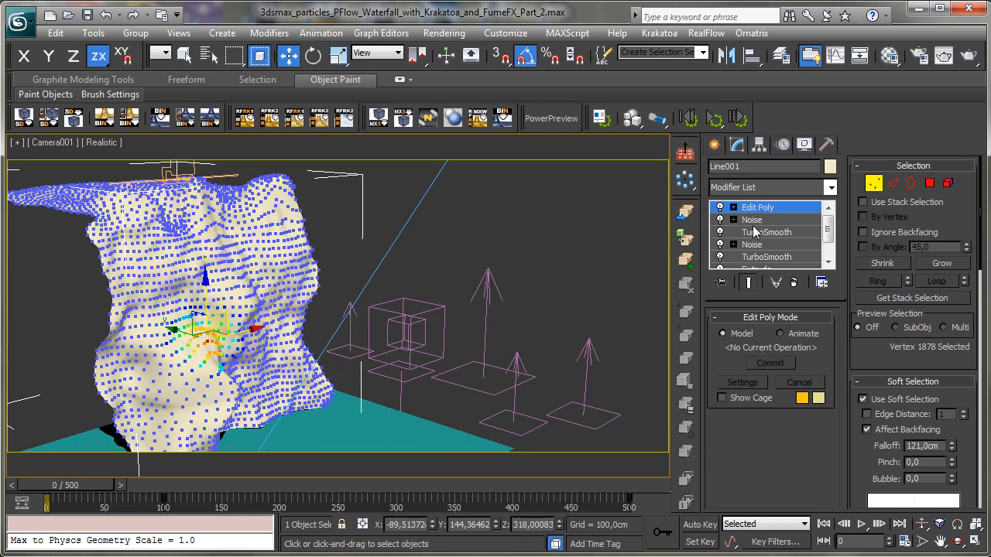
left_click(875, 185)
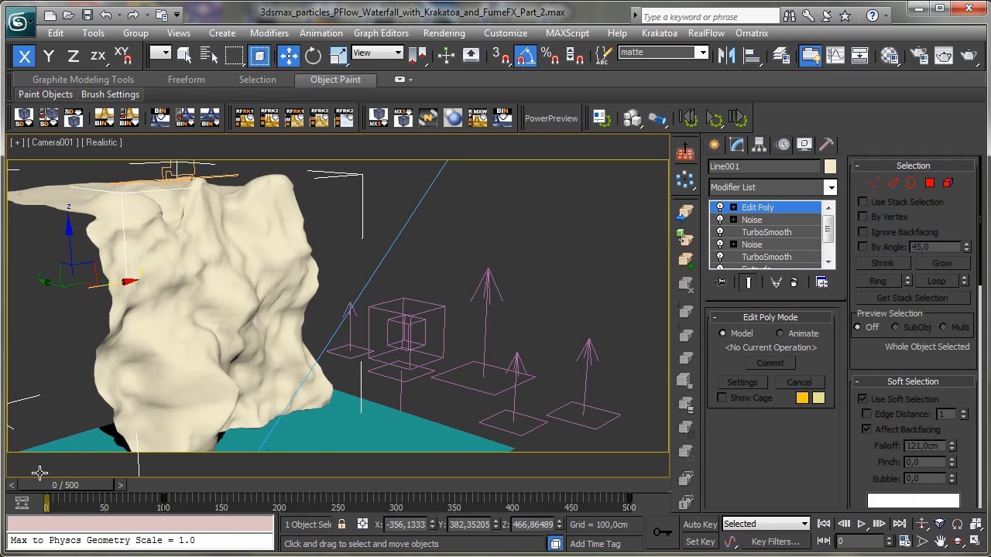
left_click_drag(32, 485, 132, 466)
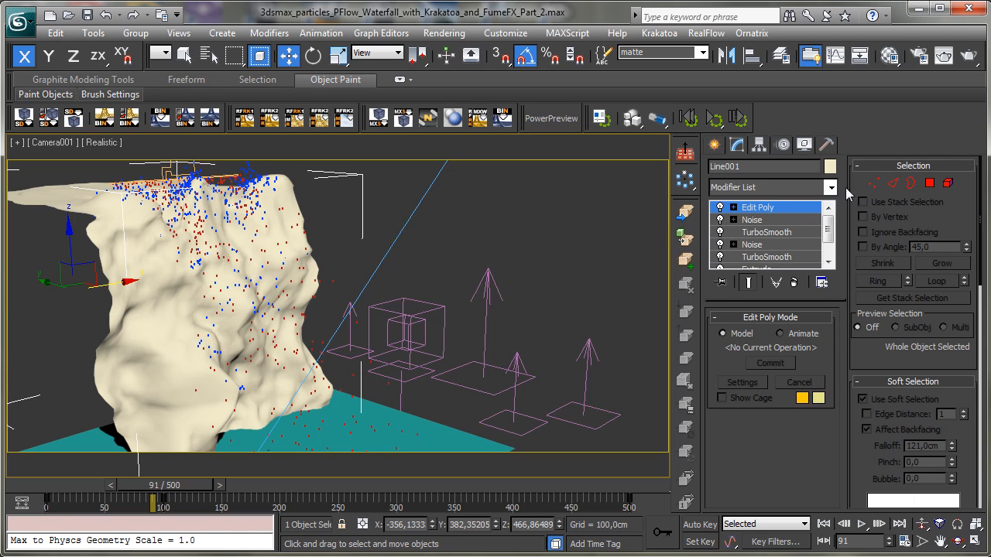
At frame 0, reshape the right foot of the cliff by moving soft-selected vertices and leave vertex editing.
left_click(19, 486)
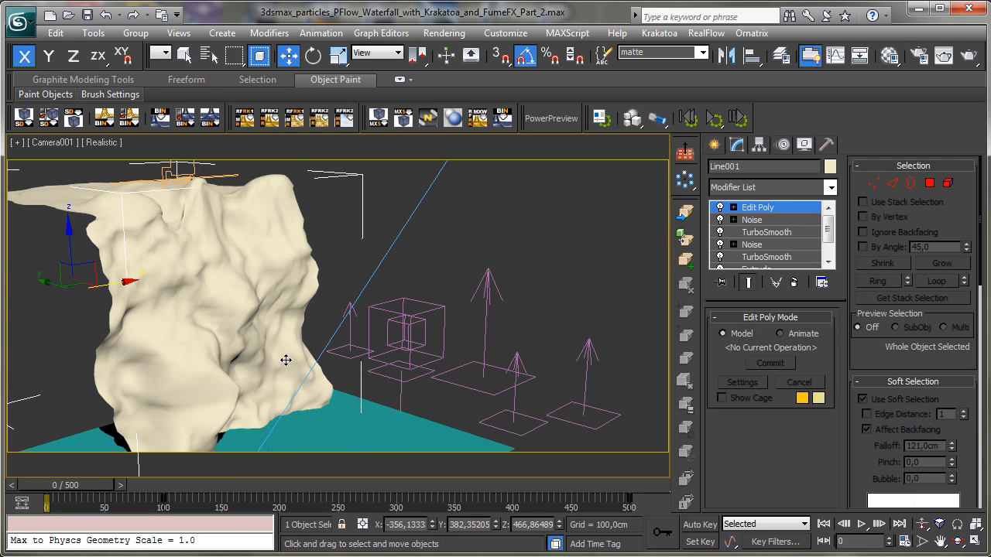
left_click(874, 183)
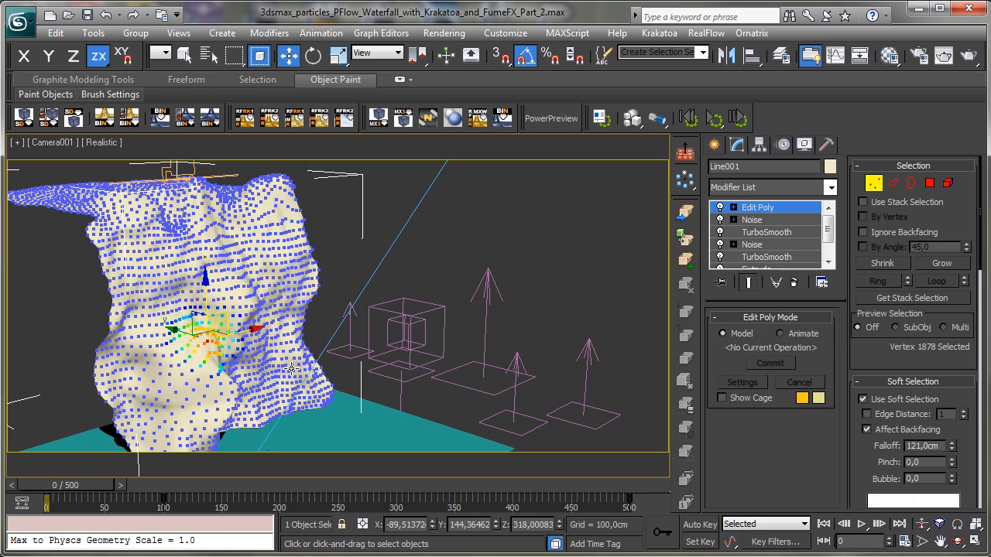
left_click(290, 360)
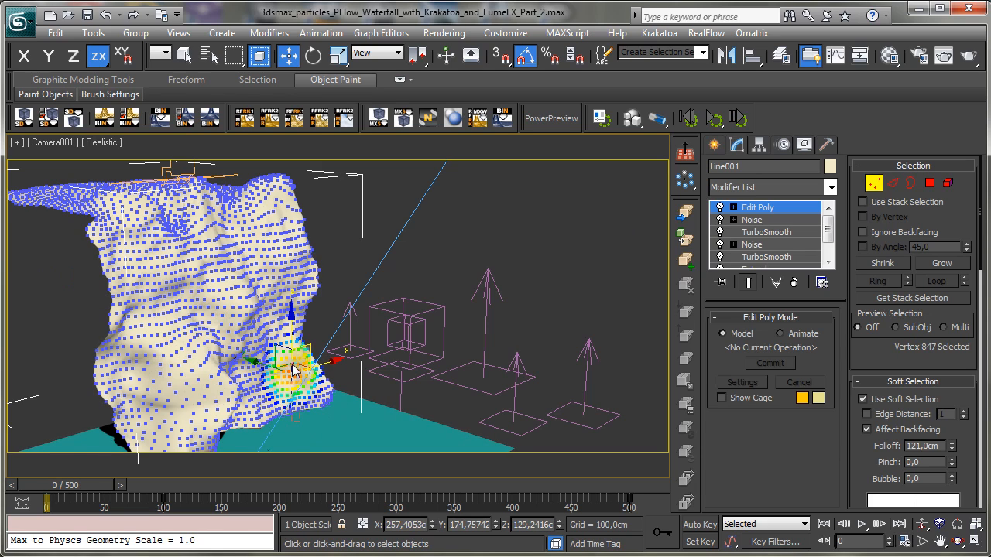
left_click_drag(294, 379, 317, 406)
left_click(278, 391)
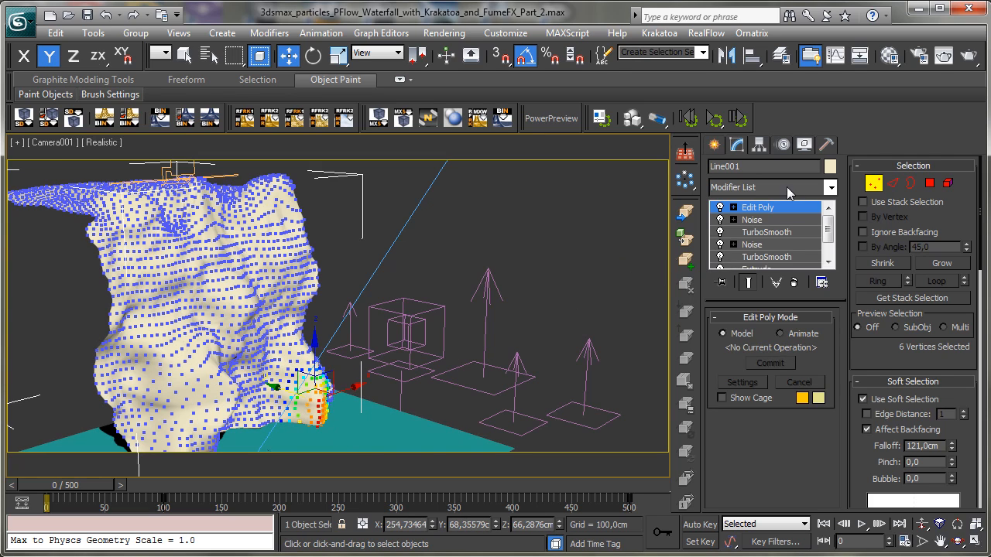
left_click(872, 183)
Scrub the animation to frame 76, render the reshaped cliff's waterfall through Camera001 and minimize the render.
left_click_drag(39, 486, 115, 464)
key("w")
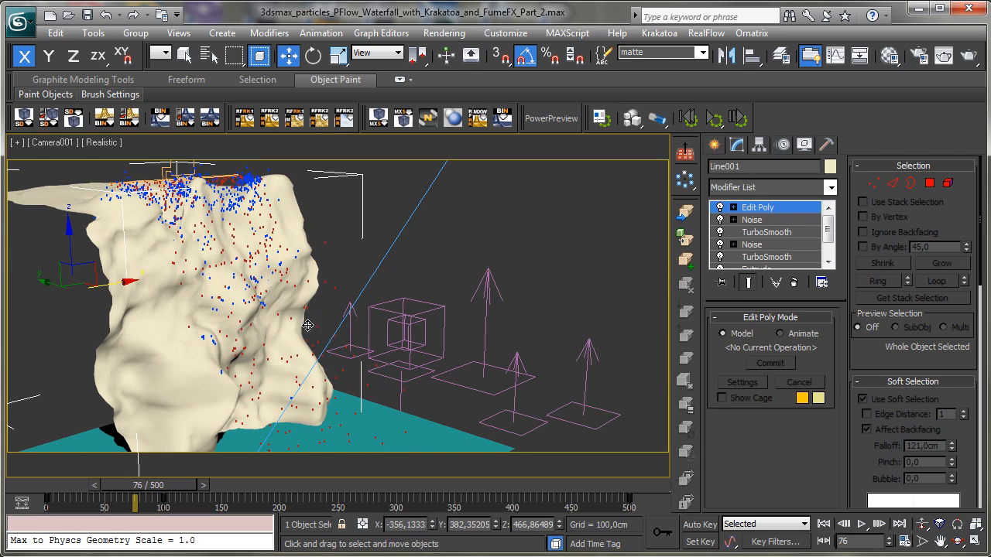
left_click(968, 54)
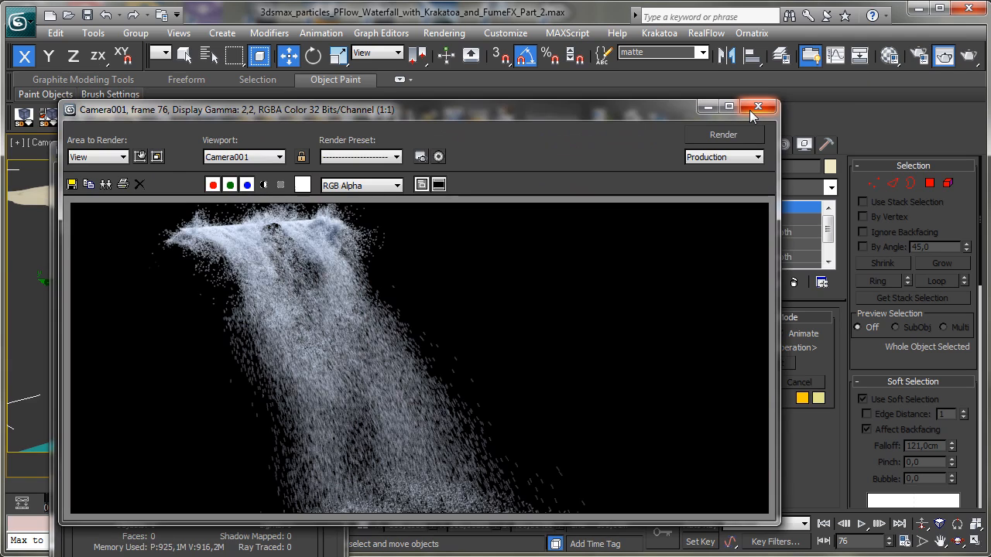
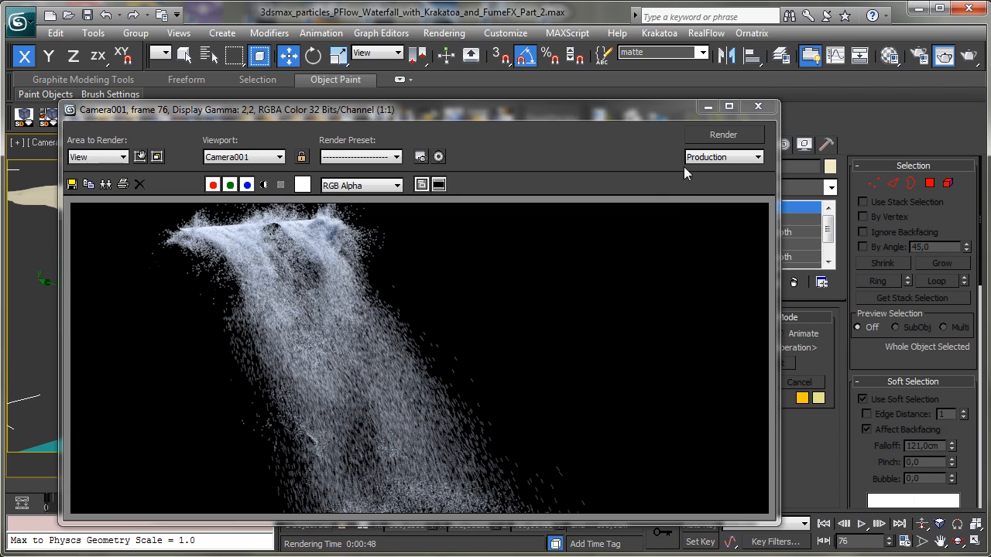
left_click(708, 106)
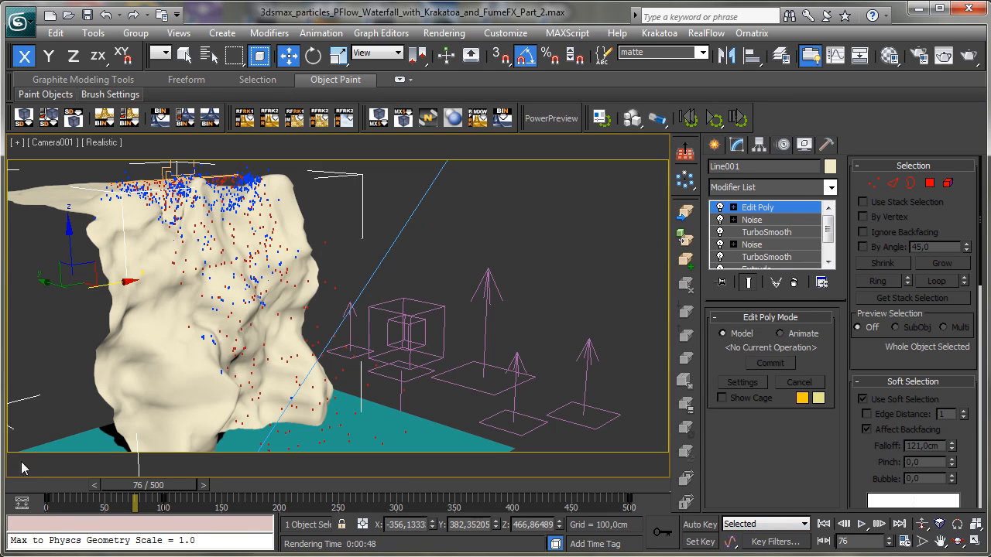
Return to frame 0, select the PF_Waterfall source and open its Particle View at Event 001.
left_click(24, 485)
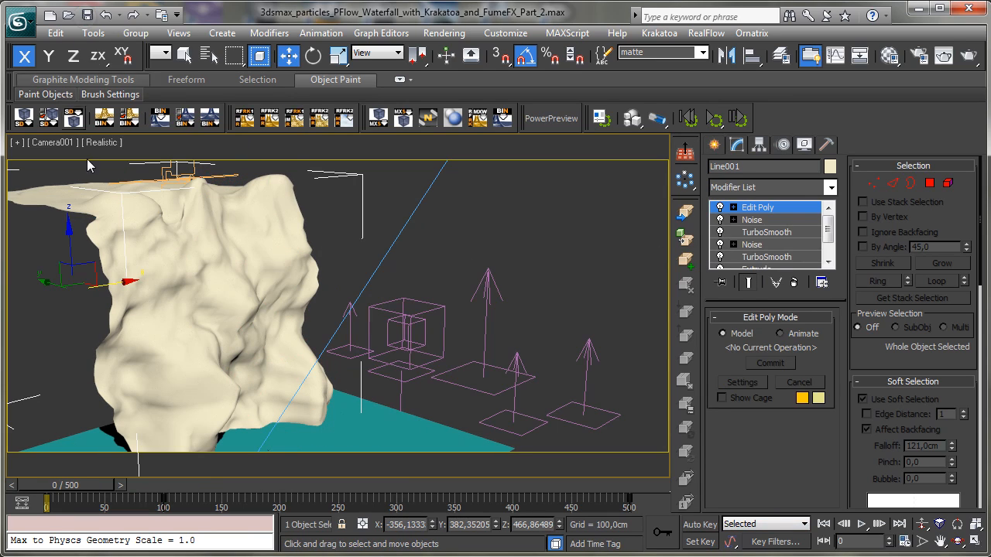
left_click(163, 165)
left_click(750, 354)
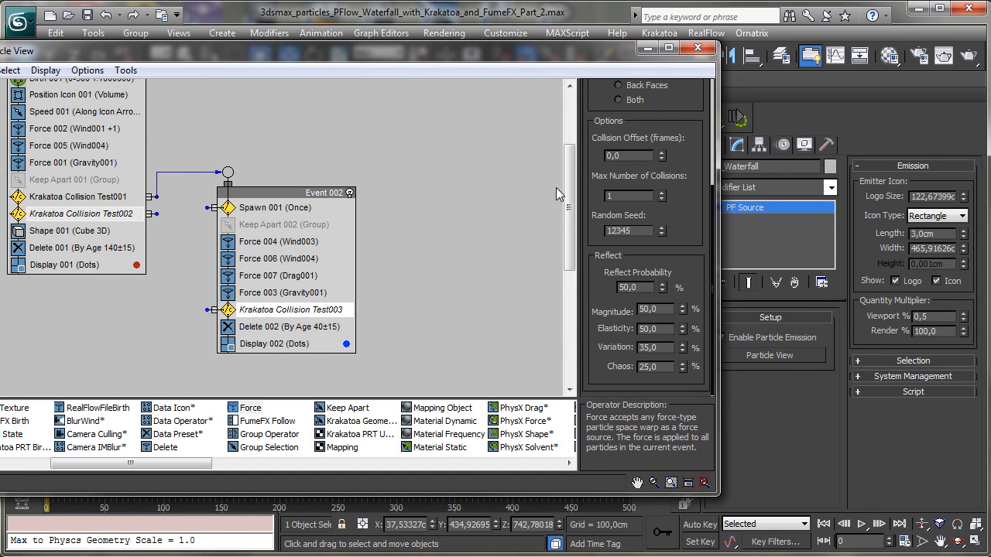
left_click_drag(567, 187, 559, 145)
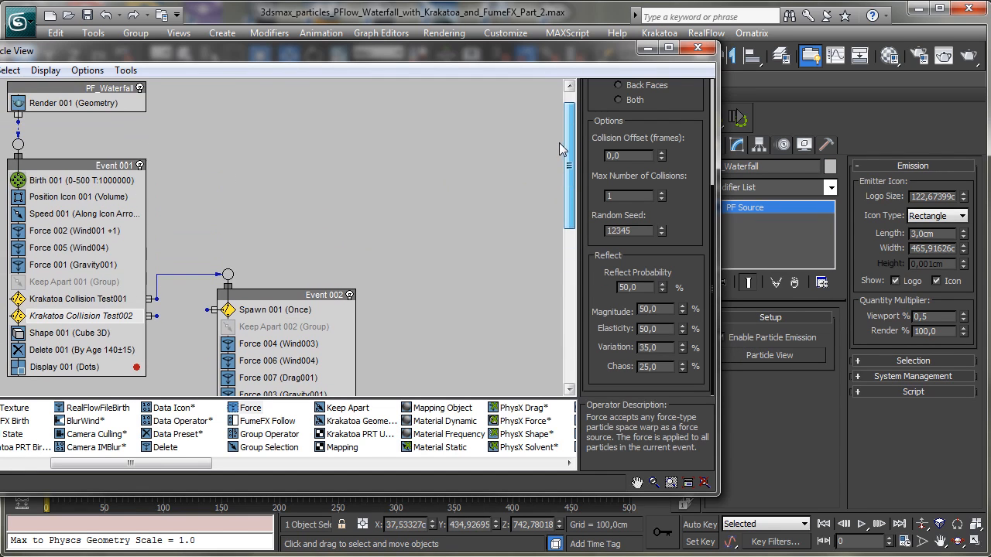
Change the leading digit of the Birth 001 particle amount in Event 001 to 5 and close Particle View.
left_click(123, 181)
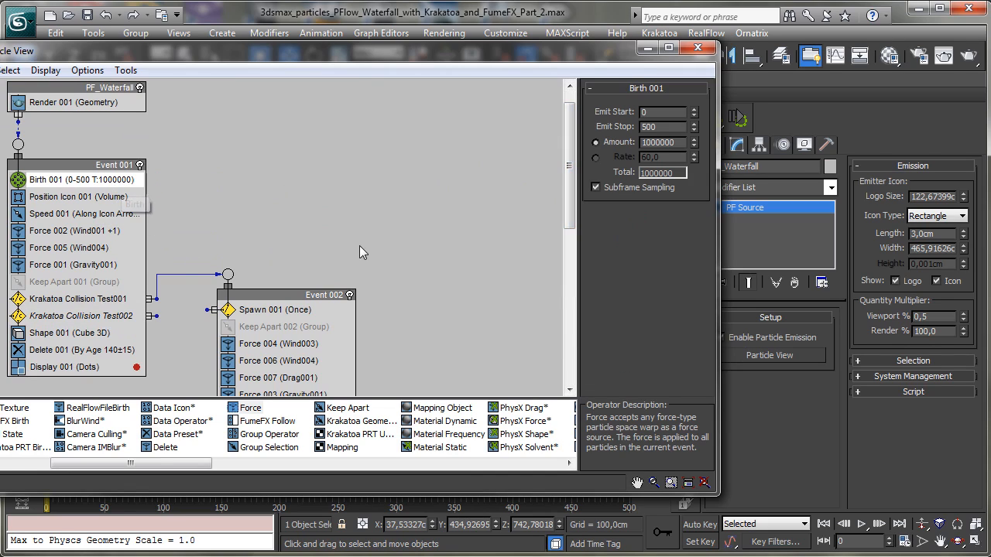
double_click(677, 142)
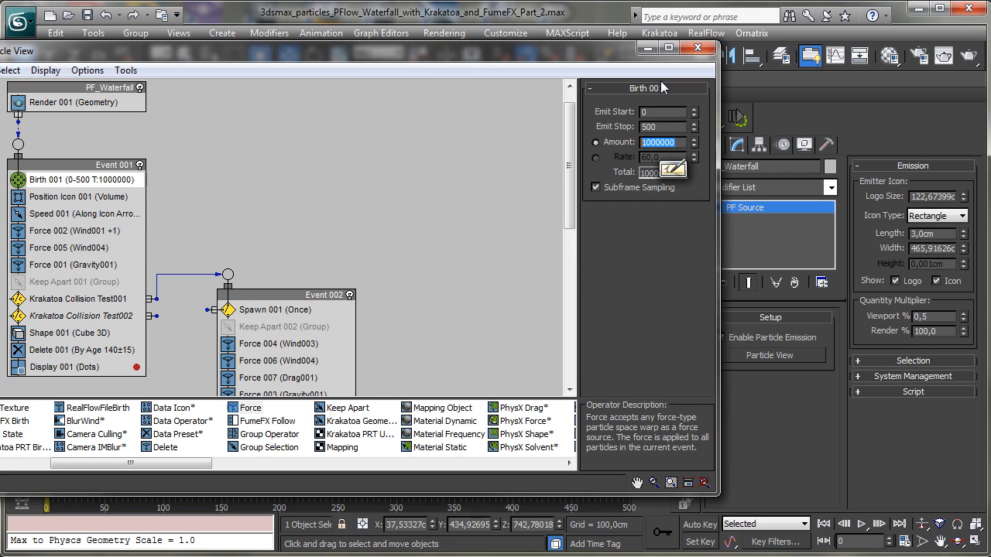
key("Return")
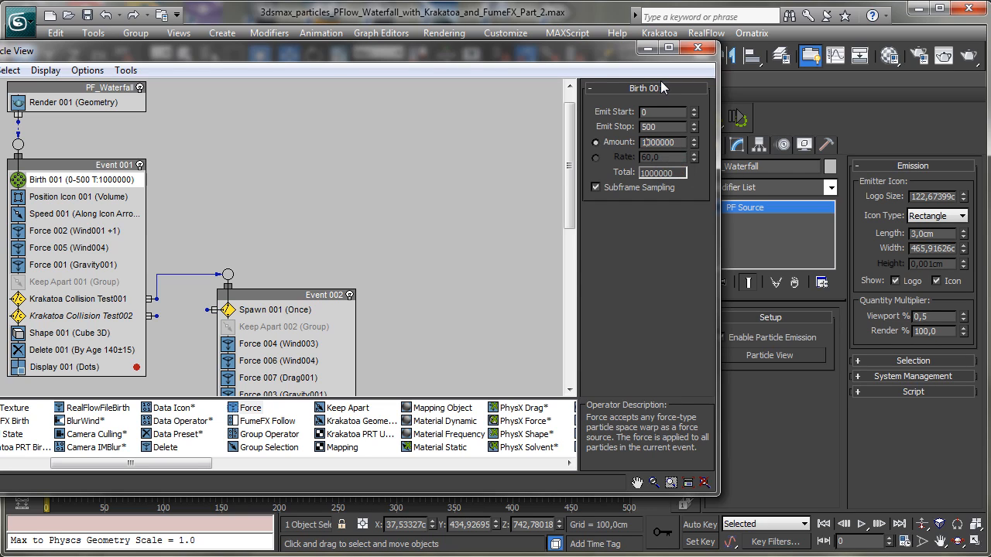
type("5")
key("Return")
left_click(697, 49)
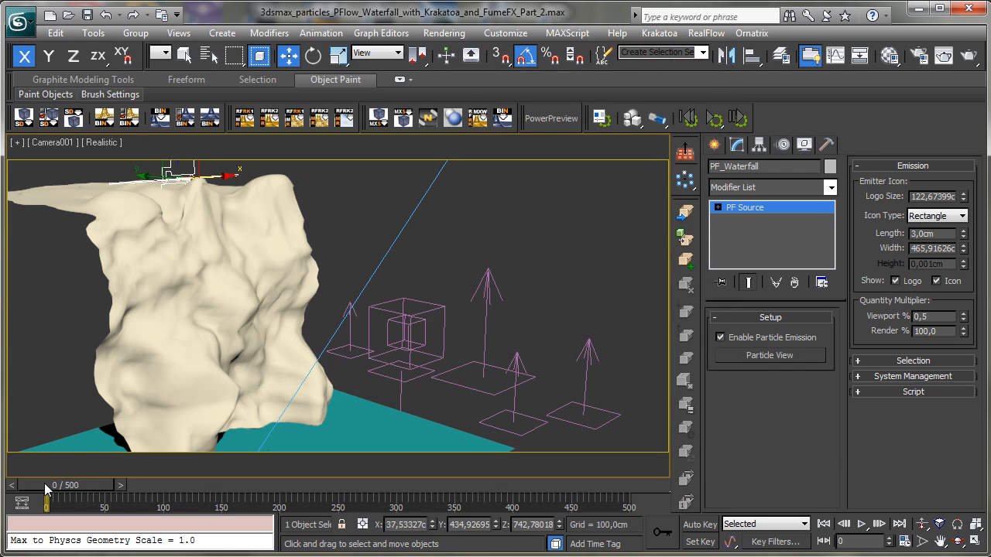
Scrub the animation to frame 43 and render the waterfall through Camera001.
left_click_drag(46, 487, 93, 486)
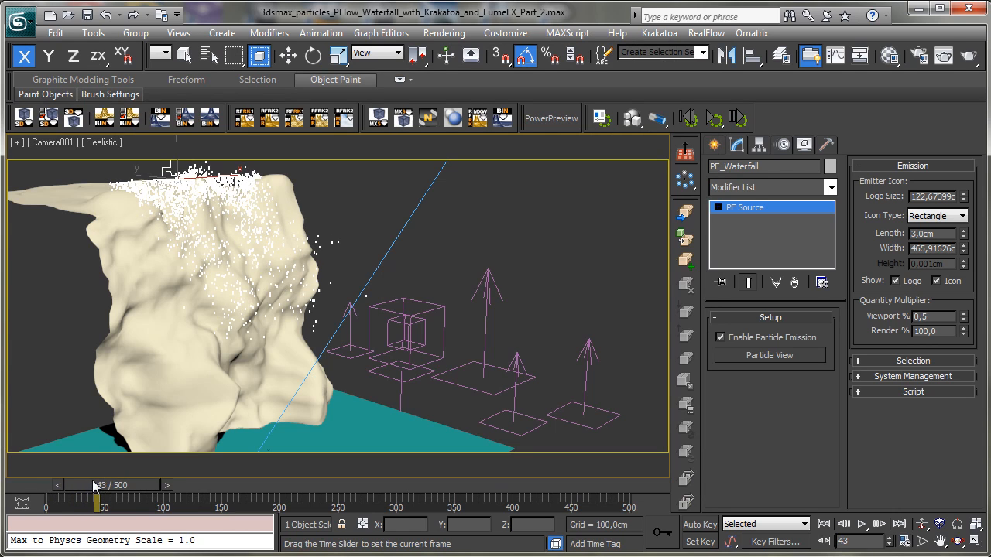
key("w")
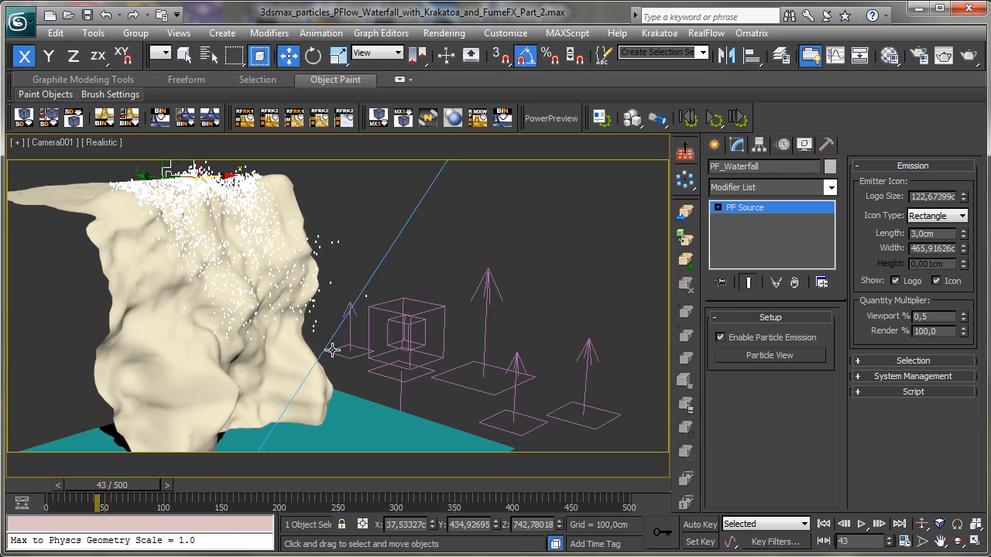
left_click(969, 54)
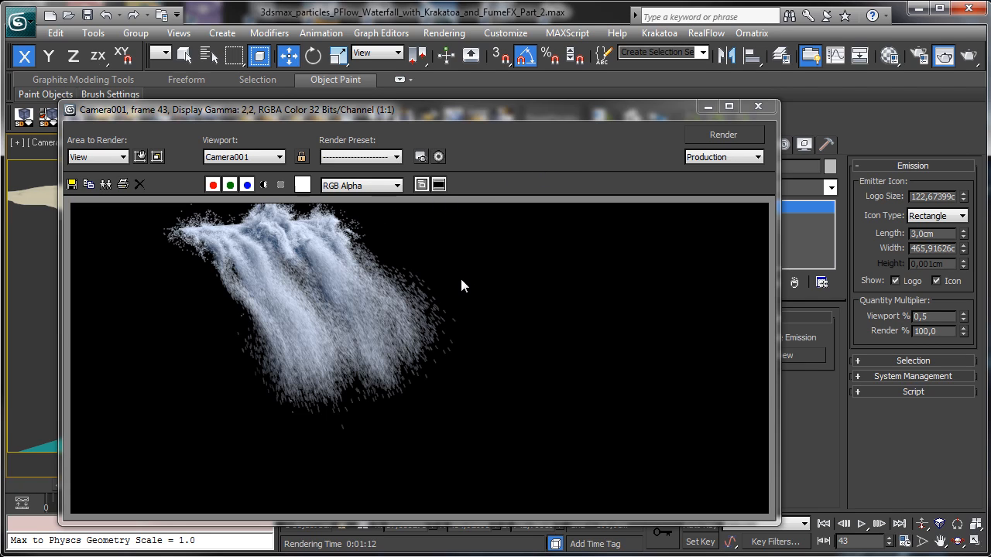
Minimize the render, scrub to frame 91 and start another render of the waterfall through Camera001.
left_click(708, 106)
left_click_drag(137, 483, 185, 485)
key("w")
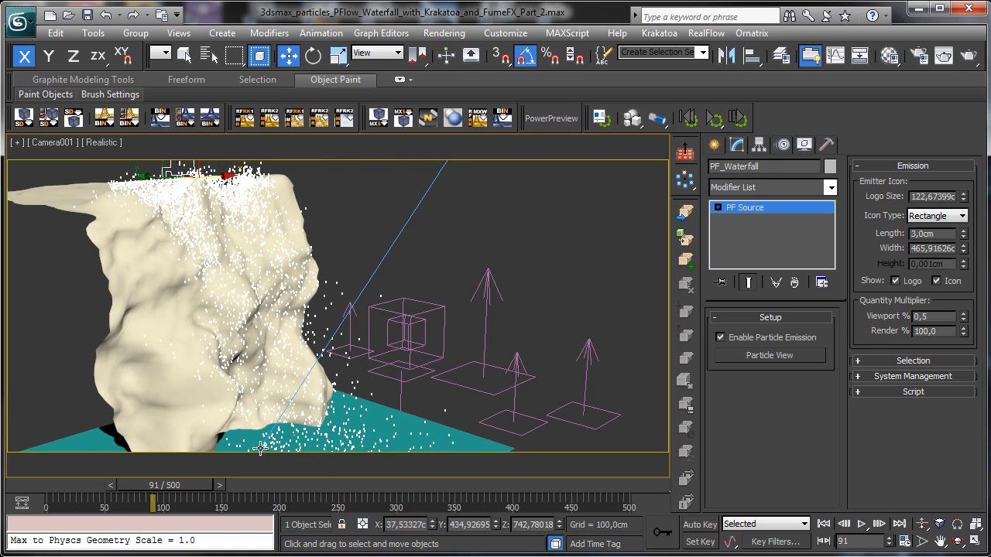
left_click(943, 54)
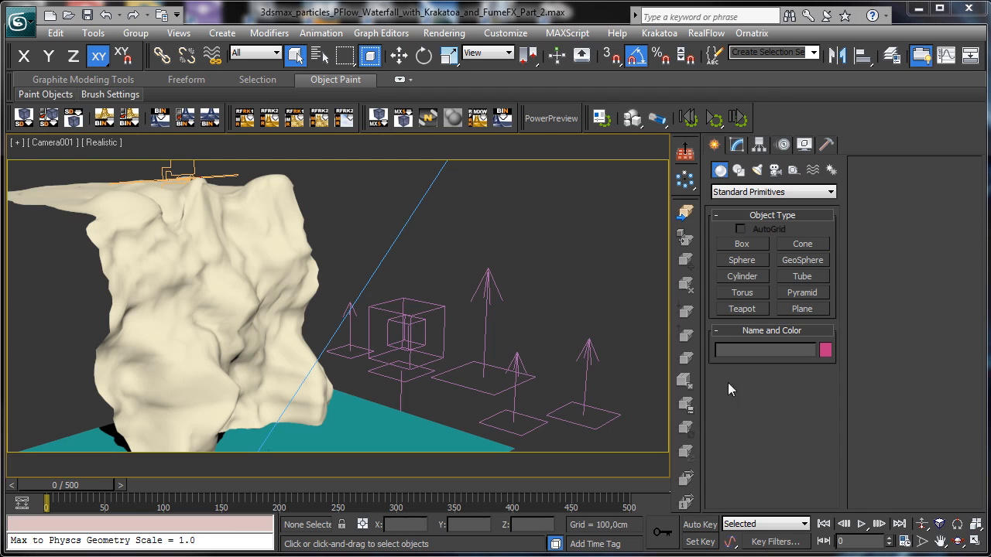
Select PF_Waterfall, set its Birth 001 amount to 200000 in Particle View and close that window.
left_click(178, 175)
left_click(739, 147)
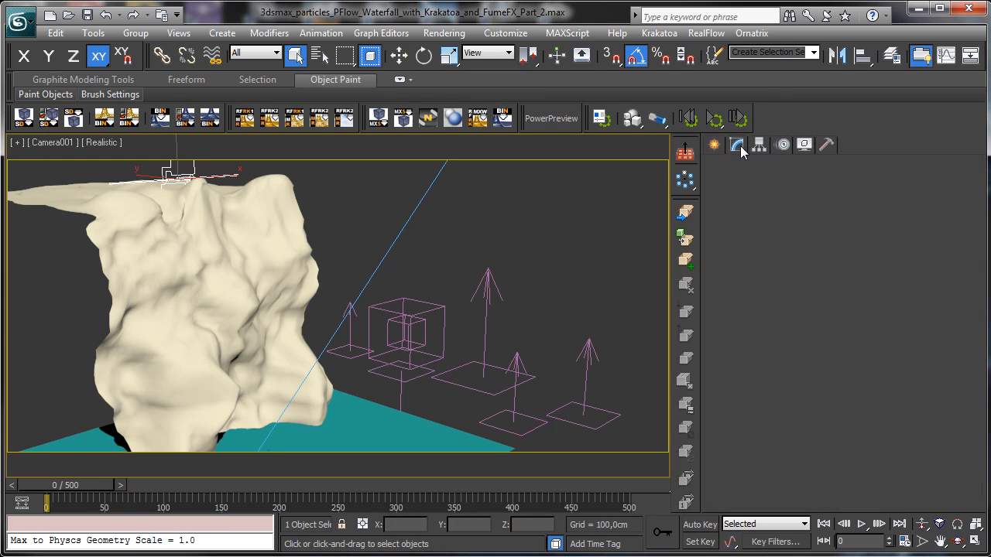
left_click(770, 355)
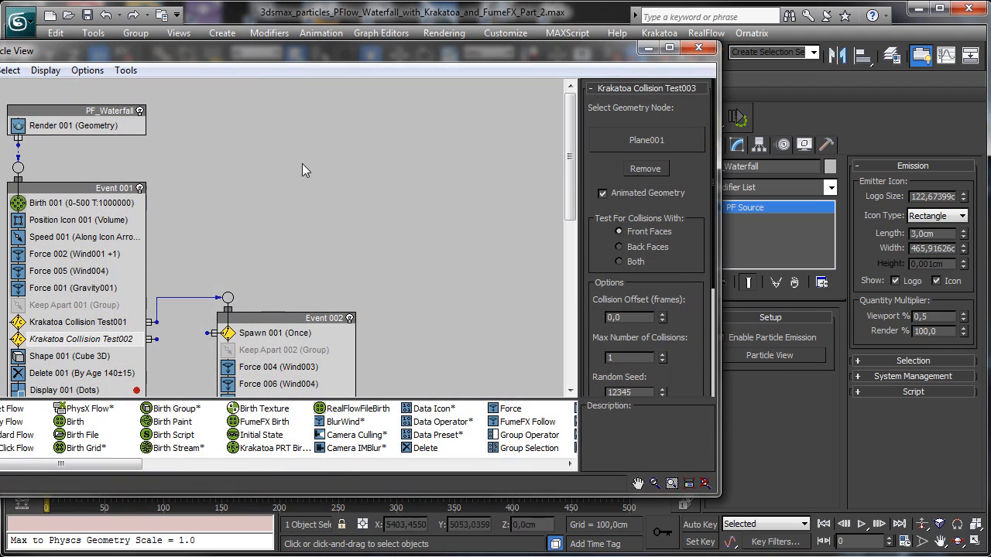
left_click_drag(271, 8, 429, 56)
left_click(225, 209)
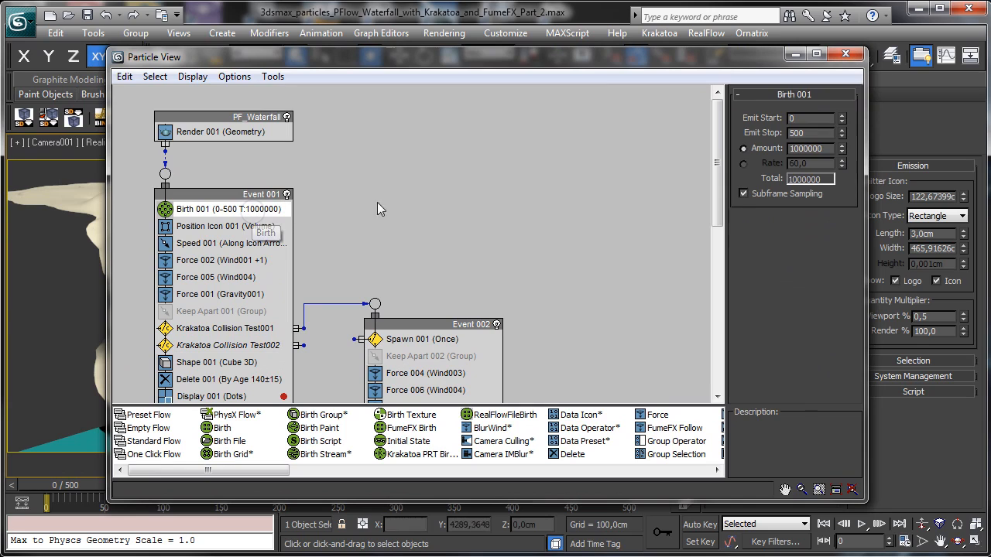
double_click(829, 149)
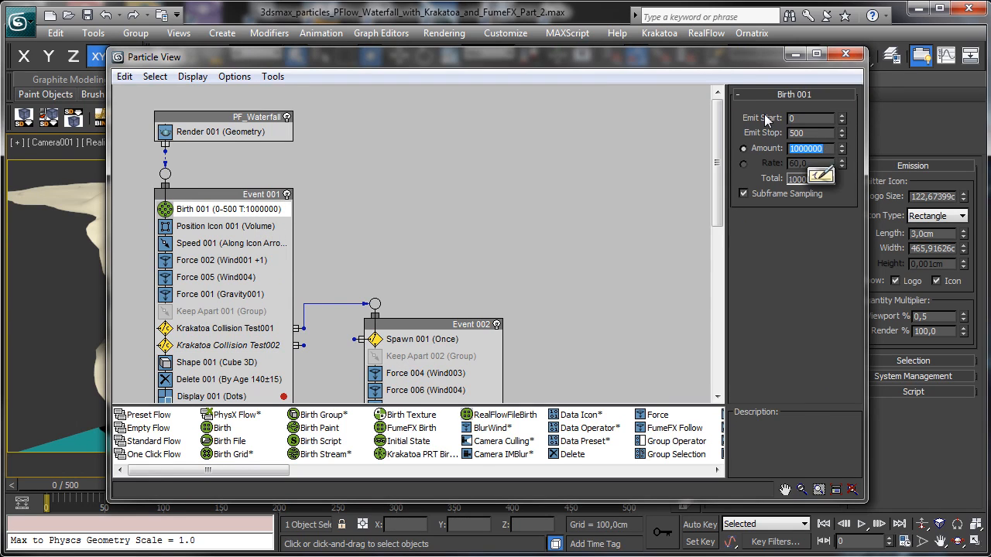
type("200")
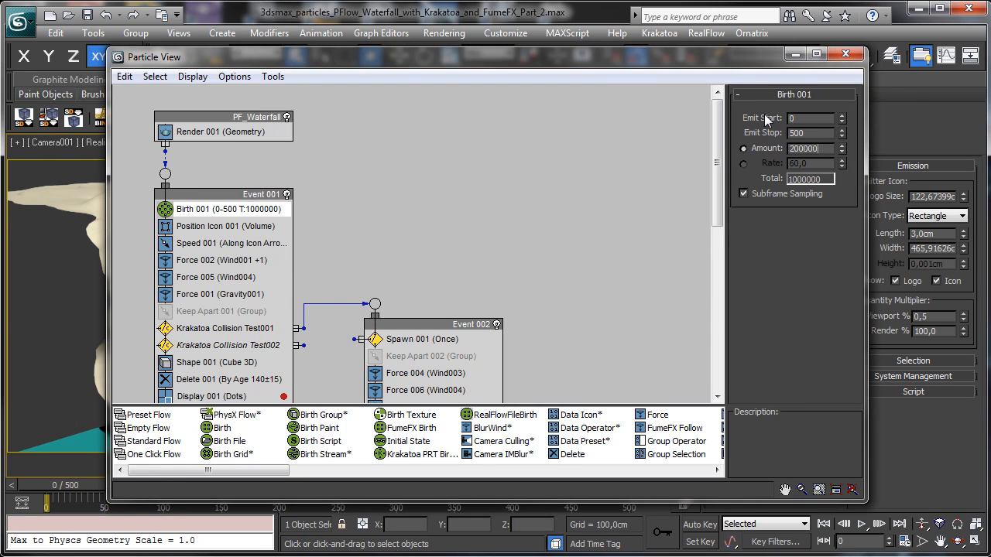
key("Return")
left_click(845, 54)
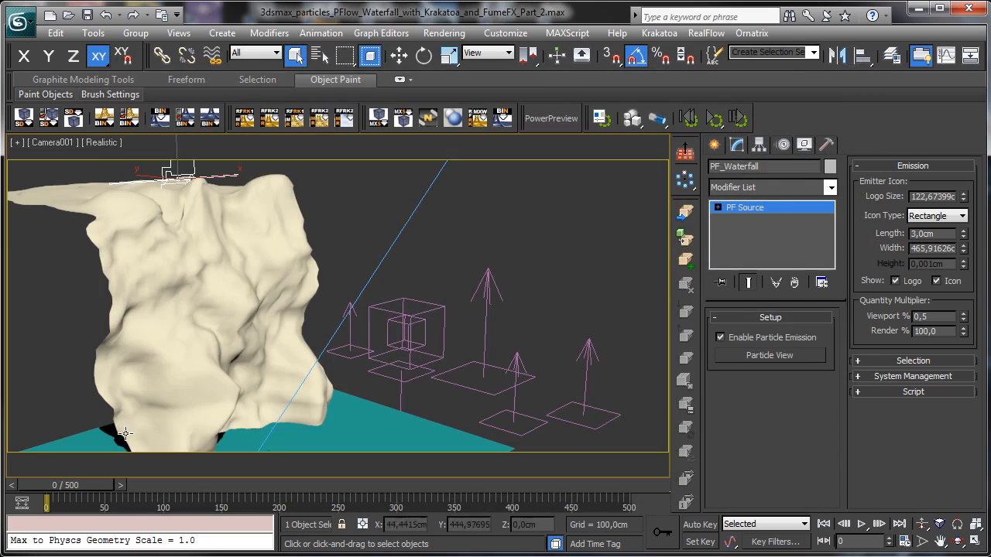
Preview the falling particles at frame 131 and return to frame 0.
left_click_drag(68, 488, 177, 483)
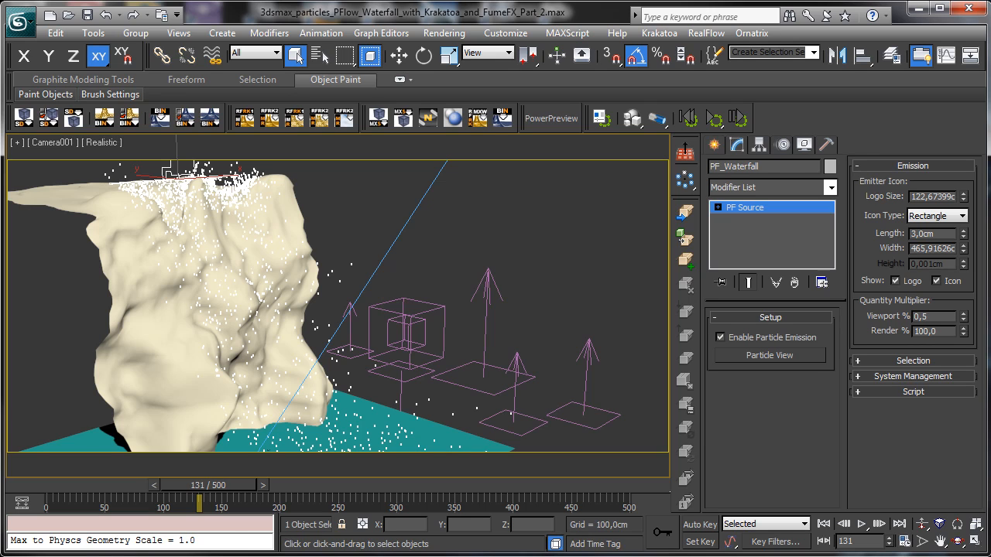
left_click(26, 489)
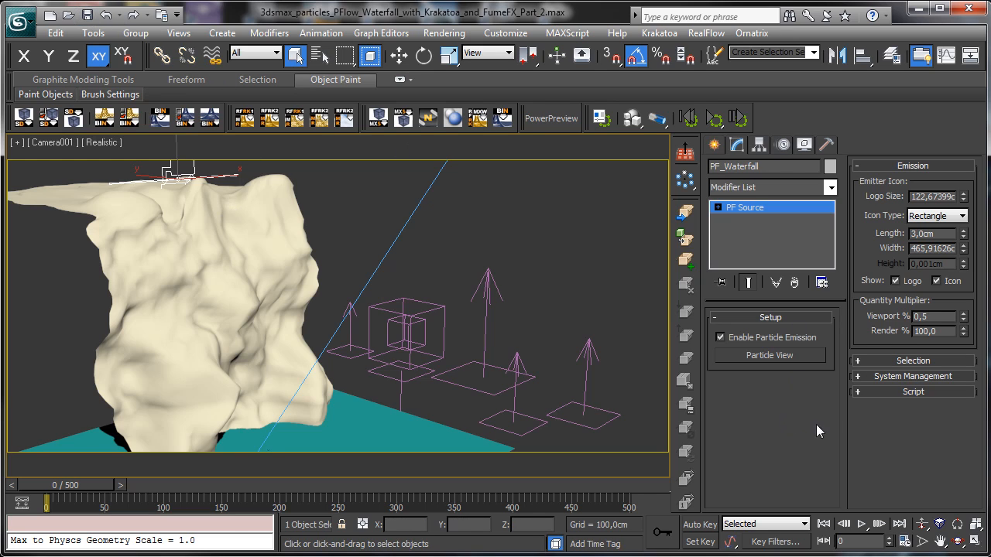
Switch to the four-viewport layout and bring up the FumeFX category of geometry objects for creation.
left_click(974, 542)
left_click(714, 146)
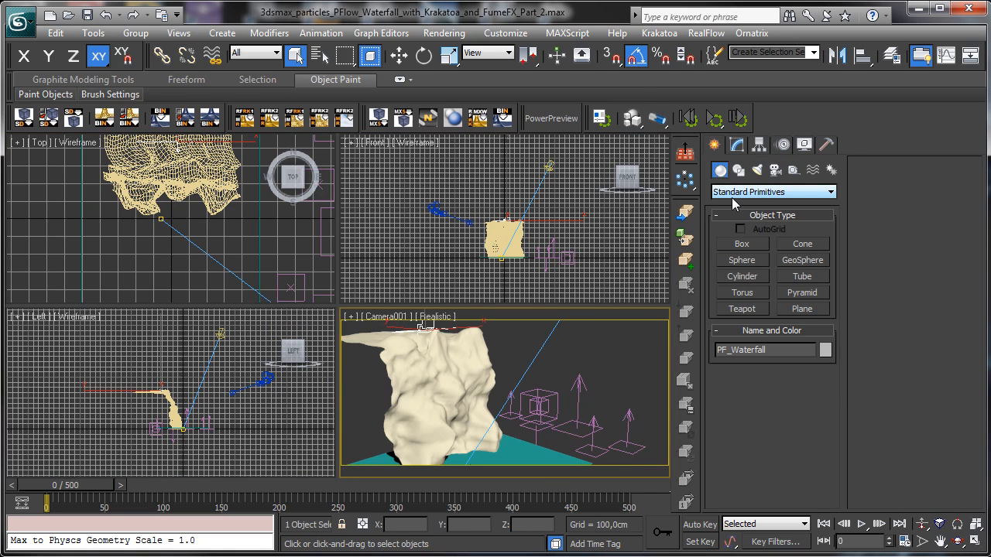
left_click(735, 193)
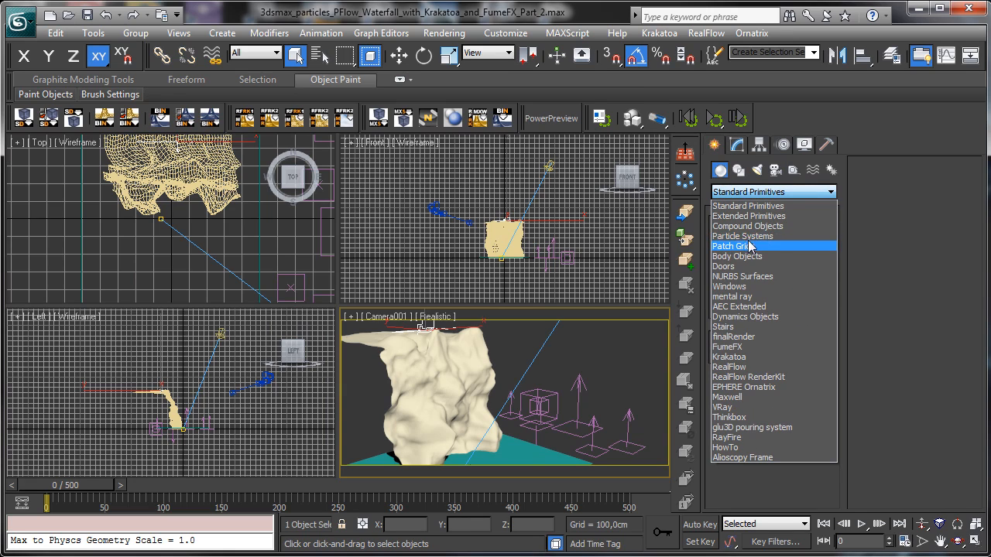
left_click(757, 236)
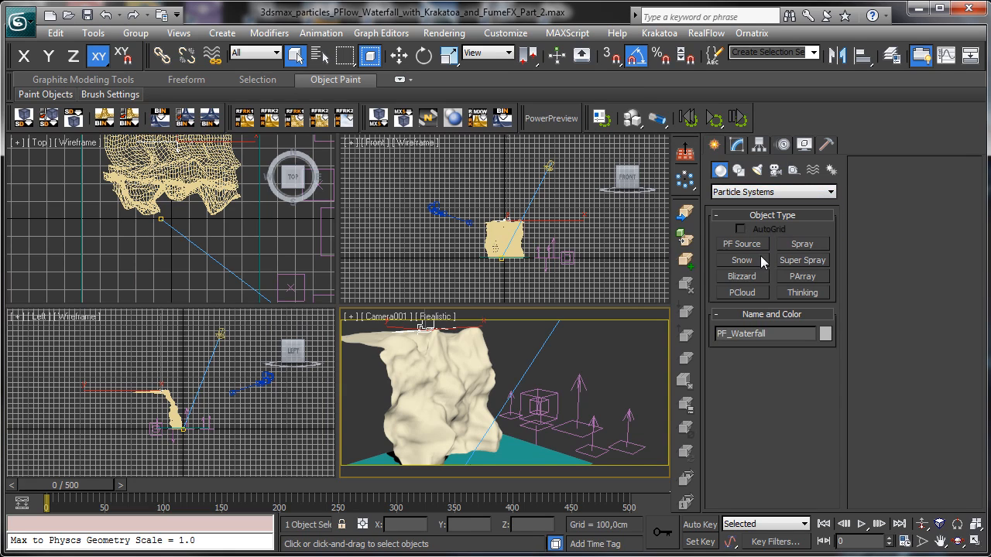
left_click(746, 192)
left_click(747, 206)
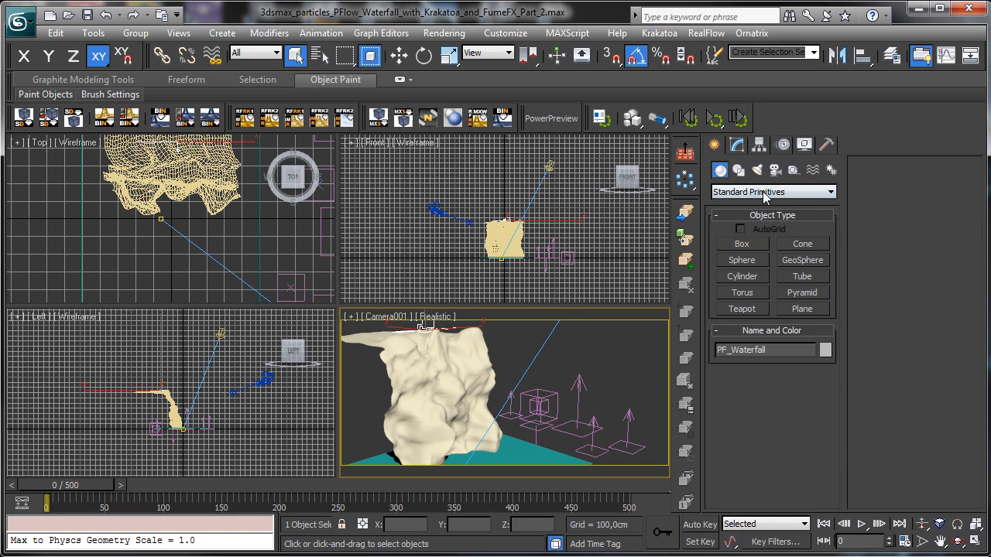
left_click(763, 193)
left_click(727, 346)
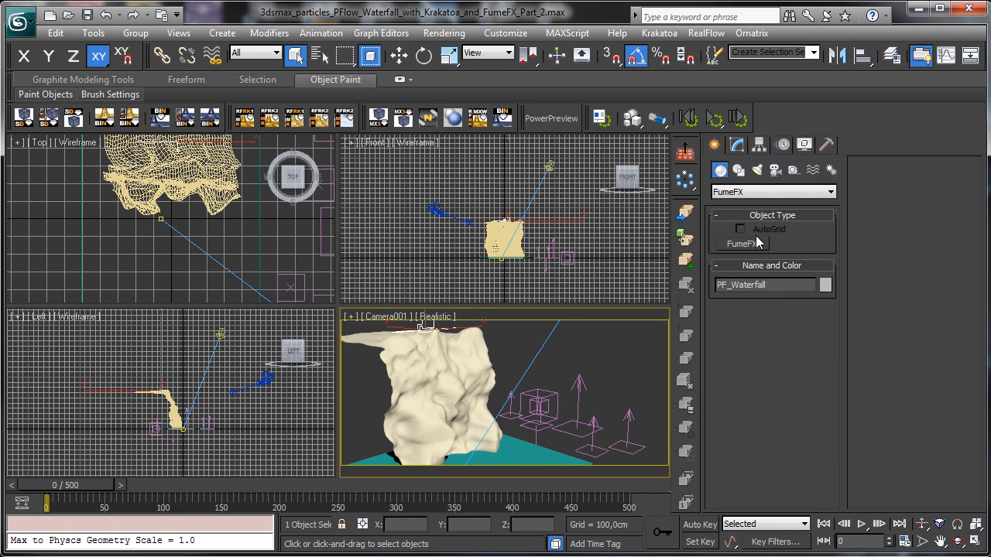
Create a FumeFX container in the Top viewport around the cliff, about 1232 cm wide, 1124 cm long and 893 cm high.
left_click(737, 247)
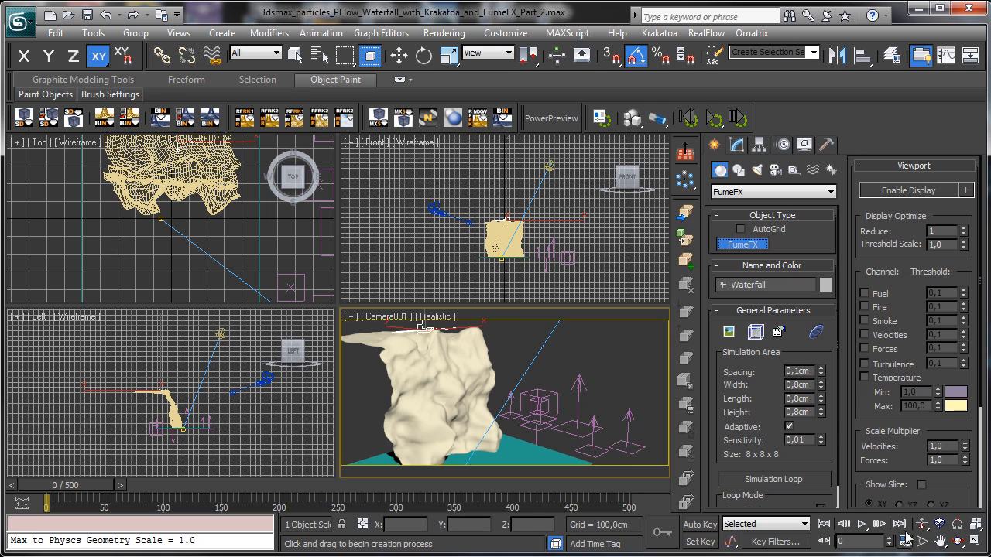
right_click(144, 237)
left_click(927, 526)
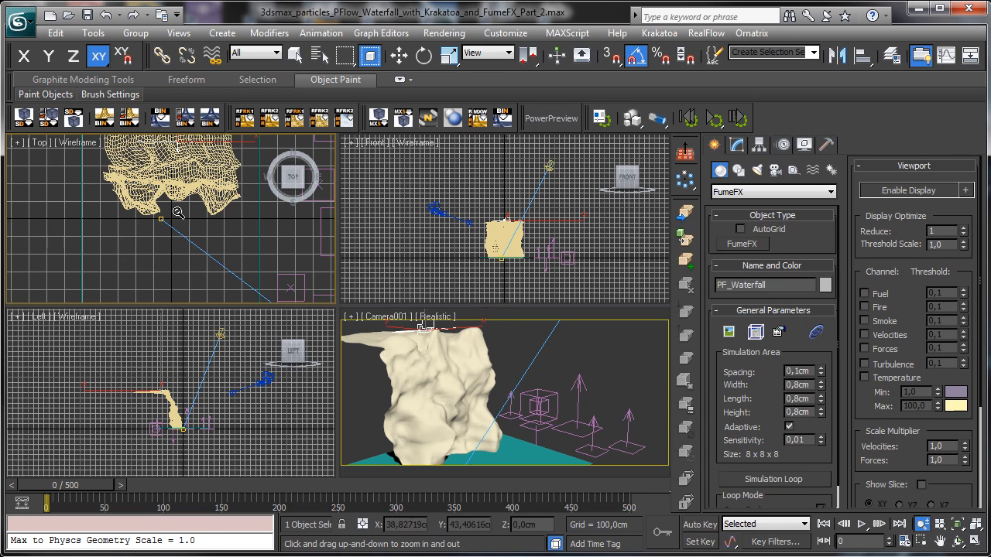
left_click_drag(172, 212, 165, 305)
left_click(295, 55)
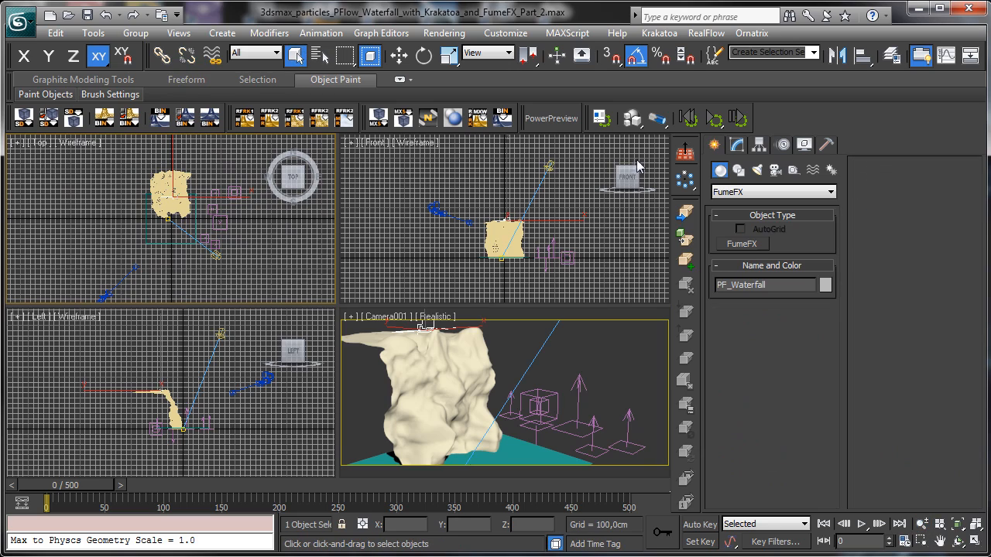
left_click(743, 244)
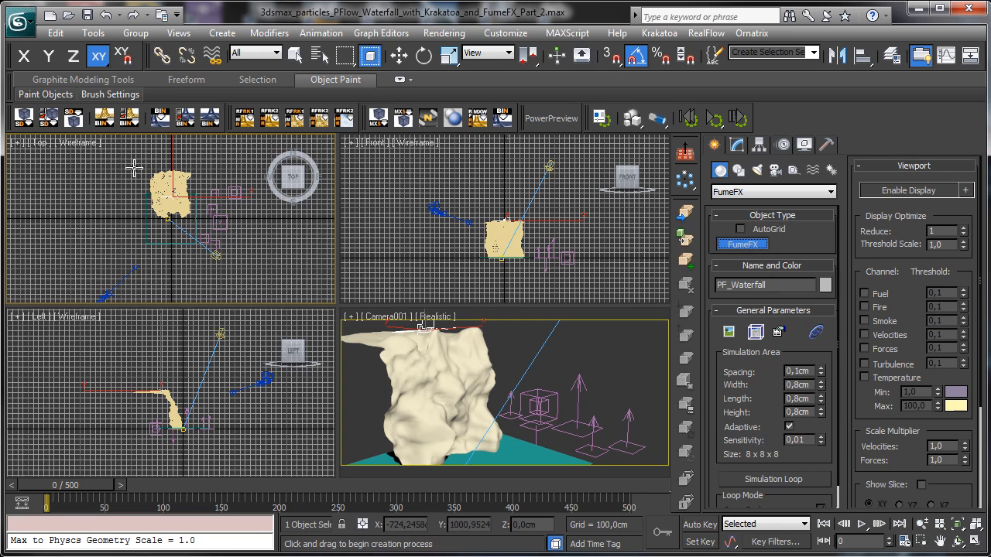
left_click_drag(142, 185, 202, 241)
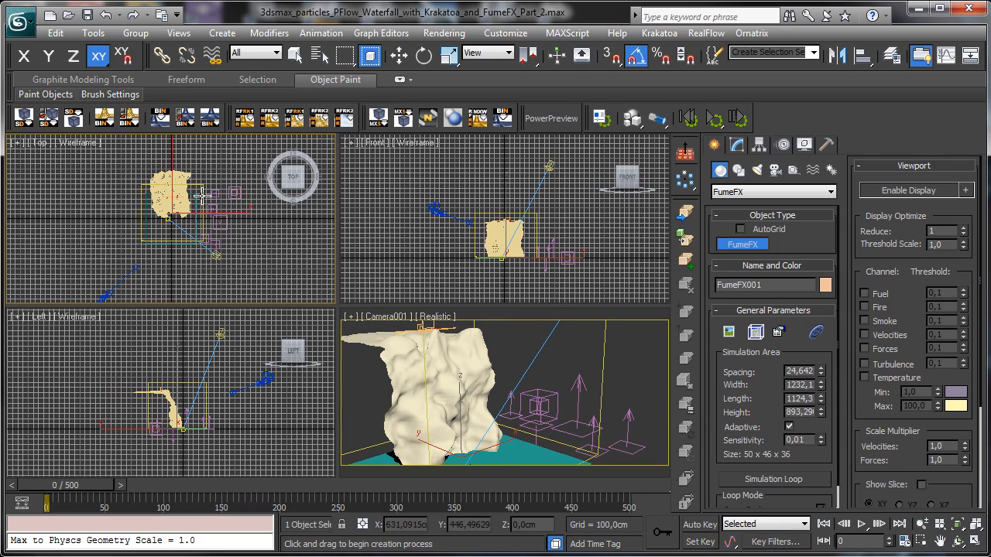
left_click(205, 195)
left_click(294, 54)
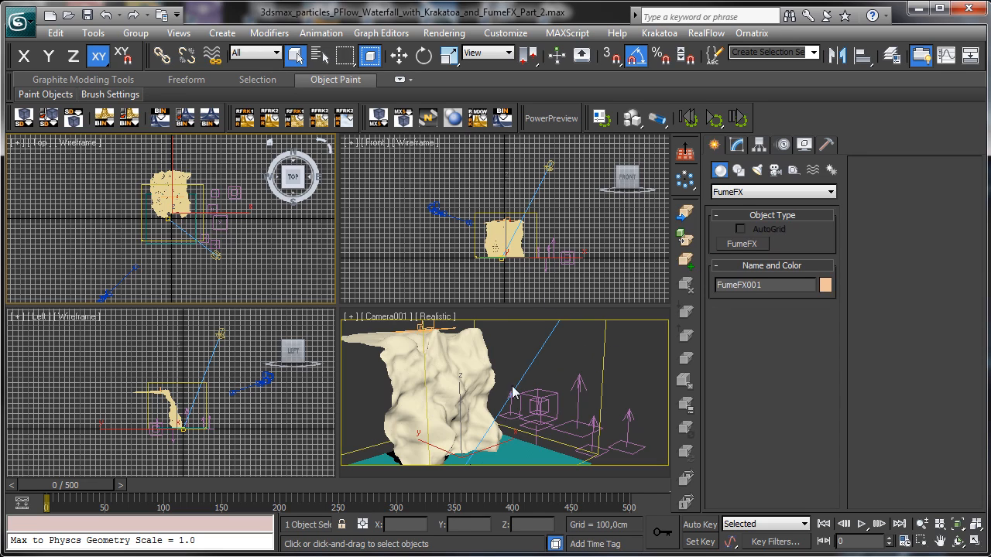
Create a FumeFX Particle Src helper beside the cliff in the Front viewport, with an icon size of about 6887.
left_click(794, 170)
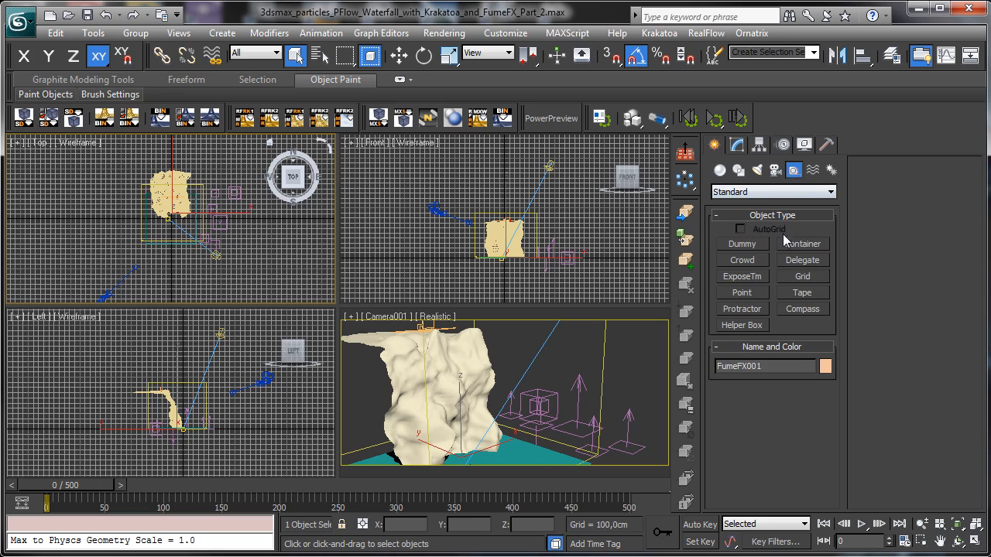
left_click(767, 192)
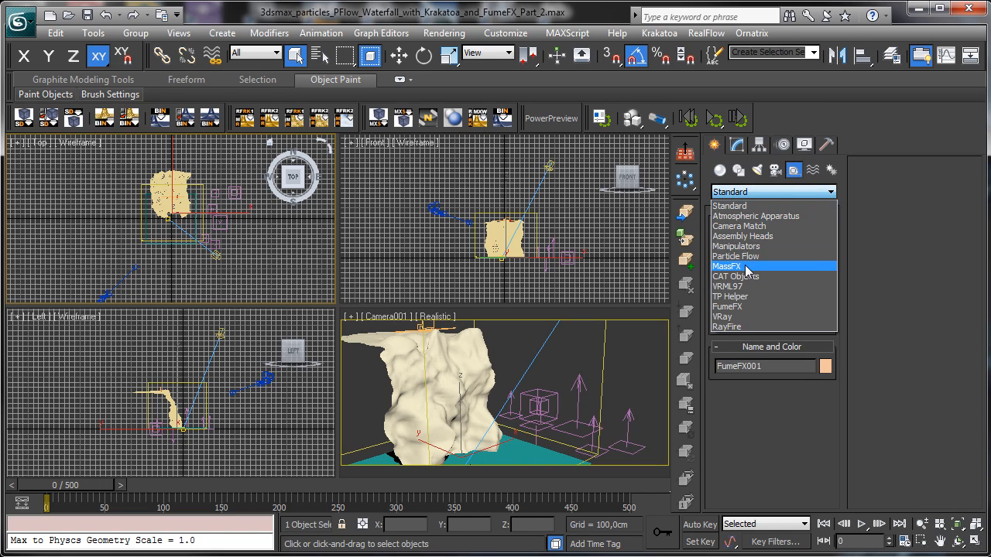
left_click(736, 306)
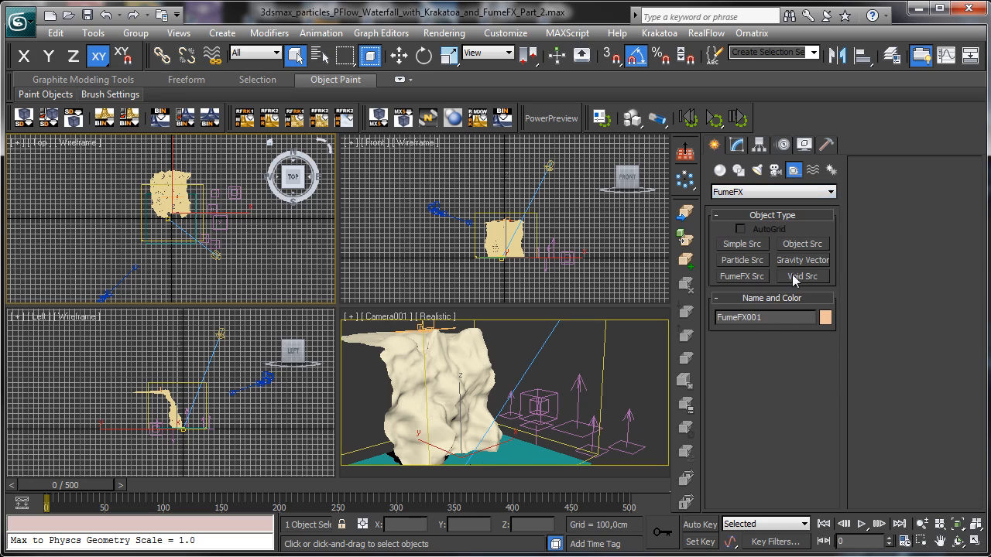
left_click(743, 261)
left_click_drag(601, 244, 616, 246)
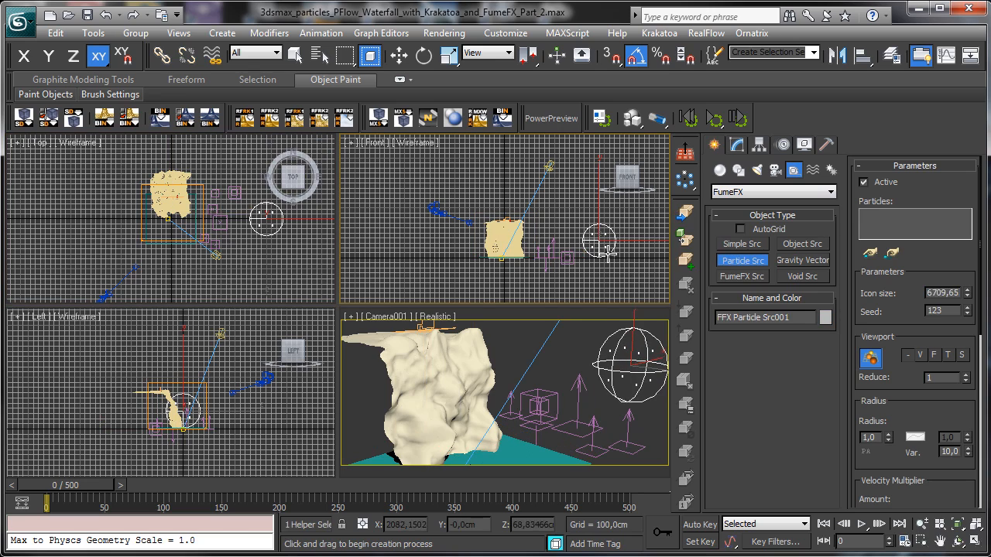
Add PF_Waterfall to the particles list of the new FumeFX particle source.
left_click(737, 145)
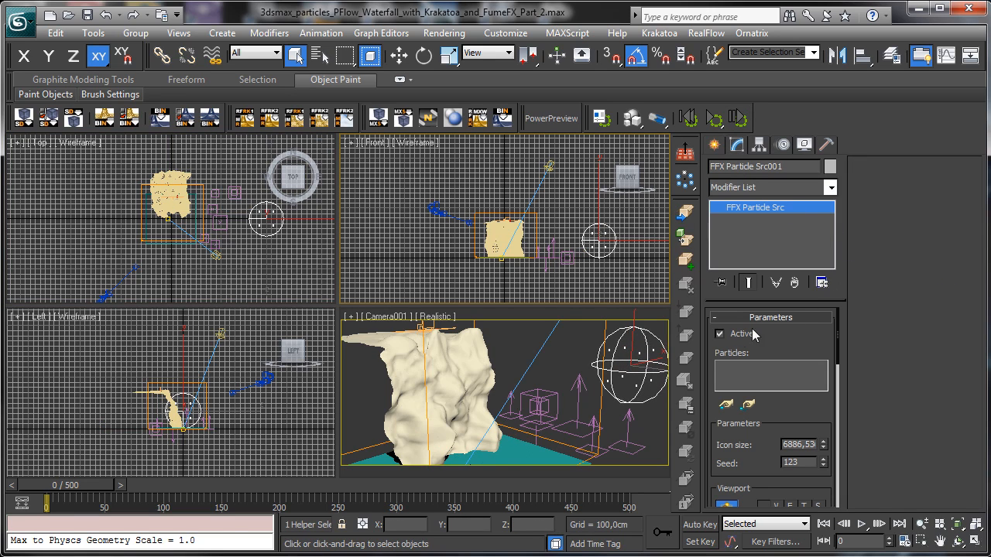
left_click(726, 404)
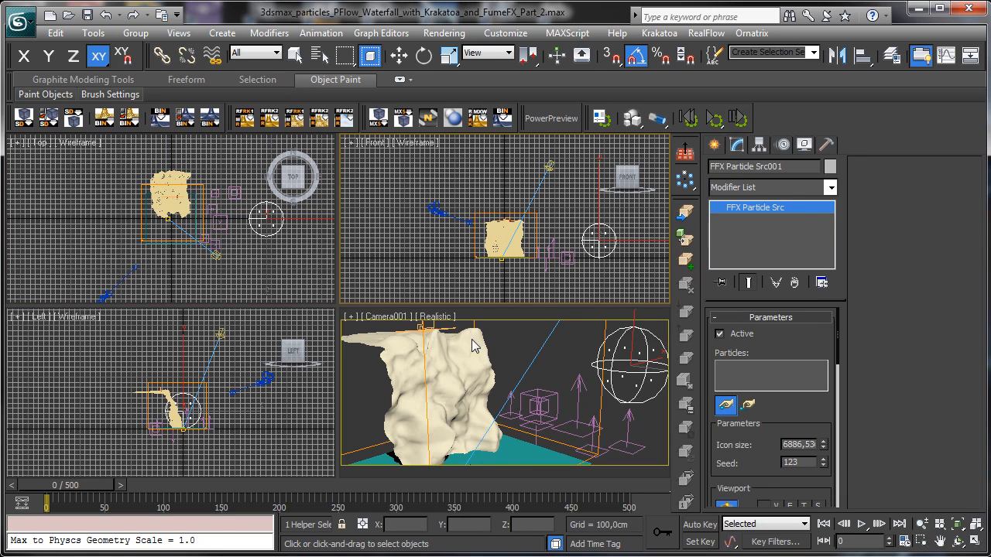
left_click(418, 329)
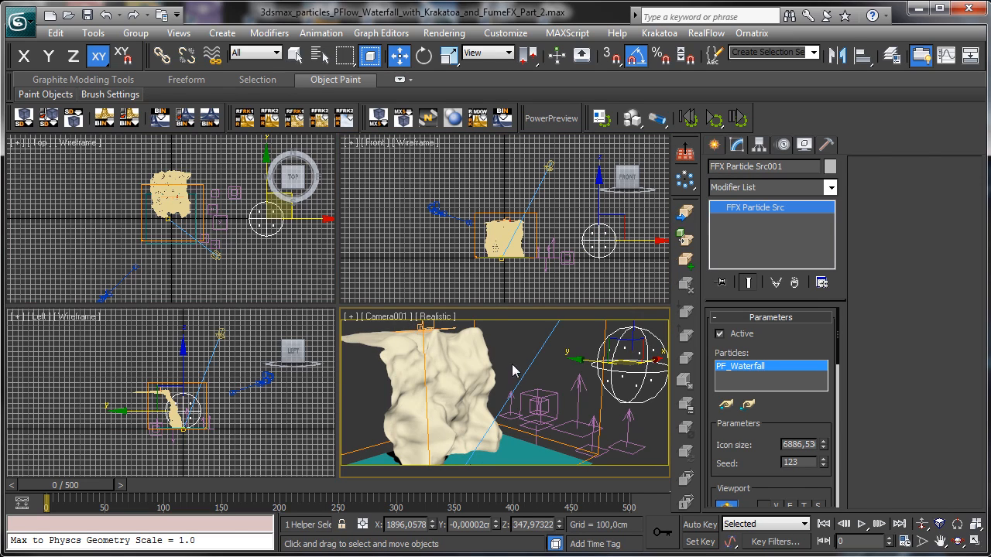
Move to frame 36 in an enlarged camera view and set the FumeFX particle source's radius to about 191.6.
left_click(292, 54)
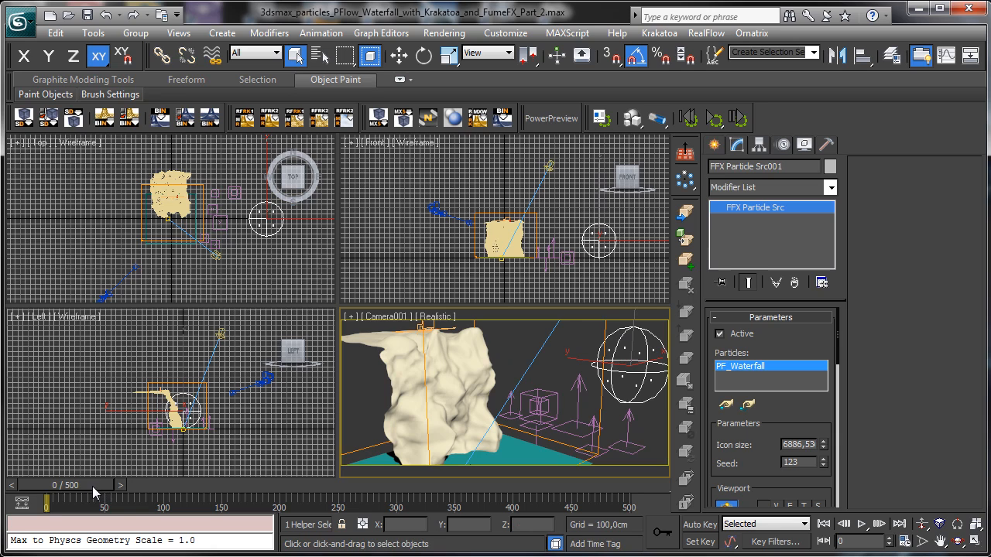
left_click_drag(93, 491, 132, 491)
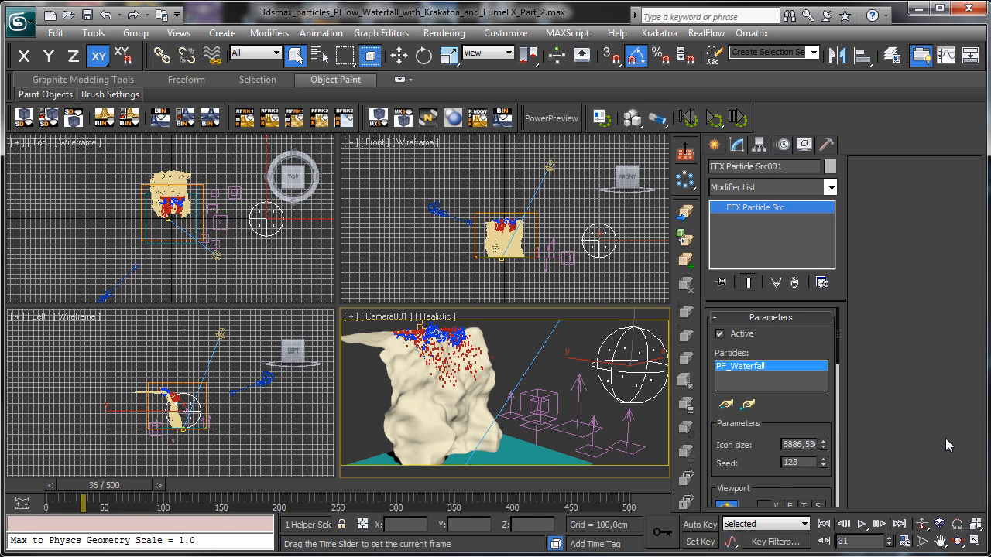
left_click(974, 542)
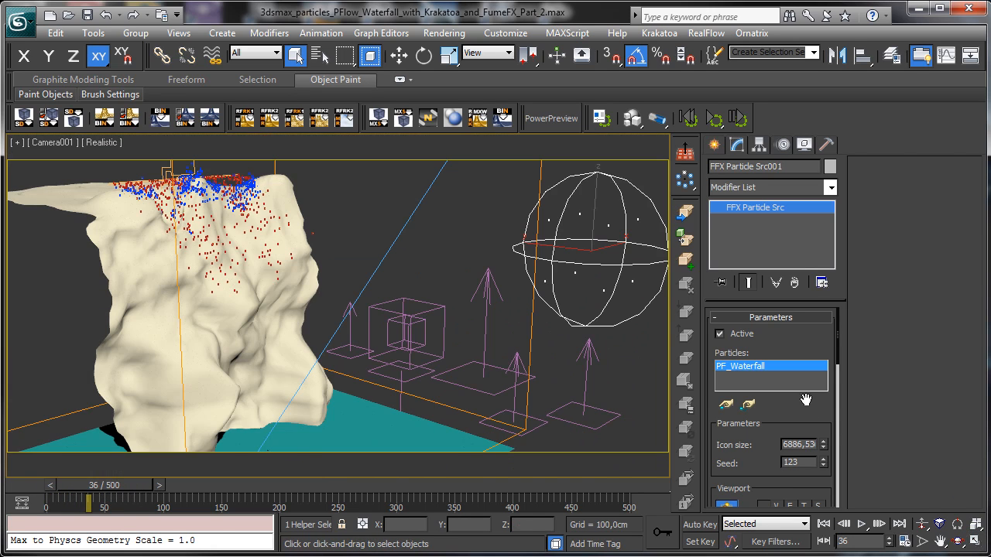
scroll(816, 336, "down", 5)
scroll(751, 422, "down", 1)
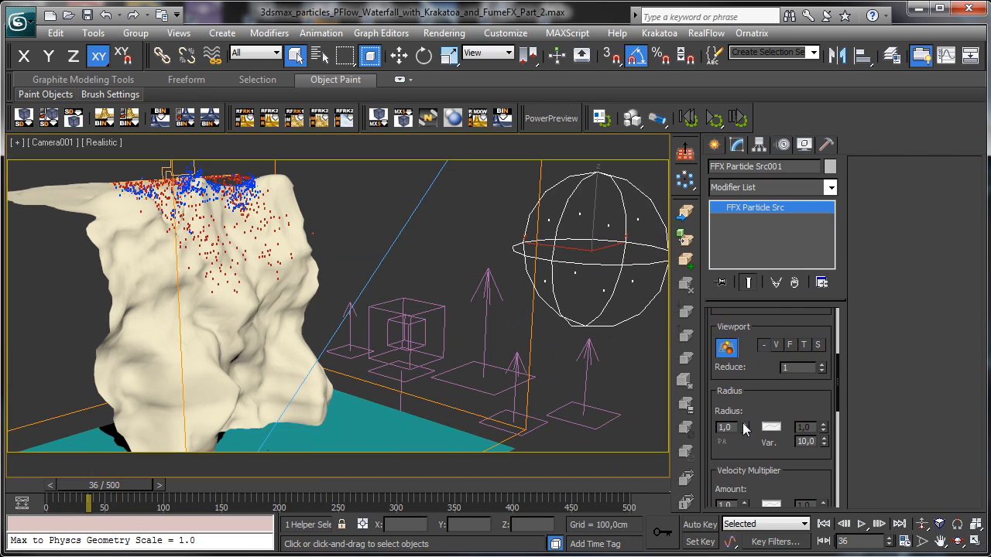
left_click_drag(744, 430, 723, 327)
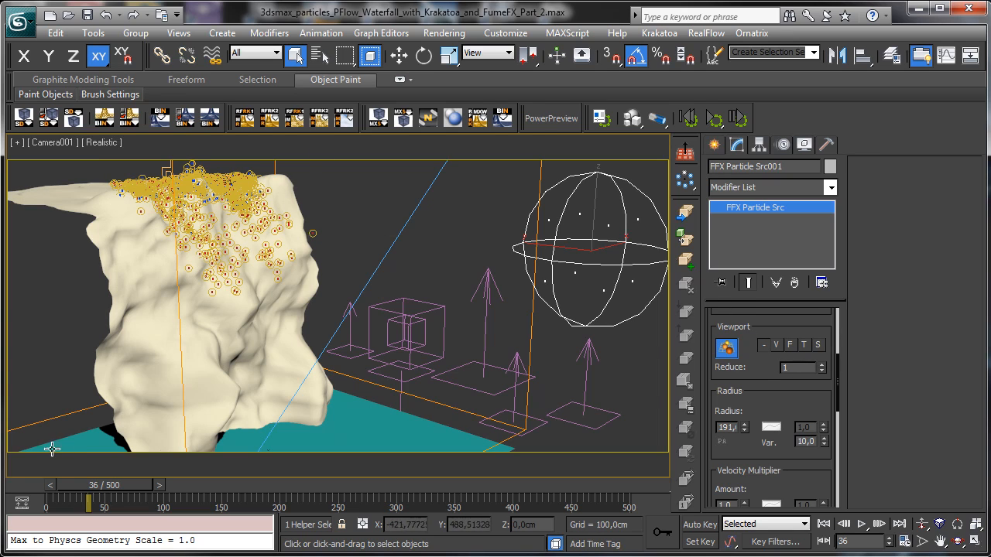
Select the FumeFX container around the cliff and open its output preview and simulation settings, moving the preview clear of the settings.
left_click(538, 183)
left_click(542, 180)
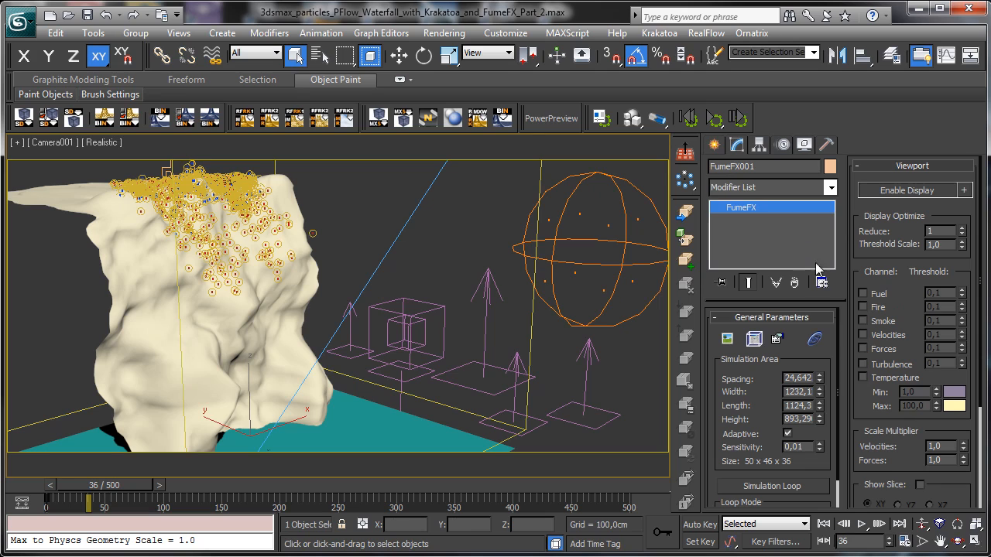
left_click(726, 339)
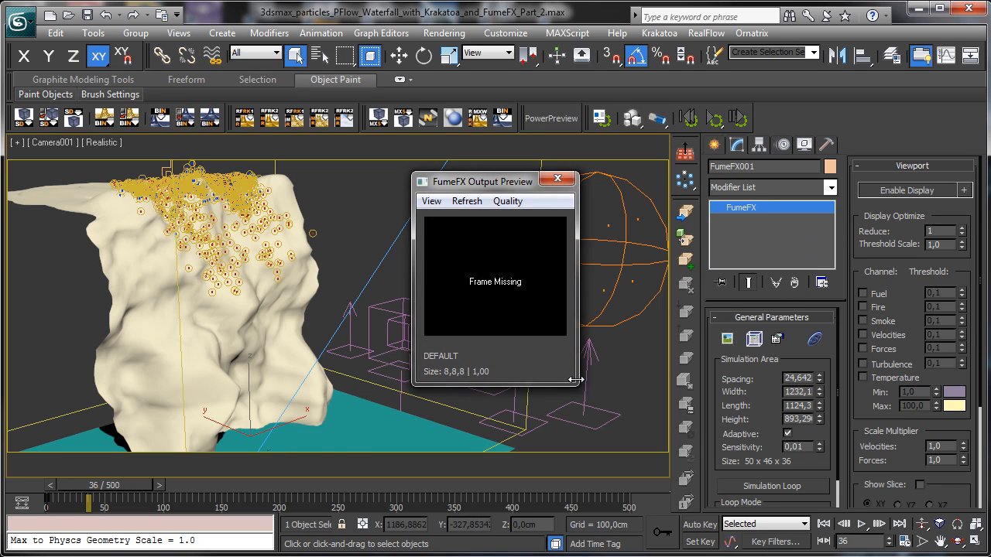
left_click_drag(498, 183, 840, 41)
left_click(754, 339)
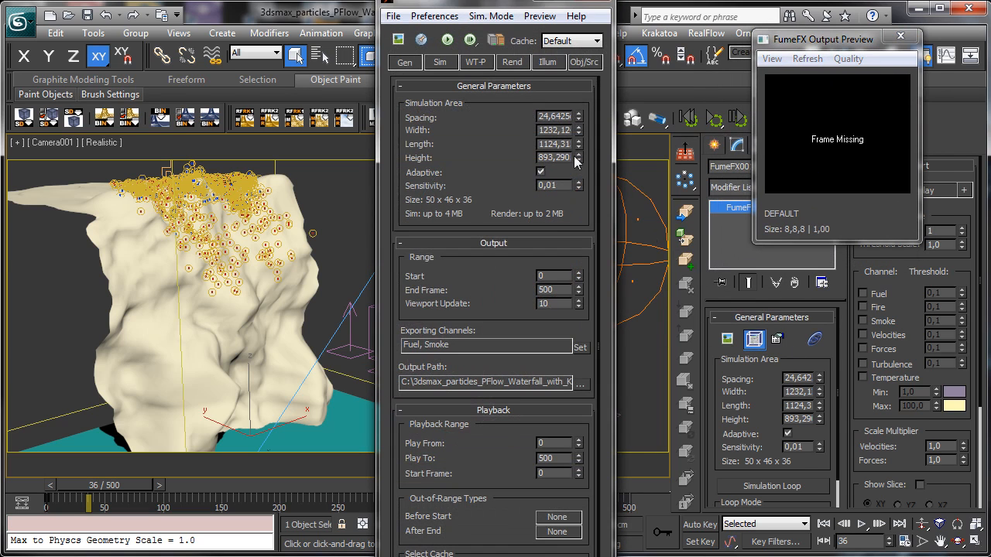
Add the FFX Particle Src001 helper to the container's objects and sources list.
left_click(592, 68)
left_click(502, 195)
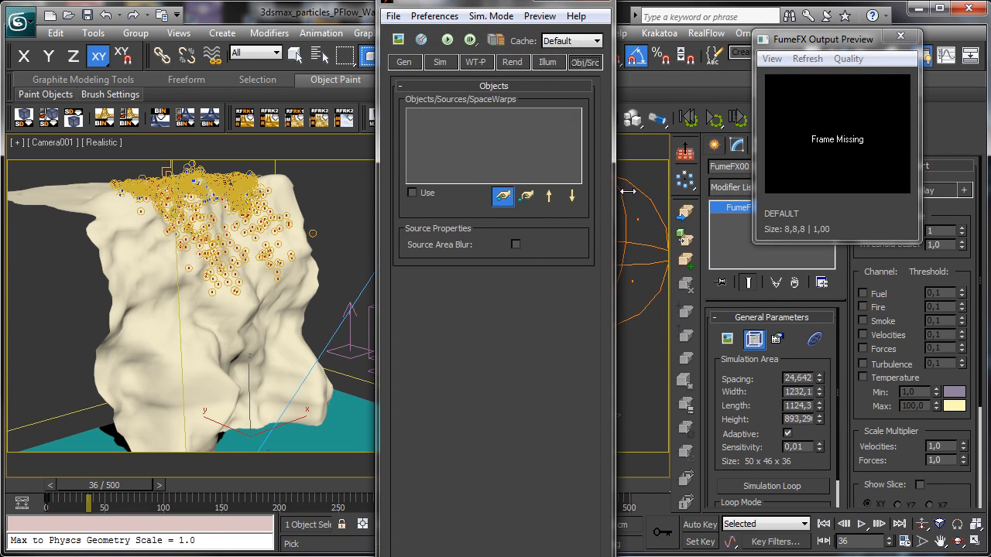
left_click(632, 210)
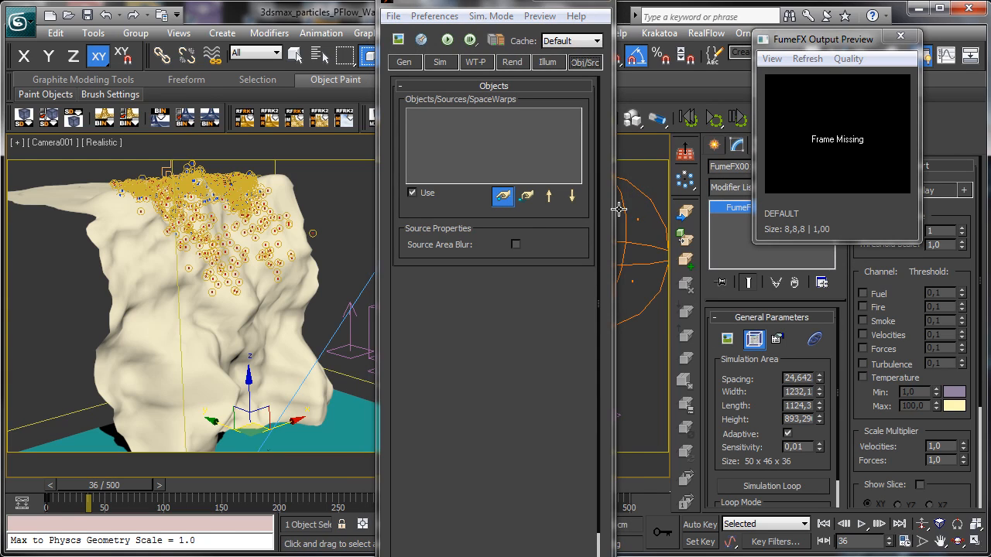
Set the simulation output path to FumeFX_water_ in the ffx_cache folder on drive D.
left_click(405, 63)
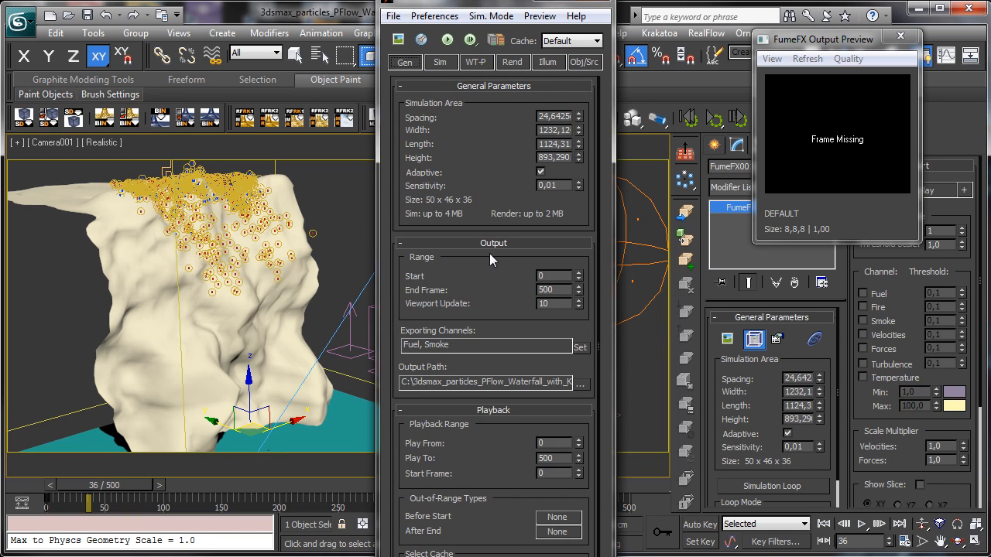
left_click(580, 384)
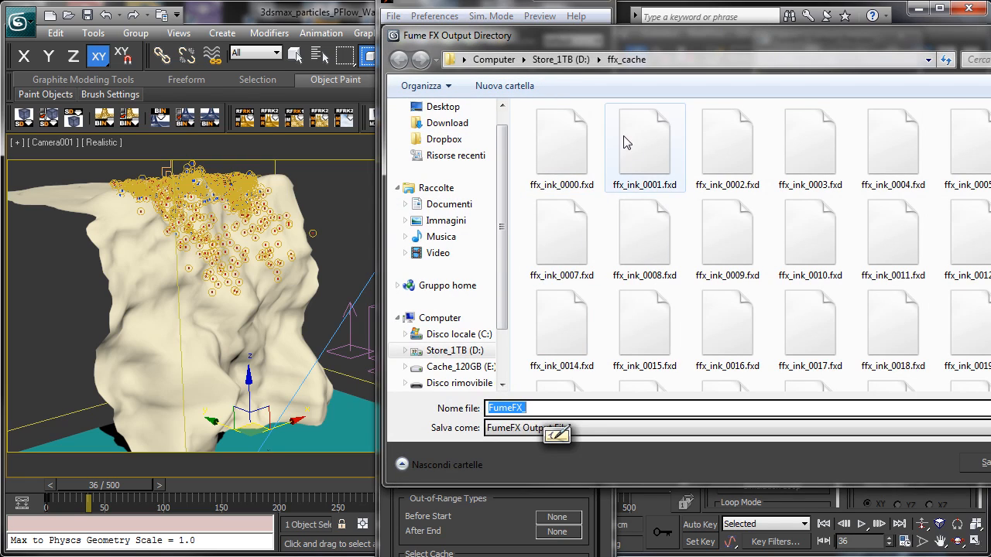
key("End")
type("_")
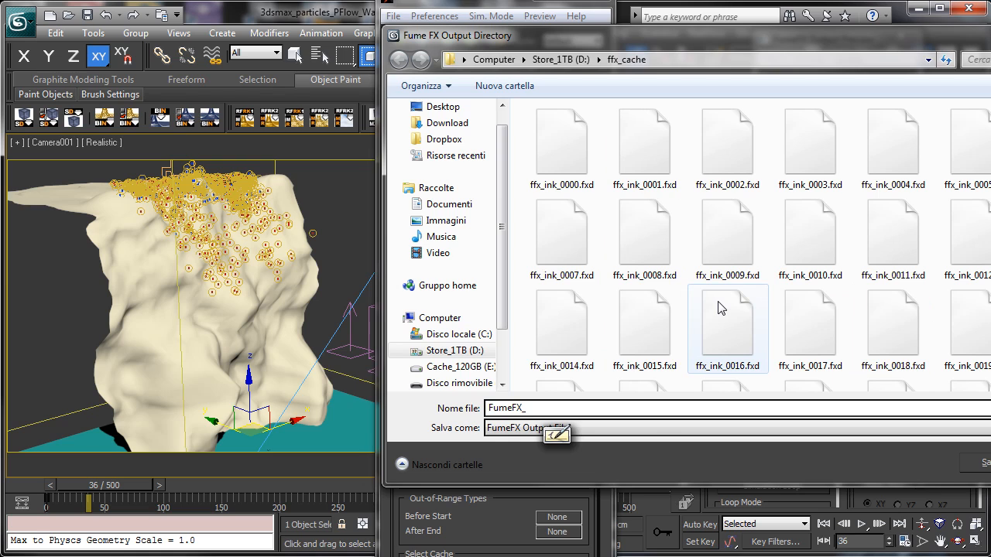
type("wa")
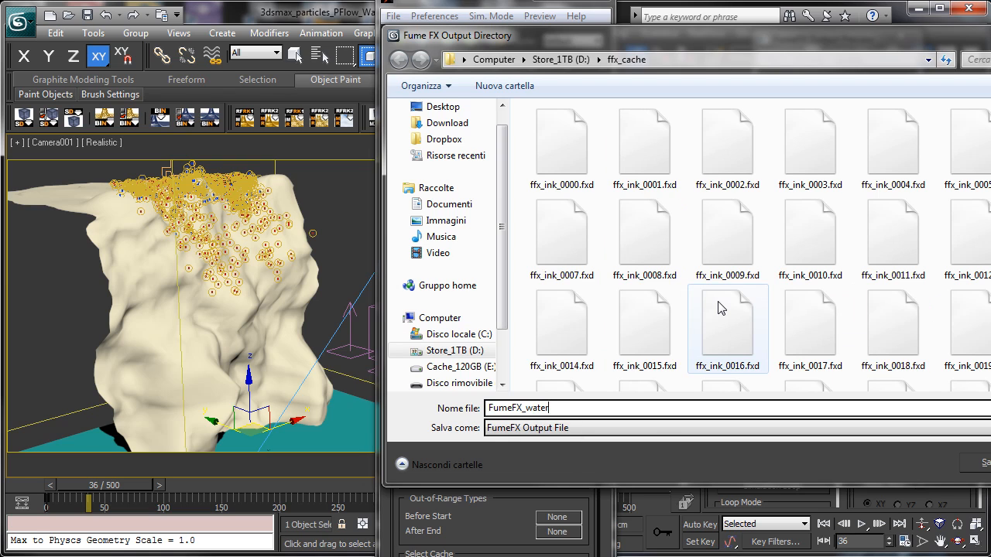
type("ter")
key("Return")
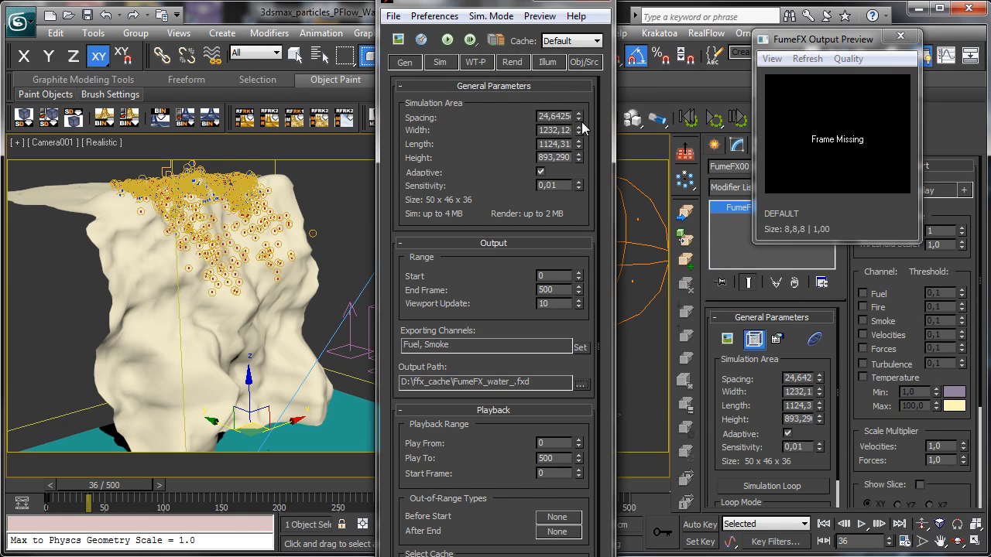
Display the container's voxel grid in Auto mode and try a simulation spacing of 5 cm.
scroll(937, 437, "down", 3)
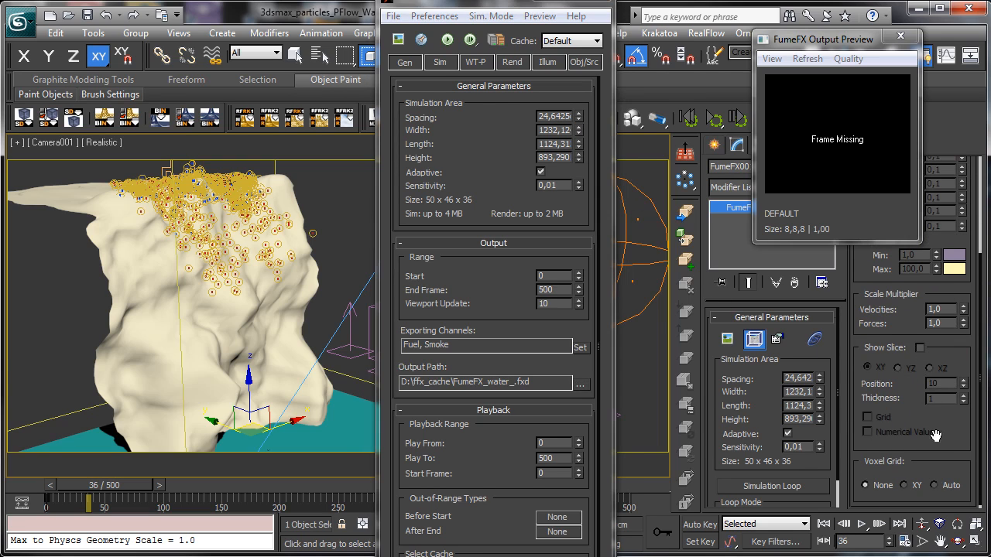
left_click(935, 486)
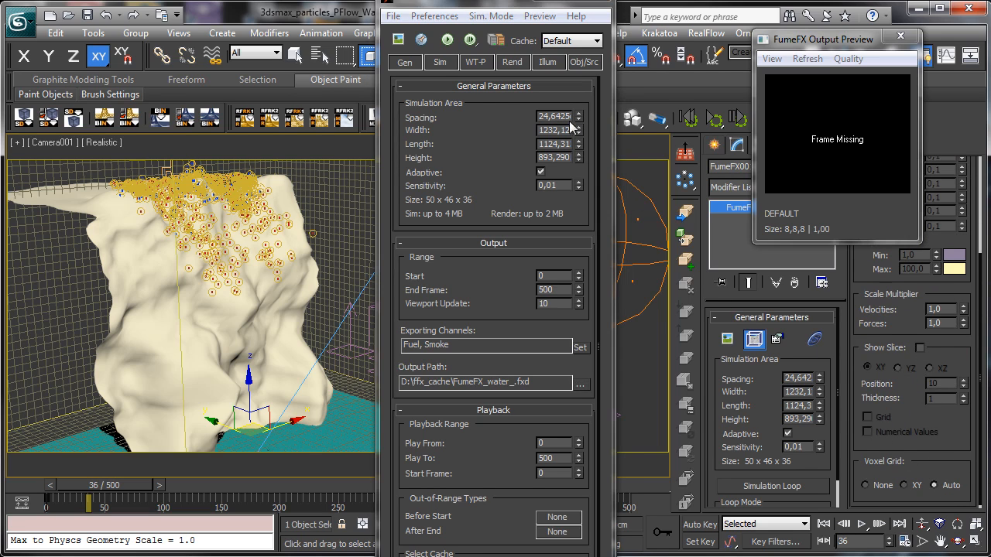
mouse_move(581, 120)
left_mouse_down()
mouse_move(569, 120)
mouse_move(579, 120)
left_mouse_up()
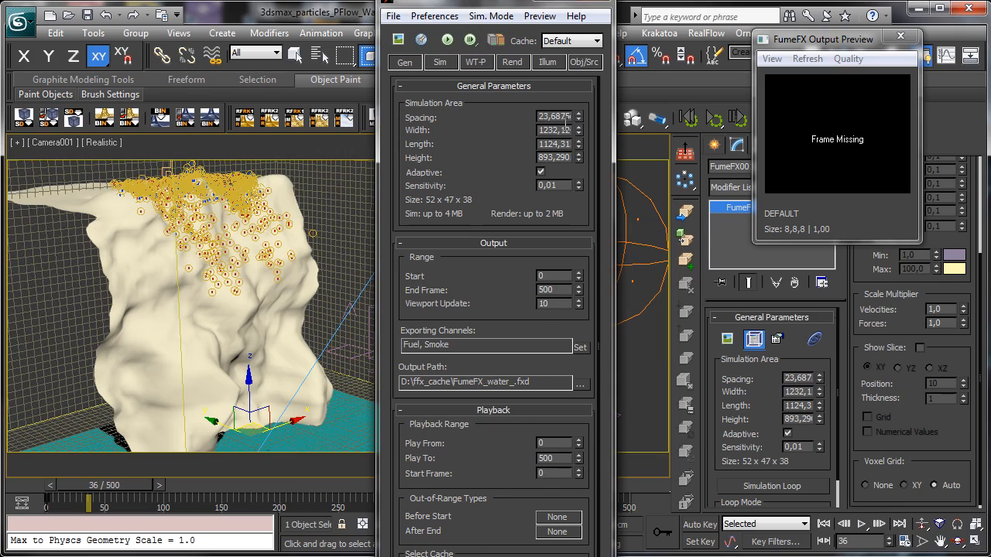
left_click(580, 113)
type("5")
key("Return")
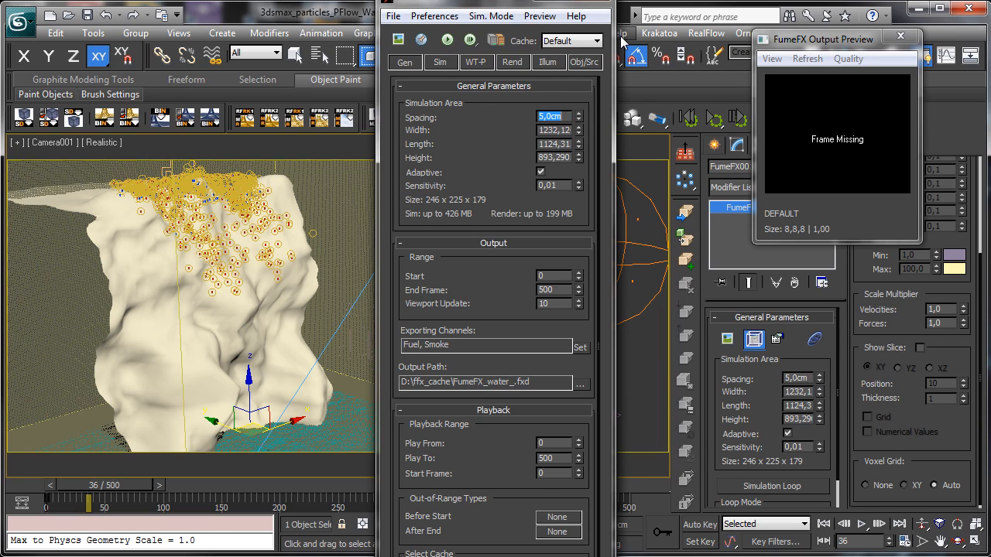
Set the container's simulation spacing to 10 cm and switch the voxel grid display to None.
type("10")
key("Return")
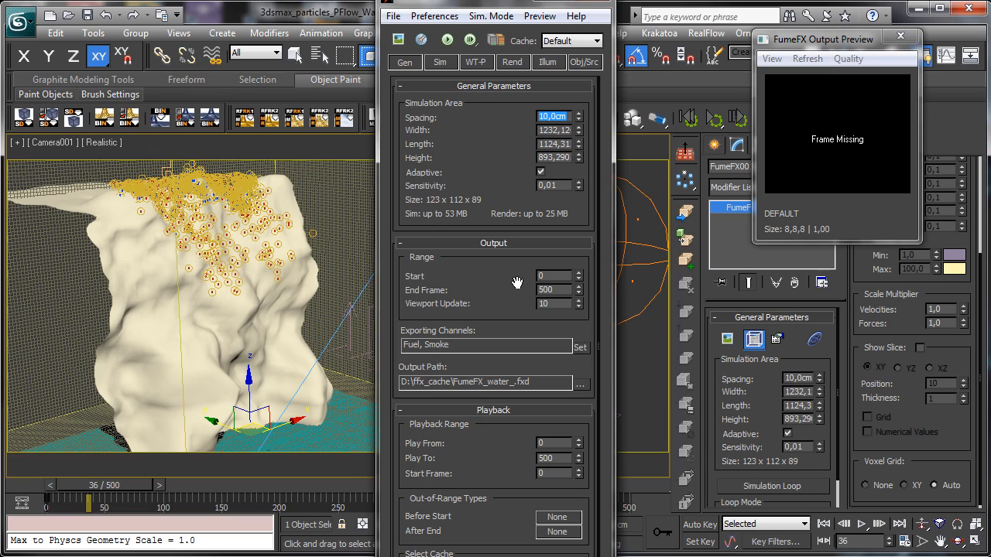
scroll(524, 286, "down", 1)
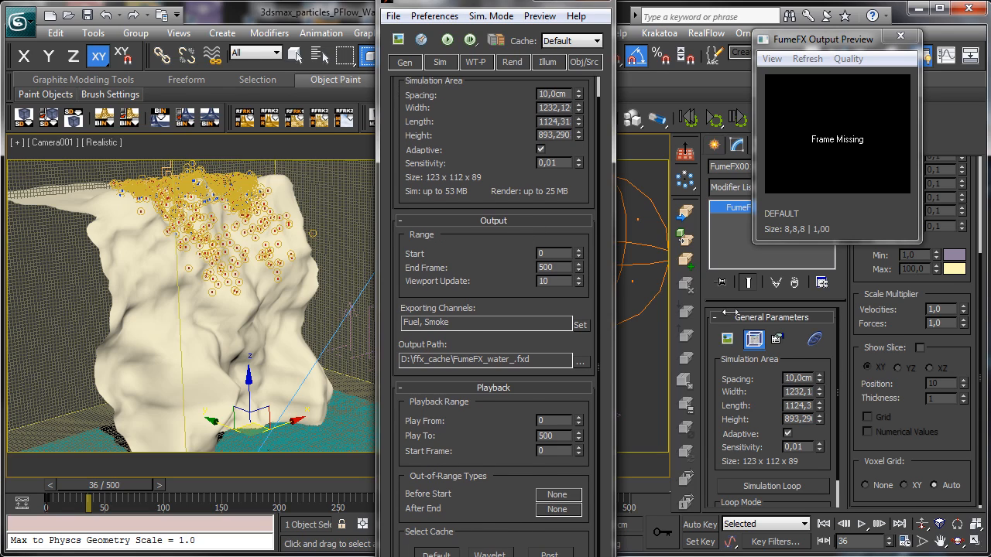
left_click(874, 483)
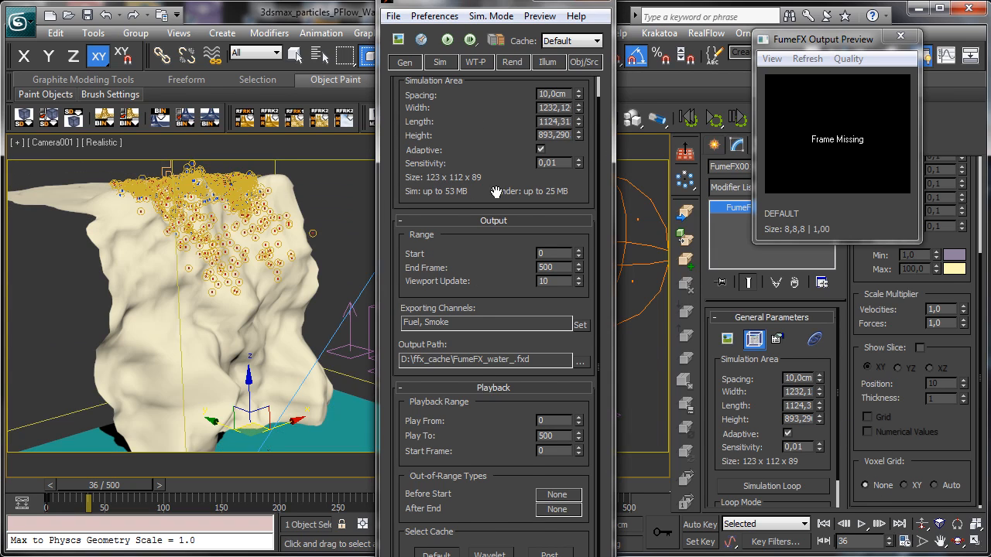
Disable fuel simulation in the container's simulation settings.
scroll(495, 192, "up", 2)
left_click(440, 62)
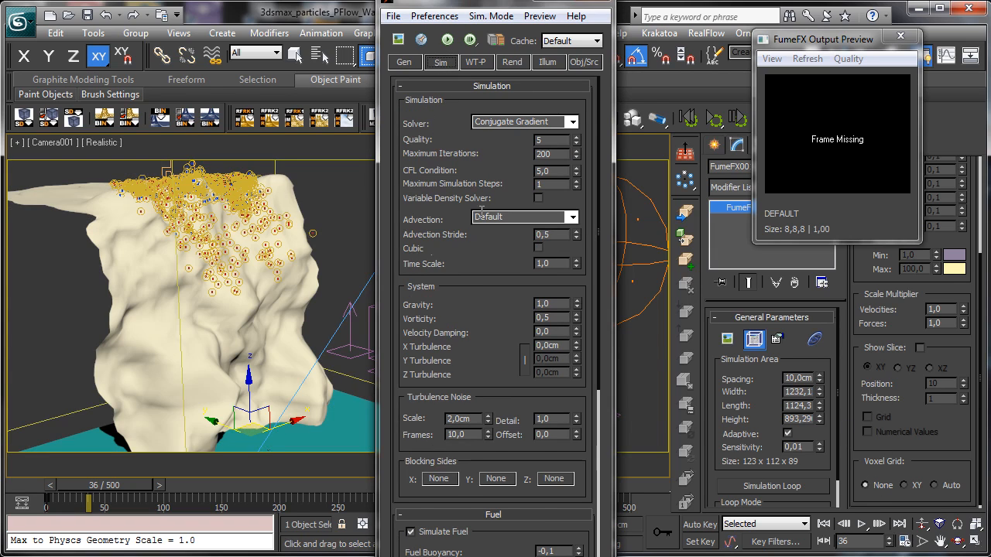
left_click_drag(493, 293, 480, 83)
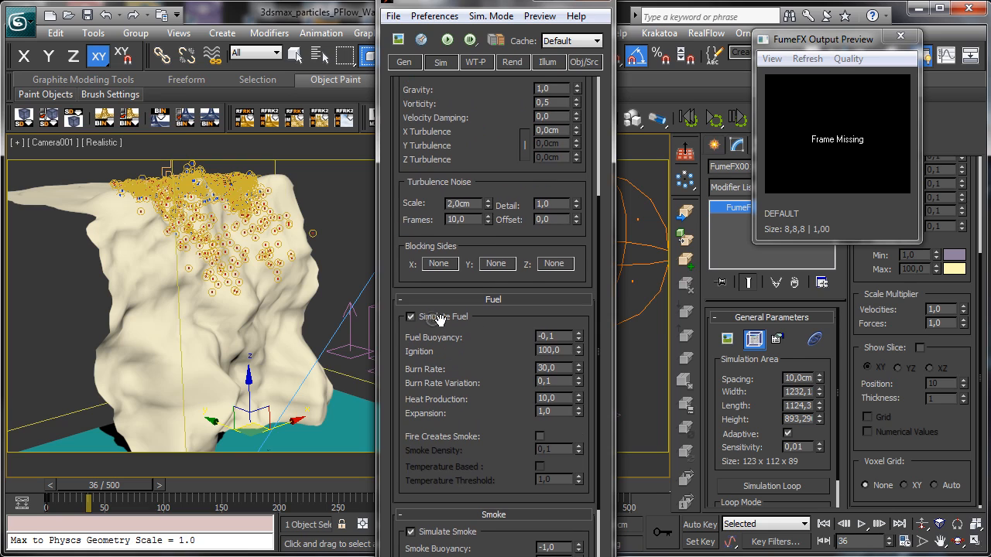
left_click(411, 318)
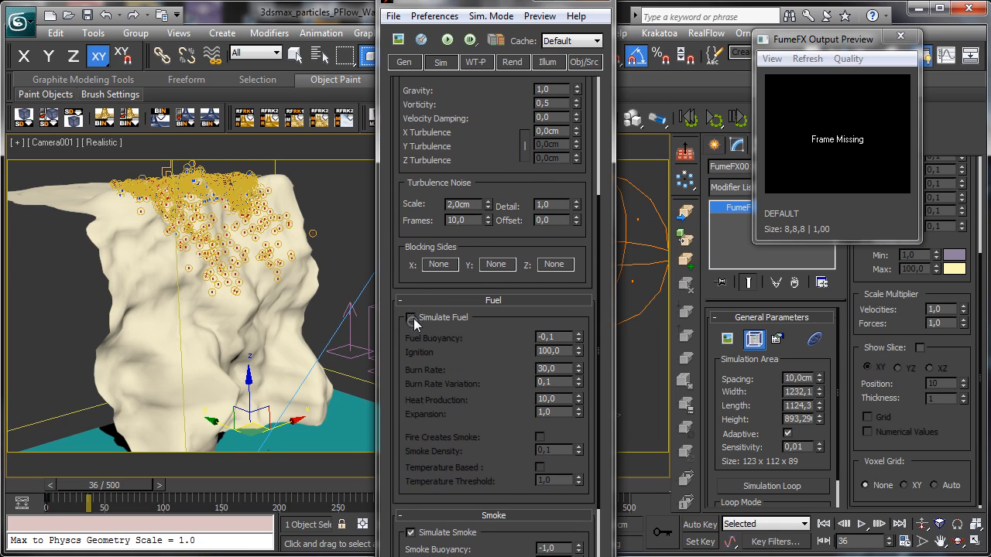
Run the default simulation to about frame 41, cancel it, and review the cached smoke at frame 35.
left_click(447, 41)
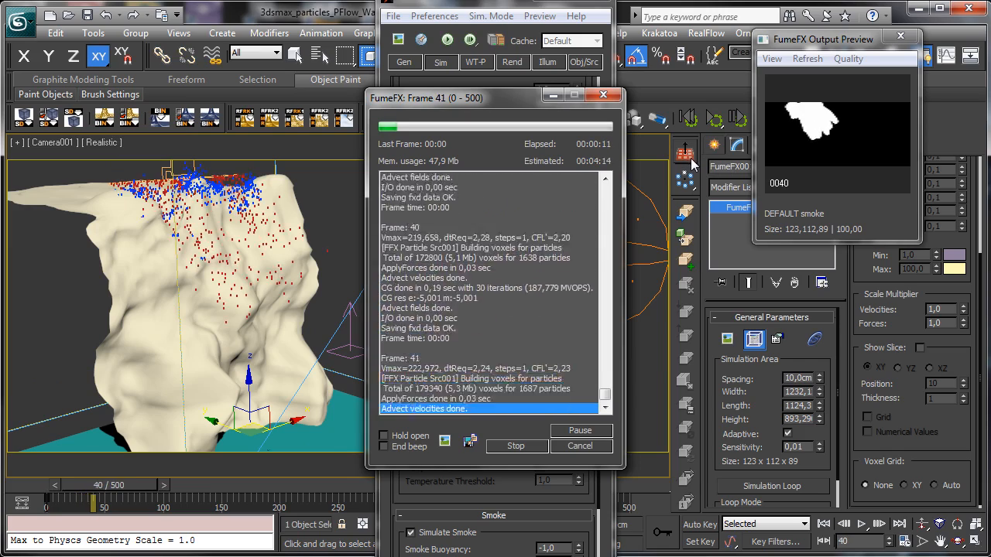
left_click(580, 446)
left_click_drag(21, 482, 60, 480)
key("w")
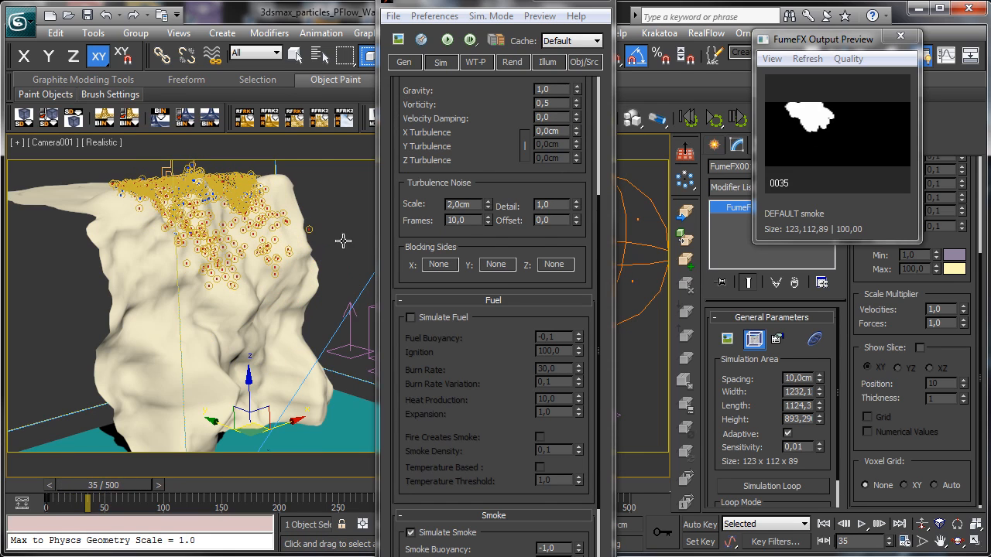
Review the particle source's parameters in the container's object settings, and rerun the default simulation, cancelling it around frame 24.
left_click(514, 62)
left_click(584, 63)
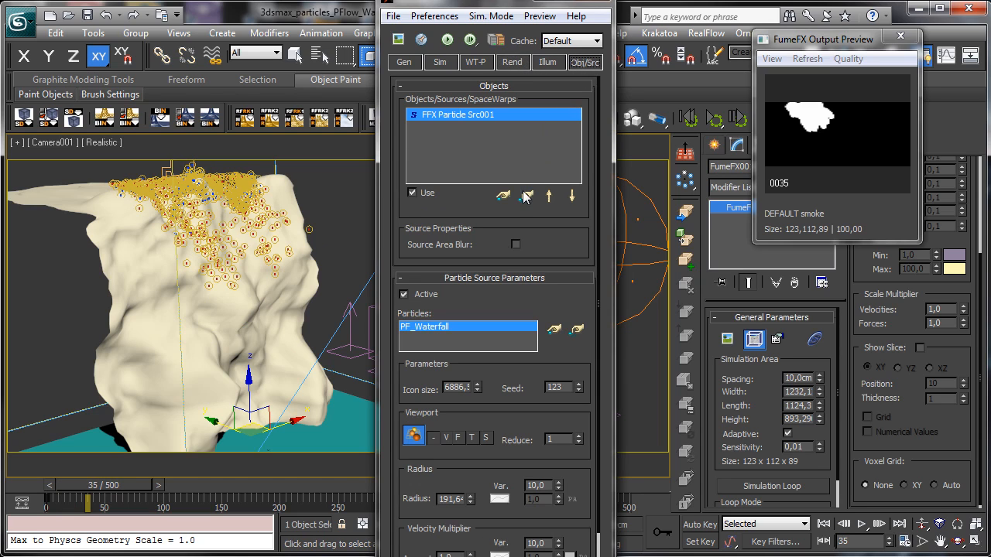
scroll(507, 298, "down", 5)
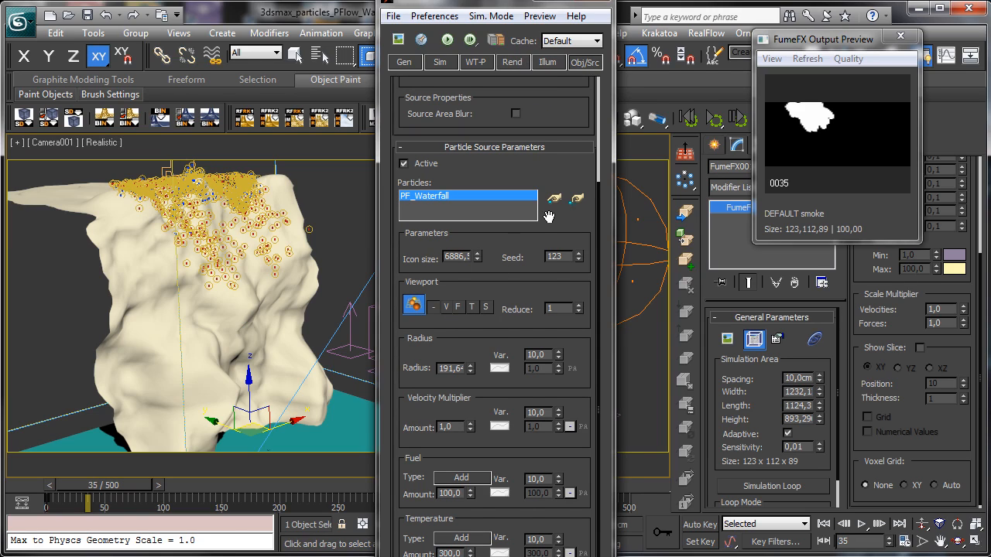
scroll(548, 202, "up", 4)
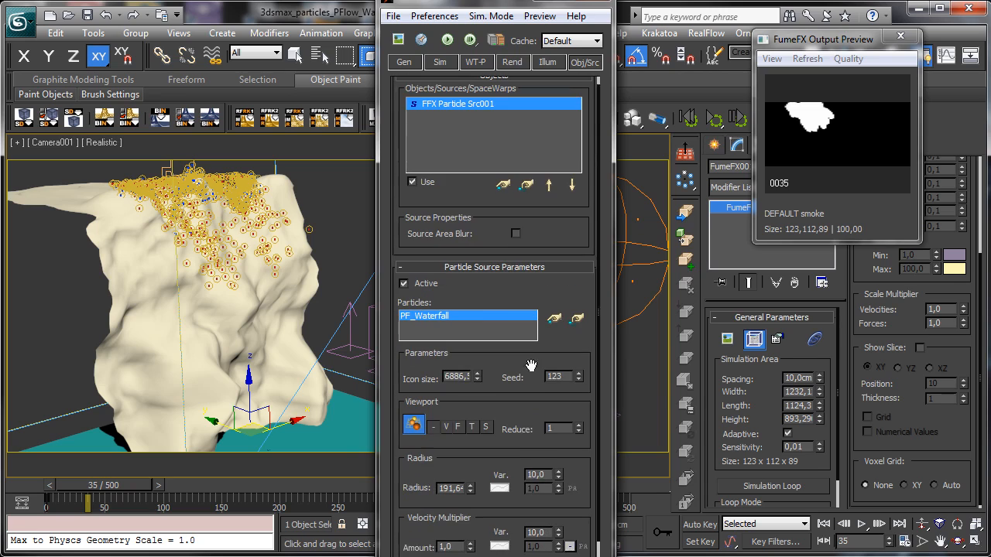
left_click(530, 86)
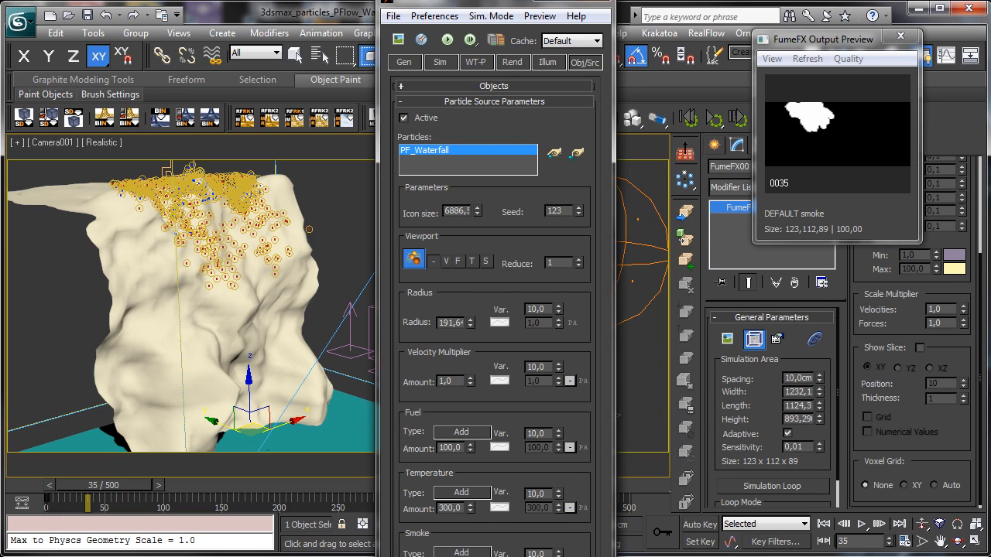
left_click(446, 39)
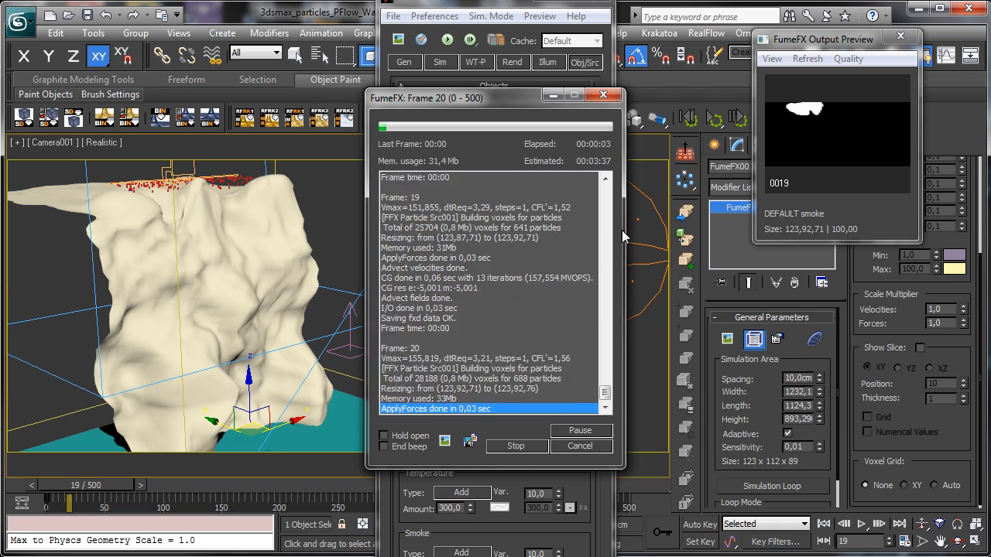
left_click(580, 445)
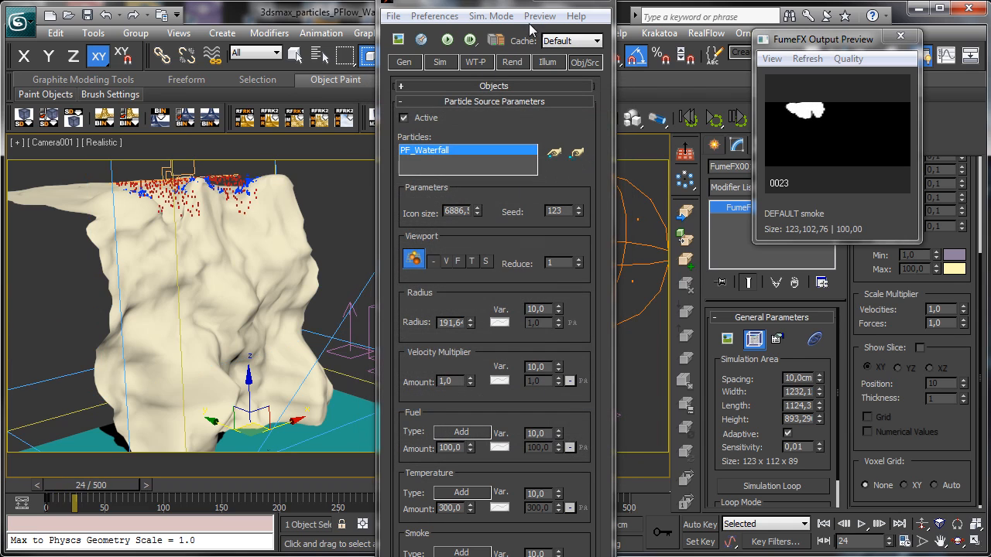
Set the smoke opacity in the container's rendering settings to 0.005, and reduce it further to 0.001.
left_click(514, 62)
scroll(557, 353, "down", 3)
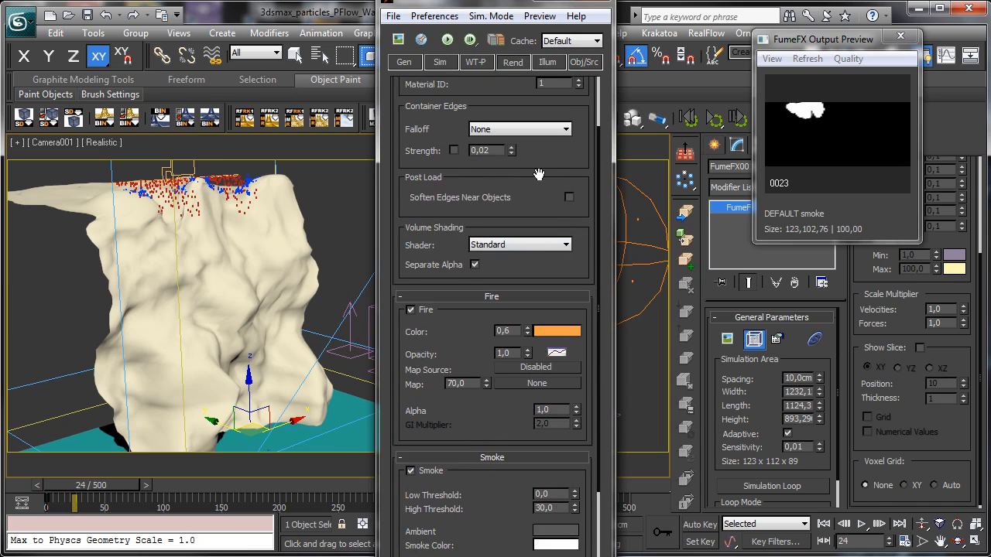
scroll(526, 147, "up", 1)
scroll(514, 104, "down", 3)
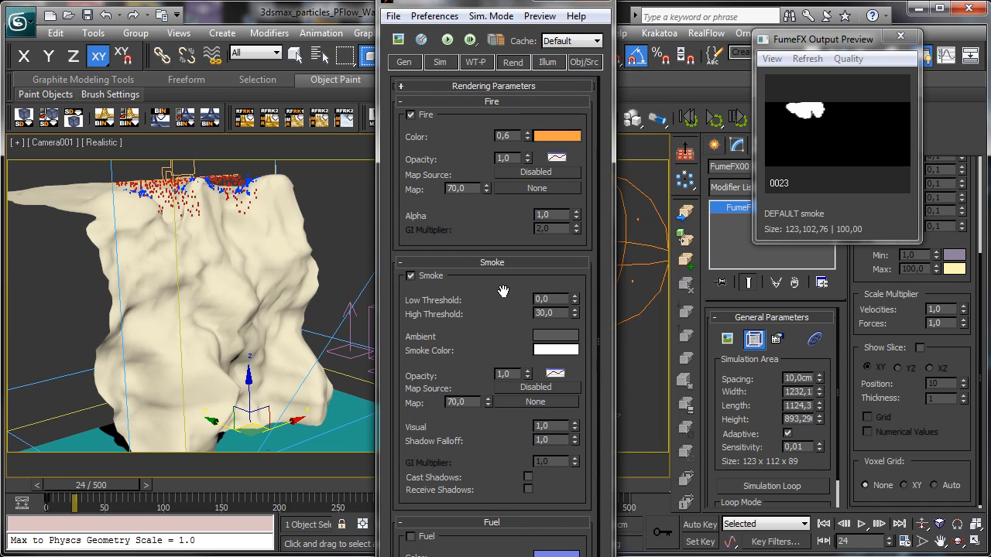
scroll(515, 248, "down", 1)
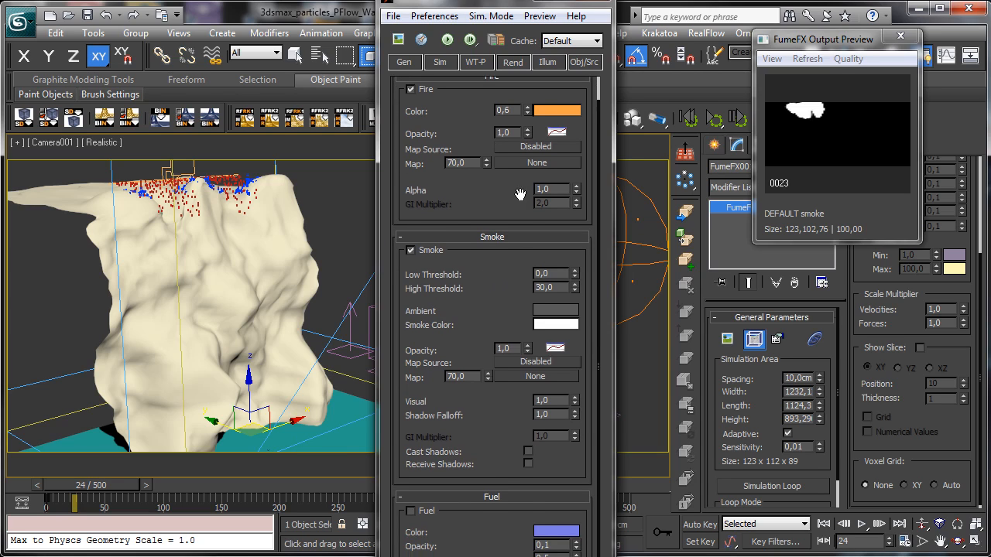
scroll(476, 97, "up", 1)
left_click(488, 102)
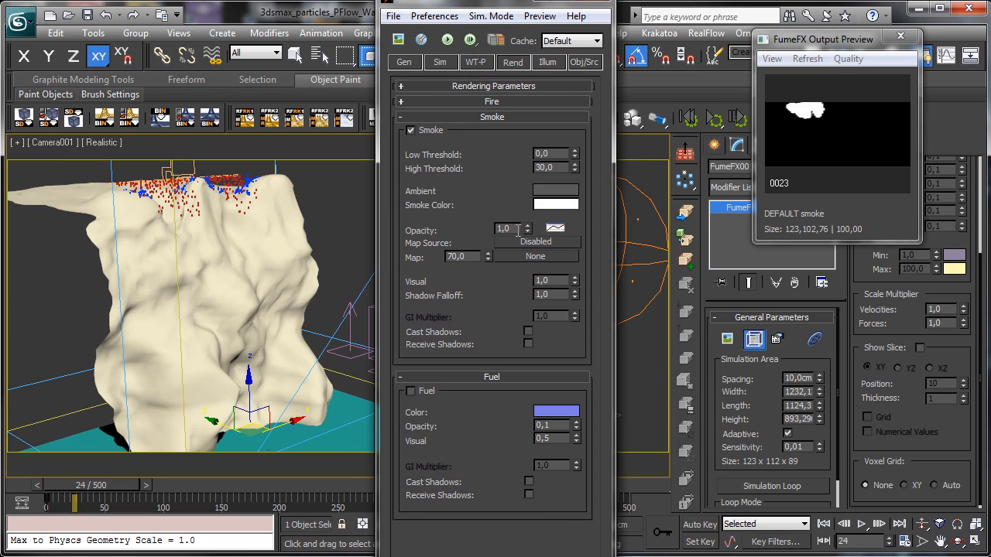
left_click_drag(528, 231, 528, 248)
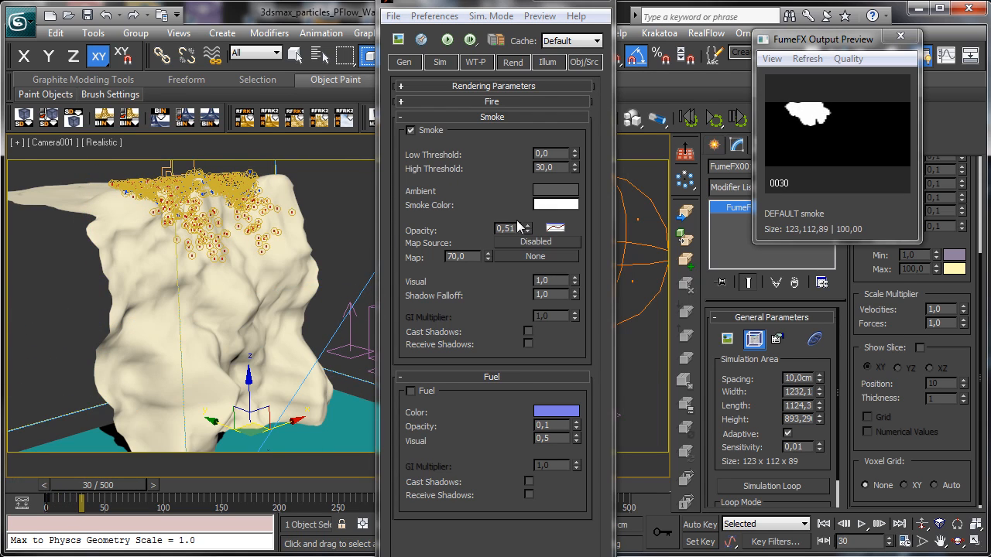
left_click_drag(530, 231, 531, 265)
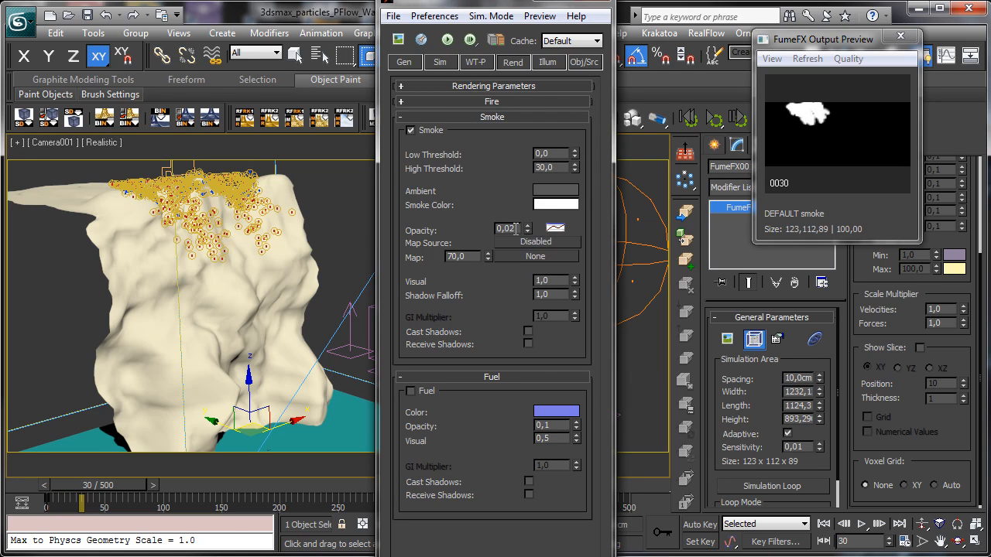
key("BackSpace")
type("05")
key("Return")
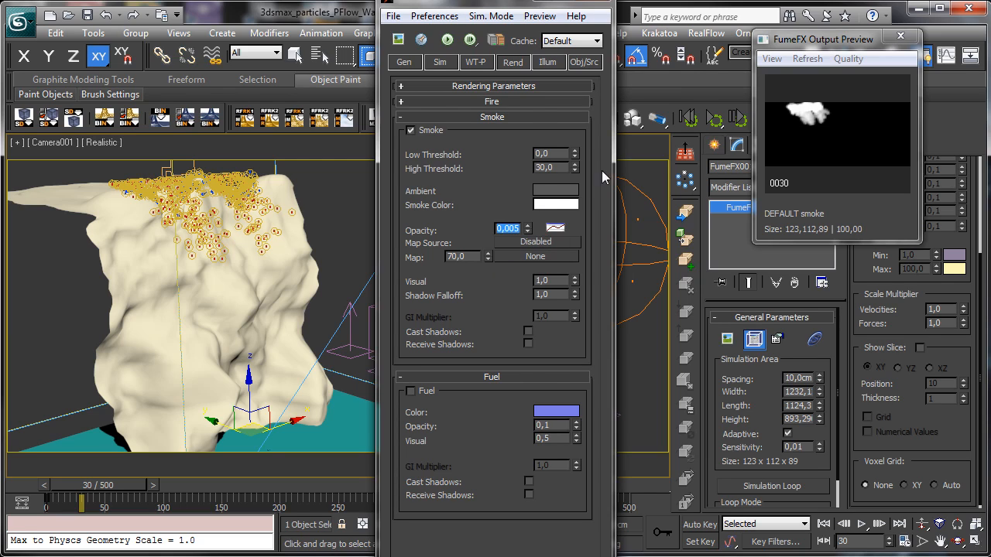
left_click(605, 135)
key("BackSpace")
type("1")
key("Return")
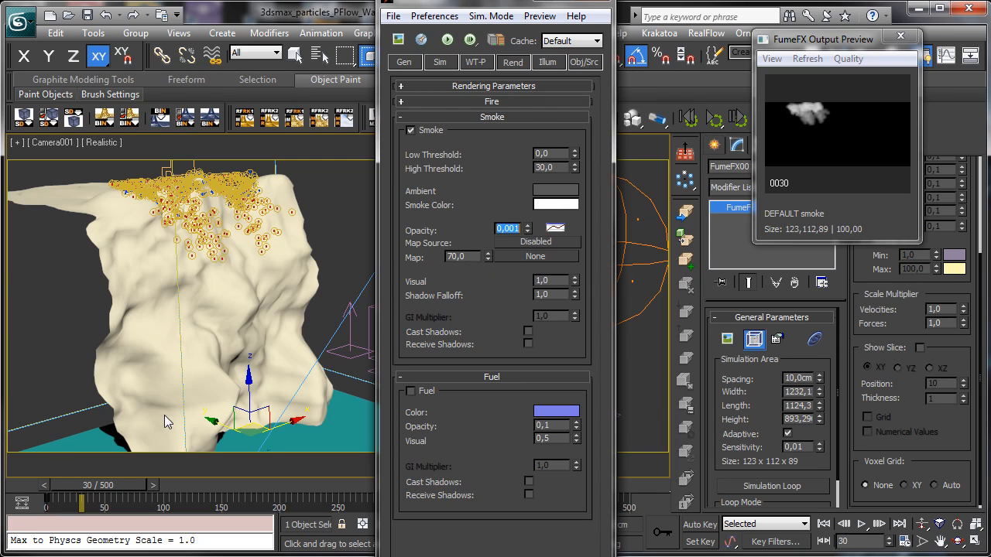
Return the timeline to frame 0 and set the vorticity to 1.0 in the container's simulation settings.
mouse_move(33, 485)
left_mouse_down()
mouse_move(68, 484)
mouse_move(16, 485)
left_mouse_up()
left_click(440, 62)
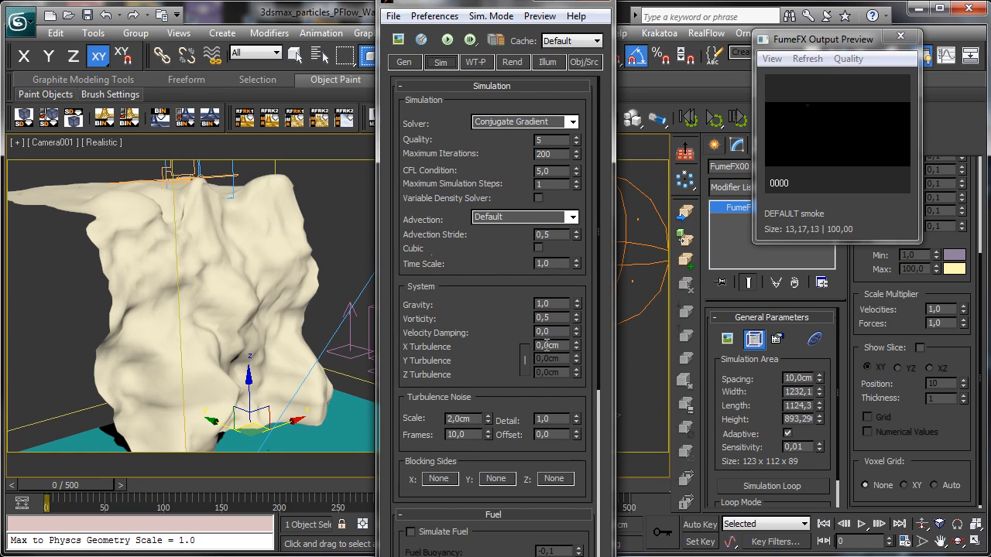
left_click_drag(576, 318, 579, 300)
Set the turbulence noise to a 60 cm scale, detail 4 and 15 frames, and the X turbulence to 10 cm.
left_click(562, 345)
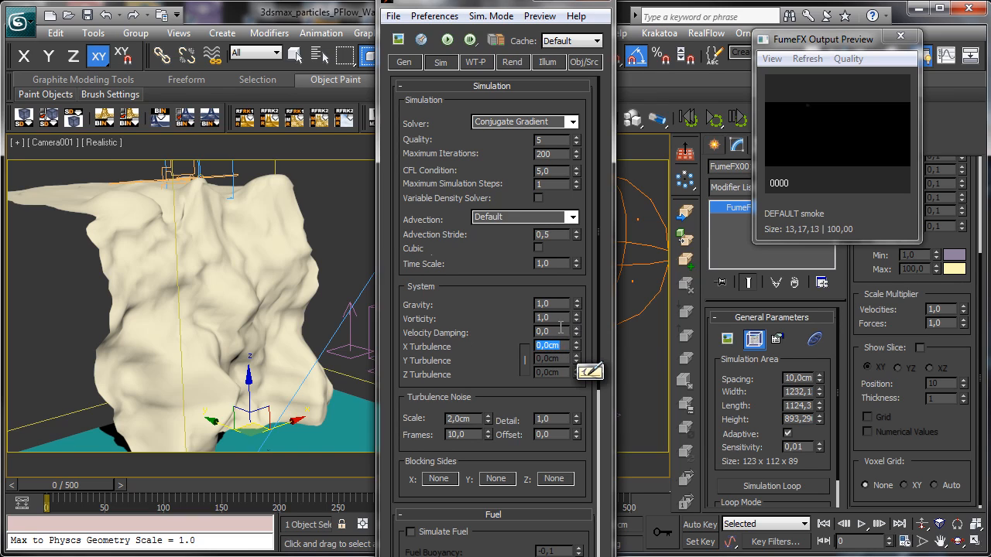
left_click(472, 417)
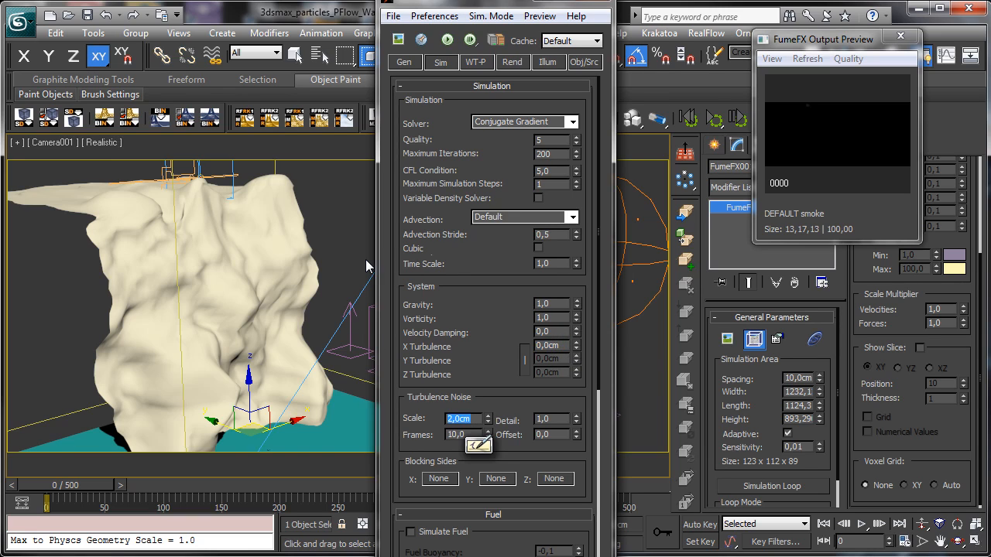
type("60")
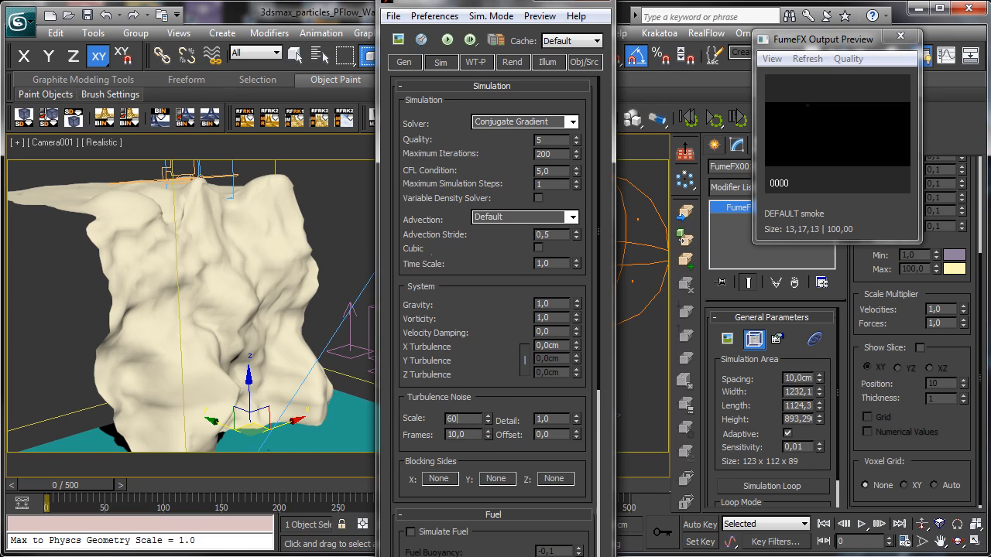
key("Tab")
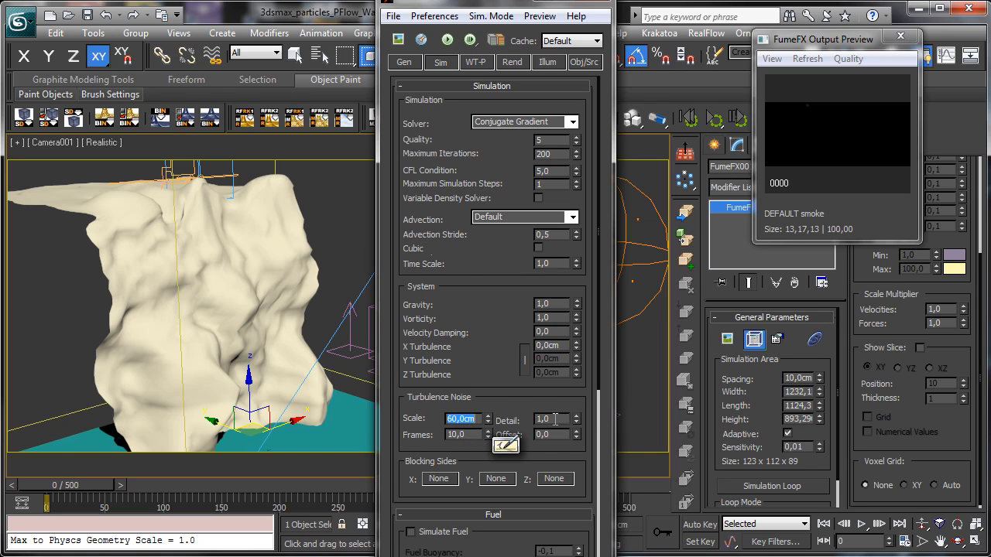
type("4")
key("Return")
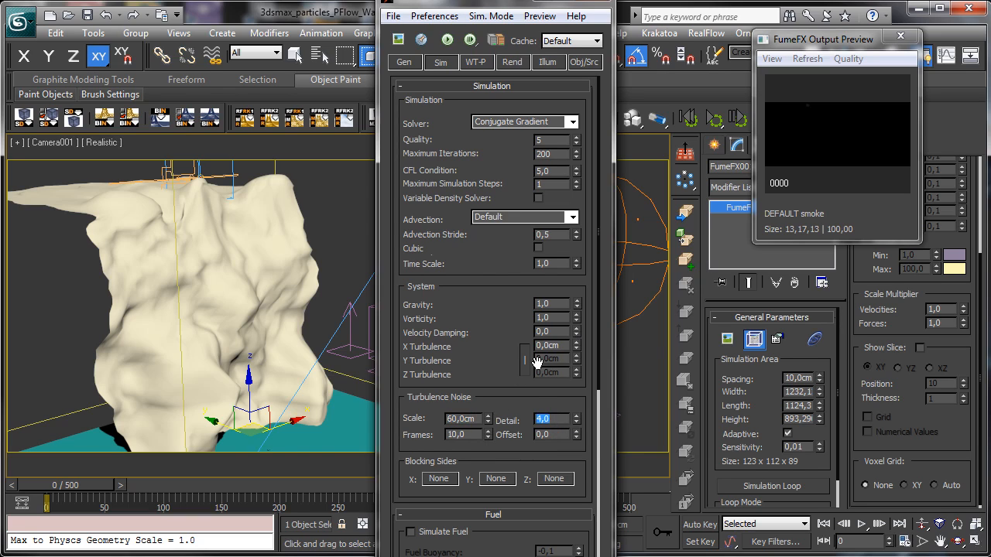
double_click(473, 436)
type("15")
key("Return")
double_click(562, 346)
type("10")
key("Return")
Run the default simulation with an enlarged output preview, cancel it around frame 50, and close the preview and FumeFX settings windows.
left_click(448, 39)
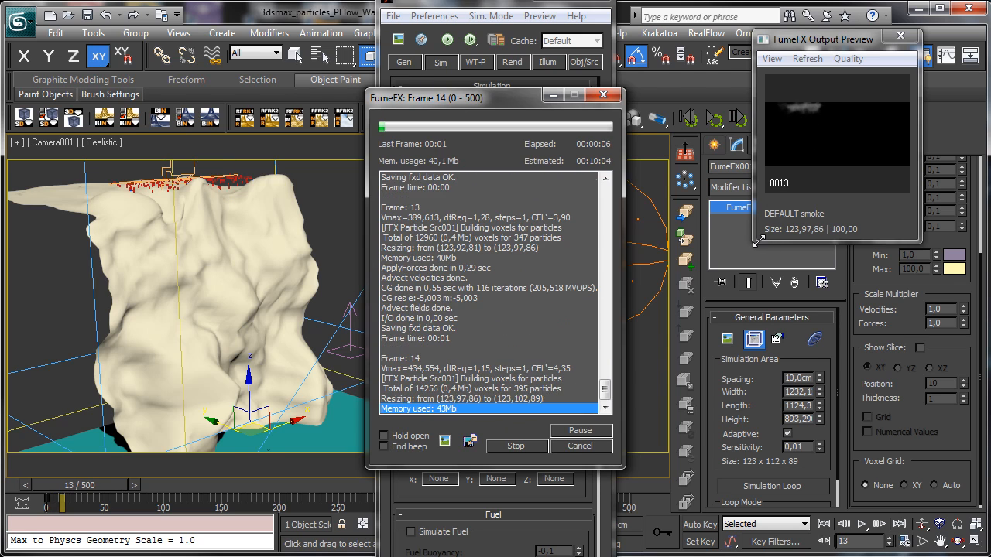
left_click_drag(755, 242, 647, 352)
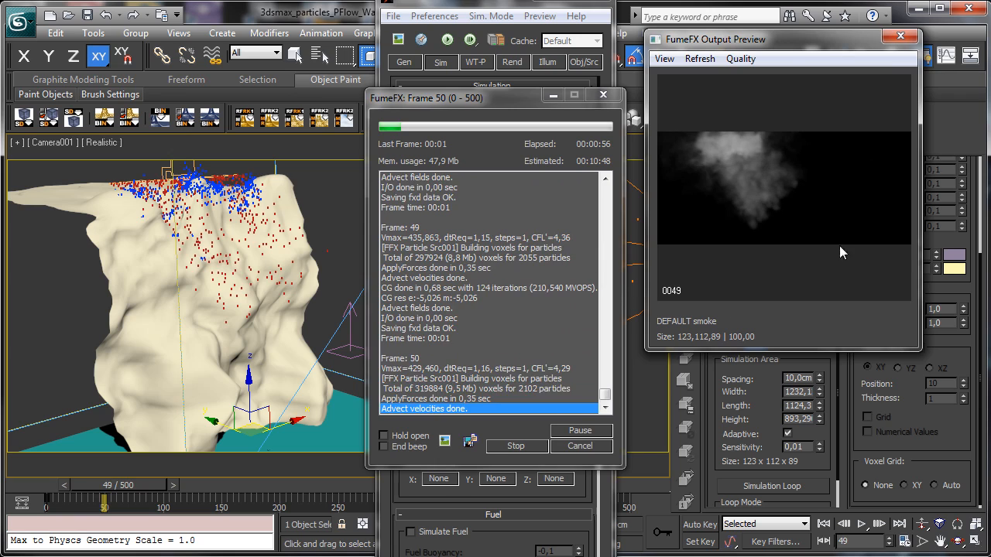
left_click(579, 446)
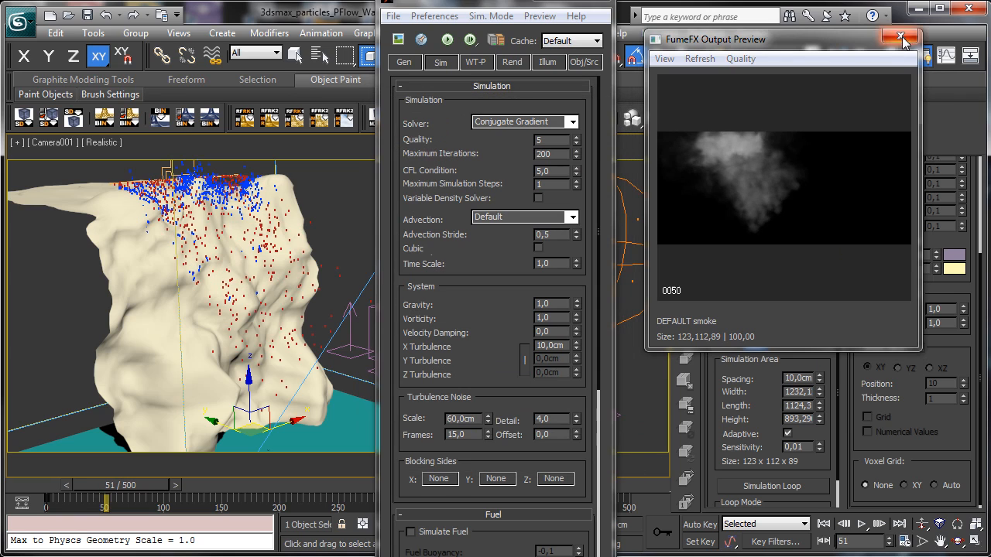
left_click(900, 37)
left_click(603, 2)
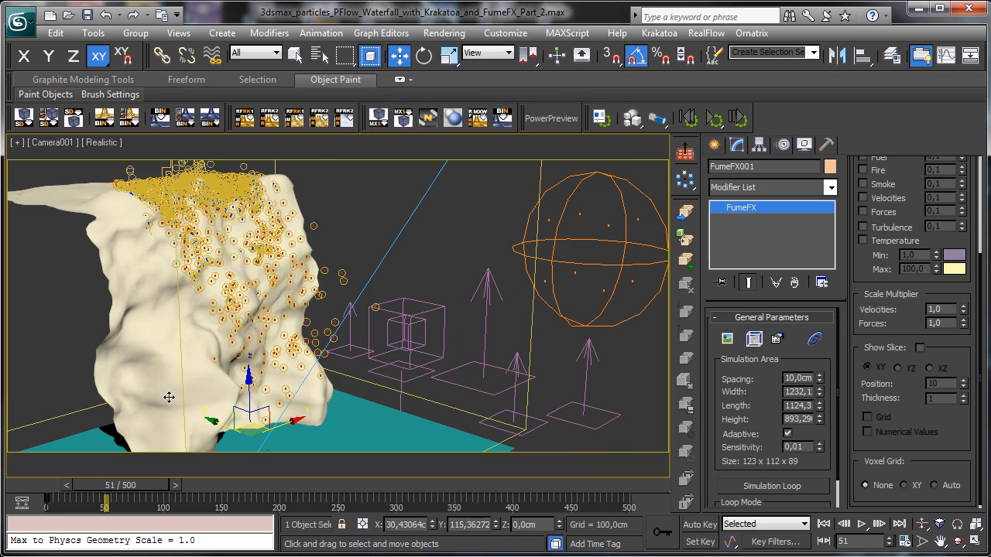
Return the timeline to frame 0 and open Particle View.
left_click(22, 483)
key("6")
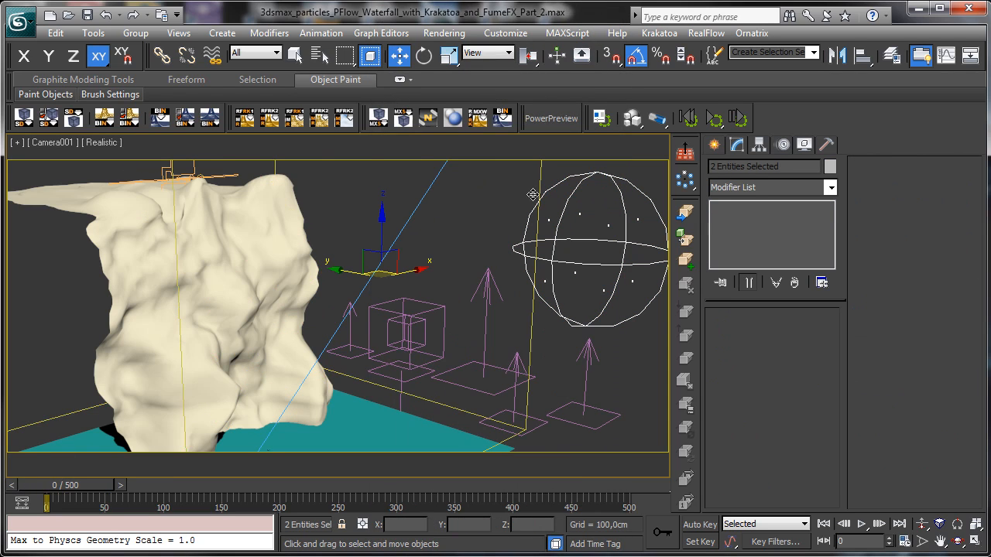